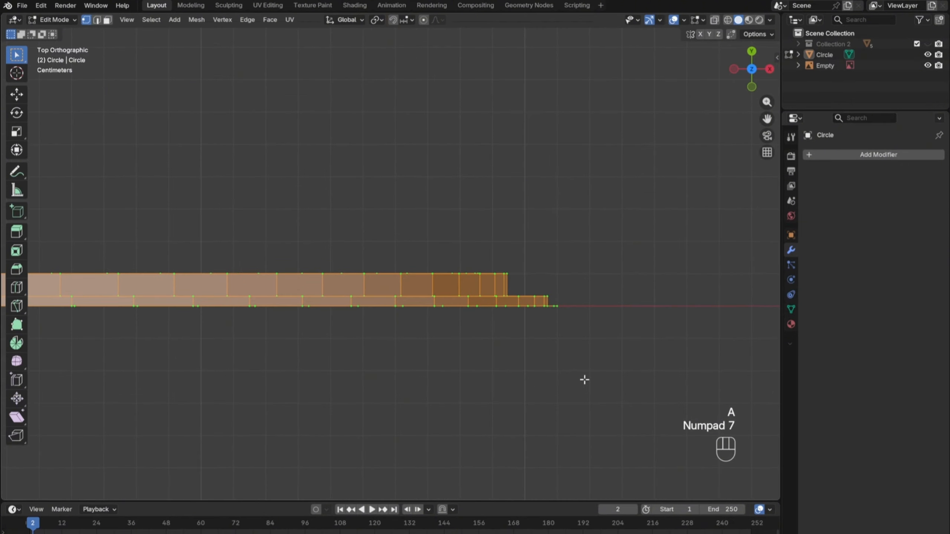
# Step: Move the entire rim mesh about 37 mm along negative Y
pyautogui.scroll(-6, 564, 367)
pyautogui.keyDown('shift'); pyautogui.moveTo(530, 346); pyautogui.dragTo(486, 446, button='middle'); pyautogui.keyUp('shift')
pyautogui.scroll(2, 592, 326)
pyautogui.scroll(4, 496, 337)
pyautogui.press('g')
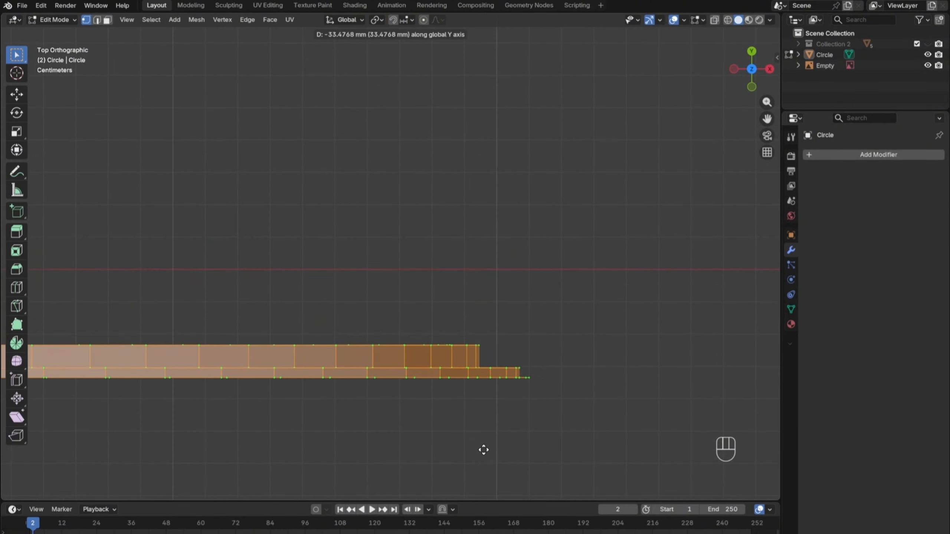
pyautogui.click(484, 461)
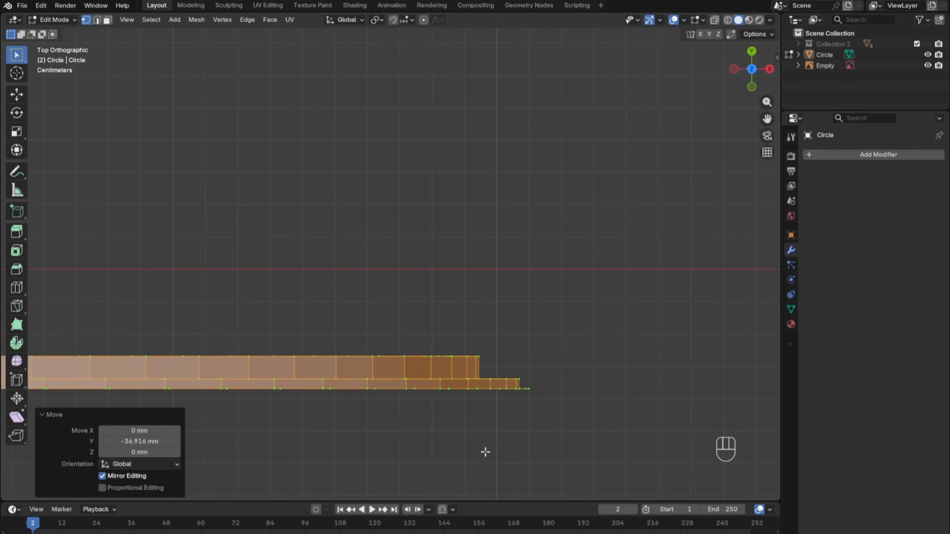
# Step: Select the rim's inner edge loop and move it about 6.9 mm along Y to form a slanted band
pyautogui.moveTo(485, 452); pyautogui.dragTo(562, 314, button='middle')
pyautogui.keyDown('alt'); pyautogui.click(530, 333); pyautogui.keyUp('alt')
pyautogui.press('KP_7')
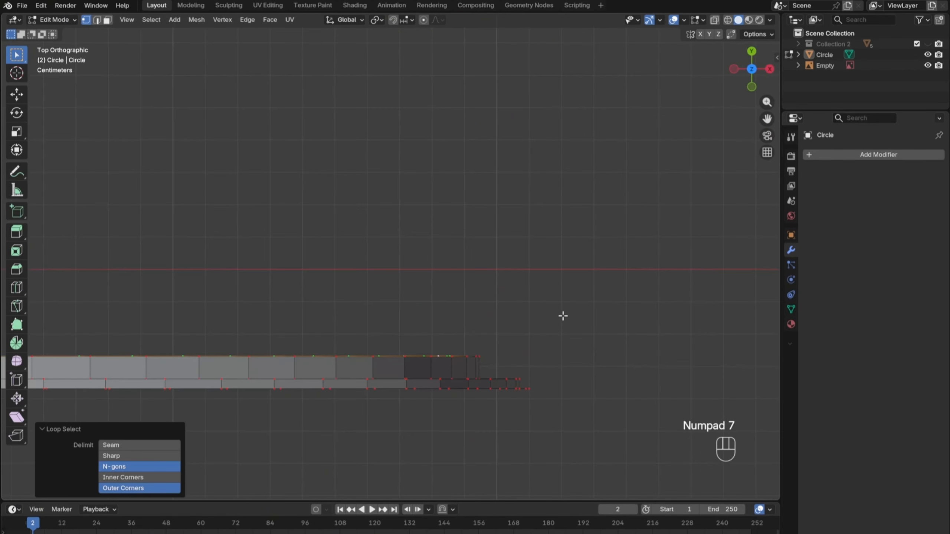
pyautogui.press('KP_7')
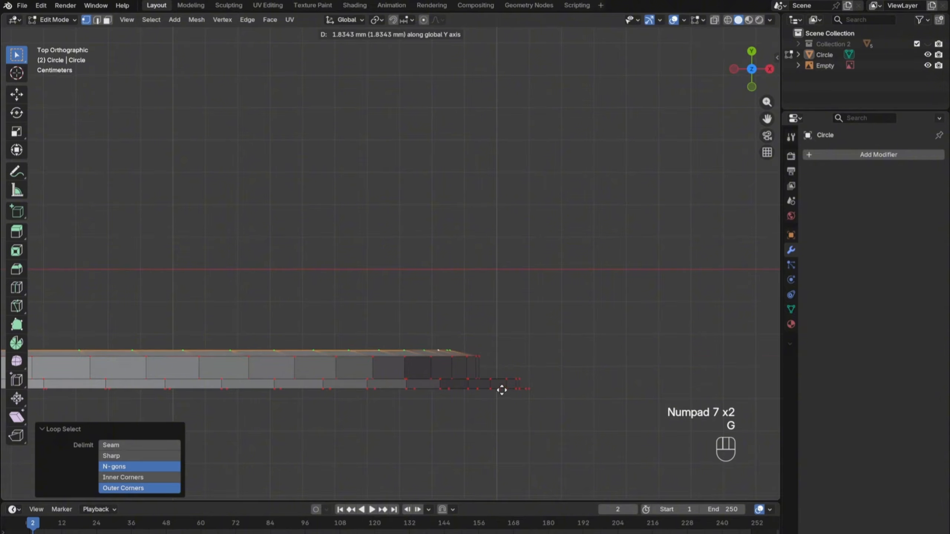
pyautogui.click(503, 376)
pyautogui.scroll(2, 515, 467)
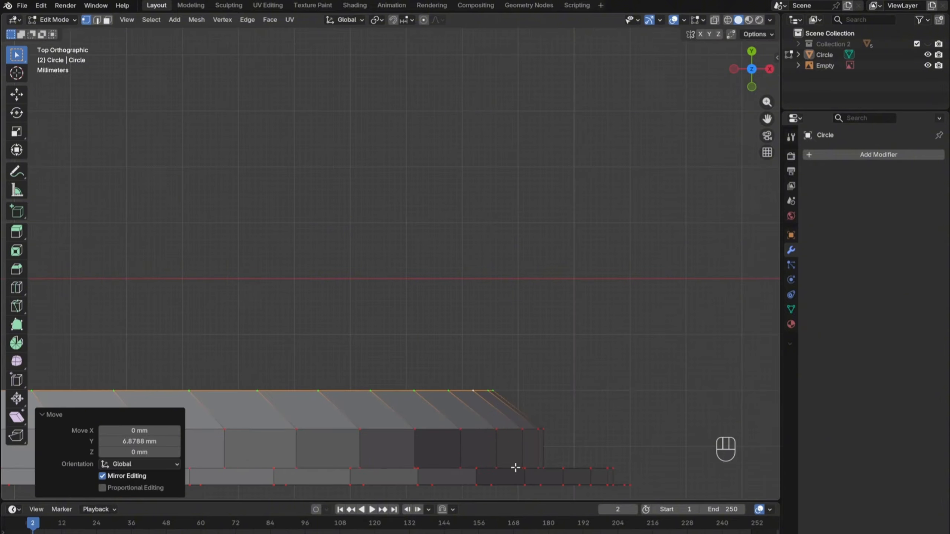
# Step: Add a Mirror modifier to the rim, with clipping enabled and Z as the only mirror axis
pyautogui.click(890, 155)
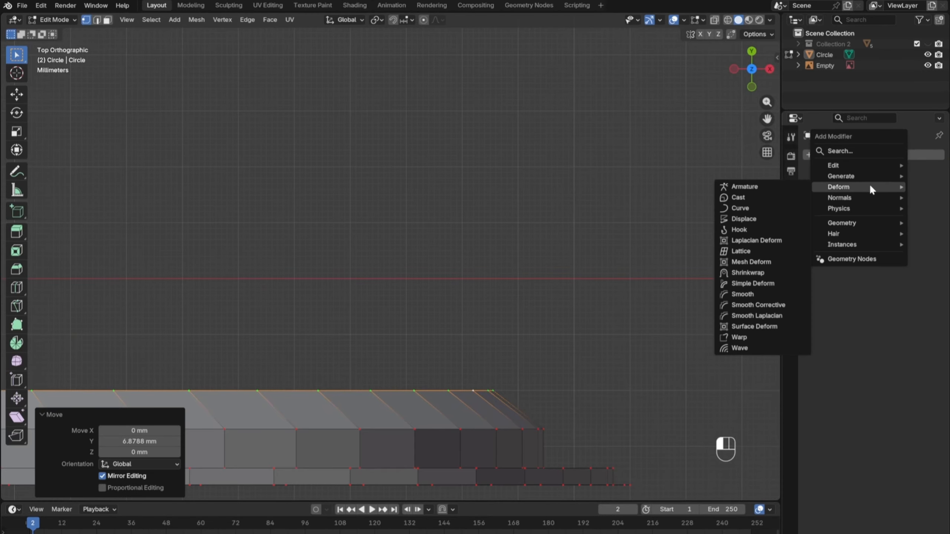
pyautogui.moveTo(823, 173)
pyautogui.click(752, 273)
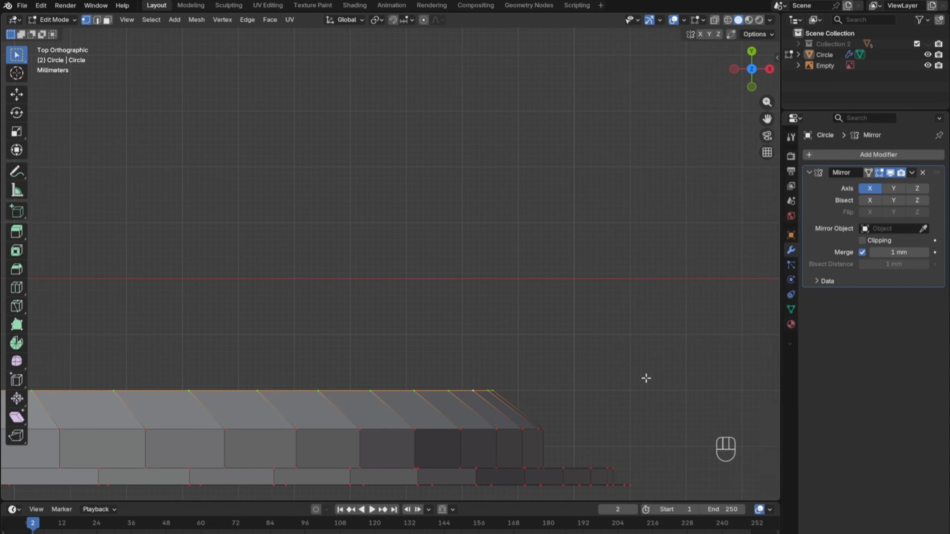
pyautogui.moveTo(646, 379); pyautogui.dragTo(564, 340, button='middle')
pyautogui.click(864, 240)
pyautogui.click(916, 189)
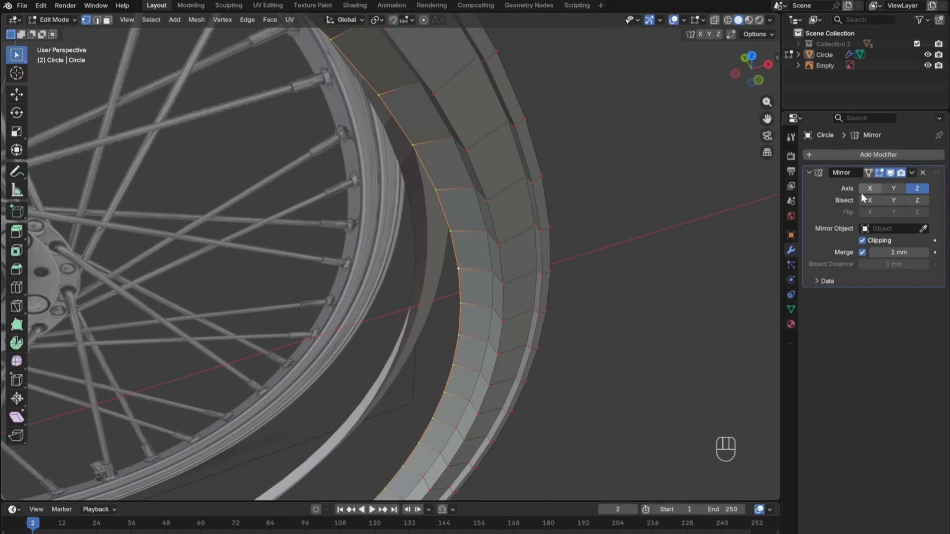
# Step: Extrude the rim's inner edge loop about 30.7 mm along Y to the mirror plane
pyautogui.press('KP_7')
pyautogui.press('e')
pyautogui.click(469, 351)
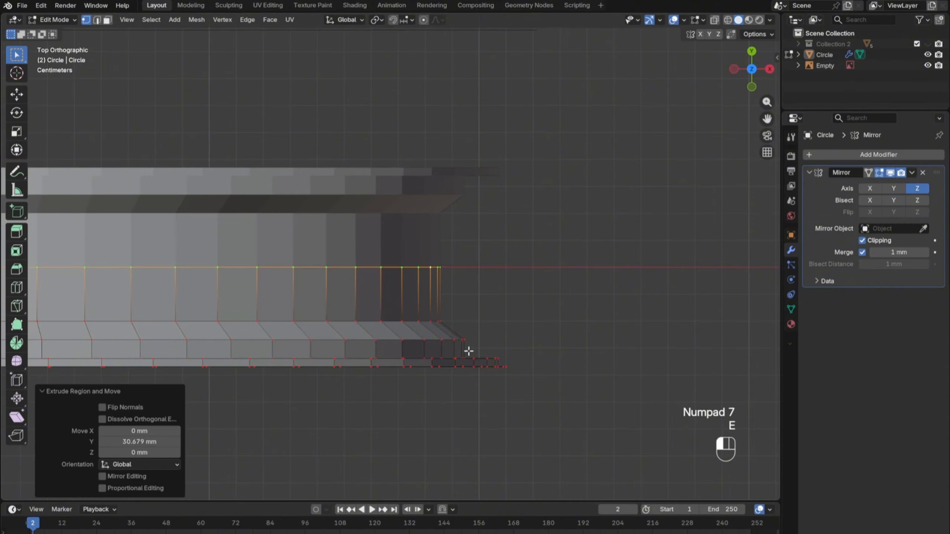
# Step: Move the edge loop at the base of the rim's slanted band about 1.9 mm along Y
pyautogui.scroll(2, 469, 351)
pyautogui.keyDown('shift'); pyautogui.moveTo(487, 414); pyautogui.dragTo(475, 284, button='middle'); pyautogui.keyUp('shift')
pyautogui.keyDown('alt'); pyautogui.click(475, 284); pyautogui.keyUp('alt')
pyautogui.press('g')
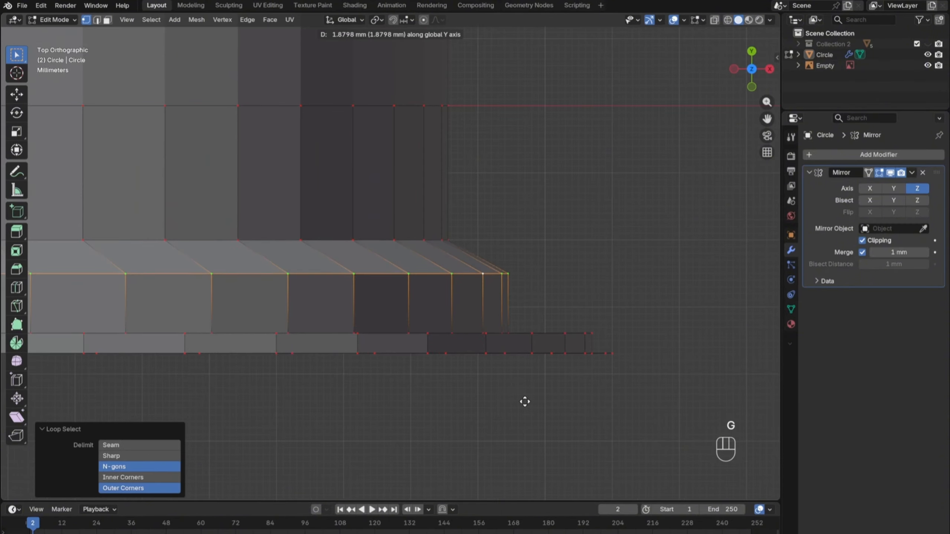
pyautogui.click(524, 401)
# Step: Select the edge loop at the inner corner of the rim's step and subdivide it with one cut
pyautogui.moveTo(525, 402); pyautogui.dragTo(477, 221, button='middle')
pyautogui.keyDown('alt'); pyautogui.click(494, 231); pyautogui.keyUp('alt')
pyautogui.moveTo(561, 327); pyautogui.dragTo(658, 382, button='middle')
pyautogui.press('g')
pyautogui.middleClick(651, 378)
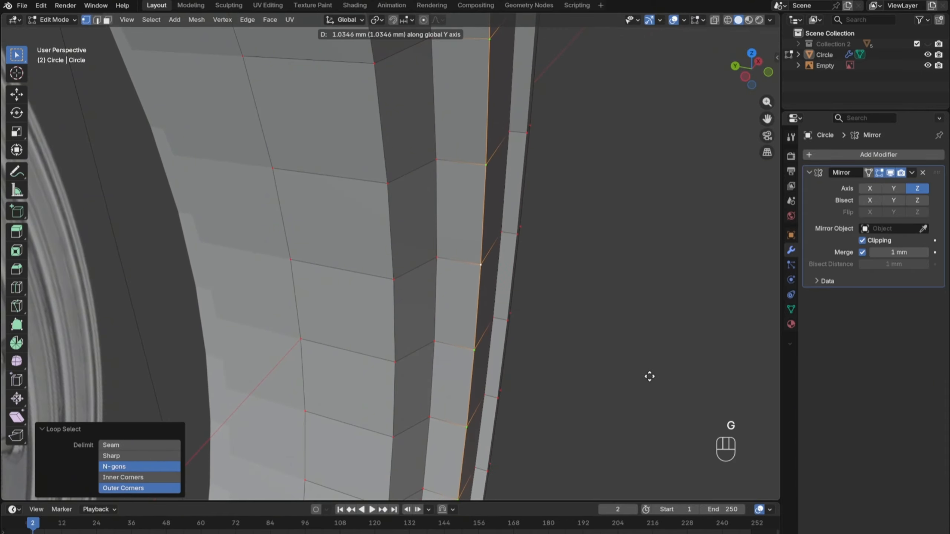
pyautogui.rightClick(649, 376)
pyautogui.press('q')
pyautogui.click(650, 366)
pyautogui.press('g')
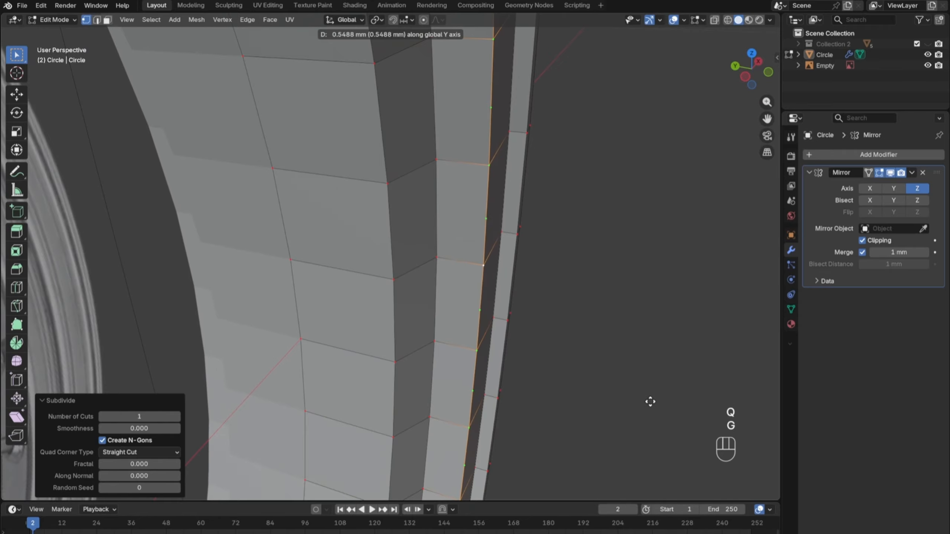
pyautogui.rightClick(638, 394)
pyautogui.keyDown('shift'); pyautogui.click(429, 148); pyautogui.keyUp('shift')
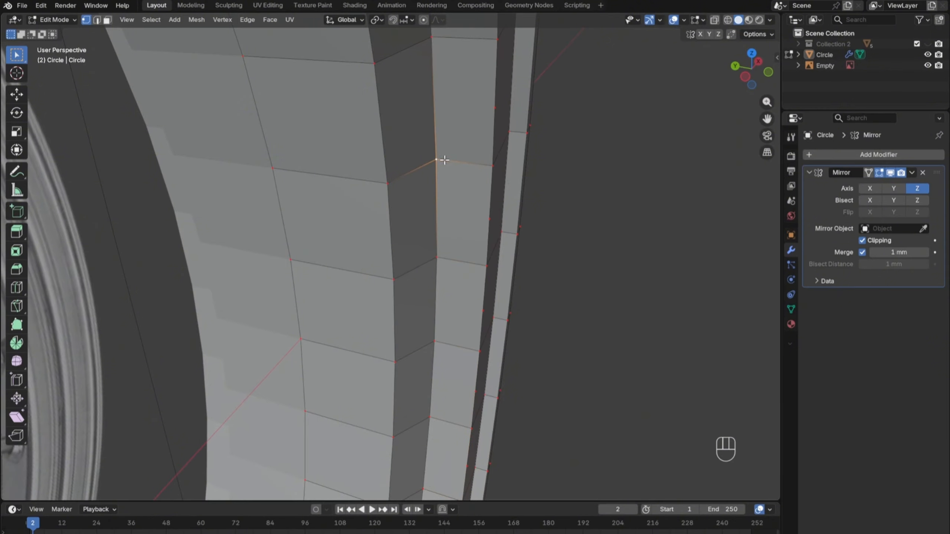
pyautogui.click(576, 274)
# Step: Reselect the subdivided corner loop and move it about 2 mm along Y, with edge lengths displayed
pyautogui.keyDown('alt'); pyautogui.click(481, 230); pyautogui.keyUp('alt')
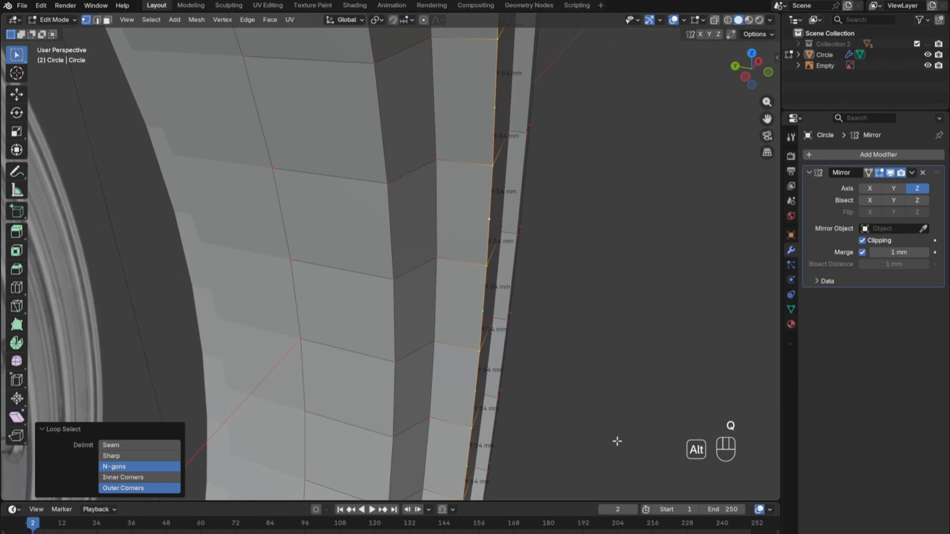
pyautogui.press('g')
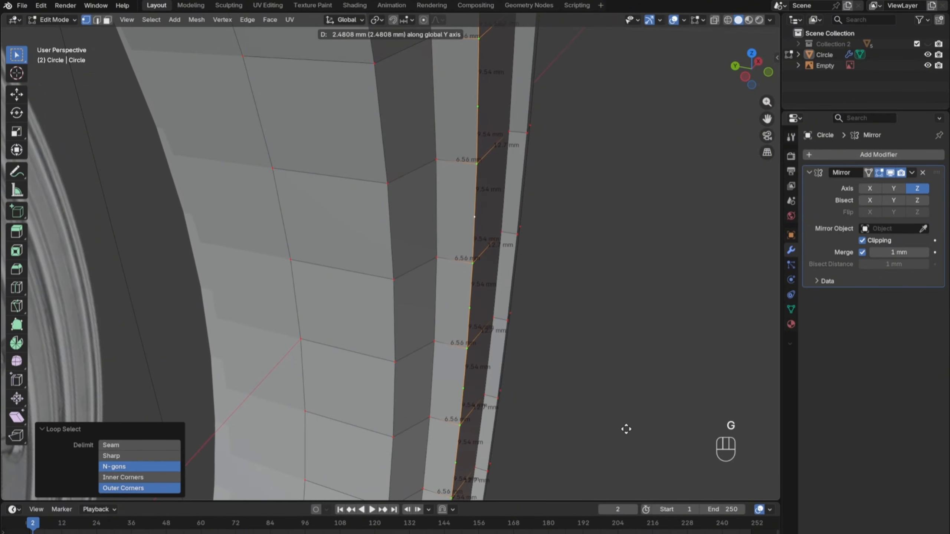
pyautogui.click(643, 433)
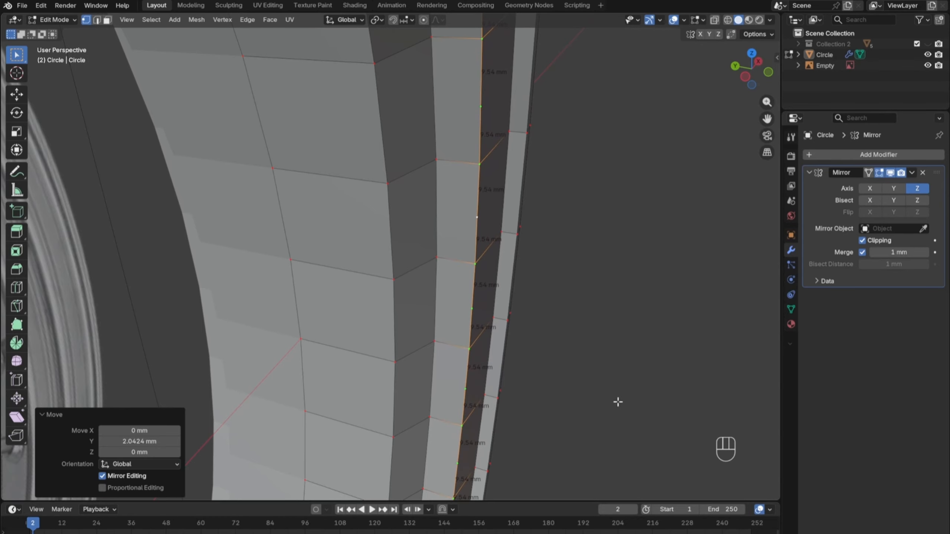
# Step: Examine the mirrored rim against the reference wheel in Object Mode
pyautogui.moveTo(617, 401)
pyautogui.mouseDown(button='middle')
pyautogui.moveTo(526, 463)
pyautogui.moveTo(498, 460)
pyautogui.moveTo(547, 418)
pyautogui.moveTo(435, 383)
pyautogui.moveTo(601, 400)
pyautogui.mouseUp(button='middle')
pyautogui.press('KP_7')
pyautogui.scroll(-6, 601, 400)
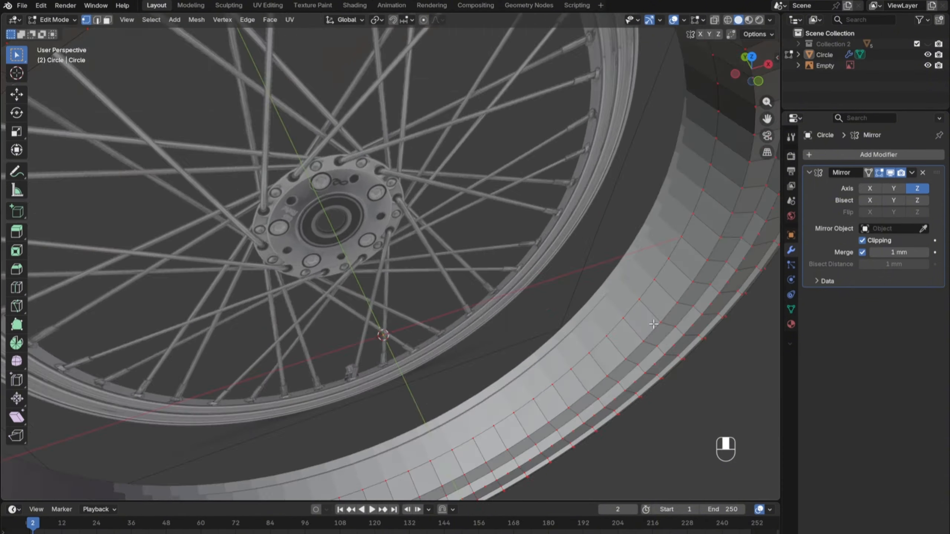
pyautogui.press('z')
pyautogui.press('Tab')
pyautogui.moveTo(632, 342); pyautogui.dragTo(659, 337, button='middle')
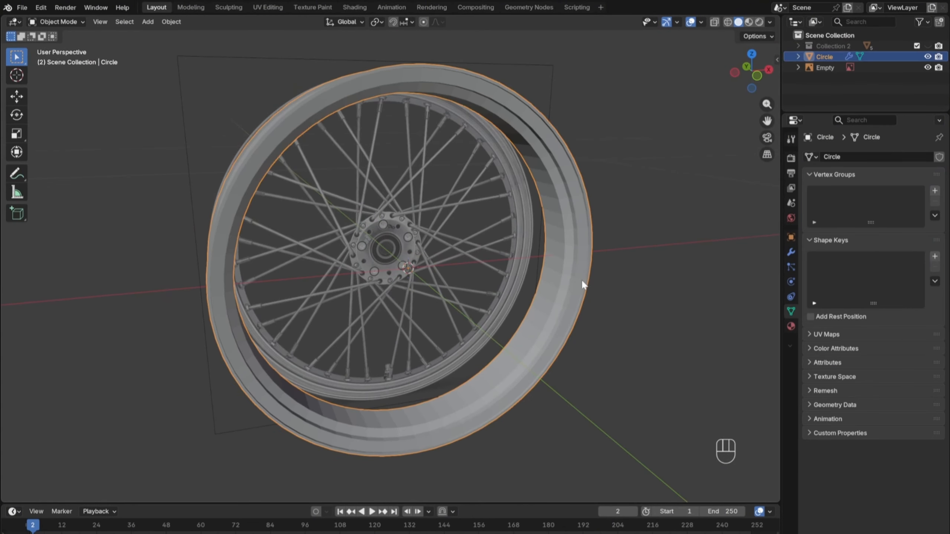
pyautogui.moveTo(582, 281); pyautogui.dragTo(626, 318, button='middle')
# Step: Duplicate the rim's inner edge loop in place and scale the copy to 0.27 around the hub in front view
pyautogui.press('KP_1')
pyautogui.press('Tab')
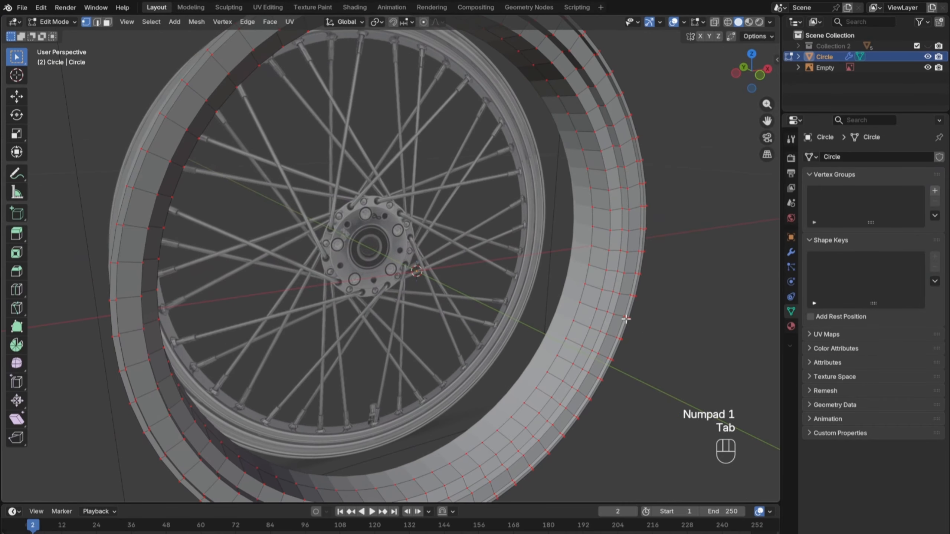
pyautogui.keyDown('alt'); pyautogui.click(600, 305); pyautogui.keyUp('alt')
pyautogui.press('KP_1')
pyautogui.scroll(5, 615, 362)
pyautogui.scroll(-3, 633, 402)
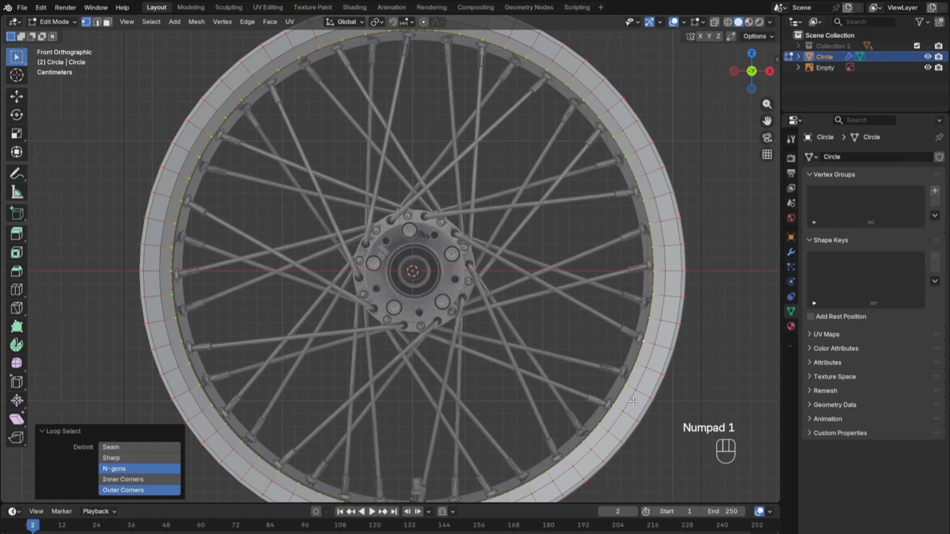
pyautogui.hotkey('shift', 'd')
pyautogui.rightClick(599, 331)
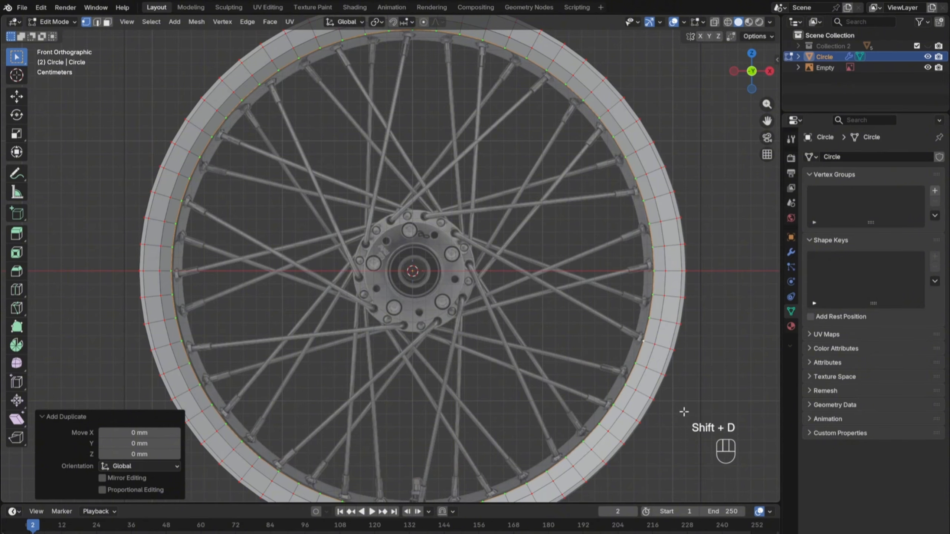
pyautogui.press('s')
pyautogui.scroll(5, 486, 348)
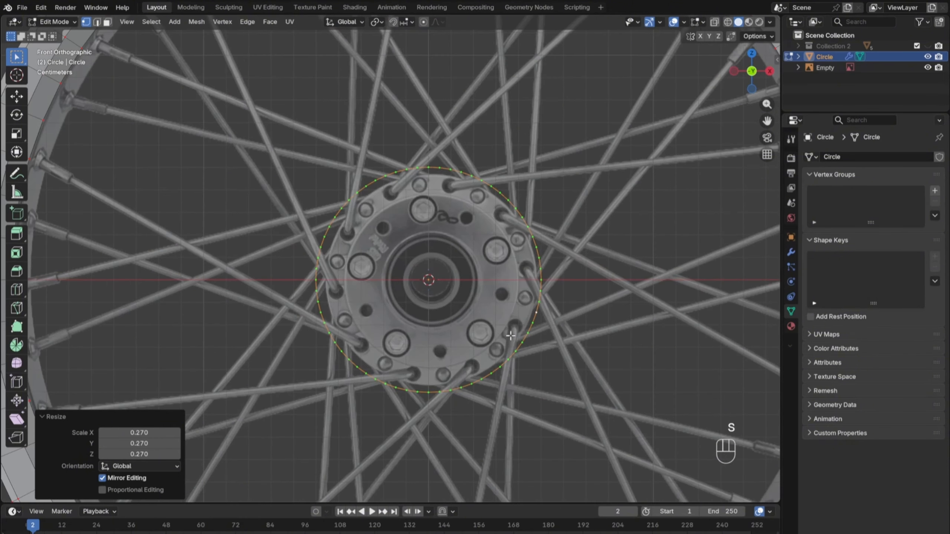
# Step: Scale the hub circle to 0.935 to match the flange, and extrude it inward scaled to 0.819
pyautogui.keyDown('shift'); pyautogui.moveTo(621, 389); pyautogui.dragTo(599, 440, button='middle'); pyautogui.keyUp('shift')
pyautogui.press('s')
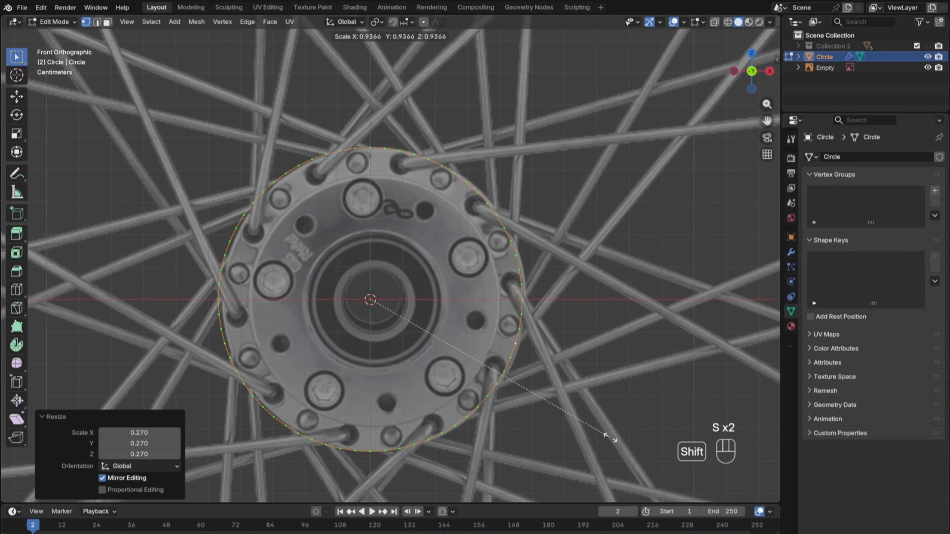
pyautogui.scroll(2, 605, 436)
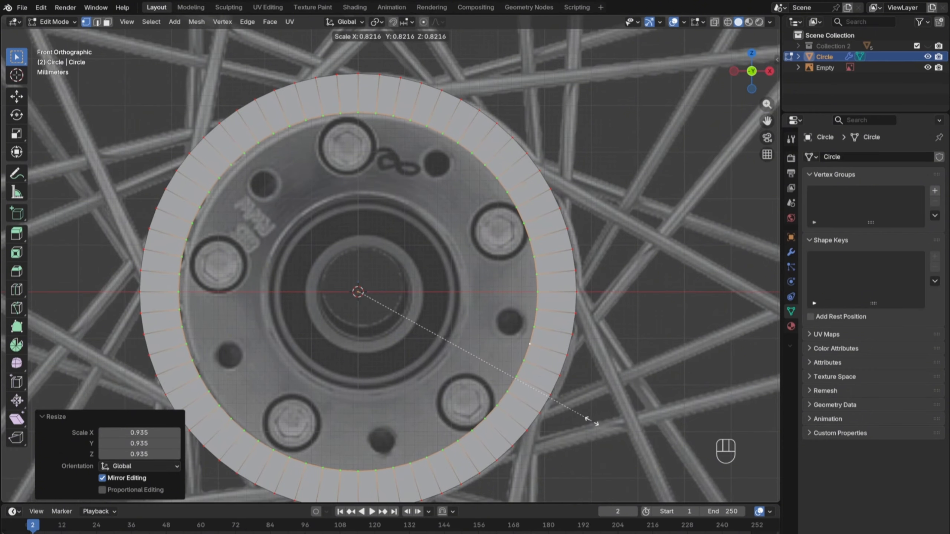
pyautogui.click(591, 420)
# Step: Extrude the hub flange's inner edge loop -40 mm along Y
pyautogui.keyDown('shift'); pyautogui.moveTo(562, 427); pyautogui.dragTo(441, 415, button='middle'); pyautogui.keyUp('shift')
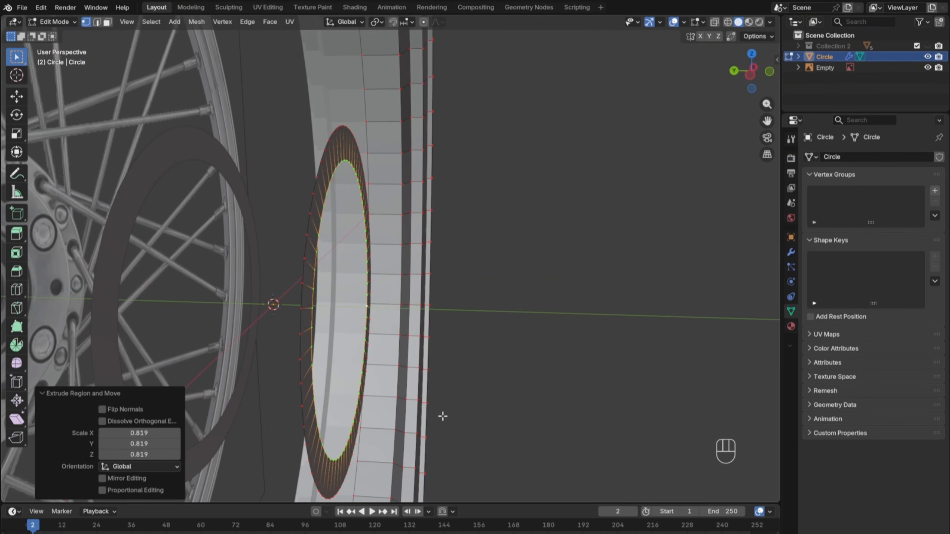
pyautogui.press('e')
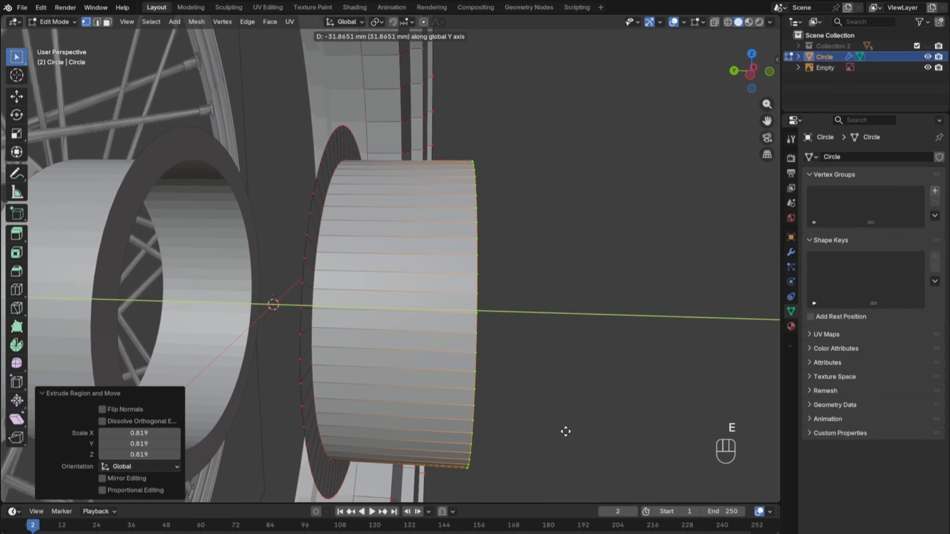
pyautogui.press('KP_Subtract')
pyautogui.press('KP_4')
pyautogui.press('KP_0')
pyautogui.press('KP_Enter')
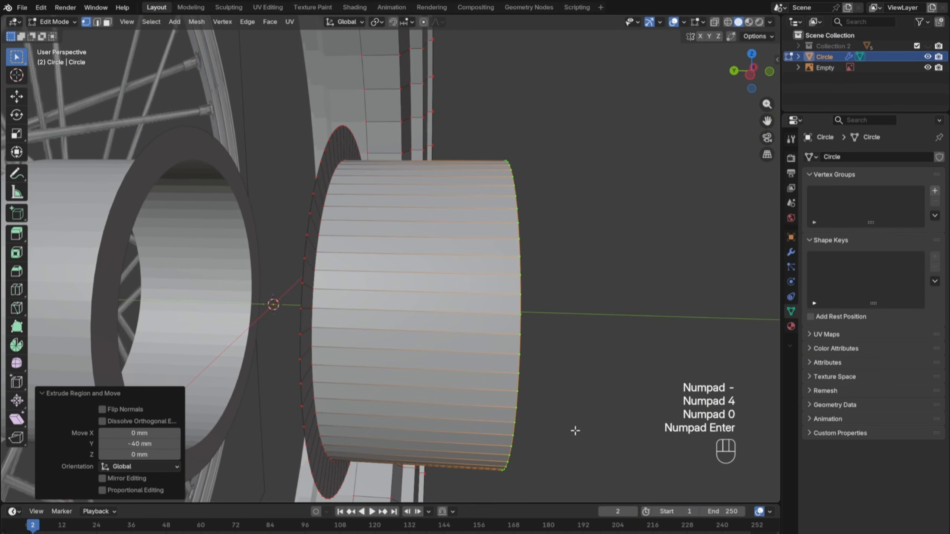
# Step: Select the hub flange's outer edge loop and extrude it 2 mm along Y to give it thickness
pyautogui.moveTo(573, 430); pyautogui.dragTo(503, 435, button='middle')
pyautogui.keyDown('alt'); pyautogui.click(591, 377); pyautogui.keyUp('alt')
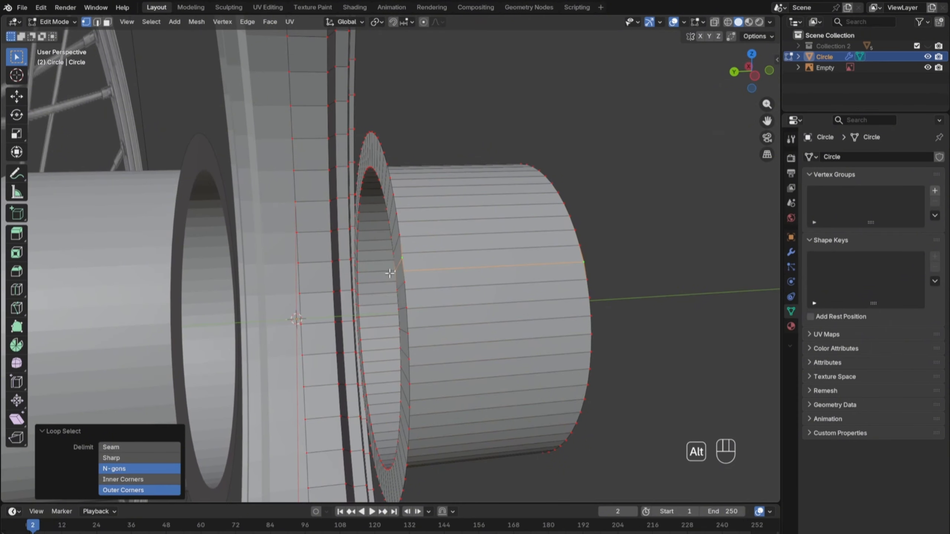
pyautogui.press('e')
pyautogui.press('KP_2')
pyautogui.press('KP_Enter')
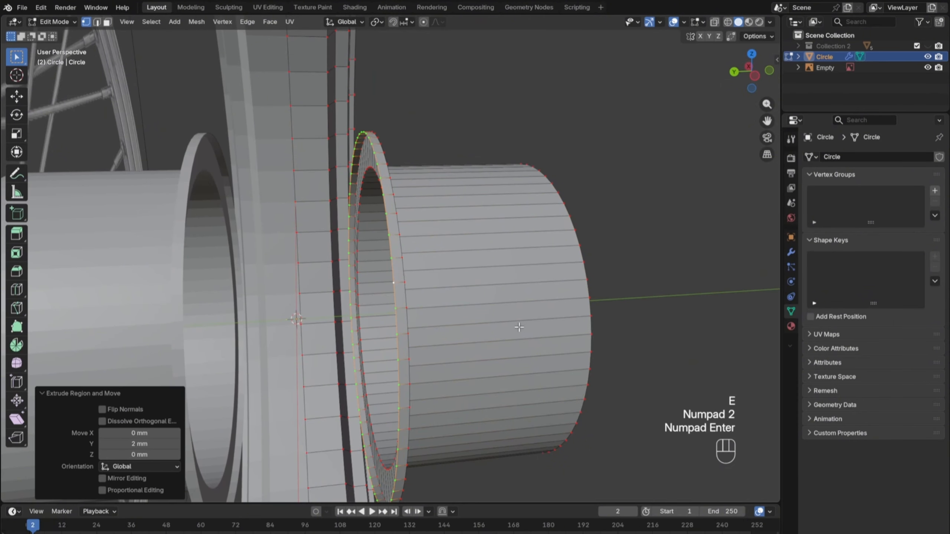
# Step: Select the edge loop at the hub cylinder's outer end and extrude it inward scaled to 0.552, matching the reference's central opening
pyautogui.press('KP_1')
pyautogui.scroll(1, 519, 328)
pyautogui.keyDown('alt'); pyautogui.click(438, 302); pyautogui.keyUp('alt')
pyautogui.moveTo(437, 301); pyautogui.dragTo(466, 318, button='middle')
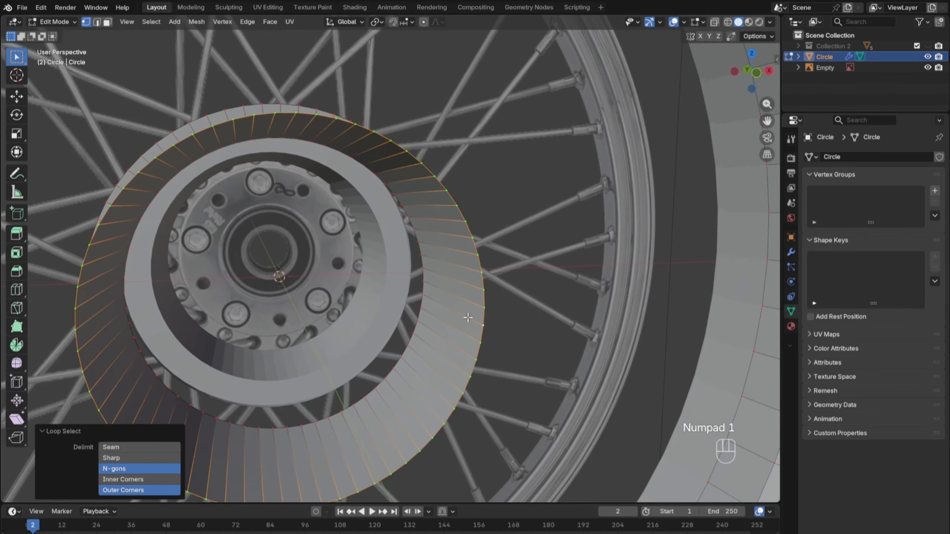
pyautogui.press('KP_1')
pyautogui.scroll(2, 496, 356)
pyautogui.press('KP_Decimal')
pyautogui.press('e')
pyautogui.press('s')
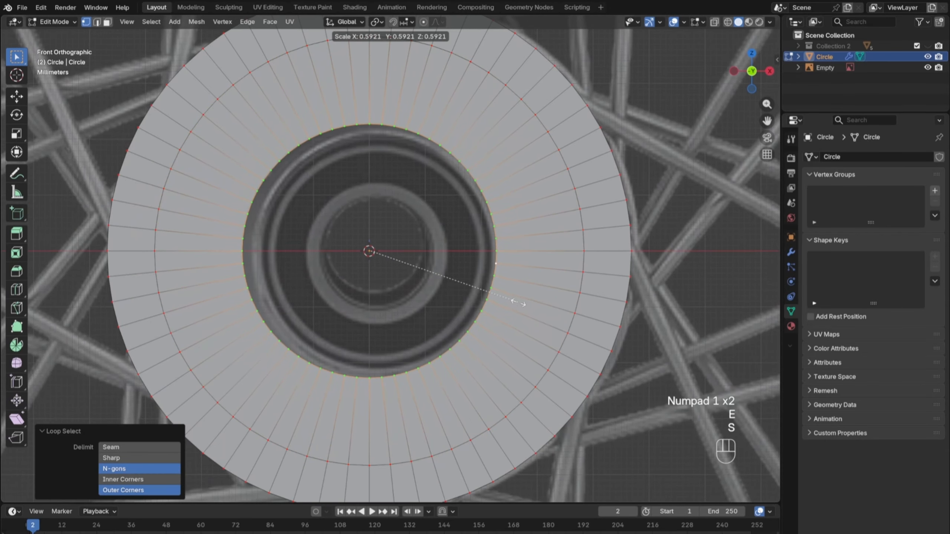
pyautogui.click(509, 298)
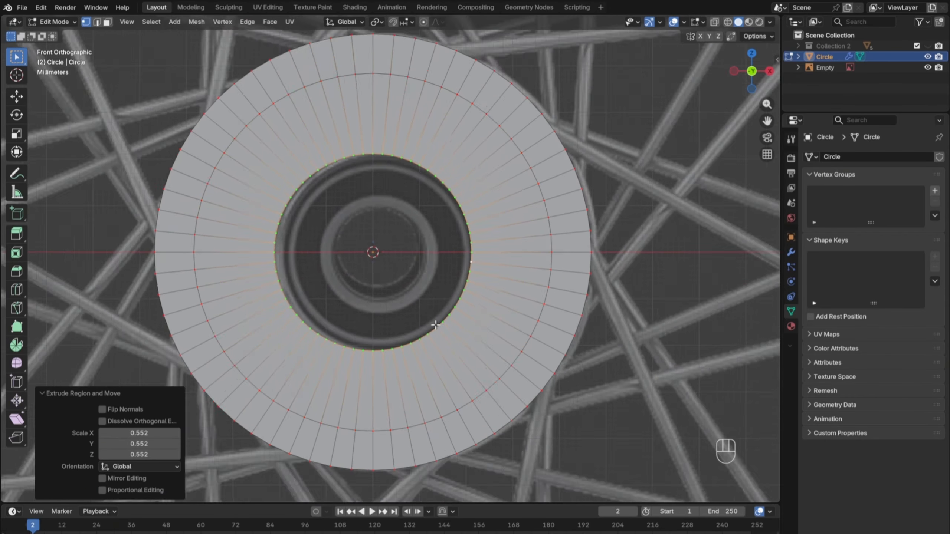
# Step: Extrude the central opening's edge loop along Y through the hub to the mirror plane
pyautogui.moveTo(435, 324); pyautogui.dragTo(562, 356, button='middle')
pyautogui.press('e')
pyautogui.click(242, 302)
pyautogui.scroll(3, 241, 302)
# Step: Select the flange's outer edge loop on its wheel-centre side and extrude it inward, scaled down in front view
pyautogui.moveTo(318, 303); pyautogui.dragTo(437, 280, button='middle')
pyautogui.keyDown('alt'); pyautogui.click(474, 235); pyautogui.keyUp('alt')
pyautogui.moveTo(481, 229); pyautogui.dragTo(474, 224, button='middle')
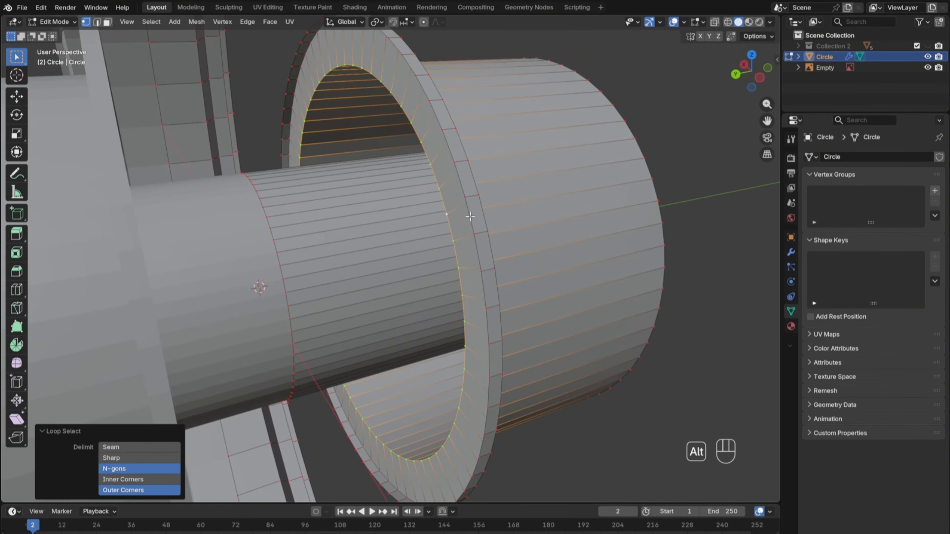
pyautogui.press('KP_1')
pyautogui.hotkey('alt', 'z')
pyautogui.scroll(-1, 506, 280)
pyautogui.keyDown('shift'); pyautogui.moveTo(553, 303); pyautogui.dragTo(564, 390, button='middle'); pyautogui.keyUp('shift')
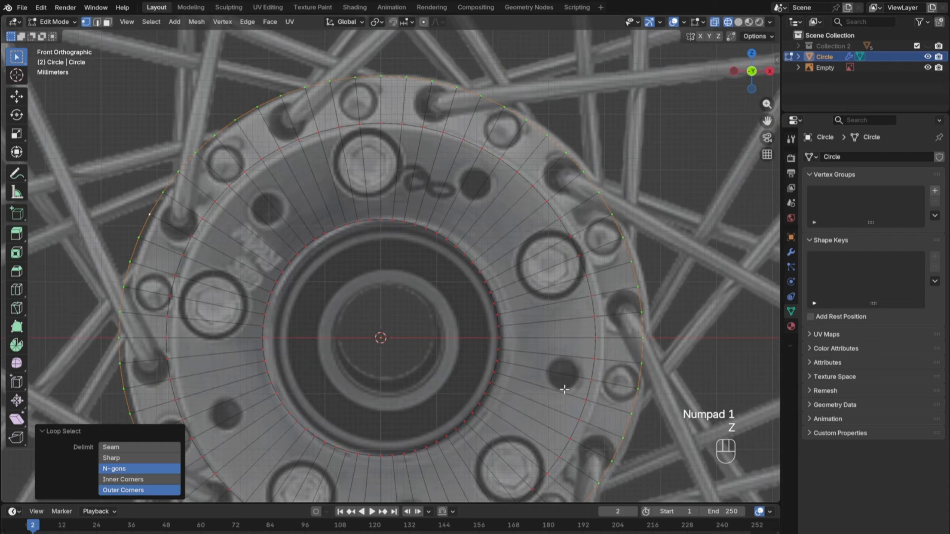
pyautogui.click(501, 356)
# Step: Extrude the reduced flange loop about 27.1 mm along Y to form the hub's central tube
pyautogui.moveTo(434, 341); pyautogui.dragTo(581, 349, button='middle')
pyautogui.hotkey('shift', 'z')
pyautogui.scroll(2, 581, 348)
pyautogui.press('e')
pyautogui.press('y')
pyautogui.click(478, 357)
pyautogui.scroll(-1, 553, 345)
pyautogui.click(791, 267)
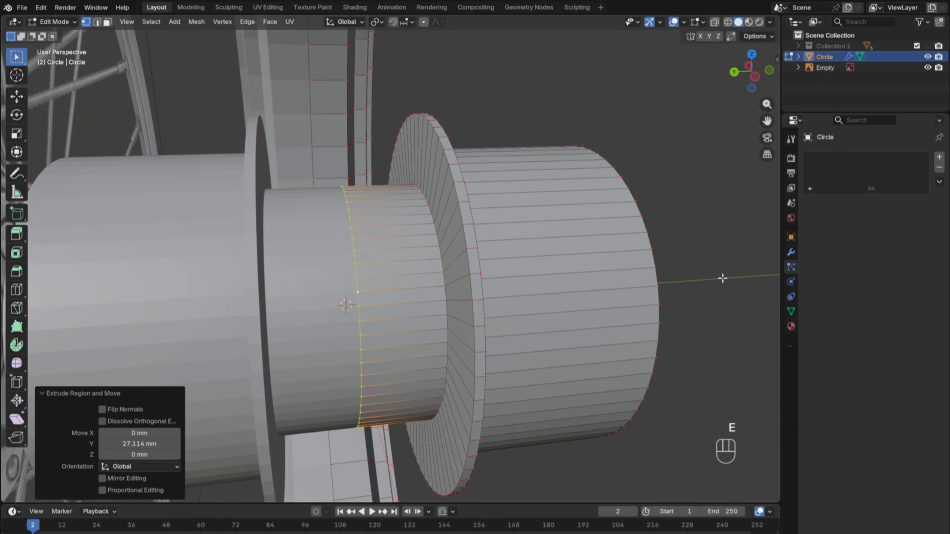
# Step: Examine the mirrored hub and rim from several sides in wireframe and solid shading, with the Mirror modifier's settings open
pyautogui.click(724, 279)
pyautogui.click(791, 253)
pyautogui.scroll(-2, 664, 288)
pyautogui.press('Tab')
pyautogui.moveTo(664, 288)
pyautogui.mouseDown(button='middle')
pyautogui.moveTo(547, 320)
pyautogui.moveTo(460, 309)
pyautogui.moveTo(599, 338)
pyautogui.moveTo(605, 350)
pyautogui.moveTo(615, 346)
pyautogui.moveTo(437, 311)
pyautogui.moveTo(371, 418)
pyautogui.mouseUp(button='middle')
pyautogui.press('KP_1')
pyautogui.press('KP_3')
pyautogui.scroll(2, 437, 311)
pyautogui.press('KP_7')
pyautogui.press('z')
pyautogui.scroll(1, 455, 209)
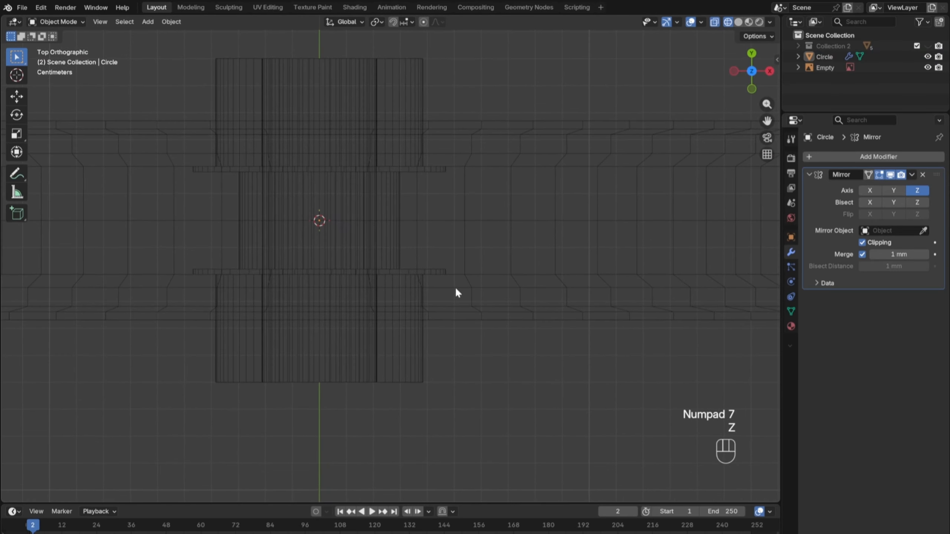
pyautogui.moveTo(449, 391)
pyautogui.mouseDown(button='middle')
pyautogui.moveTo(478, 371)
pyautogui.moveTo(552, 269)
pyautogui.moveTo(513, 310)
pyautogui.moveTo(410, 298)
pyautogui.mouseUp(button='middle')
pyautogui.scroll(-3, 442, 305)
pyautogui.scroll(-4, 416, 300)
pyautogui.press('a')
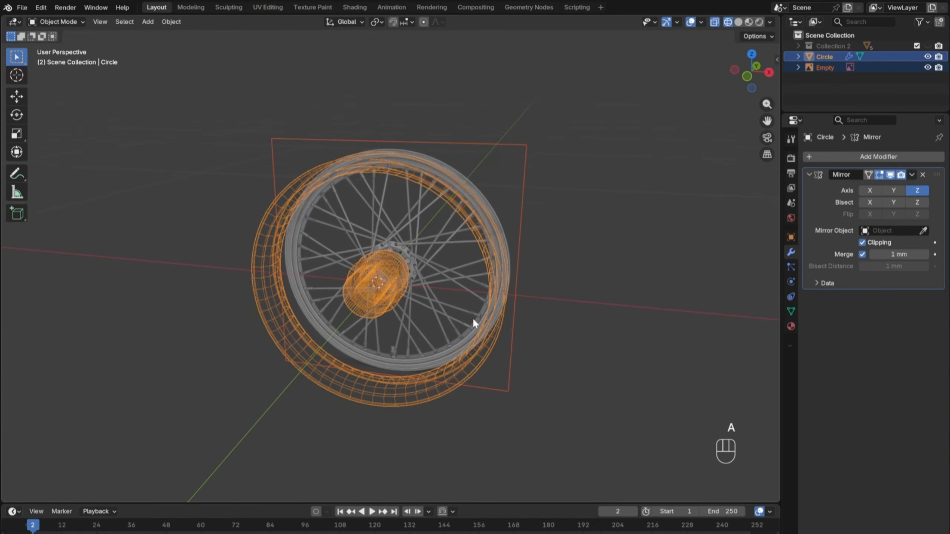
pyautogui.scroll(-1, 473, 319)
pyautogui.press('a')
pyautogui.press('z')
pyautogui.click(642, 325)
pyautogui.scroll(4, 636, 326)
pyautogui.moveTo(594, 339); pyautogui.dragTo(506, 355, button='middle')
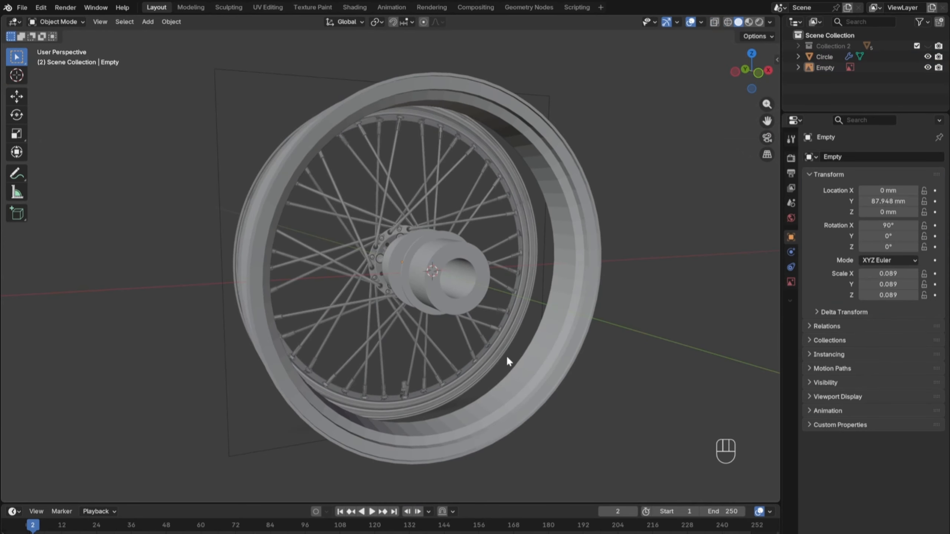
# Step: Add a plane mesh and merge all its vertices at the center into a single vertex
pyautogui.hotkey('shift', 'a')
pyautogui.moveTo(505, 335)
pyautogui.click(562, 334)
pyautogui.press('KP_1')
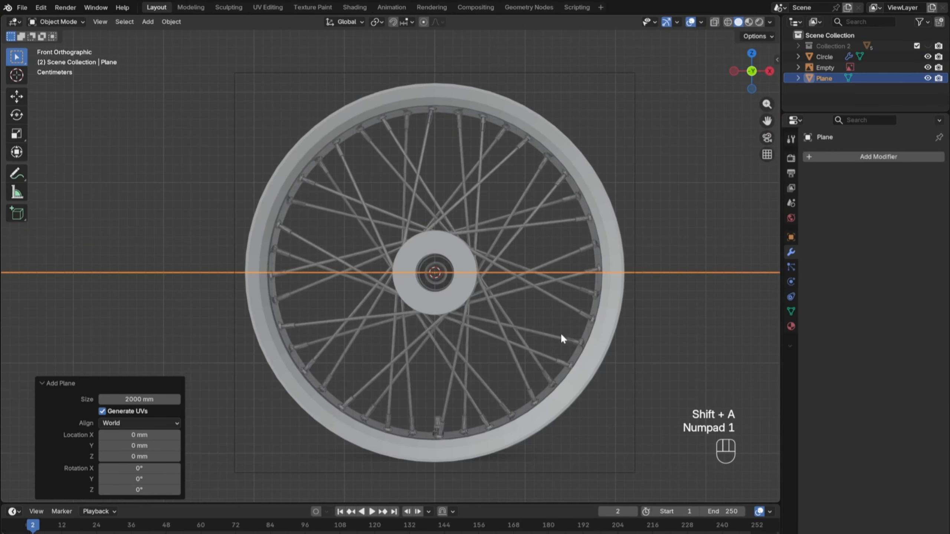
pyautogui.scroll(-5, 561, 333)
pyautogui.press('Tab')
pyautogui.press('1')
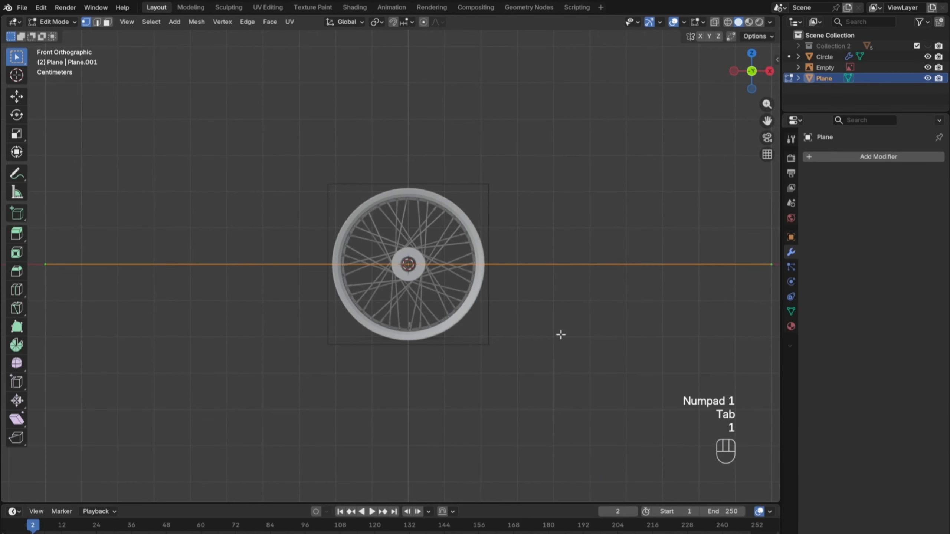
pyautogui.press('q')
pyautogui.moveTo(560, 333)
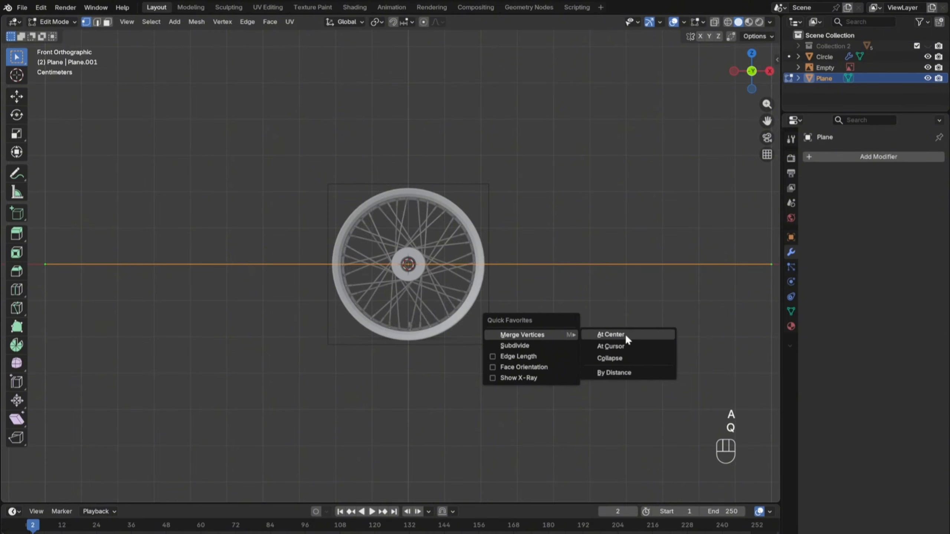
pyautogui.click(625, 335)
# Step: Move the vertex about 9.17 mm along X and 41.94 mm along Z onto the reference's spoke hole
pyautogui.scroll(12, 561, 359)
pyautogui.hotkey('alt', 'z')
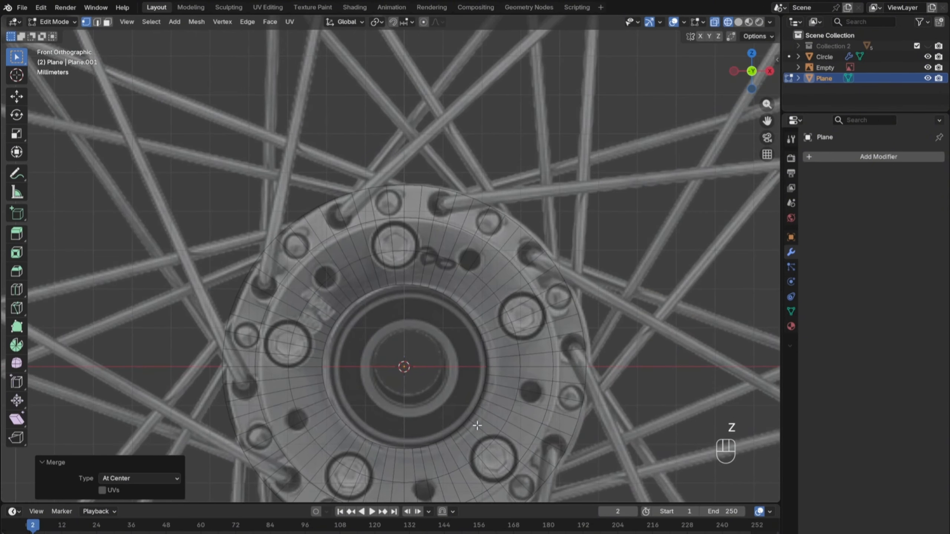
pyautogui.click(512, 263)
pyautogui.scroll(2, 516, 268)
pyautogui.scroll(-8, 561, 333)
# Step: Move the vertex about -17.75 mm along Y to the hub flange in top view
pyautogui.press('KP_7')
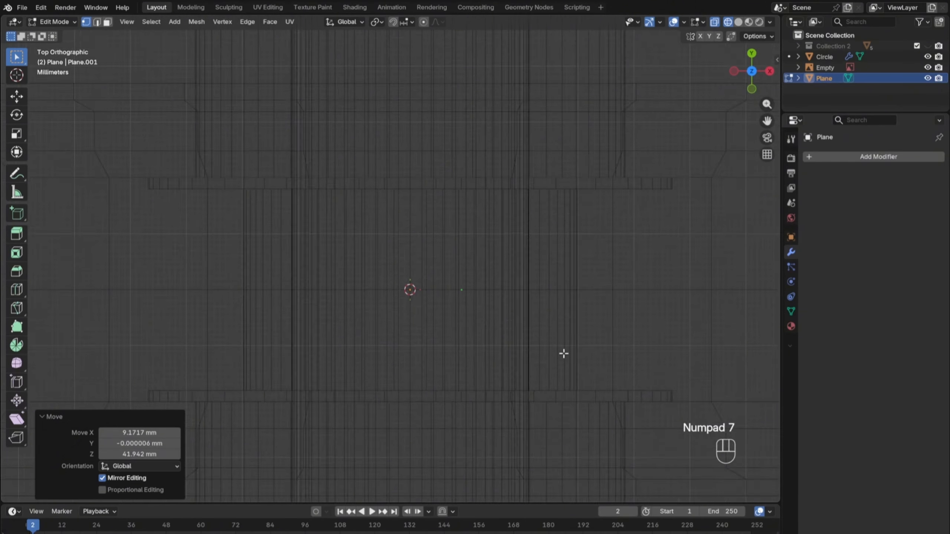
pyautogui.press('g')
pyautogui.moveTo(487, 275); pyautogui.dragTo(483, 270, button='middle')
pyautogui.click(474, 348)
pyautogui.scroll(3, 474, 367)
pyautogui.keyDown('shift'); pyautogui.moveTo(473, 386); pyautogui.dragTo(445, 308, button='middle'); pyautogui.keyUp('shift')
pyautogui.scroll(5, 443, 307)
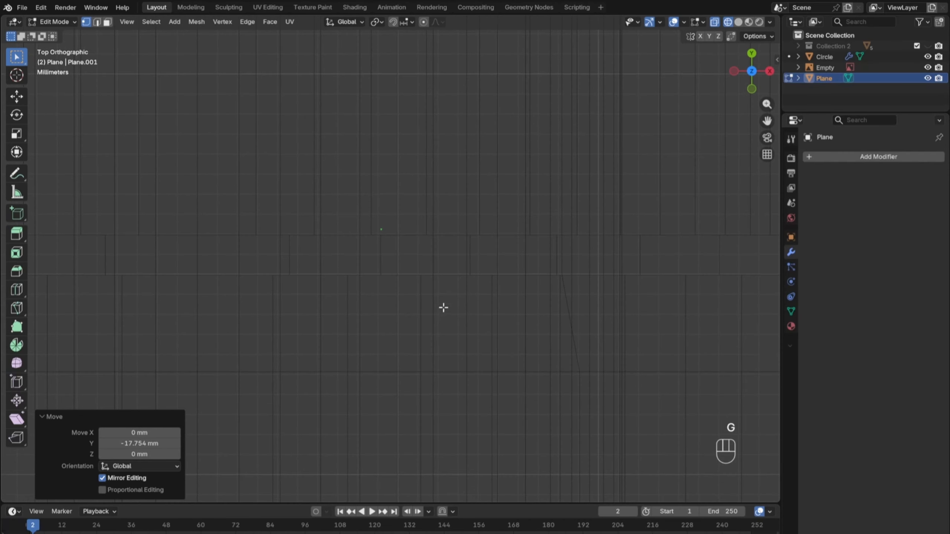
# Step: Align the vertex with the flange's wheel-centre face and extrude it about -2.06 mm along Y across the flange
pyautogui.press('g')
pyautogui.moveTo(459, 348); pyautogui.dragTo(460, 350, button='middle')
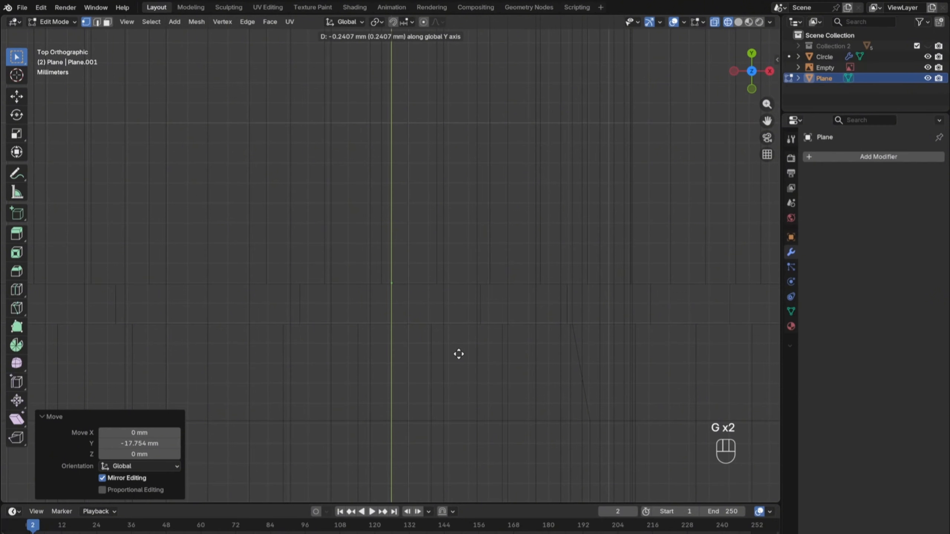
pyautogui.click(452, 396)
pyautogui.scroll(-2, 442, 385)
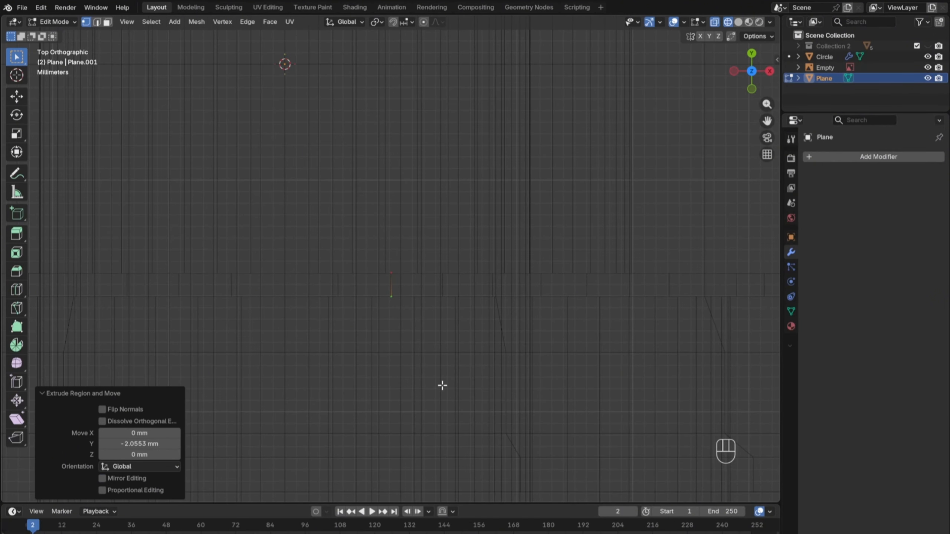
# Step: Extrude short segments from the vertex along the reference spoke, the last about 4 mm along X and 0.5 mm along Z
pyautogui.press('KP_1')
pyautogui.keyDown('shift'); pyautogui.moveTo(443, 382); pyautogui.dragTo(278, 396, button='middle'); pyautogui.keyUp('shift')
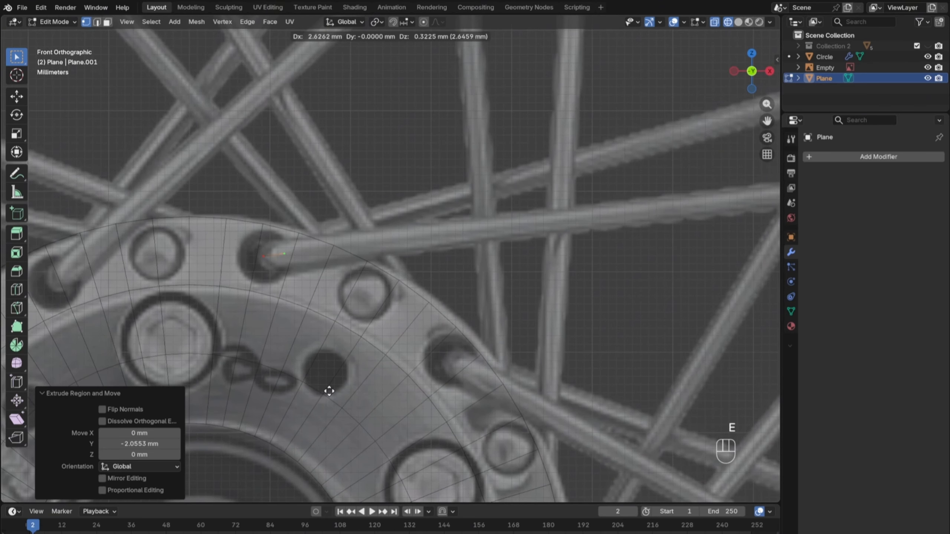
pyautogui.click(361, 388)
pyautogui.scroll(-4, 360, 385)
# Step: Move the path's two outer vertices about -1.38 mm along Y away from the flange, and select only the end vertex
pyautogui.moveTo(355, 346); pyautogui.dragTo(437, 372, button='middle')
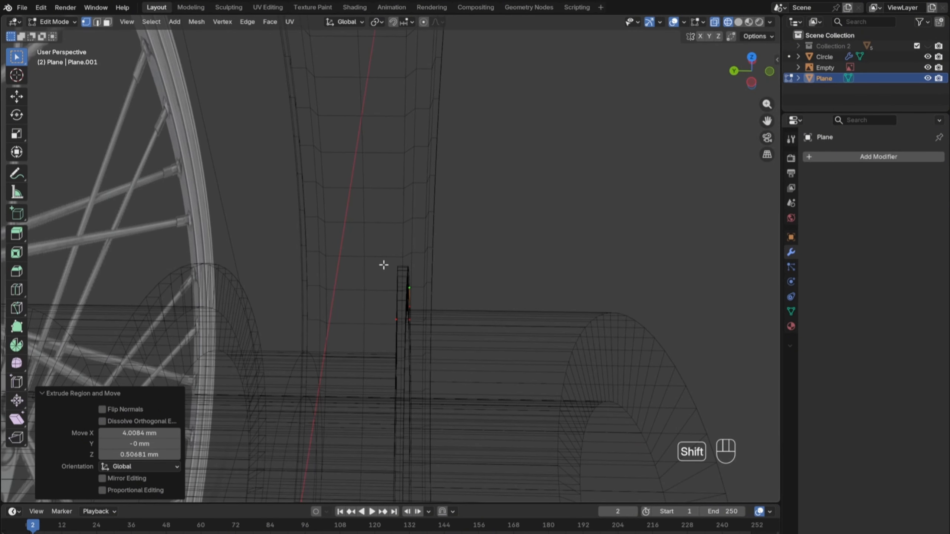
pyautogui.keyDown('shift'); pyautogui.moveTo(383, 277); pyautogui.dragTo(445, 309); pyautogui.keyUp('shift')
pyautogui.press('g')
pyautogui.middleClick(449, 310)
pyautogui.click(454, 312)
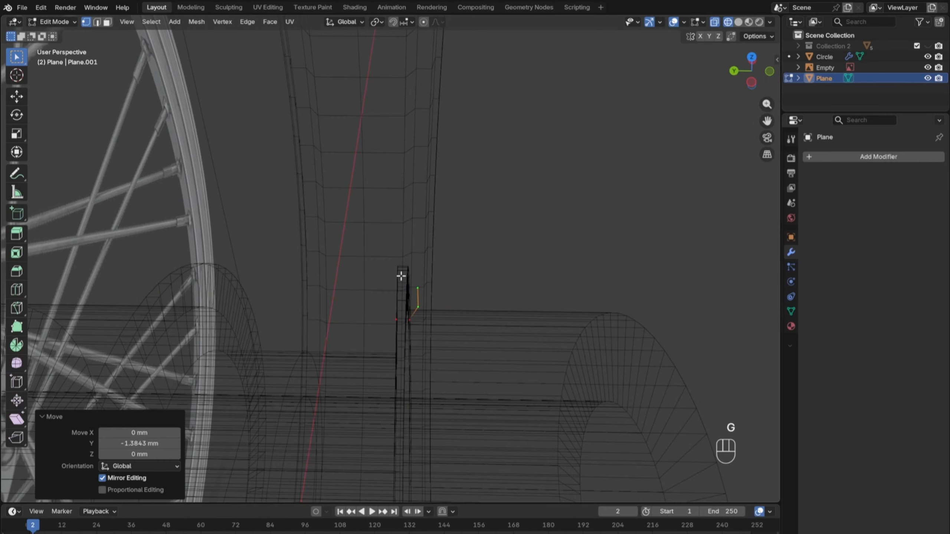
pyautogui.moveTo(401, 276); pyautogui.dragTo(468, 298)
pyautogui.press('e')
pyautogui.middleClick(472, 297)
pyautogui.rightClick(473, 297)
pyautogui.hotkey('ctrl', 'z')
# Step: Move the path's end vertex about -0.12 mm along Y
pyautogui.press('g')
pyautogui.middleClick(461, 288)
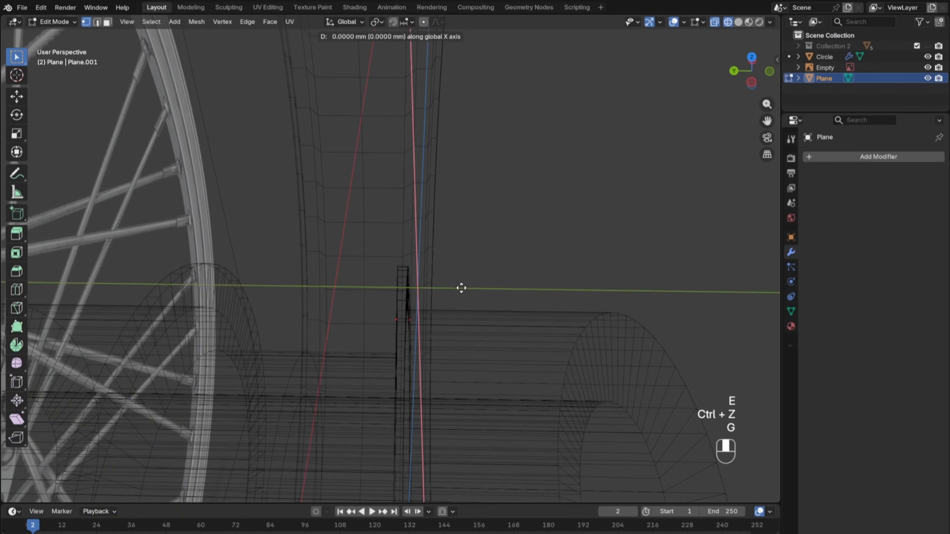
pyautogui.click(463, 289)
pyautogui.press('g')
pyautogui.press('g')
pyautogui.rightClick(464, 301)
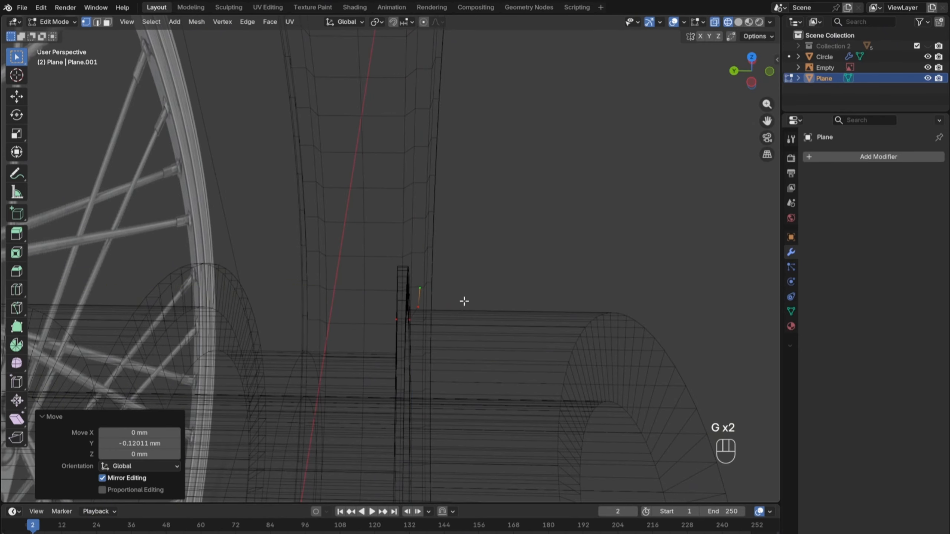
# Step: Extrude the end vertex along the reference spoke to the rim, about 162.28 mm along X and 19.3 mm along Z
pyautogui.press('KP_1')
pyautogui.scroll(-5, 578, 298)
pyautogui.keyDown('shift'); pyautogui.moveTo(542, 360); pyautogui.dragTo(365, 350, button='middle'); pyautogui.keyUp('shift')
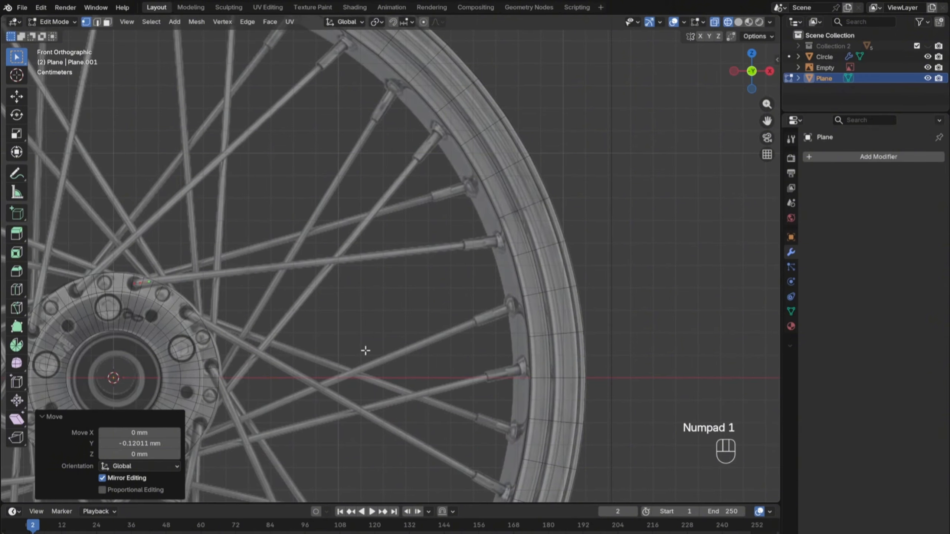
pyautogui.press('e')
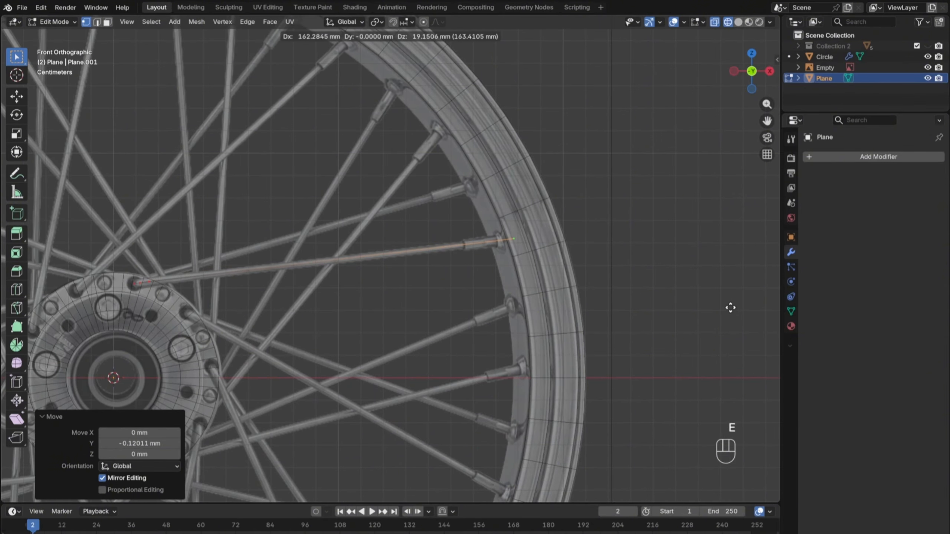
pyautogui.click(731, 307)
# Step: Leave mesh editing and convert the spoke path to a curve
pyautogui.scroll(4, 486, 337)
pyautogui.keyDown('shift'); pyautogui.moveTo(225, 352); pyautogui.dragTo(744, 312, button='middle'); pyautogui.keyUp('shift')
pyautogui.scroll(6, 438, 335)
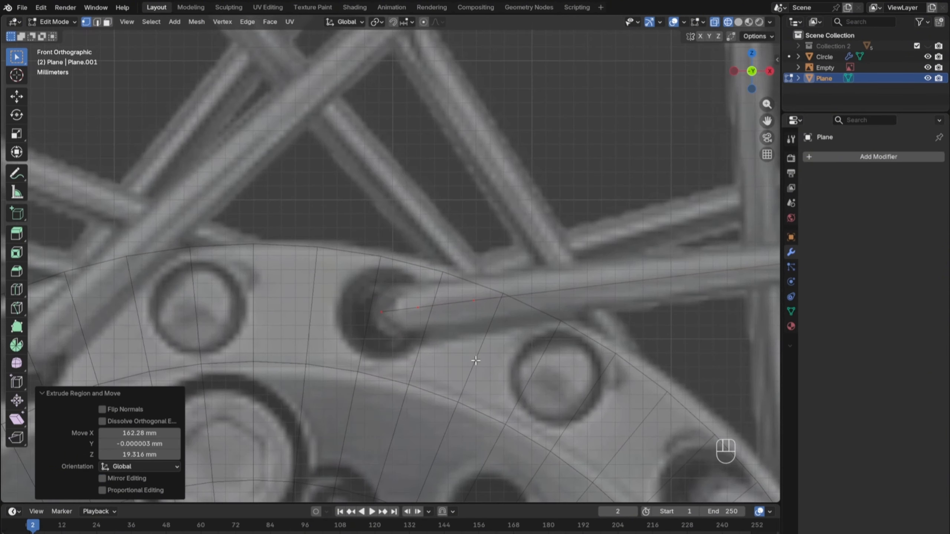
pyautogui.moveTo(368, 347); pyautogui.dragTo(433, 362, button='middle')
pyautogui.scroll(-4, 432, 363)
pyautogui.press('z')
pyautogui.press('Tab')
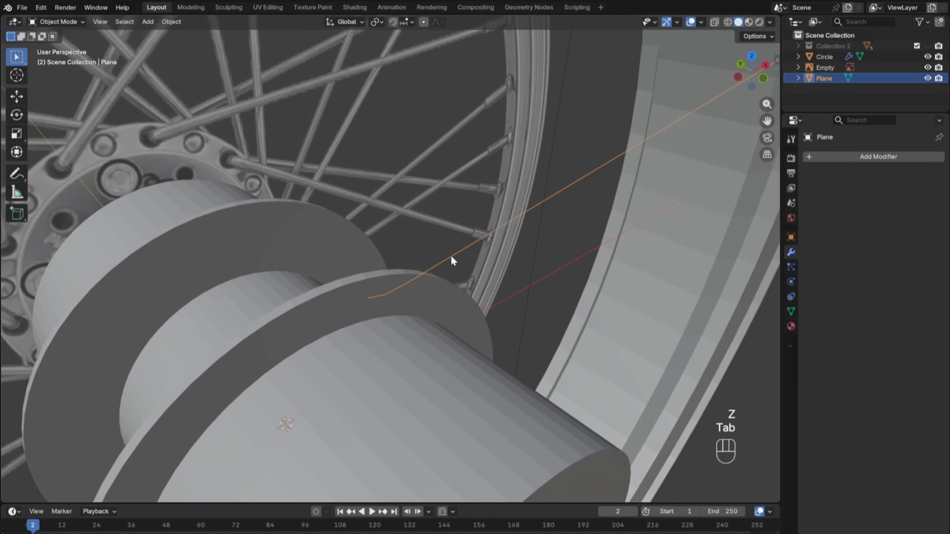
pyautogui.rightClick(451, 255)
pyautogui.moveTo(450, 251)
pyautogui.click(501, 264)
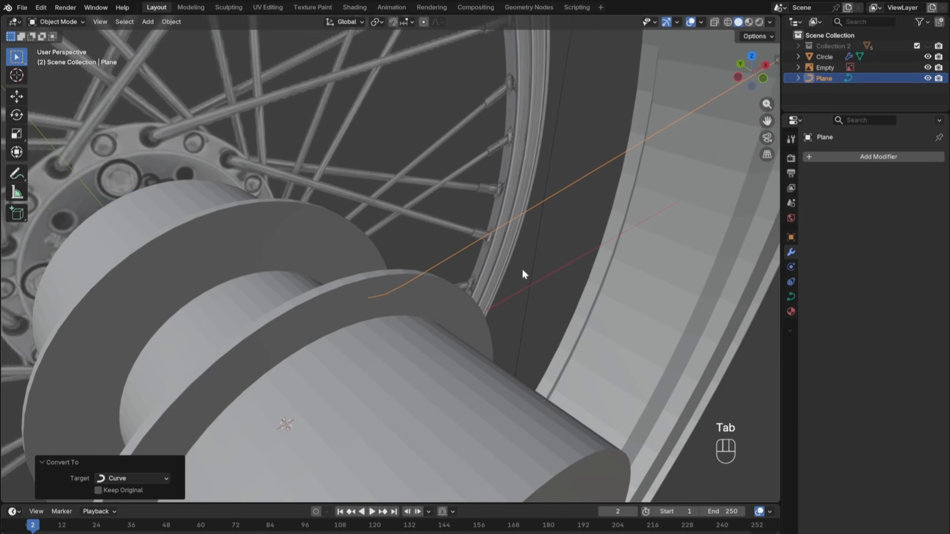
# Step: Show the curve's data settings and set its round bevel depth to 2 mm
pyautogui.scroll(-2, 522, 268)
pyautogui.click(791, 297)
pyautogui.press('KP_1')
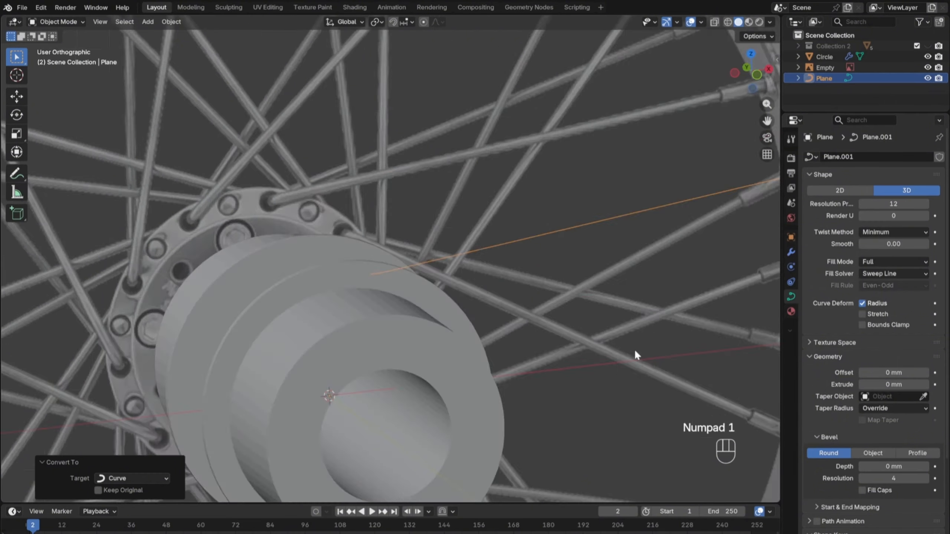
pyautogui.scroll(-3, 488, 276)
pyautogui.keyDown('shift'); pyautogui.moveTo(526, 275); pyautogui.dragTo(533, 270, button='middle'); pyautogui.keyUp('shift')
pyautogui.scroll(3, 533, 270)
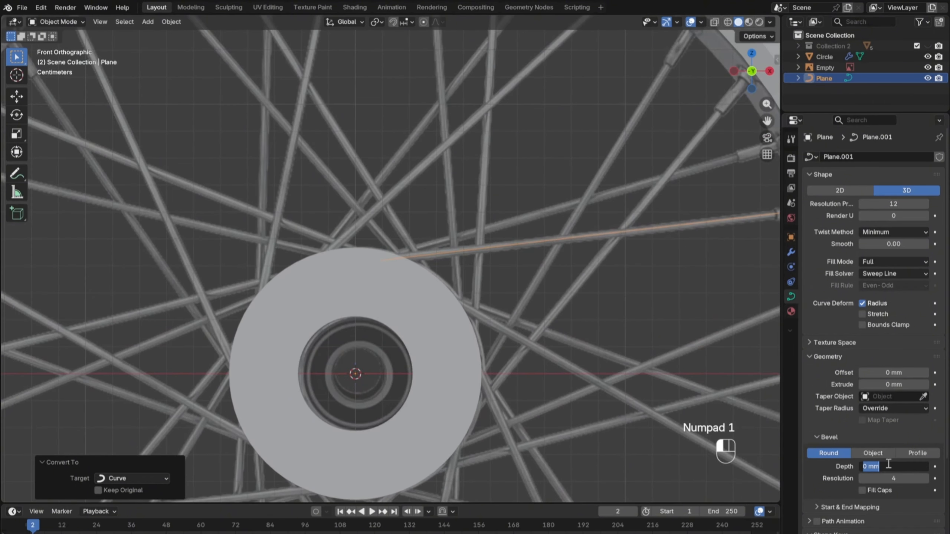
pyautogui.write('2')
pyautogui.press('Return')
# Step: Compare the spoke's thickness with the reference in wireframe and set the bevel depth to 1.7 mm
pyautogui.moveTo(570, 351)
pyautogui.keyDown('shift'); pyautogui.mouseDown(button='middle')
pyautogui.moveTo(515, 355)
pyautogui.moveTo(449, 399)
pyautogui.mouseUp(button='middle'); pyautogui.keyUp('shift')
pyautogui.scroll(3, 449, 399)
pyautogui.press('z')
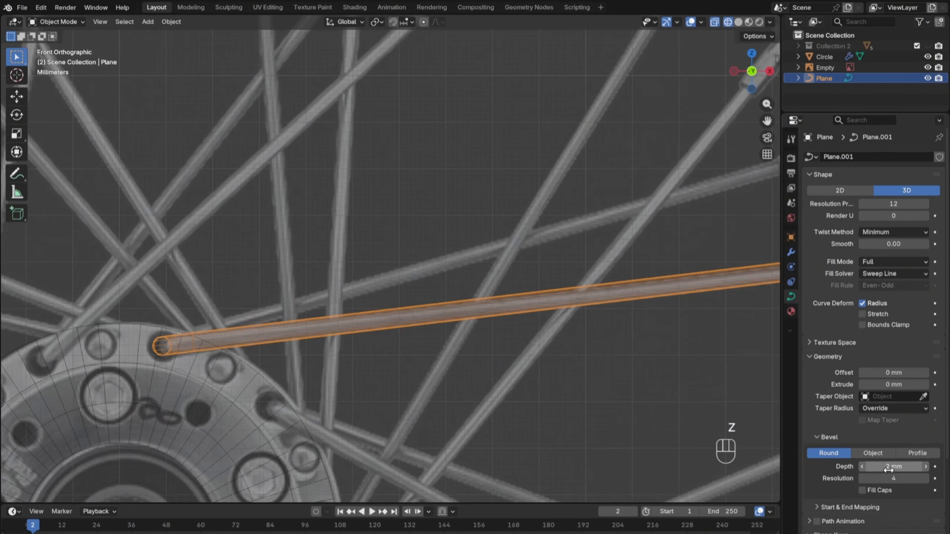
pyautogui.press('Return')
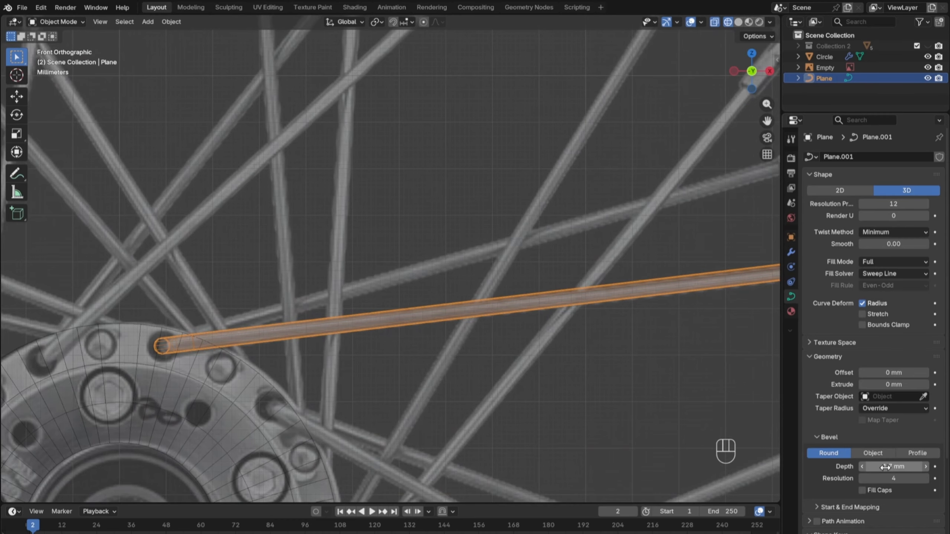
# Step: Move the curve's rim-end point about -0.45 mm along Z to center it on the reference spoke
pyautogui.keyDown('shift'); pyautogui.moveTo(711, 350); pyautogui.dragTo(172, 367, button='middle'); pyautogui.keyUp('shift')
pyautogui.scroll(6, 482, 331)
pyautogui.keyDown('shift'); pyautogui.moveTo(629, 304); pyautogui.dragTo(545, 286, button='middle'); pyautogui.keyUp('shift')
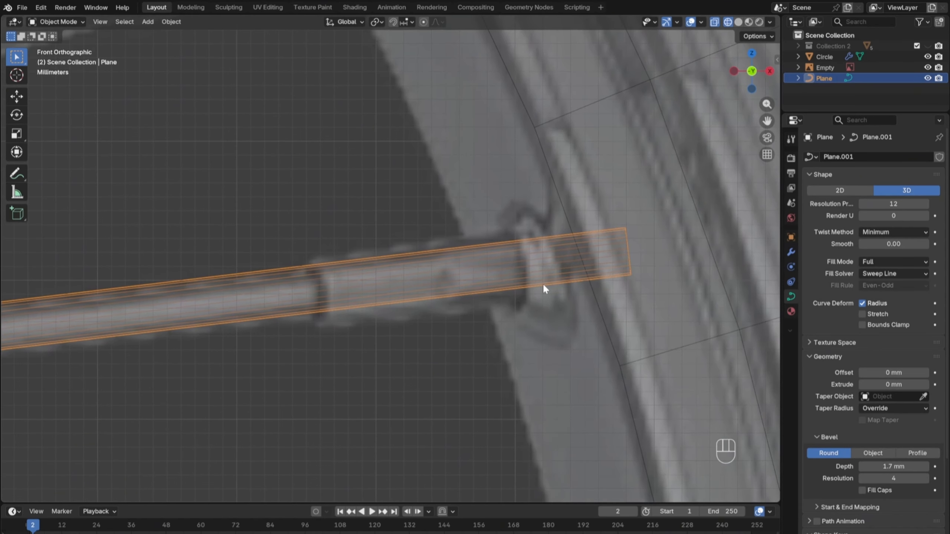
pyautogui.press('Tab')
pyautogui.press('g')
pyautogui.moveTo(664, 269); pyautogui.dragTo(665, 274, button='middle')
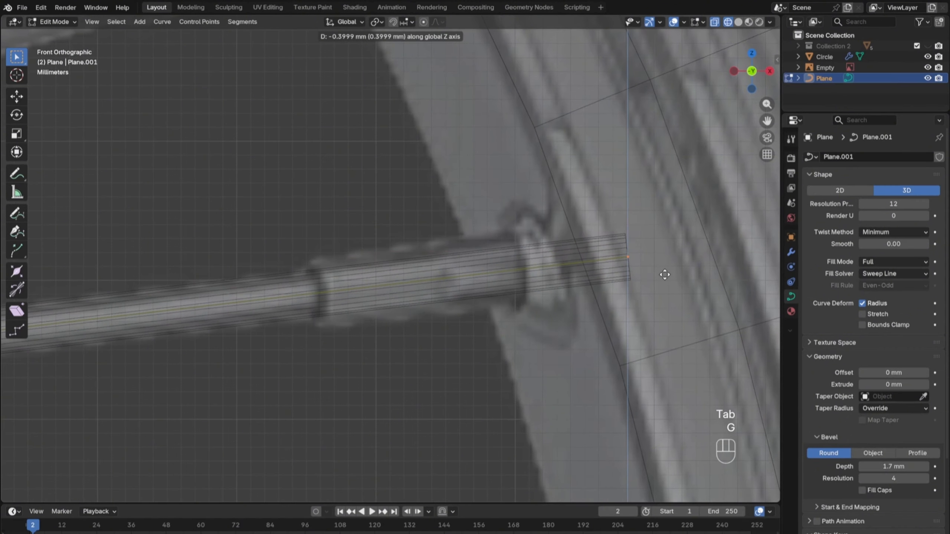
pyautogui.click(664, 275)
# Step: Adjust the spoke curve near the hub hole against the reference in front view and clear the point selection
pyautogui.scroll(-4, 424, 335)
pyautogui.keyDown('shift'); pyautogui.moveTo(424, 335); pyautogui.dragTo(365, 254, button='middle'); pyautogui.keyUp('shift')
pyautogui.scroll(6, 418, 346)
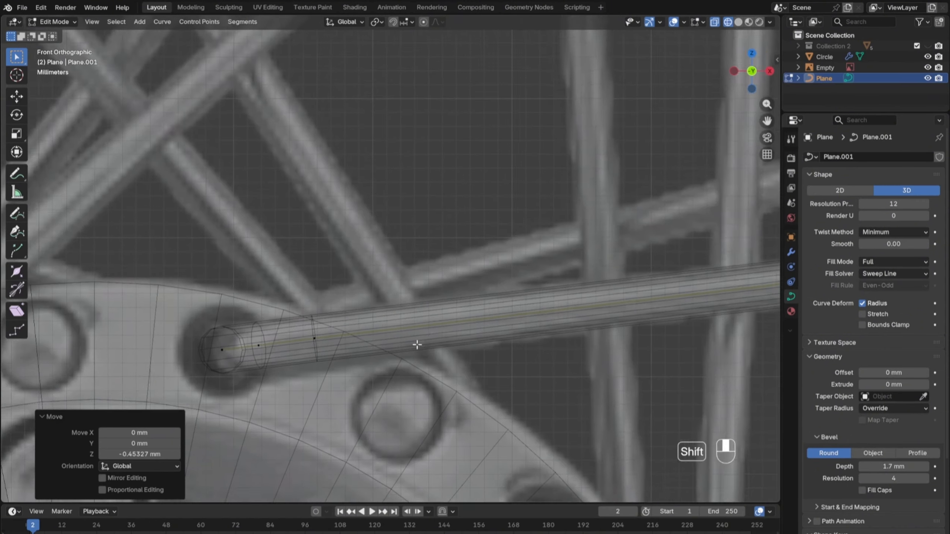
pyautogui.moveTo(430, 272); pyautogui.dragTo(488, 308)
pyautogui.scroll(-2, 629, 318)
pyautogui.keyDown('shift'); pyautogui.moveTo(570, 312); pyautogui.dragTo(445, 328, button='middle'); pyautogui.keyUp('shift')
pyautogui.press('g')
pyautogui.moveTo(446, 329); pyautogui.dragTo(524, 323, button='middle')
pyautogui.click(446, 328)
pyautogui.click(344, 305)
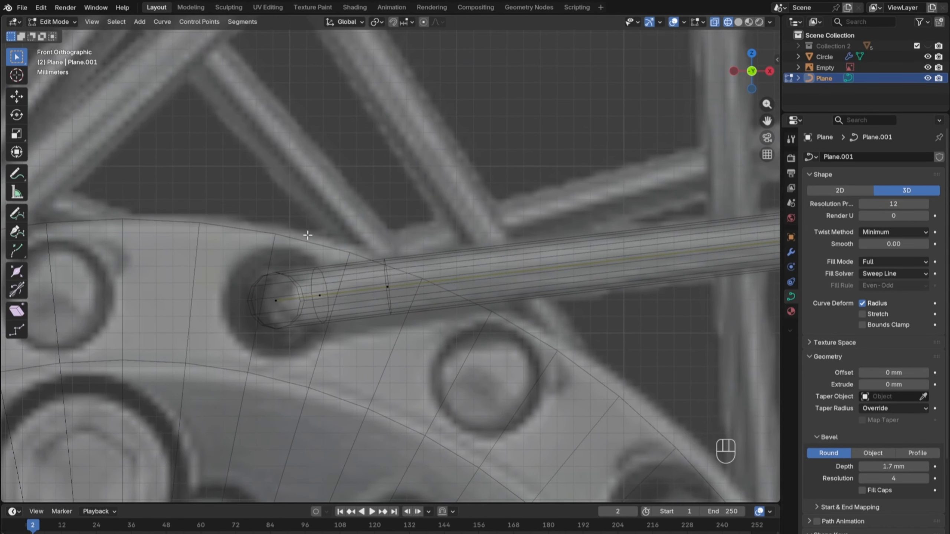
# Step: Select the curve point at the start of the long spoke segment and move it slightly outward along Y
pyautogui.hotkey('shift', 'z')
pyautogui.moveTo(307, 235); pyautogui.dragTo(363, 322, button='middle')
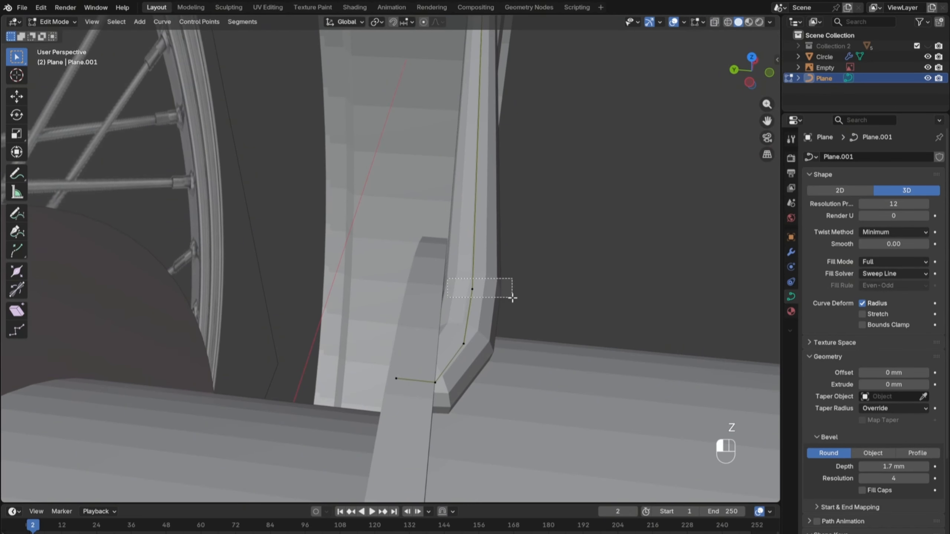
pyautogui.moveTo(513, 298); pyautogui.dragTo(512, 298)
pyautogui.press('g')
pyautogui.press('y')
pyautogui.click(525, 303)
# Step: Move the adjacent bend point about -0.21 mm along Y and leave curve editing
pyautogui.click(482, 350)
pyautogui.press('g')
pyautogui.press('y')
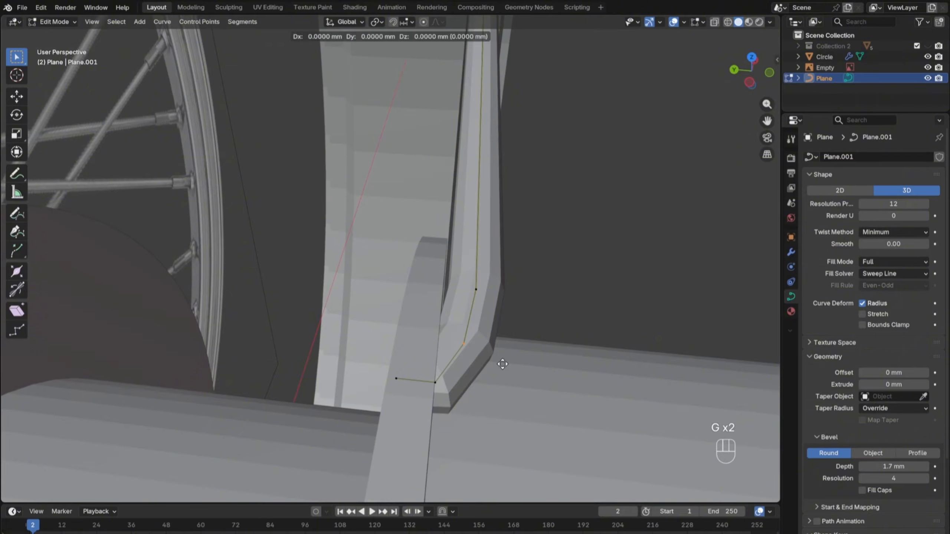
pyautogui.click(502, 366)
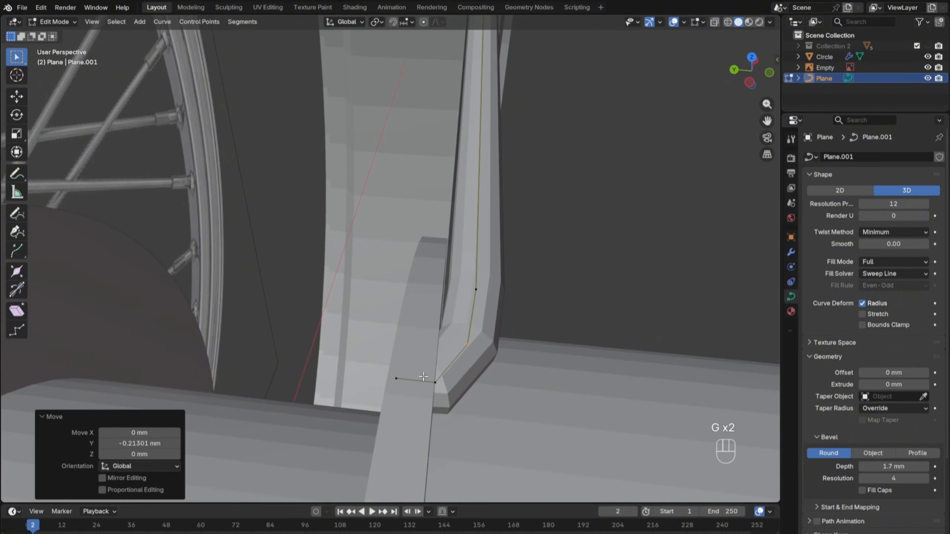
pyautogui.moveTo(423, 376); pyautogui.dragTo(496, 352, button='middle')
pyautogui.press('z')
pyautogui.press('z')
pyautogui.press('Tab')
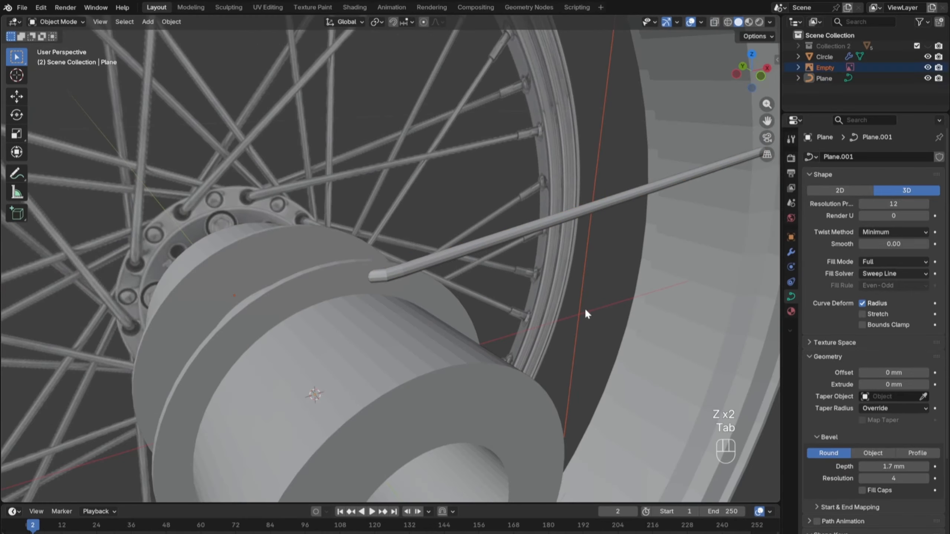
# Step: Move the spoke curve's rim-end point about 4.87 mm along Y in top view
pyautogui.moveTo(585, 313); pyautogui.dragTo(440, 267, button='middle')
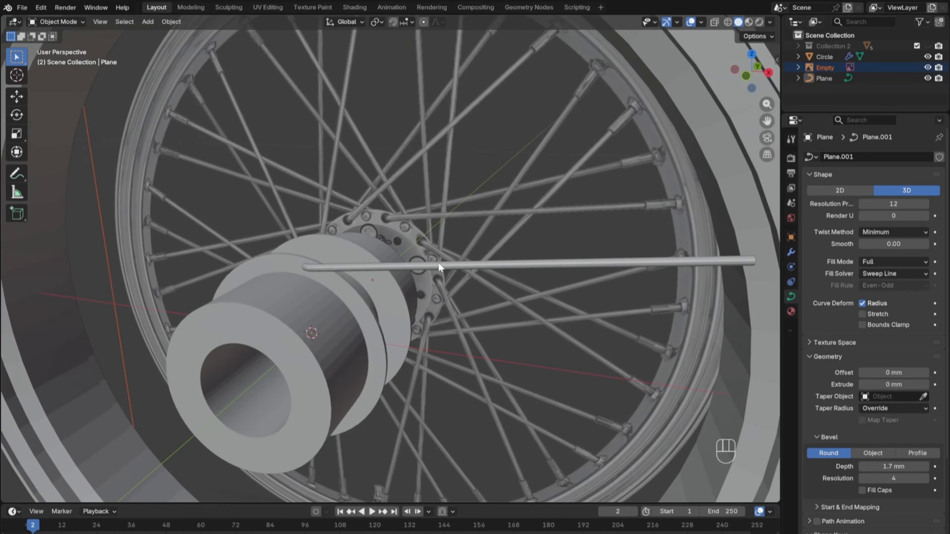
pyautogui.press('KP_1')
pyautogui.scroll(3, 430, 339)
pyautogui.press('Tab')
pyautogui.scroll(5, 547, 288)
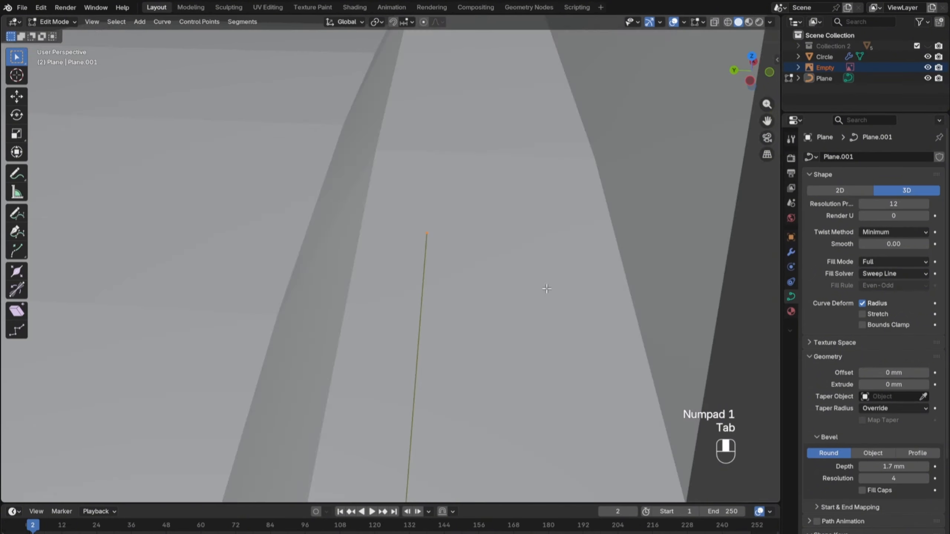
pyautogui.scroll(-3, 547, 288)
pyautogui.press('KP_7')
pyautogui.hotkey('shift', 'z')
pyautogui.press('g')
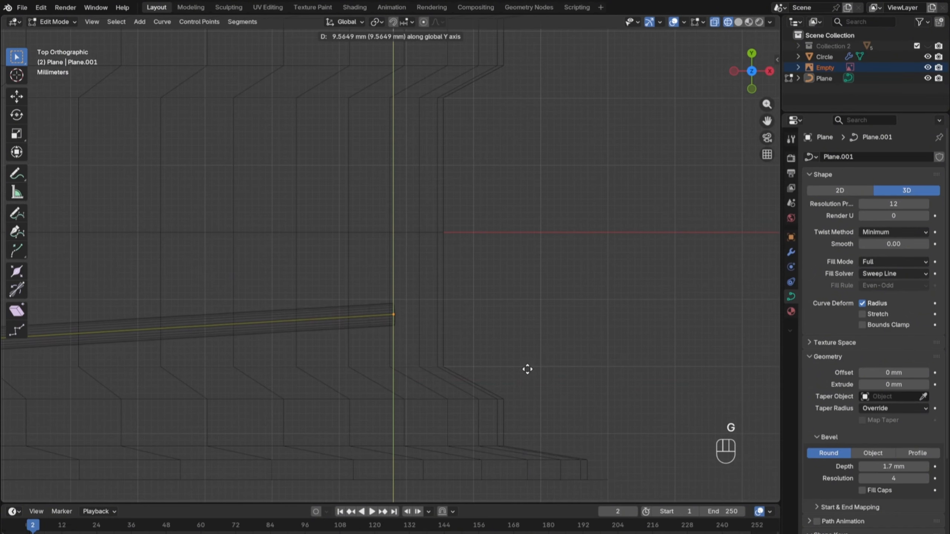
pyautogui.click(521, 400)
pyautogui.moveTo(471, 413); pyautogui.dragTo(553, 258, button='middle')
pyautogui.hotkey('shift', 'z')
# Step: Shift the rim-end point about another 1.9 mm along Y toward the middle of the rim
pyautogui.scroll(-4, 553, 258)
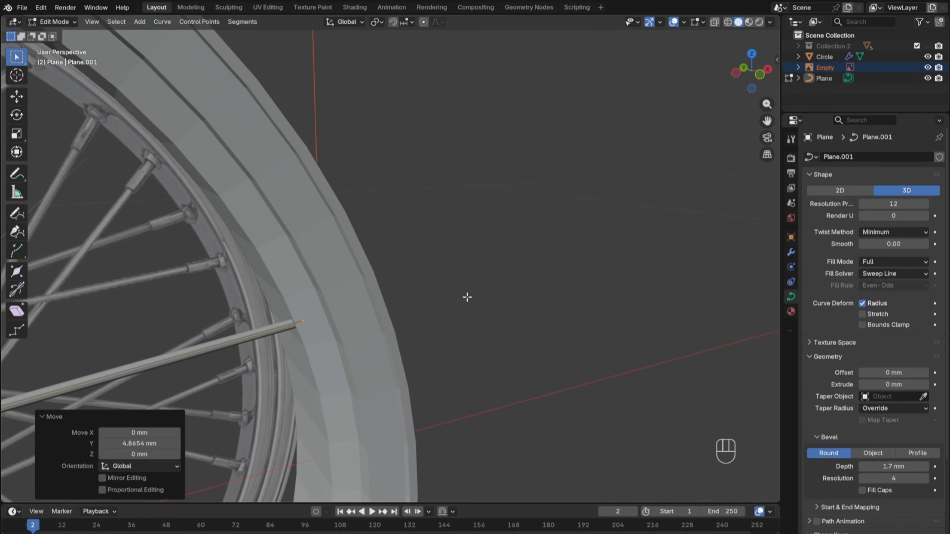
pyautogui.press('KP_7')
pyautogui.press('g')
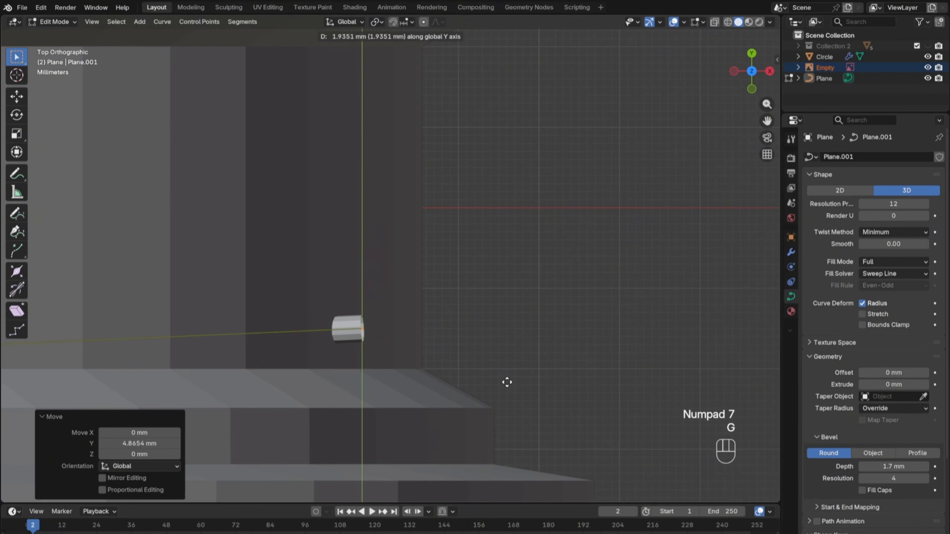
pyautogui.click(507, 381)
# Step: Select the spoke curve's bend point near the flange, move it about -0.06 mm along Y and leave curve editing
pyautogui.moveTo(508, 381); pyautogui.dragTo(400, 329, button='middle')
pyautogui.moveTo(410, 345); pyautogui.dragTo(430, 361)
pyautogui.press('g')
pyautogui.press('y')
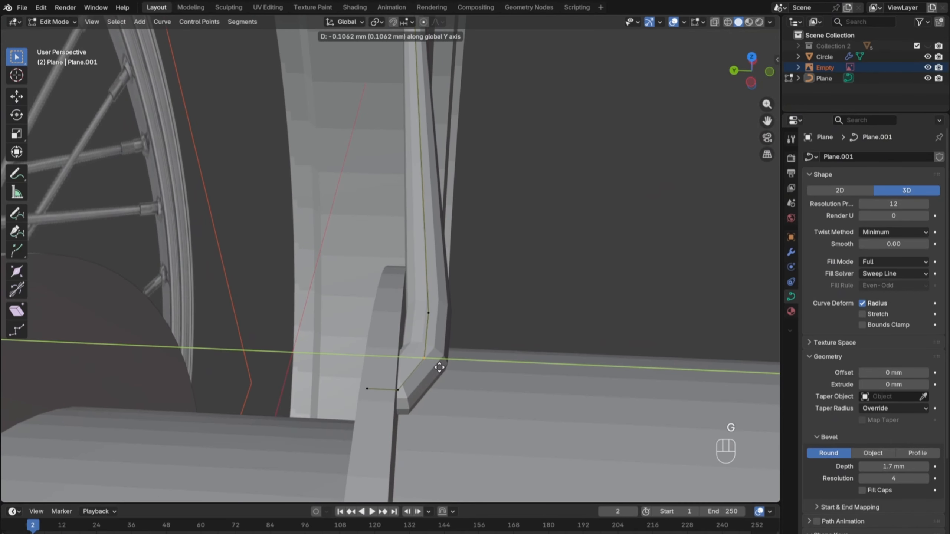
pyautogui.click(438, 369)
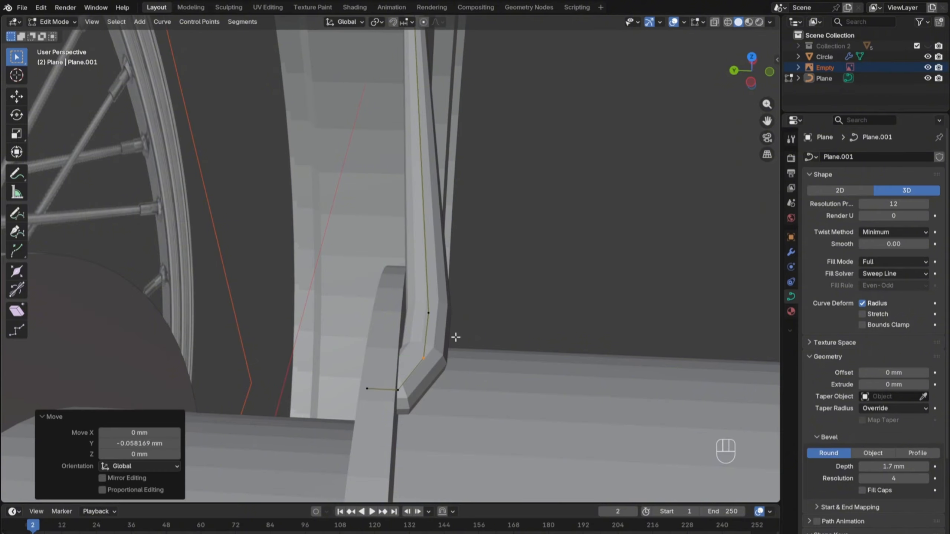
pyautogui.moveTo(456, 338)
pyautogui.mouseDown(button='middle')
pyautogui.moveTo(477, 327)
pyautogui.moveTo(458, 339)
pyautogui.moveTo(439, 406)
pyautogui.mouseUp(button='middle')
pyautogui.press('z')
pyautogui.click(503, 393)
pyautogui.press('Tab')
# Step: Add a mesh plane at the wheel's center in front view
pyautogui.scroll(-3, 558, 388)
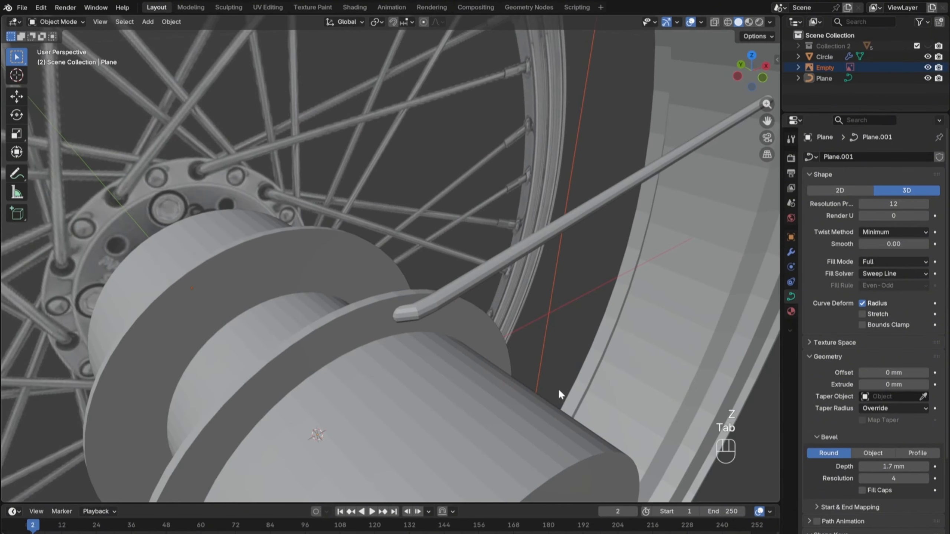
pyautogui.moveTo(580, 176); pyautogui.dragTo(446, 264, button='middle')
pyautogui.press('KP_1')
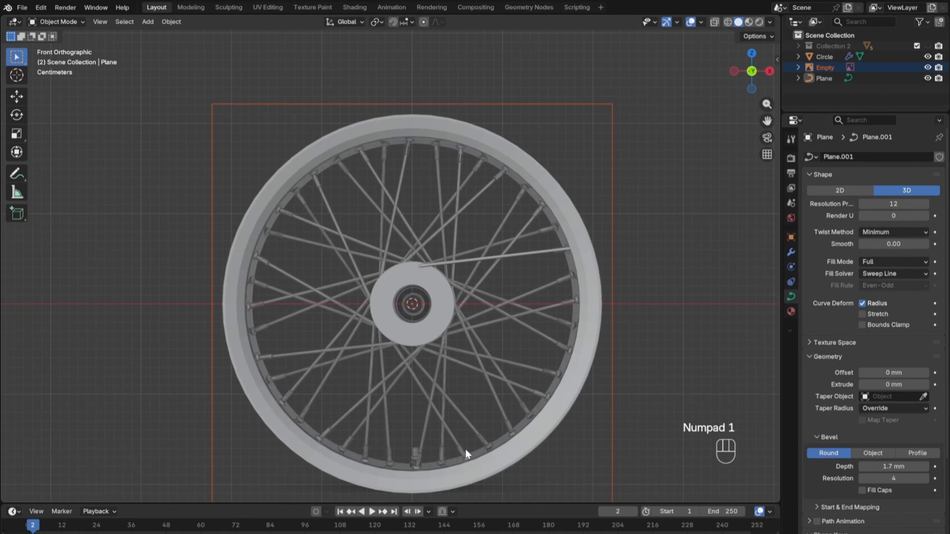
pyautogui.hotkey('shift', 'a')
pyautogui.moveTo(448, 334)
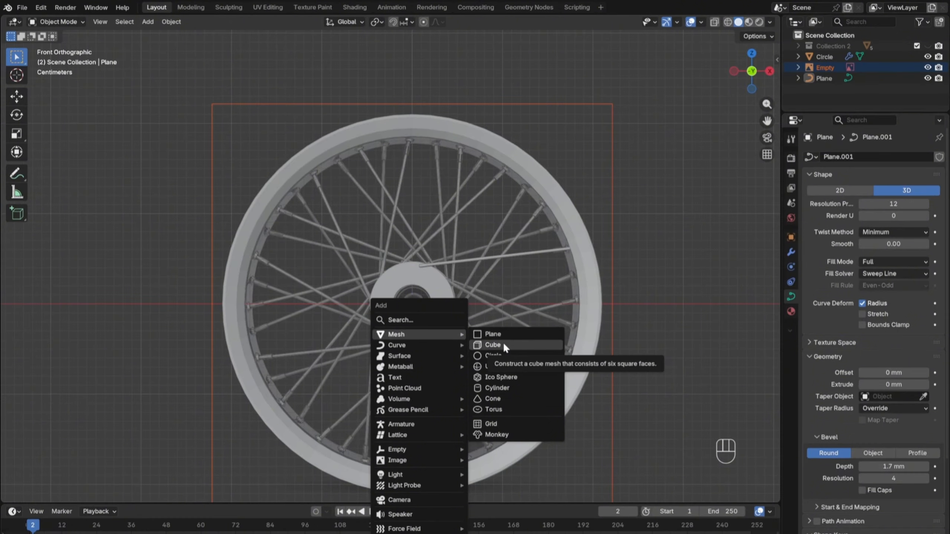
pyautogui.click(501, 333)
pyautogui.scroll(1, 500, 380)
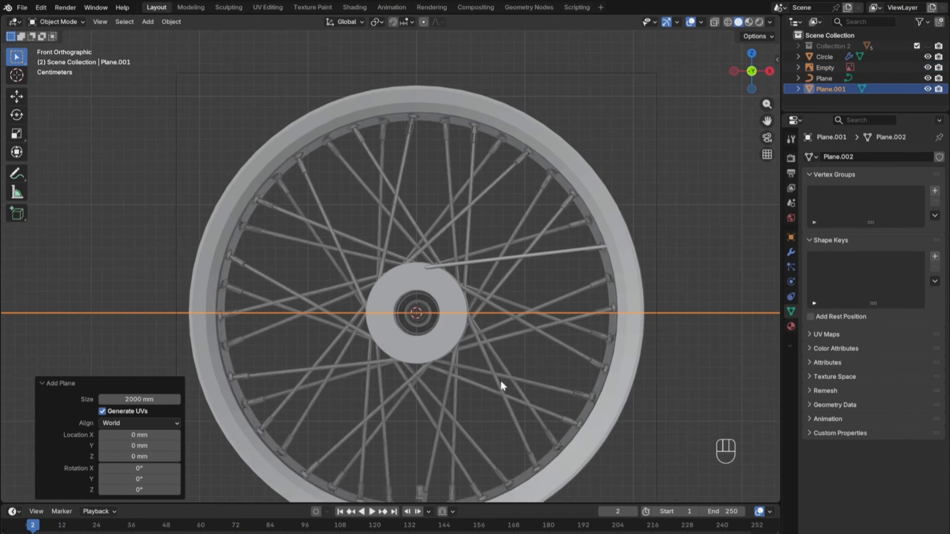
# Step: Merge all of the new plane's vertices at center into a single vertex
pyautogui.scroll(-2, 501, 380)
pyautogui.press('Tab')
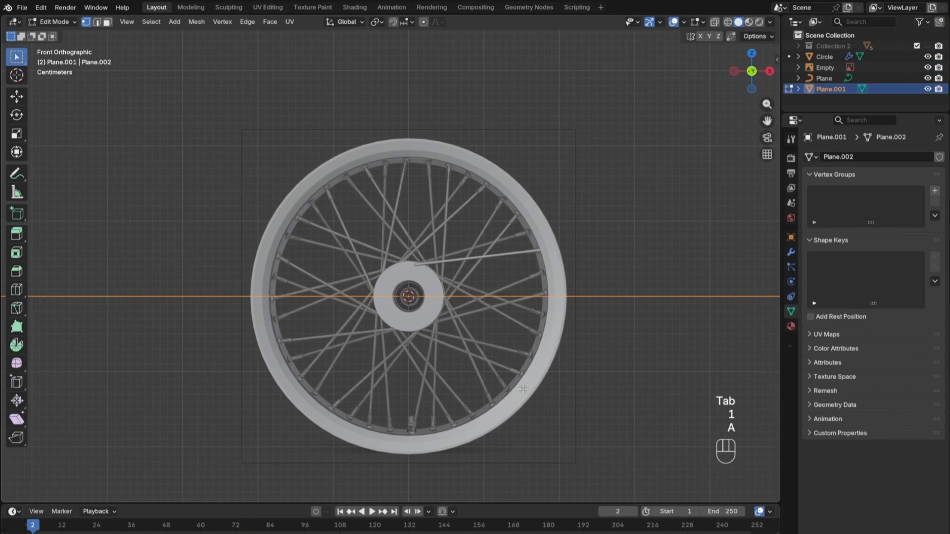
pyautogui.press('q')
pyautogui.moveTo(524, 386)
pyautogui.click(595, 388)
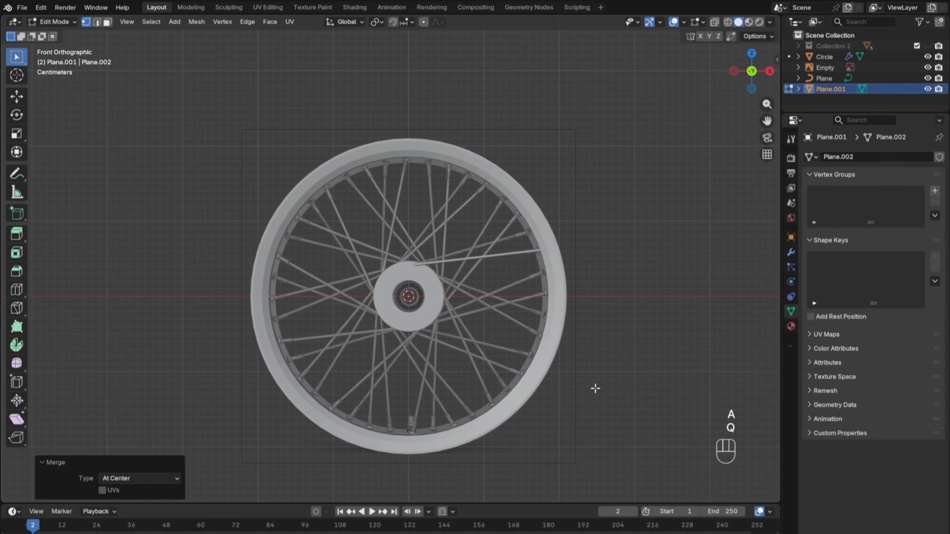
# Step: In wireframe front view, move the vertex about 21.9 mm along X and 37.3 mm along Z onto the flange hole beside the first spoke
pyautogui.scroll(9, 595, 389)
pyautogui.press('z')
pyautogui.click(503, 414)
pyautogui.keyDown('shift'); pyautogui.moveTo(494, 401); pyautogui.dragTo(419, 330, button='middle'); pyautogui.keyUp('shift')
pyautogui.scroll(1, 482, 427)
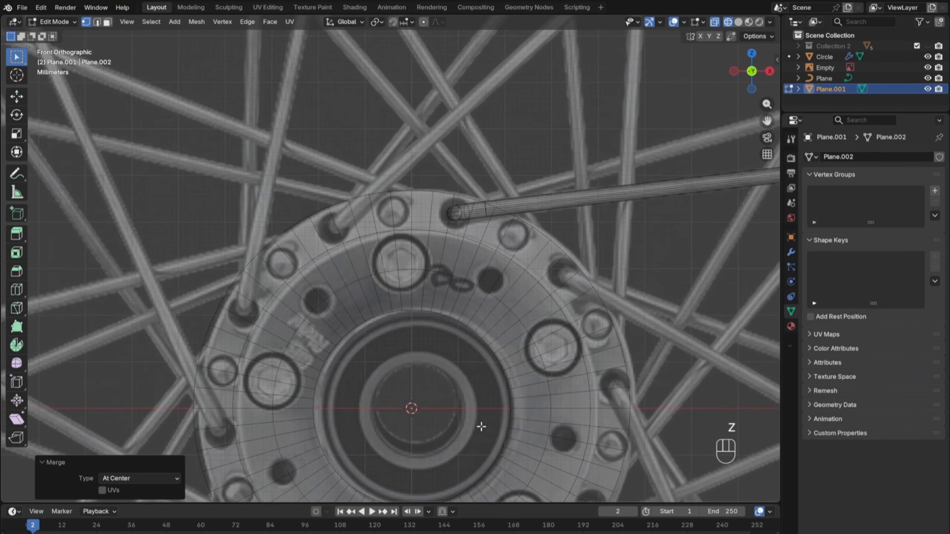
pyautogui.press('g')
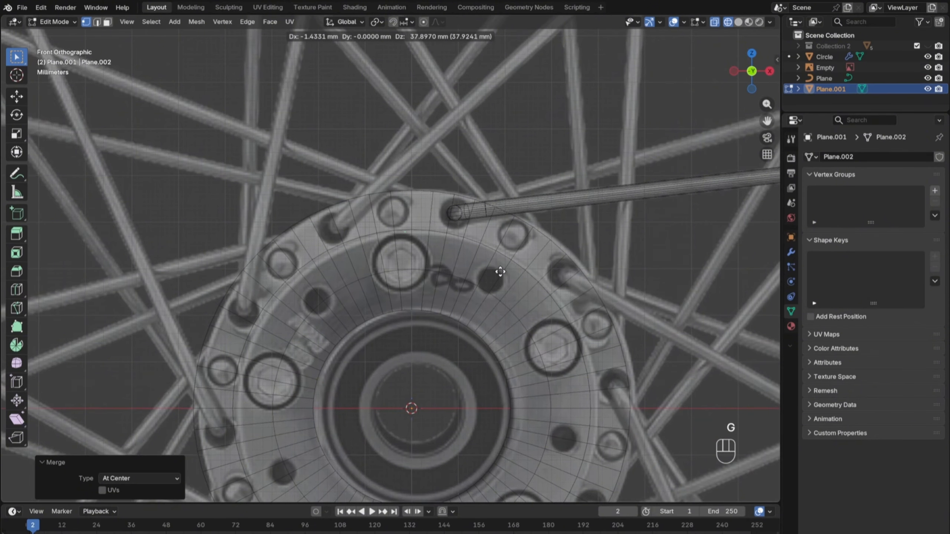
pyautogui.click(609, 276)
# Step: Move the vertex about -20.04 mm along Y to the outer face of the hub flange in top view
pyautogui.keyDown('shift'); pyautogui.moveTo(566, 277); pyautogui.dragTo(464, 303, button='middle'); pyautogui.keyUp('shift')
pyautogui.press('KP_7')
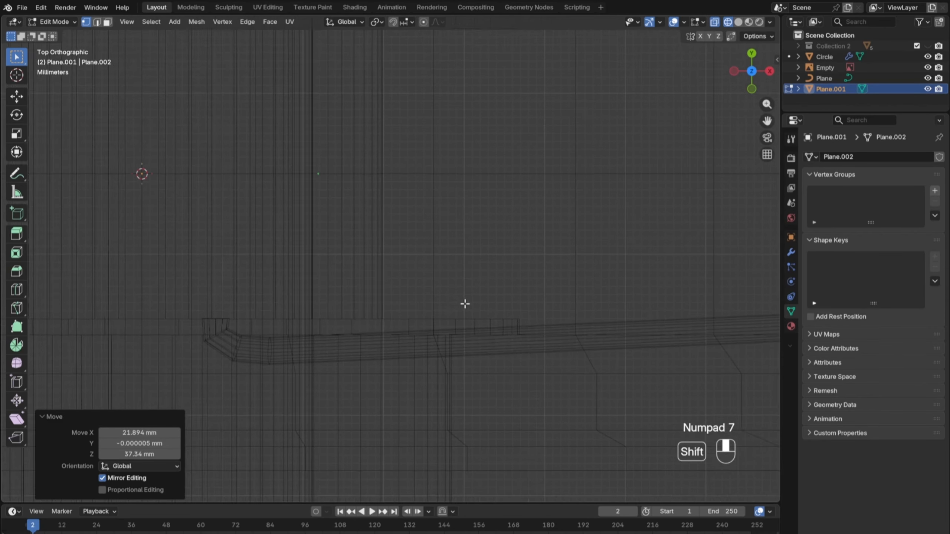
pyautogui.press('g')
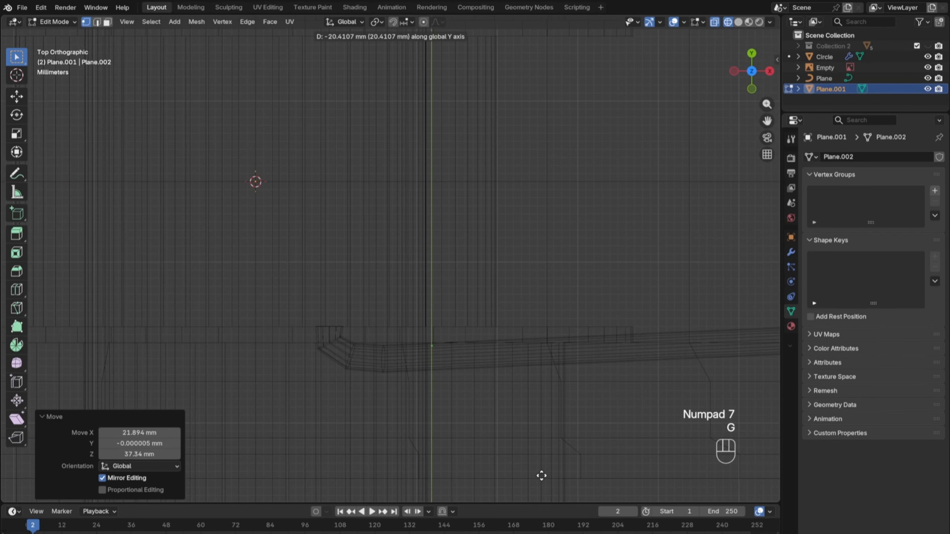
pyautogui.click(541, 473)
# Step: Extrude the vertex about 2.06 mm along Y through the flange and add two short extruded segments bending toward negative X
pyautogui.scroll(3, 535, 466)
pyautogui.keyDown('shift'); pyautogui.moveTo(523, 456); pyautogui.dragTo(512, 382, button='middle'); pyautogui.keyUp('shift')
pyautogui.scroll(2, 513, 392)
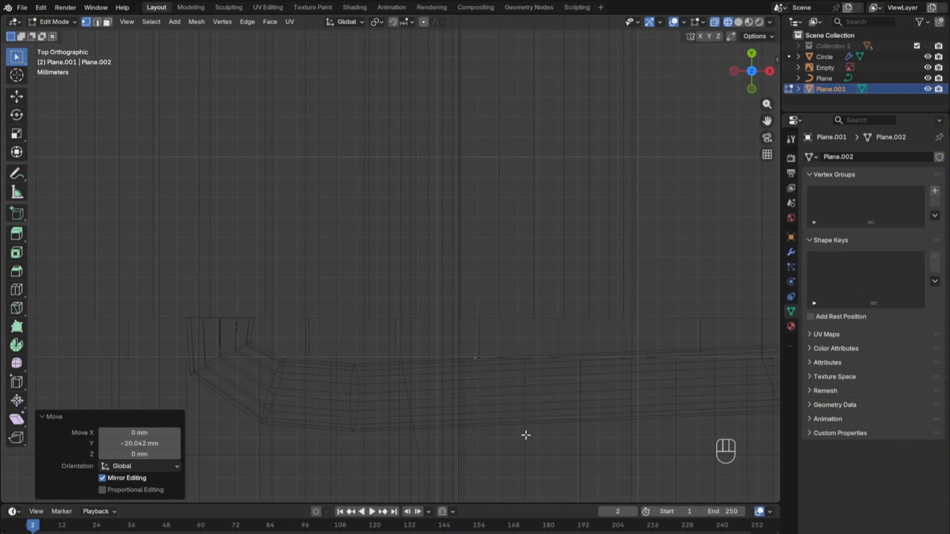
pyautogui.press('e')
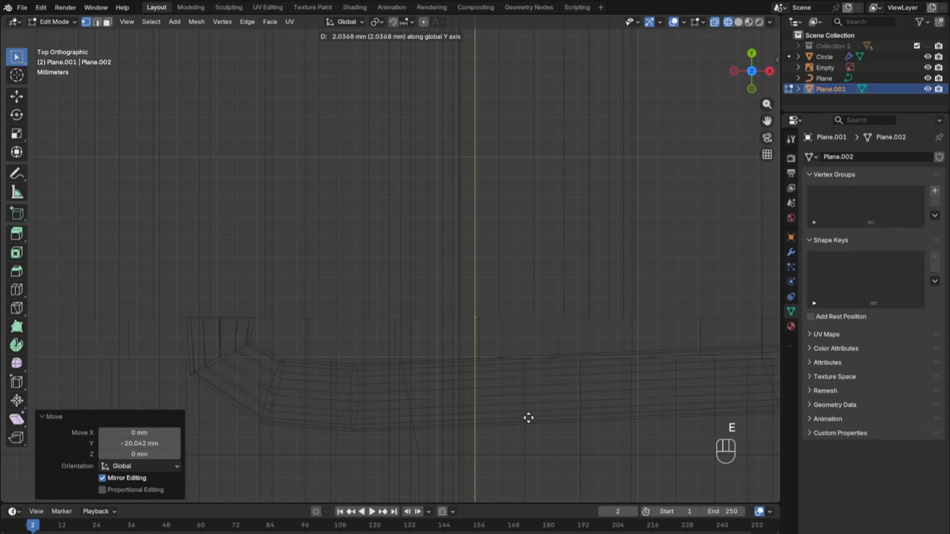
pyautogui.click(528, 417)
pyautogui.press('e')
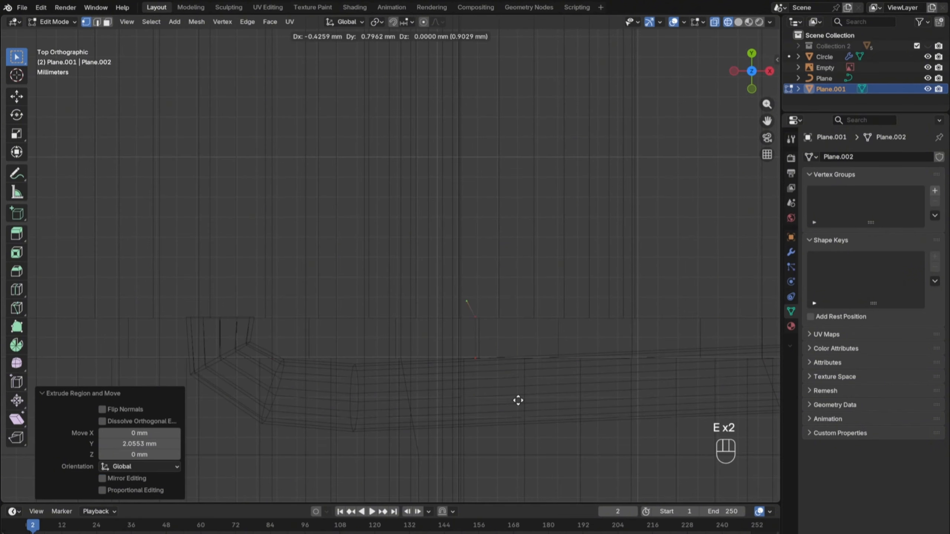
pyautogui.click(516, 403)
pyautogui.press('e')
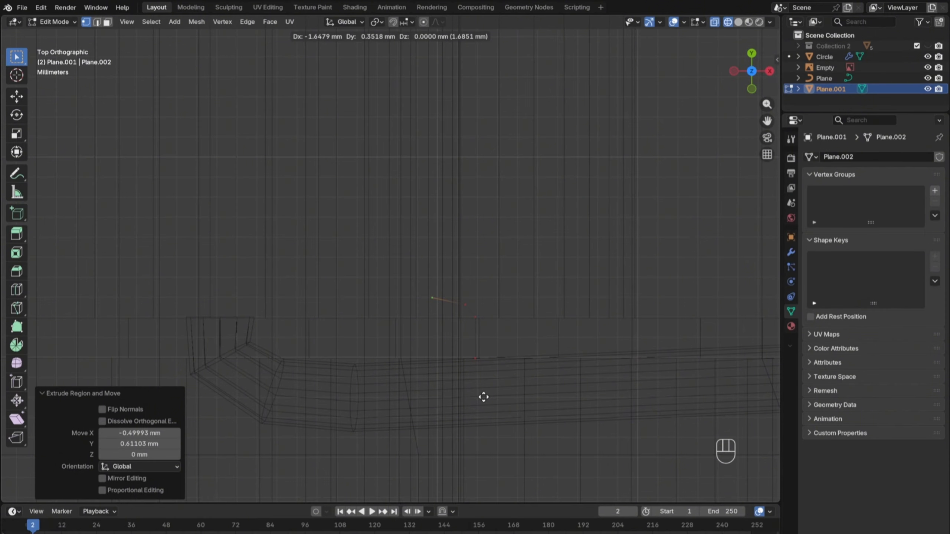
pyautogui.click(486, 395)
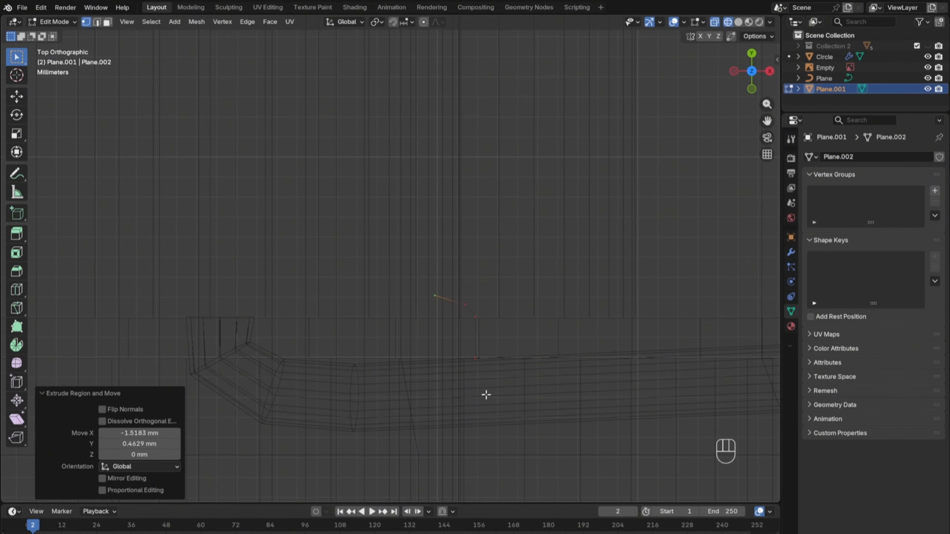
# Step: Move the chain's end vertex about 4.42 mm along X and 4.24 mm along Z in front view
pyautogui.keyDown('shift'); pyautogui.moveTo(374, 453); pyautogui.dragTo(379, 340, button='middle'); pyautogui.keyUp('shift')
pyautogui.press('KP_1')
pyautogui.scroll(-4, 430, 322)
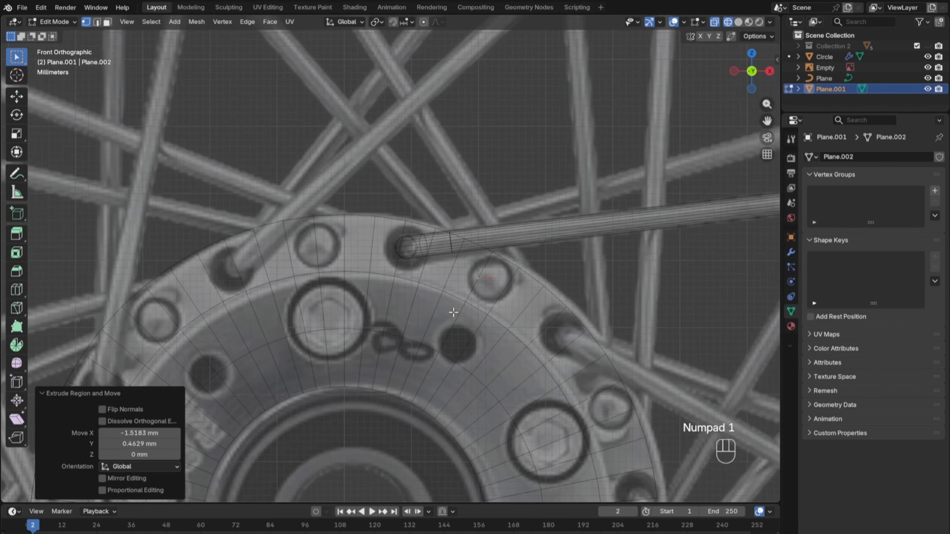
pyautogui.keyDown('shift'); pyautogui.moveTo(400, 222); pyautogui.dragTo(473, 323, button='middle'); pyautogui.keyUp('shift')
pyautogui.scroll(2, 474, 322)
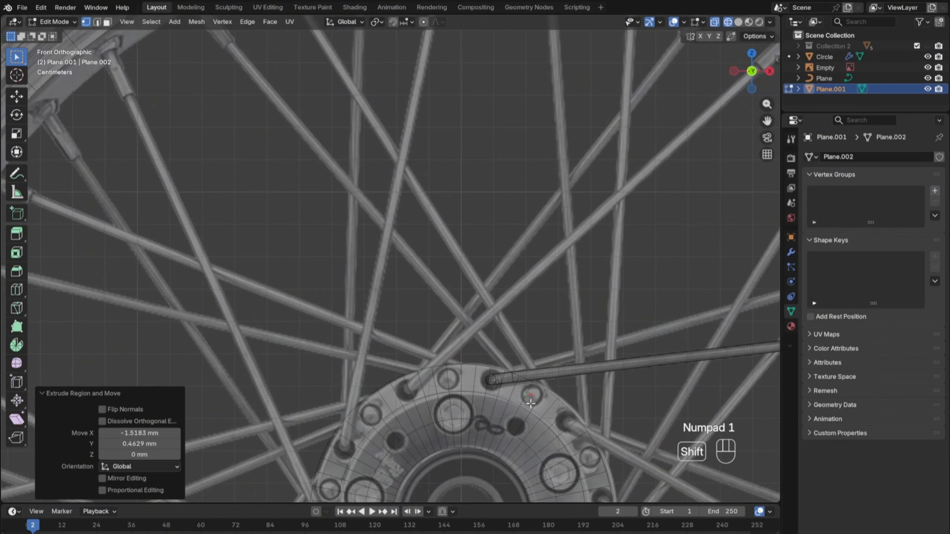
pyautogui.keyDown('shift'); pyautogui.moveTo(531, 403); pyautogui.dragTo(487, 410, button='middle'); pyautogui.keyUp('shift')
pyautogui.scroll(-3, 468, 415)
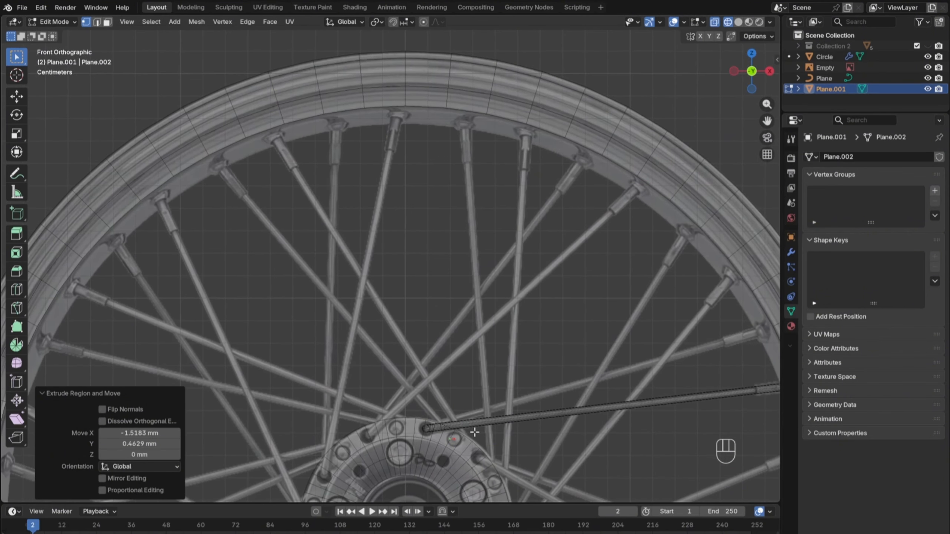
pyautogui.scroll(4, 475, 432)
pyautogui.press('g')
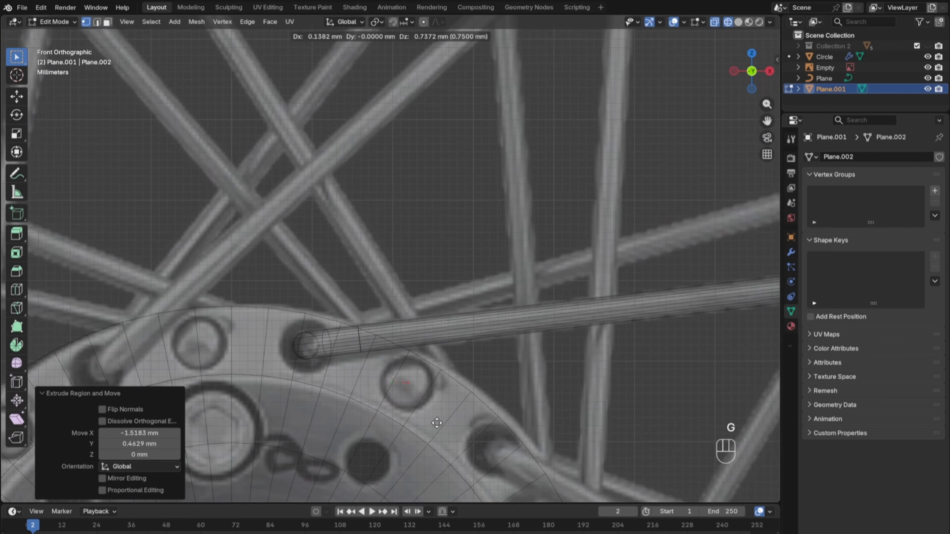
pyautogui.click(438, 401)
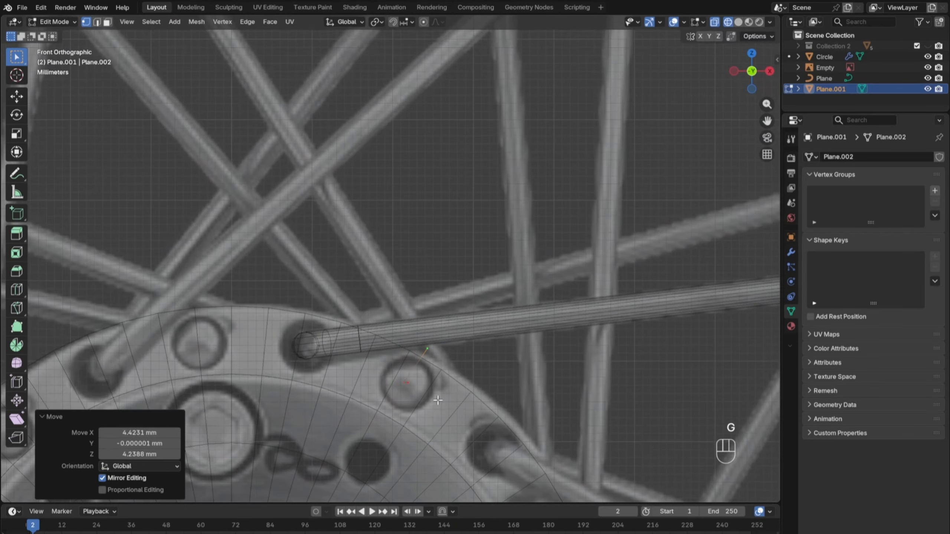
# Step: Realign the bend vertices over the flange hole, moving the end vertex about -4.61 mm along X and -1.98 mm along Z
pyautogui.press('g')
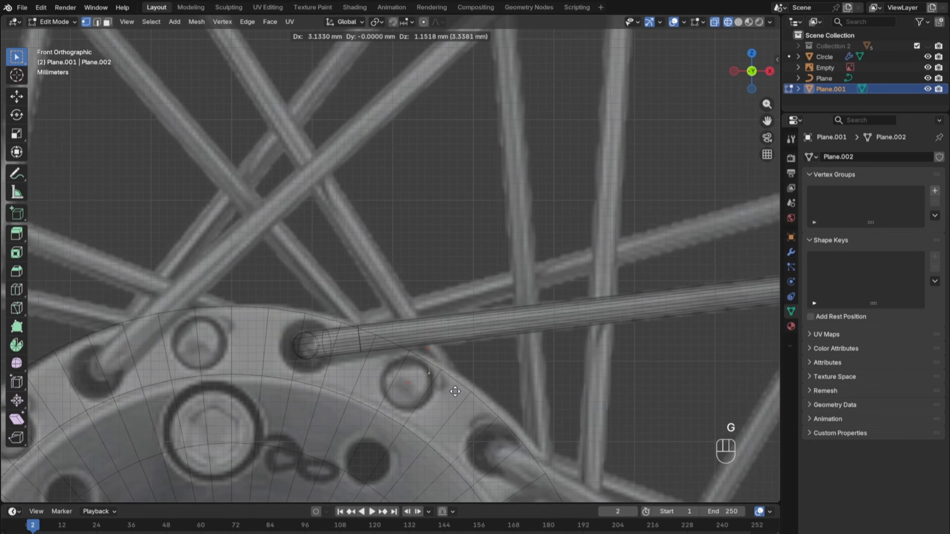
pyautogui.press('g')
pyautogui.click(434, 384)
pyautogui.press('g')
pyautogui.click(412, 380)
# Step: Extrude the end vertex along the reference spoke to the rim, about -108.56 mm along X and 126.59 mm along Z
pyautogui.scroll(-8, 410, 381)
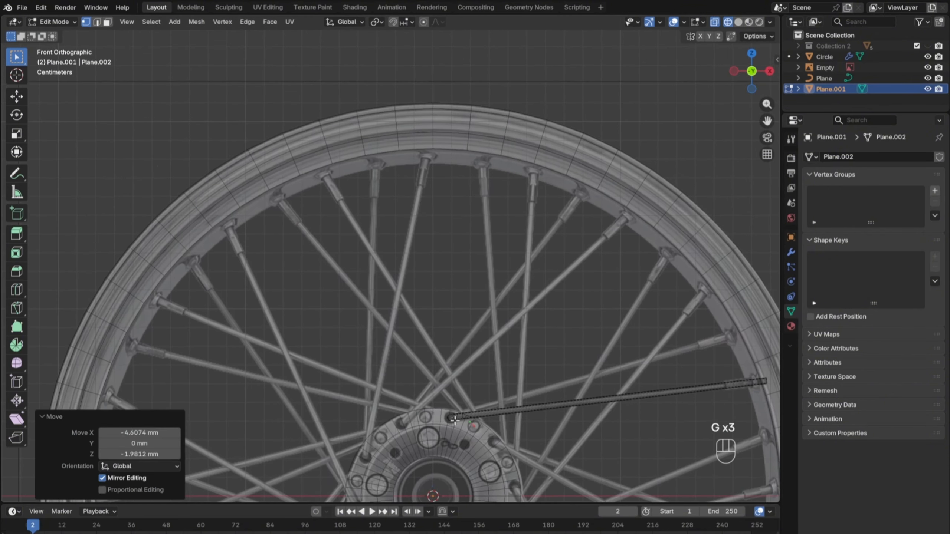
pyautogui.press('e')
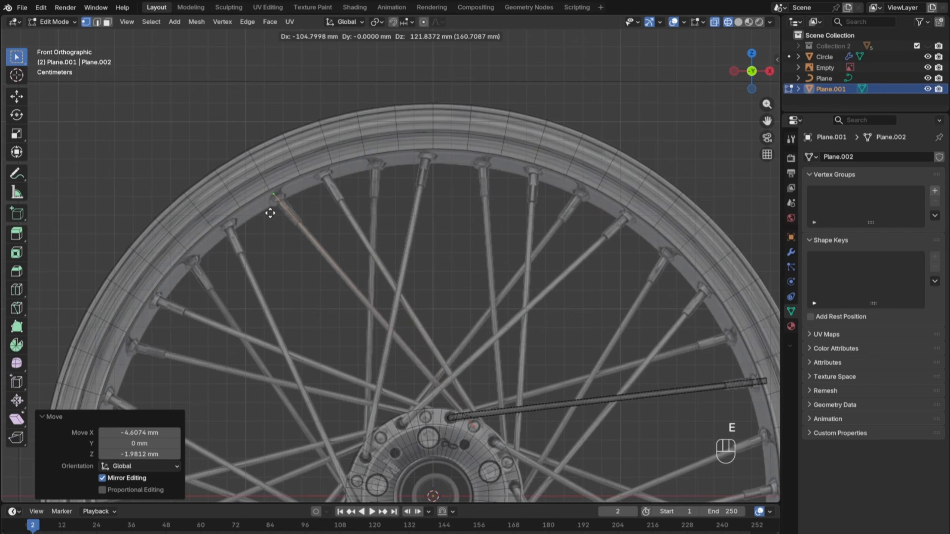
pyautogui.click(263, 204)
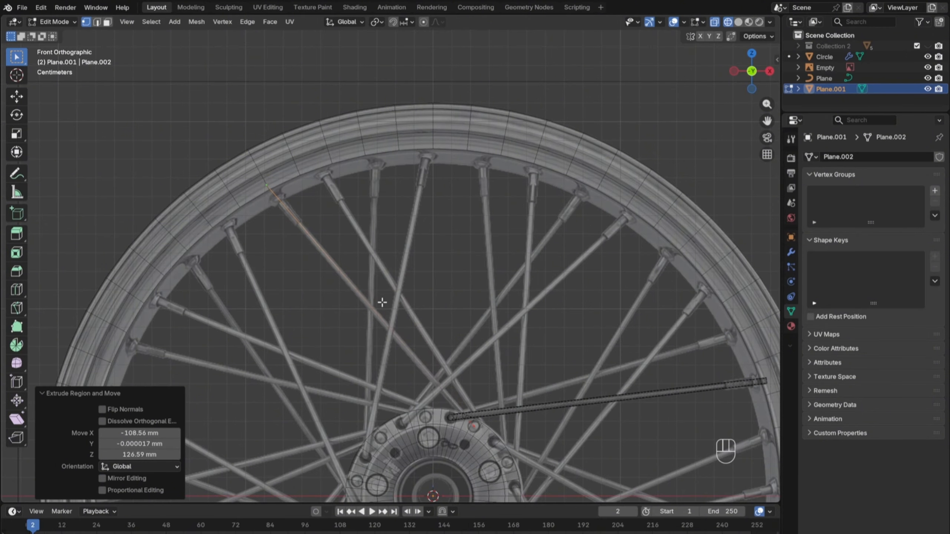
# Step: In top view, move the bend vertex at the start of the long spoke edge about 0.49 mm along X and -0.05 mm along Y
pyautogui.press('KP_7')
pyautogui.scroll(5, 526, 397)
pyautogui.keyDown('shift'); pyautogui.moveTo(516, 389); pyautogui.dragTo(127, 397, button='middle'); pyautogui.keyUp('shift')
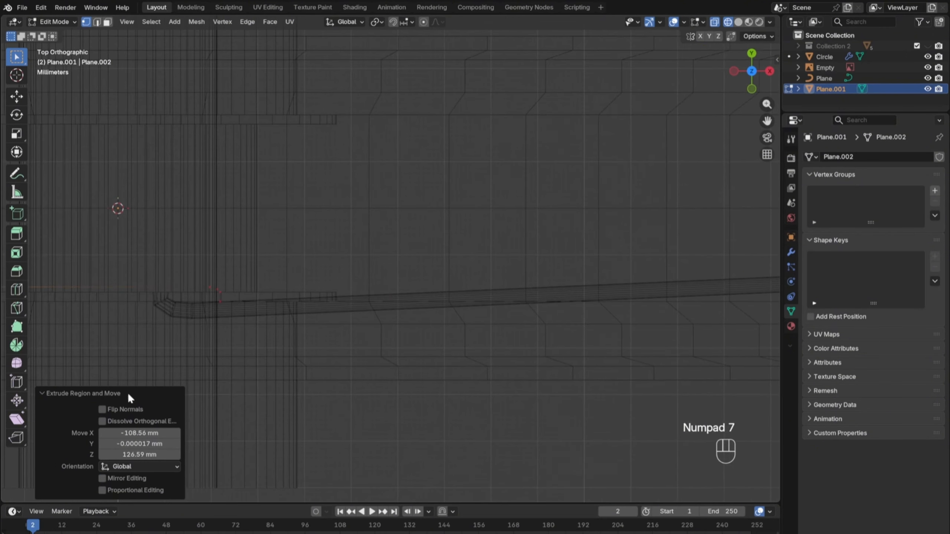
pyautogui.scroll(4, 441, 342)
pyautogui.keyDown('shift'); pyautogui.moveTo(447, 341); pyautogui.dragTo(538, 414, button='middle'); pyautogui.keyUp('shift')
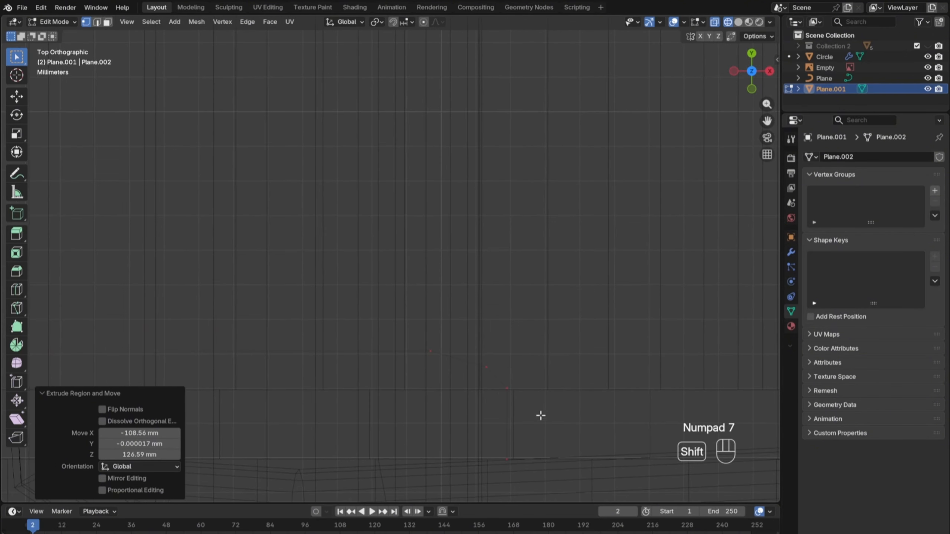
pyautogui.press('g')
pyautogui.click(477, 373)
pyautogui.press('g')
pyautogui.press('g')
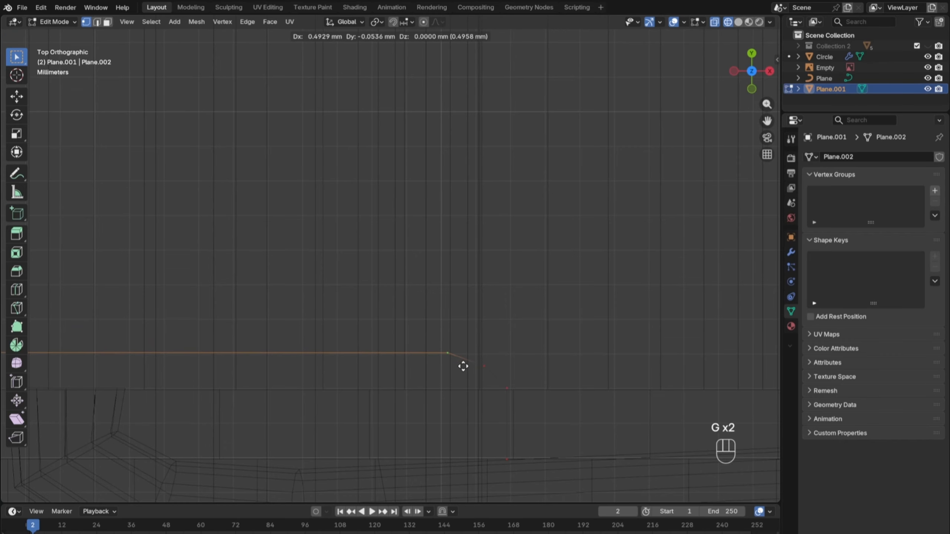
pyautogui.click(463, 366)
# Step: Move the middle bend vertex of the second spoke about 0.10 mm along X and -0.05 mm along Y in top view
pyautogui.moveTo(471, 357); pyautogui.dragTo(498, 376)
pyautogui.press('g')
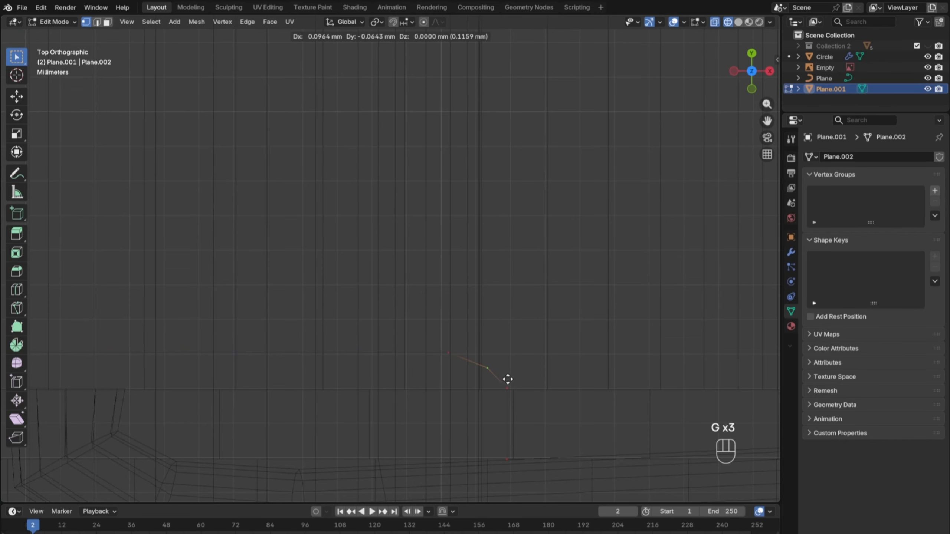
pyautogui.click(508, 379)
# Step: Move the second spoke's rim end vertex along Y in top view, first about 3.63 mm and then another 3.30 mm
pyautogui.scroll(-7, 477, 414)
pyautogui.keyDown('shift'); pyautogui.moveTo(452, 386); pyautogui.dragTo(677, 367, button='middle'); pyautogui.keyUp('shift')
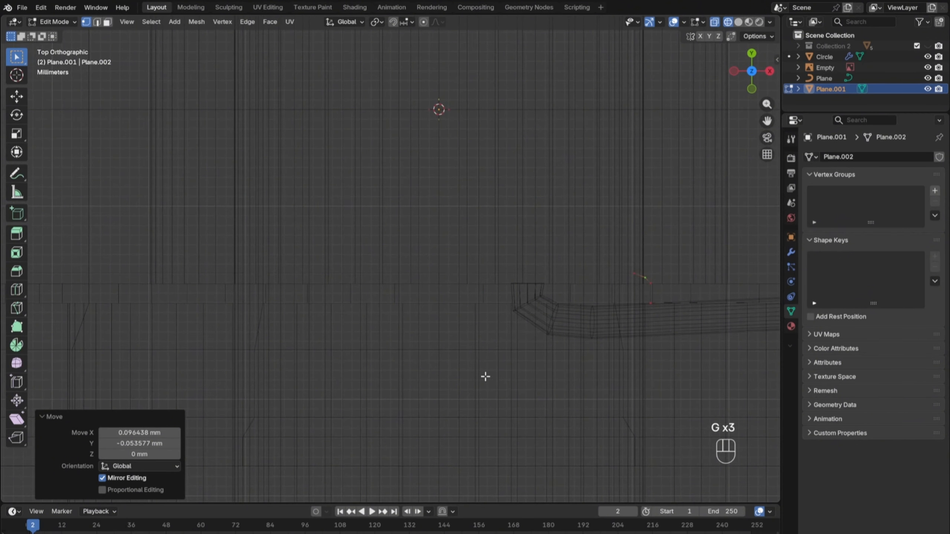
pyautogui.scroll(-4, 485, 377)
pyautogui.keyDown('shift'); pyautogui.moveTo(375, 339); pyautogui.dragTo(518, 349, button='middle'); pyautogui.keyUp('shift')
pyautogui.scroll(-8, 494, 362)
pyautogui.keyDown('shift'); pyautogui.moveTo(296, 320); pyautogui.dragTo(483, 387, button='middle'); pyautogui.keyUp('shift')
pyautogui.scroll(4, 524, 396)
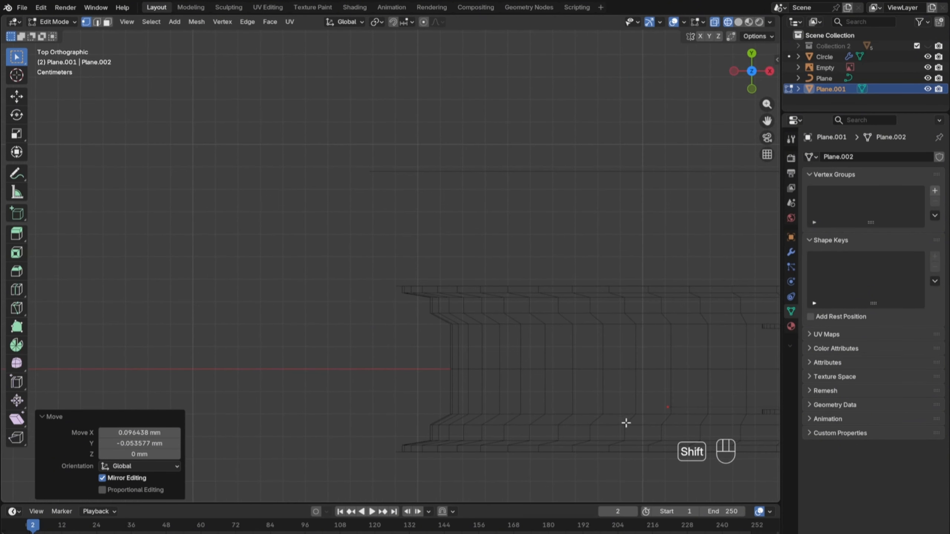
pyautogui.keyDown('shift'); pyautogui.moveTo(626, 423); pyautogui.dragTo(472, 344, button='middle'); pyautogui.keyUp('shift')
pyautogui.scroll(3, 485, 354)
pyautogui.moveTo(548, 363); pyautogui.dragTo(638, 402)
pyautogui.keyDown('shift'); pyautogui.moveTo(608, 400); pyautogui.dragTo(363, 362, button='middle'); pyautogui.keyUp('shift')
pyautogui.press('g')
pyautogui.press('y')
pyautogui.click(428, 350)
pyautogui.scroll(-3, 442, 354)
pyautogui.press('g')
pyautogui.middleClick(364, 365)
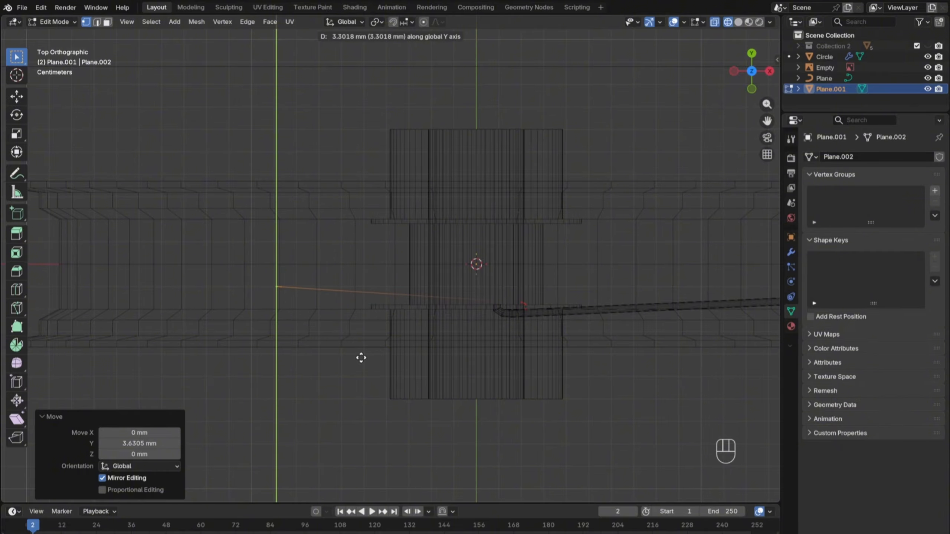
pyautogui.click(361, 359)
# Step: Check the spoke in front view, and in top view shift its rim end vertex about -5.28 mm along Y
pyautogui.press('KP_1')
pyautogui.scroll(4, 350, 344)
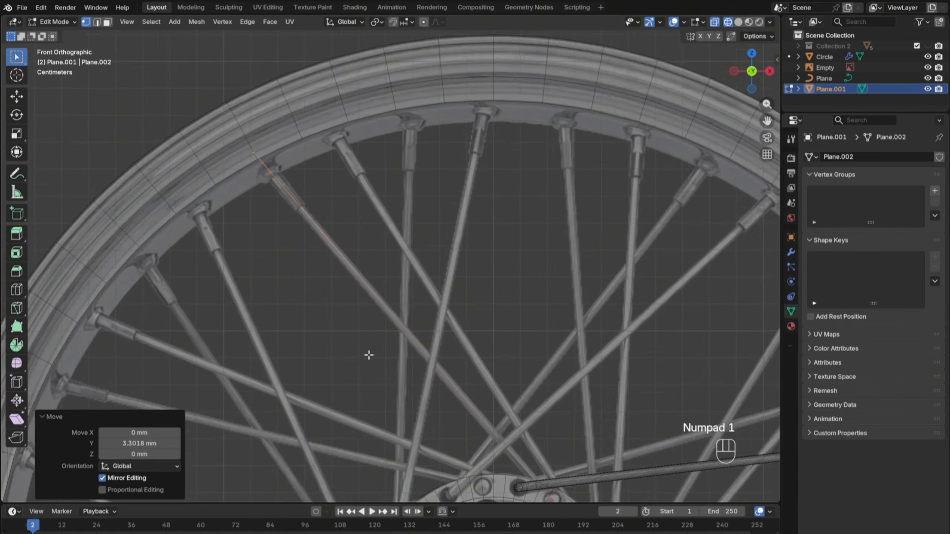
pyautogui.scroll(1, 369, 355)
pyautogui.scroll(-3, 377, 359)
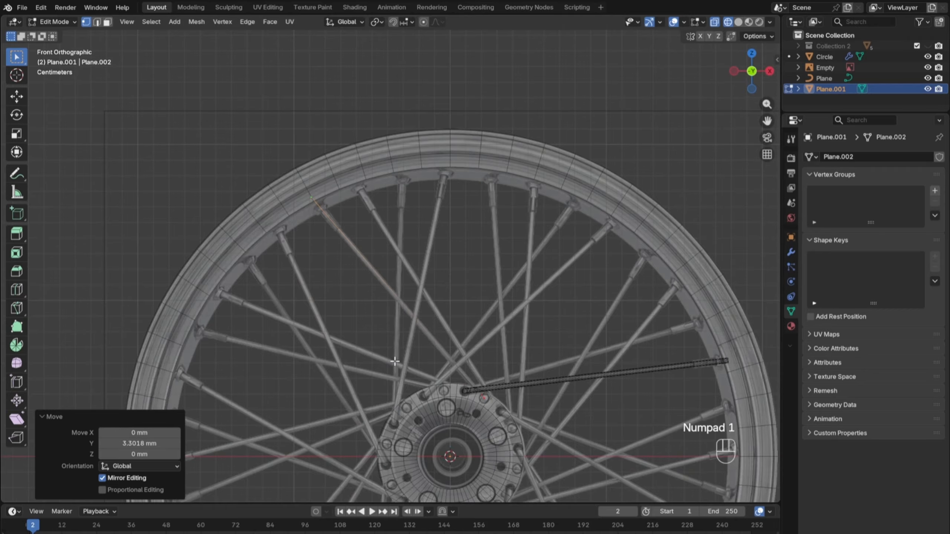
pyautogui.press('KP_7')
pyautogui.keyDown('shift'); pyautogui.moveTo(394, 361); pyautogui.dragTo(260, 251, button='middle'); pyautogui.keyUp('shift')
pyautogui.scroll(2, 445, 302)
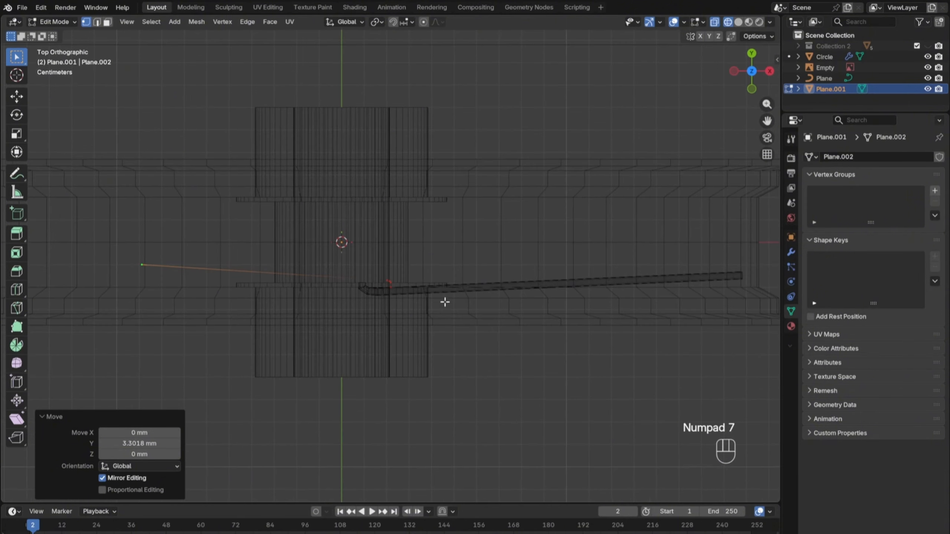
pyautogui.press('g')
pyautogui.press('y')
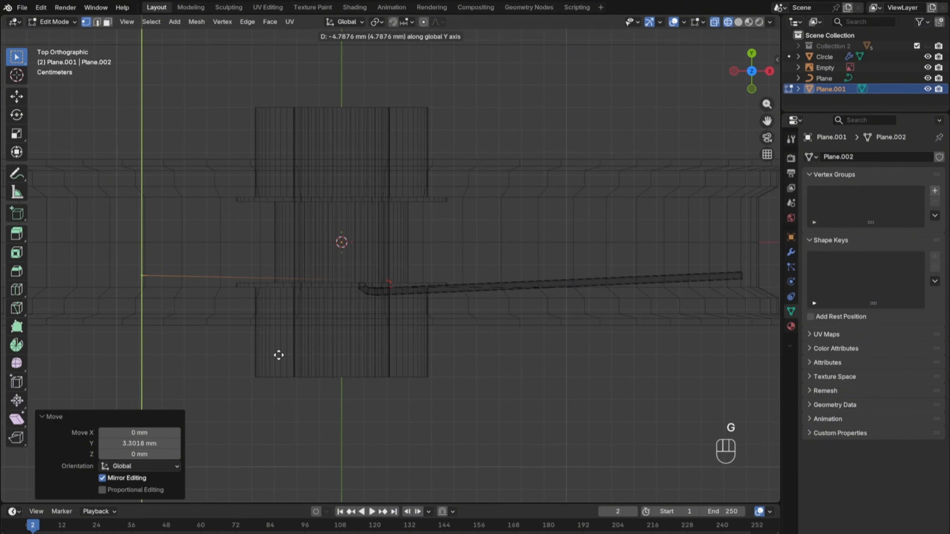
pyautogui.click(279, 356)
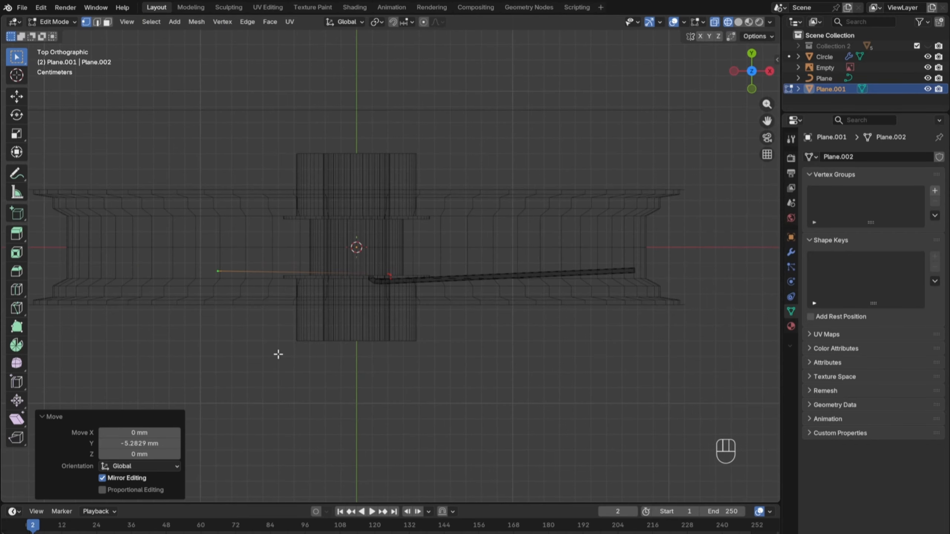
# Step: Examine the spoke chain's bend against the flange hole in front view and in a solid-shaded perspective view
pyautogui.moveTo(278, 354); pyautogui.dragTo(353, 201, button='middle')
pyautogui.press('KP_1')
pyautogui.scroll(11, 523, 218)
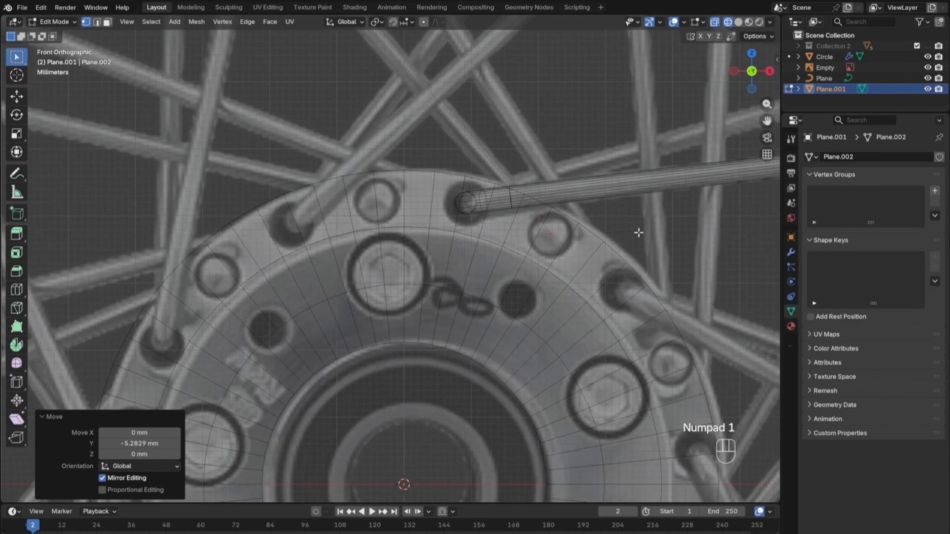
pyautogui.keyDown('shift'); pyautogui.moveTo(590, 260); pyautogui.dragTo(331, 375, button='middle'); pyautogui.keyUp('shift')
pyautogui.scroll(3, 352, 400)
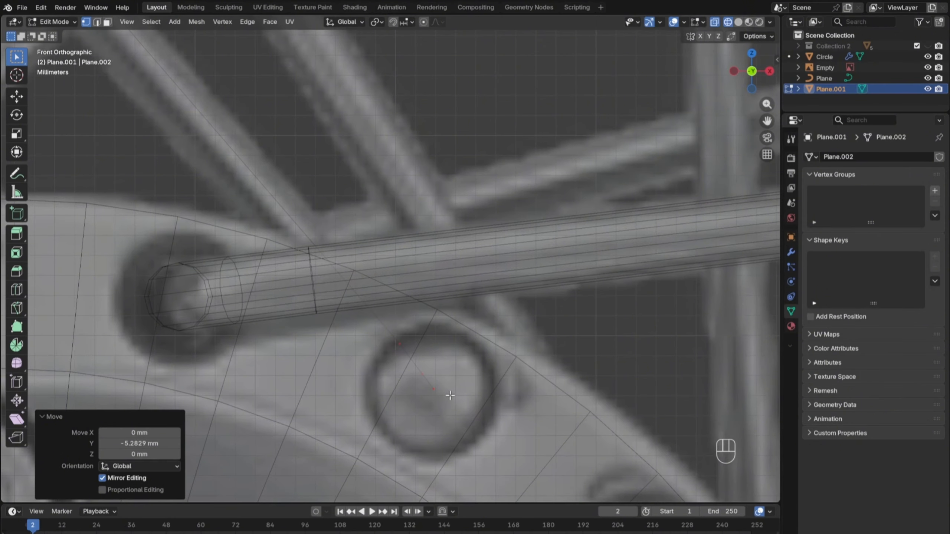
pyautogui.scroll(-11, 450, 396)
pyautogui.moveTo(441, 375); pyautogui.dragTo(373, 393, button='middle')
pyautogui.press('z')
pyautogui.moveTo(423, 348)
pyautogui.mouseDown(button='middle')
pyautogui.moveTo(371, 331)
pyautogui.moveTo(330, 290)
pyautogui.moveTo(295, 382)
pyautogui.moveTo(368, 449)
pyautogui.moveTo(474, 370)
pyautogui.moveTo(437, 410)
pyautogui.mouseUp(button='middle')
pyautogui.scroll(3, 329, 290)
# Step: Convert the second spoke's mesh chain to a curve and set its bevel depth to 1.7 mm
pyautogui.press('Tab')
pyautogui.rightClick(428, 393)
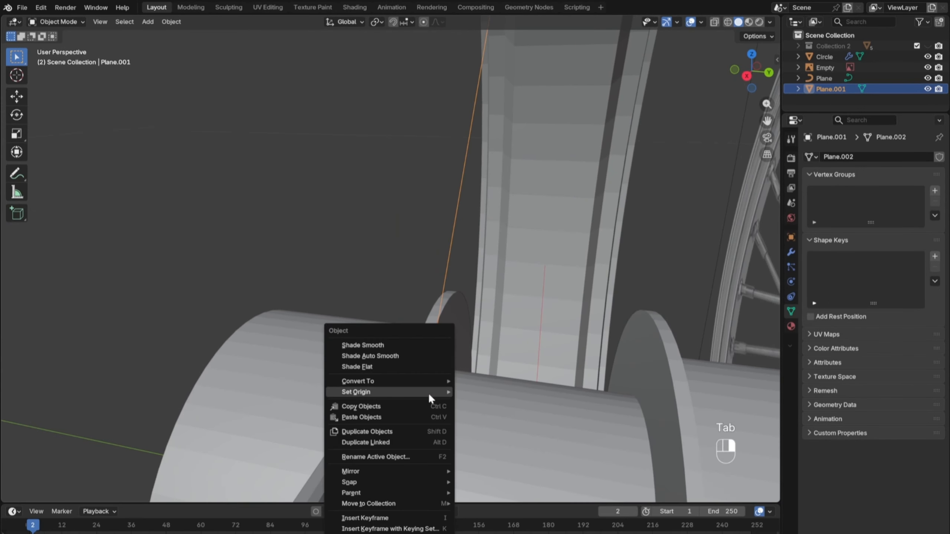
pyautogui.moveTo(418, 381)
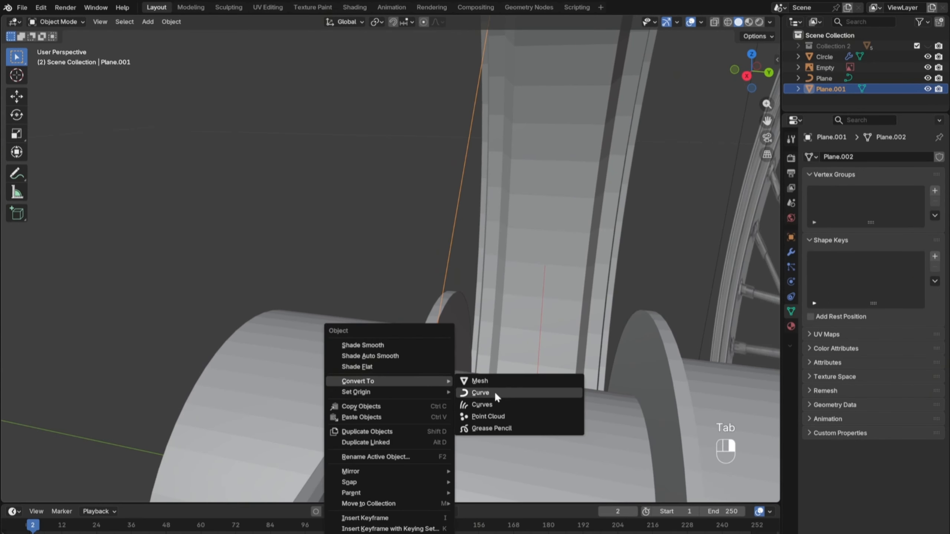
pyautogui.click(481, 393)
pyautogui.scroll(-1, 498, 391)
pyautogui.click(911, 469)
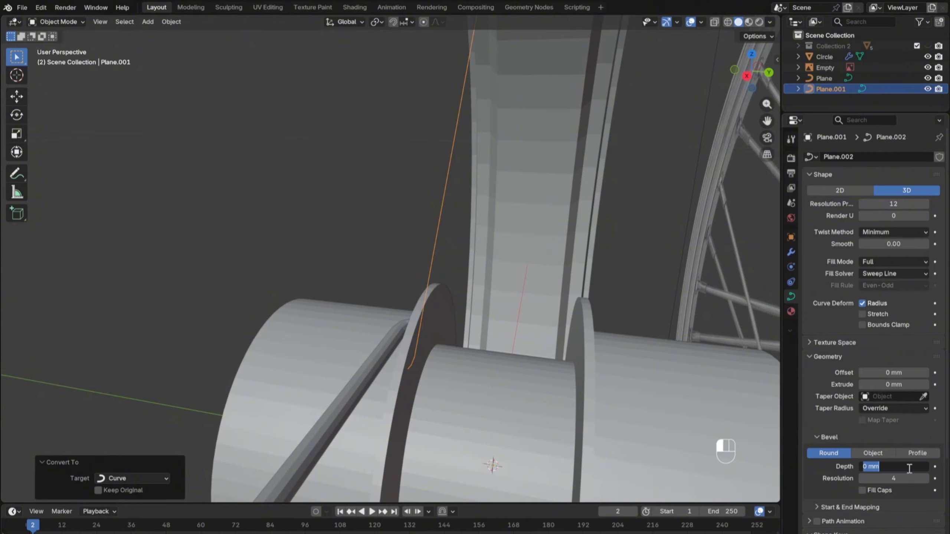
pyautogui.write('1.7')
pyautogui.press('Return')
# Step: In the curve's edit mode, move the bend control point at the start of the long section about 0.63 mm along Y
pyautogui.scroll(5, 449, 361)
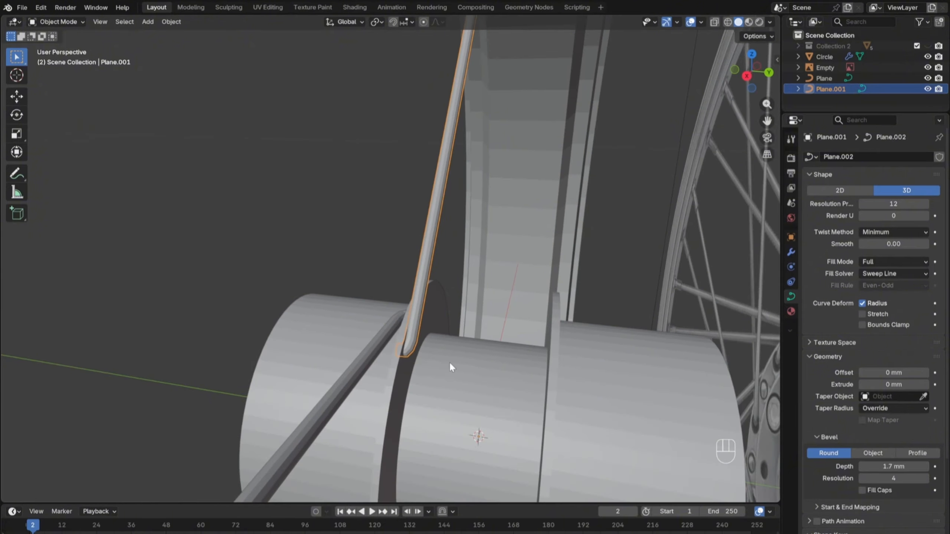
pyautogui.scroll(-1, 448, 389)
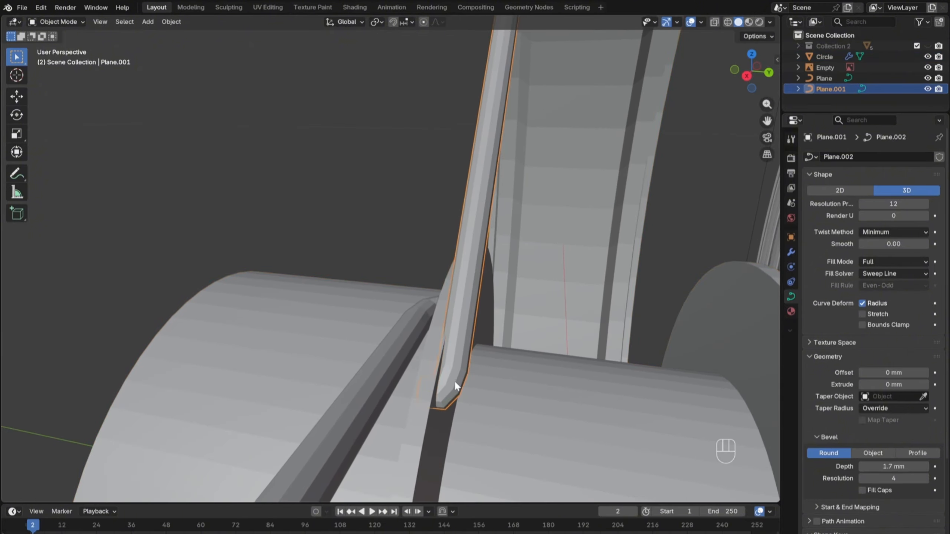
pyautogui.press('Tab')
pyautogui.press('g')
pyautogui.press('y')
pyautogui.click(496, 386)
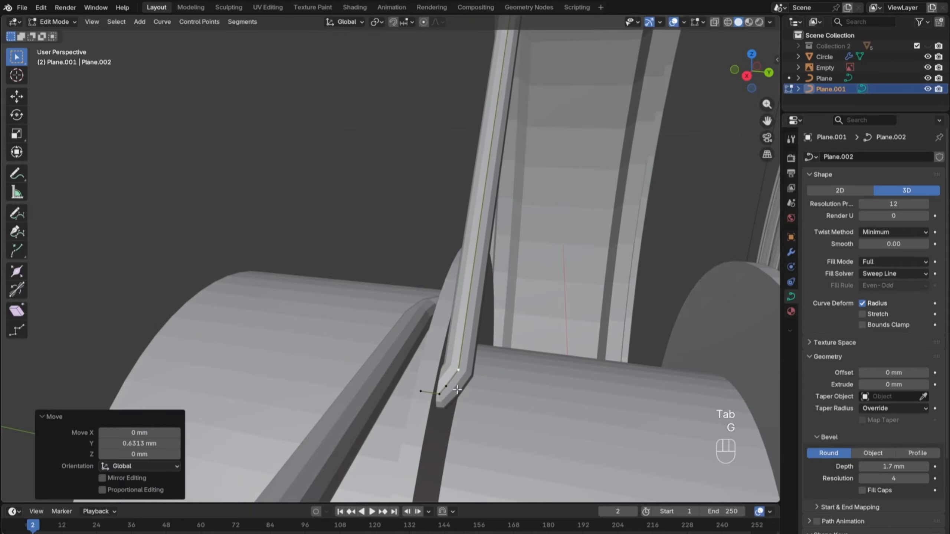
# Step: Move the curve's middle bend point about -0.19 mm X, 0.23 mm Y and 0.38 mm Z, plus roughly 0.37 mm along Y
pyautogui.click(458, 392)
pyautogui.press('g')
pyautogui.press('g')
pyautogui.click(465, 393)
pyautogui.press('g')
pyautogui.middleClick(468, 394)
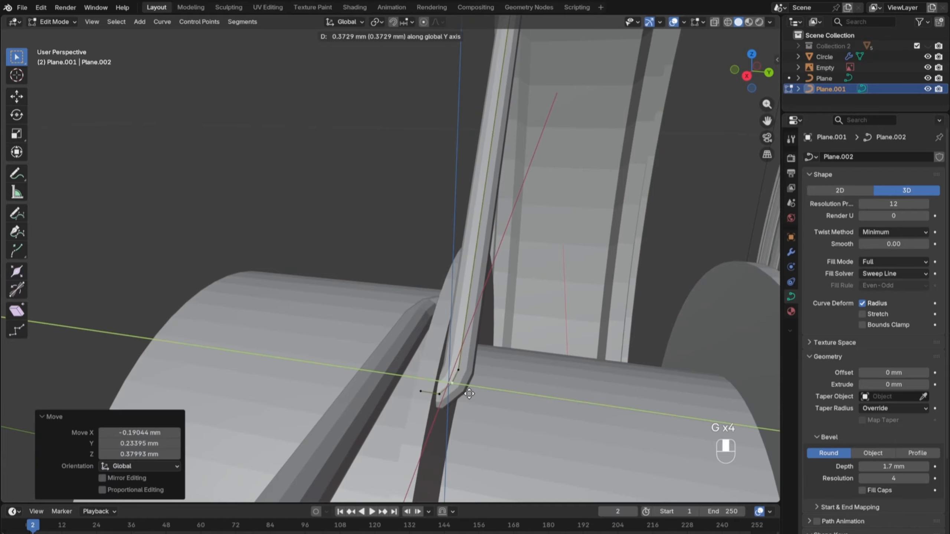
pyautogui.click(470, 395)
# Step: Reposition the bend point at the start of the long section, including about 0.48 mm along Y and -0.84 mm along Z
pyautogui.click(462, 368)
pyautogui.press('g')
pyautogui.press('g')
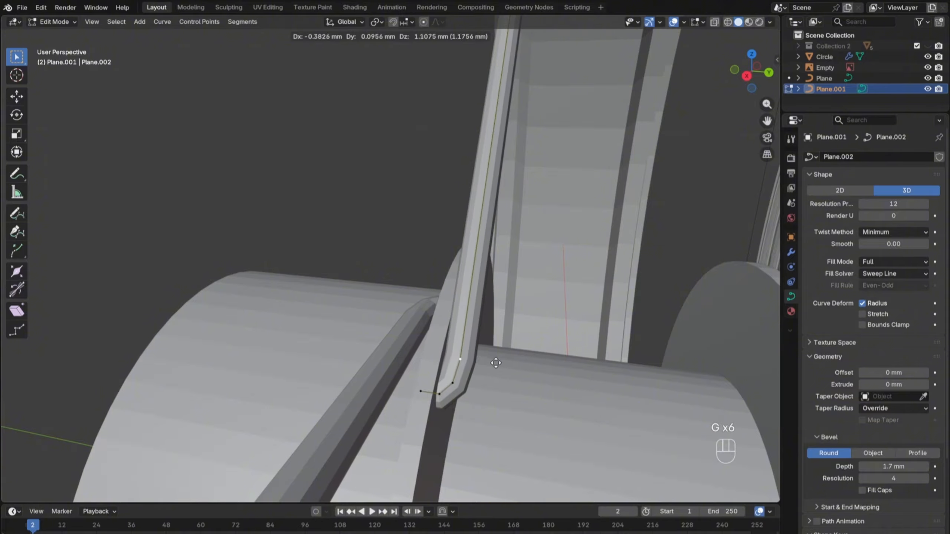
pyautogui.click(496, 358)
pyautogui.press('g')
pyautogui.middleClick(498, 358)
pyautogui.click(501, 360)
pyautogui.press('g')
pyautogui.press('g')
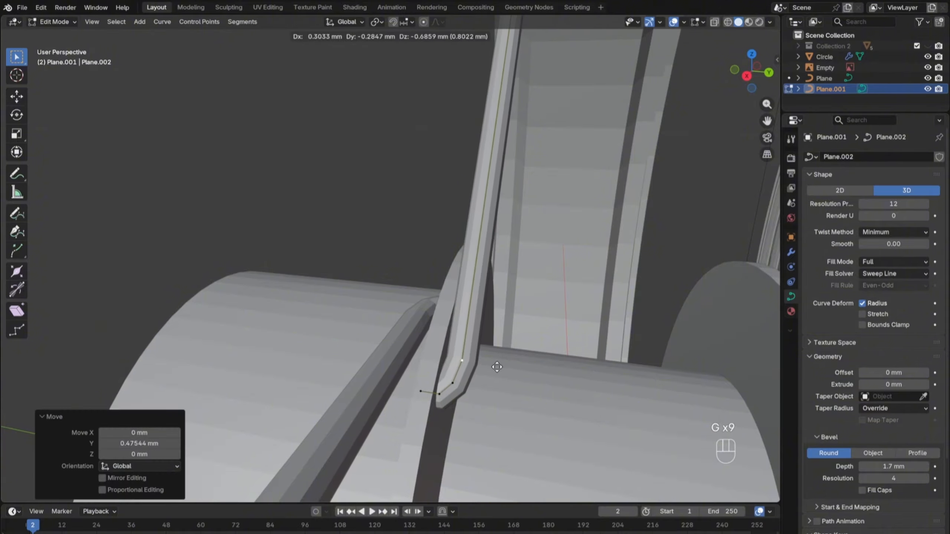
pyautogui.click(497, 367)
# Step: Move the curve's middle bend point about 0.31 mm along Y, away from the flange
pyautogui.moveTo(498, 368); pyautogui.dragTo(522, 346, button='middle')
pyautogui.click(463, 391)
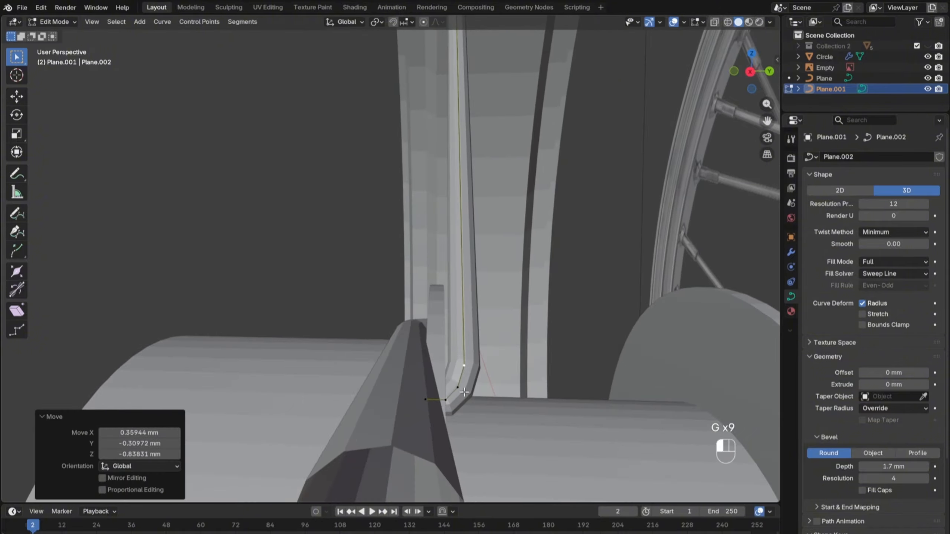
pyautogui.press('g')
pyautogui.middleClick(468, 392)
pyautogui.click(469, 392)
# Step: In wireframe front view, move the bend point starting the long section about -0.73 mm along X and -0.33 mm along Z
pyautogui.moveTo(469, 392); pyautogui.dragTo(583, 348, button='middle')
pyautogui.press('KP_1')
pyautogui.scroll(-7, 390, 318)
pyautogui.moveTo(390, 318)
pyautogui.keyDown('shift'); pyautogui.mouseDown(button='middle')
pyautogui.moveTo(501, 416)
pyautogui.moveTo(535, 471)
pyautogui.moveTo(556, 306)
pyautogui.moveTo(433, 310)
pyautogui.moveTo(439, 343)
pyautogui.mouseUp(button='middle'); pyautogui.keyUp('shift')
pyautogui.scroll(5, 556, 305)
pyautogui.scroll(2, 440, 343)
pyautogui.press('z')
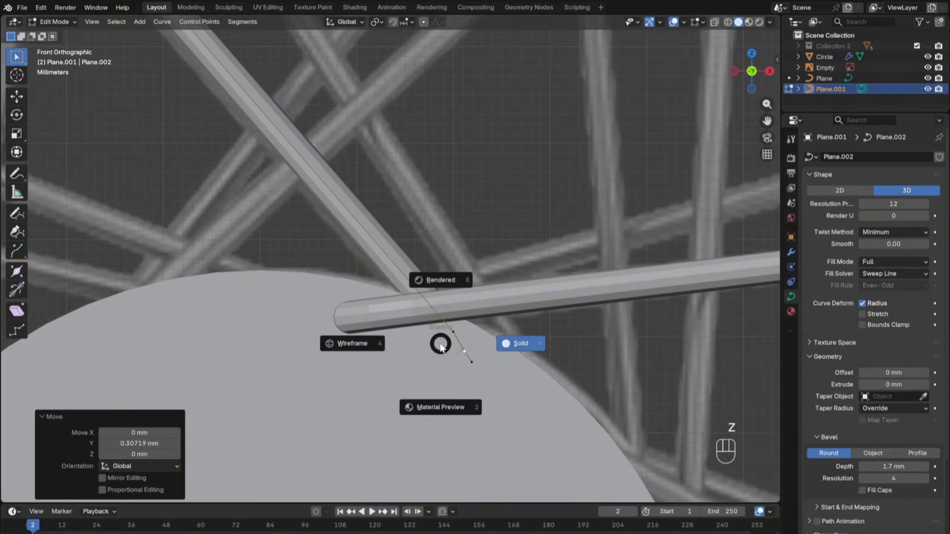
pyautogui.press('z')
pyautogui.click(425, 342)
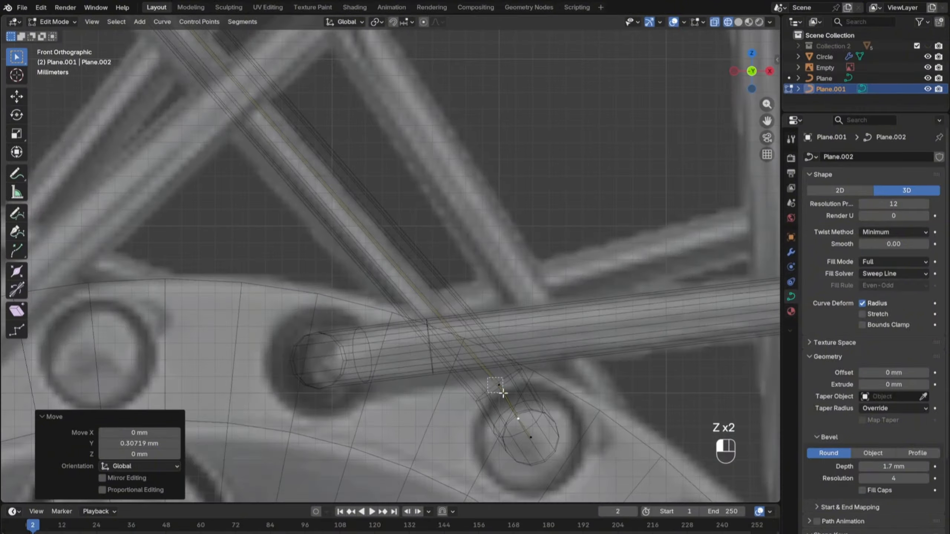
pyautogui.moveTo(488, 378); pyautogui.dragTo(503, 393)
pyautogui.press('g')
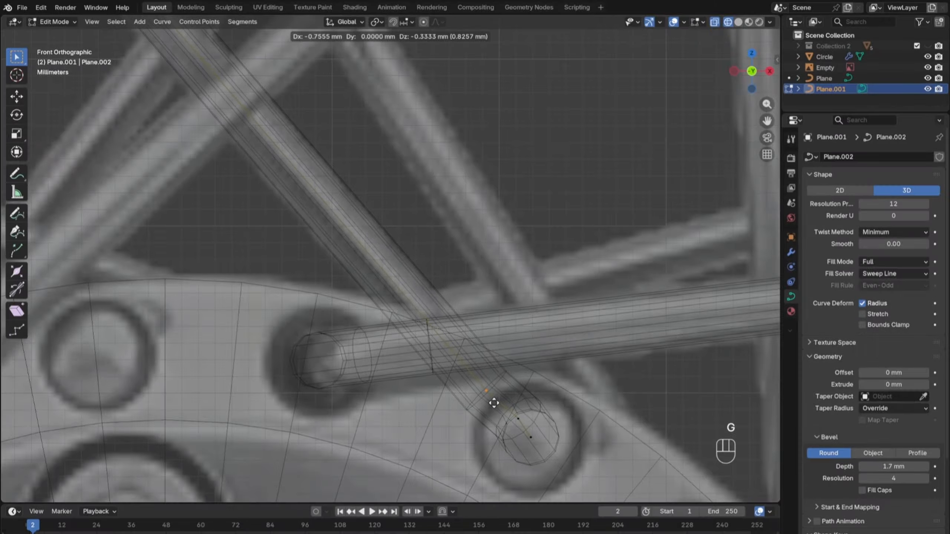
pyautogui.click(494, 403)
# Step: Move the middle bend point about -0.21 mm along X and -0.15 mm along Z in front view
pyautogui.keyDown('shift'); pyautogui.moveTo(494, 403); pyautogui.dragTo(448, 327, button='middle'); pyautogui.keyUp('shift')
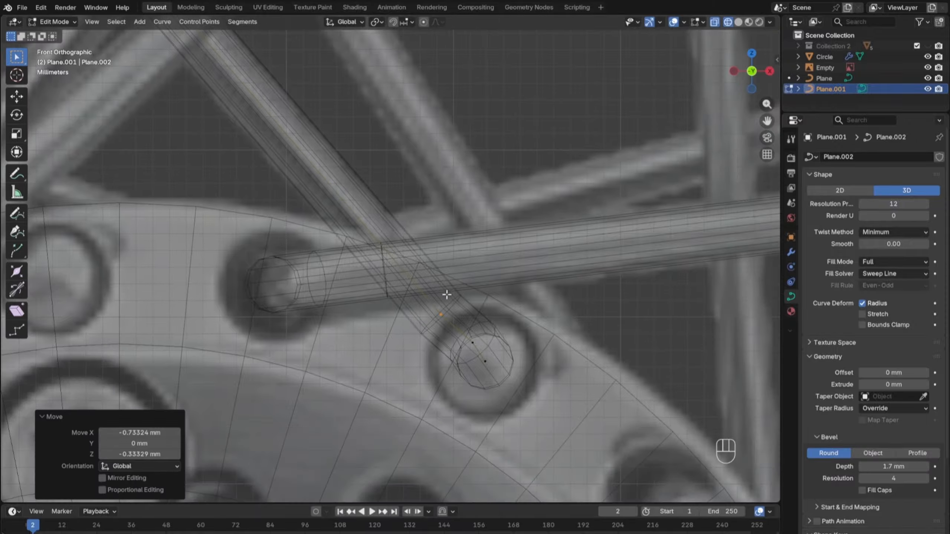
pyautogui.scroll(3, 449, 327)
pyautogui.click(533, 405)
pyautogui.press('g')
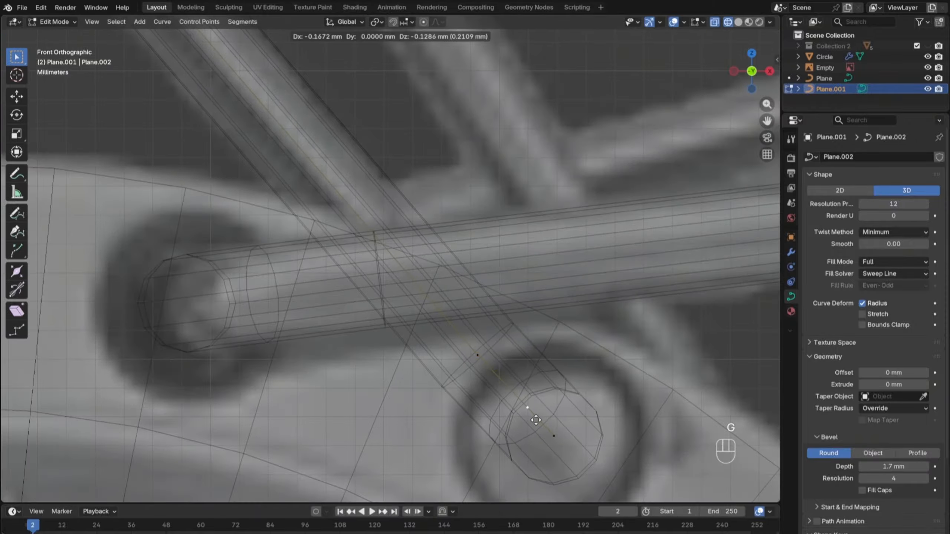
pyautogui.click(535, 421)
# Step: Move the spoke curve's rim end point about -0.54 mm along X to align it with the reference nipple
pyautogui.scroll(-5, 531, 416)
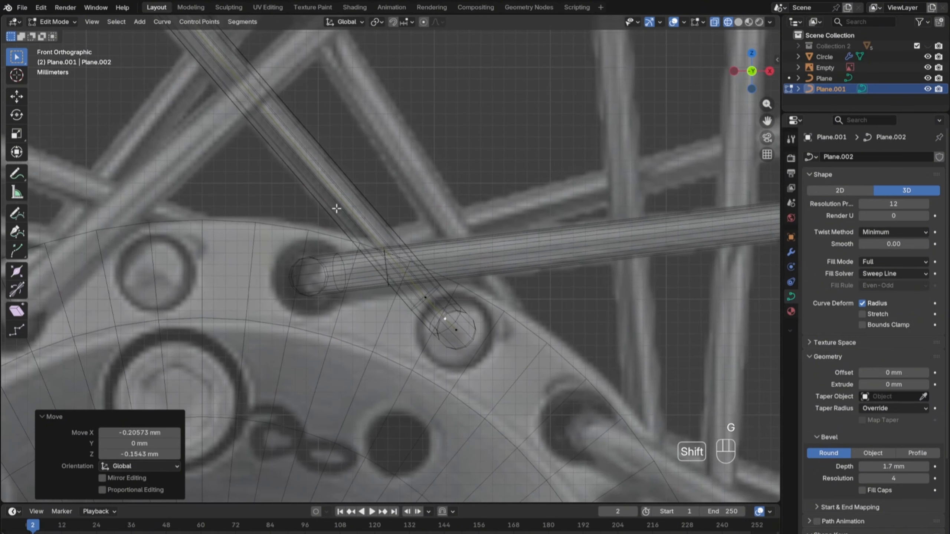
pyautogui.keyDown('shift'); pyautogui.moveTo(335, 208); pyautogui.dragTo(541, 396, button='middle'); pyautogui.keyUp('shift')
pyautogui.keyDown('shift'); pyautogui.moveTo(310, 161); pyautogui.dragTo(516, 359, button='middle'); pyautogui.keyUp('shift')
pyautogui.keyDown('shift'); pyautogui.moveTo(223, 107); pyautogui.dragTo(517, 373, button='middle'); pyautogui.keyUp('shift')
pyautogui.keyDown('shift'); pyautogui.moveTo(319, 140); pyautogui.dragTo(447, 414, button='middle'); pyautogui.keyUp('shift')
pyautogui.moveTo(212, 123); pyautogui.dragTo(345, 225)
pyautogui.press('g')
pyautogui.press('x')
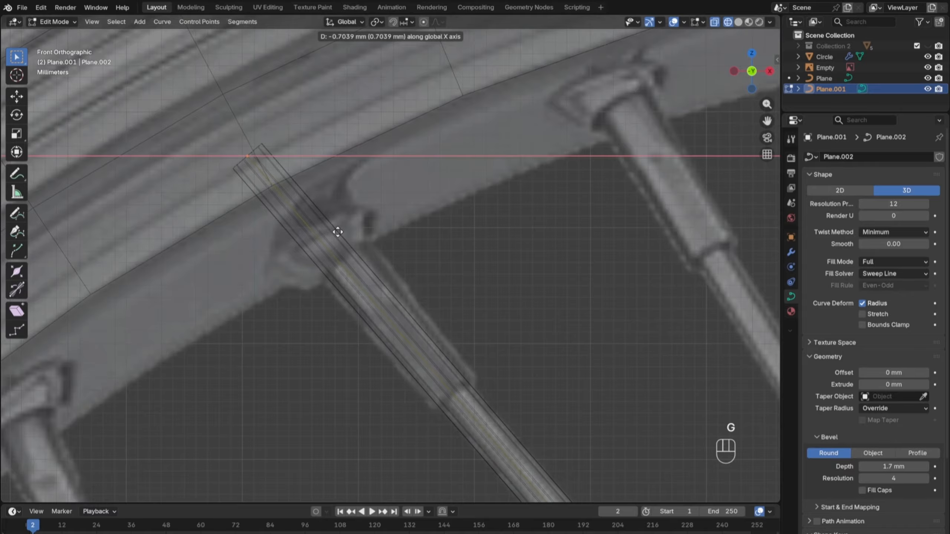
pyautogui.click(339, 230)
# Step: Examine the second spoke's bend at the hub flange in wireframe and solid-shaded perspective views
pyautogui.scroll(-4, 381, 245)
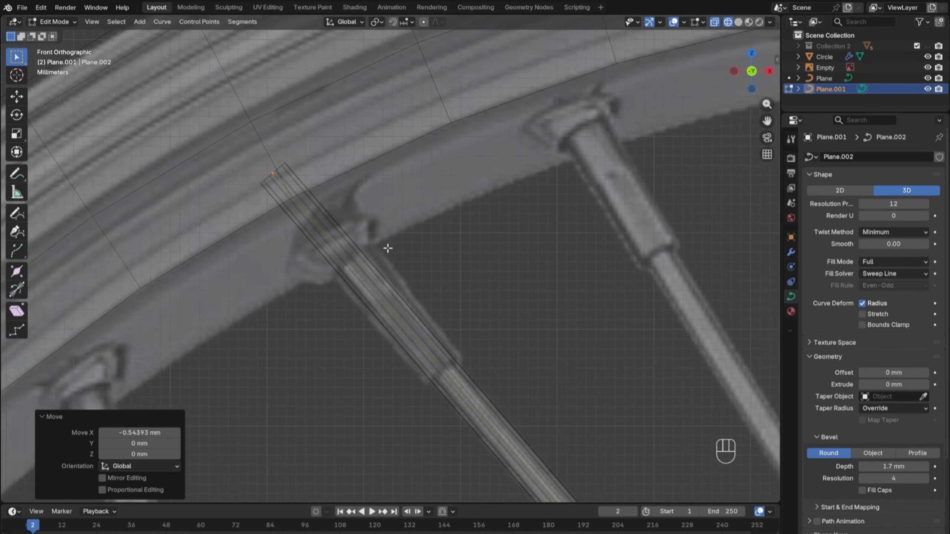
pyautogui.keyDown('shift'); pyautogui.moveTo(549, 382); pyautogui.dragTo(449, 124, button='middle'); pyautogui.keyUp('shift')
pyautogui.keyDown('shift'); pyautogui.moveTo(591, 342); pyautogui.dragTo(396, 86, button='middle'); pyautogui.keyUp('shift')
pyautogui.keyDown('shift'); pyautogui.moveTo(595, 332); pyautogui.dragTo(599, 384, button='middle'); pyautogui.keyUp('shift')
pyautogui.scroll(4, 329, 170)
pyautogui.scroll(2, 595, 384)
pyautogui.keyDown('shift'); pyautogui.moveTo(617, 419); pyautogui.dragTo(453, 284, button='middle'); pyautogui.keyUp('shift')
pyautogui.scroll(2, 483, 314)
pyautogui.scroll(-5, 522, 361)
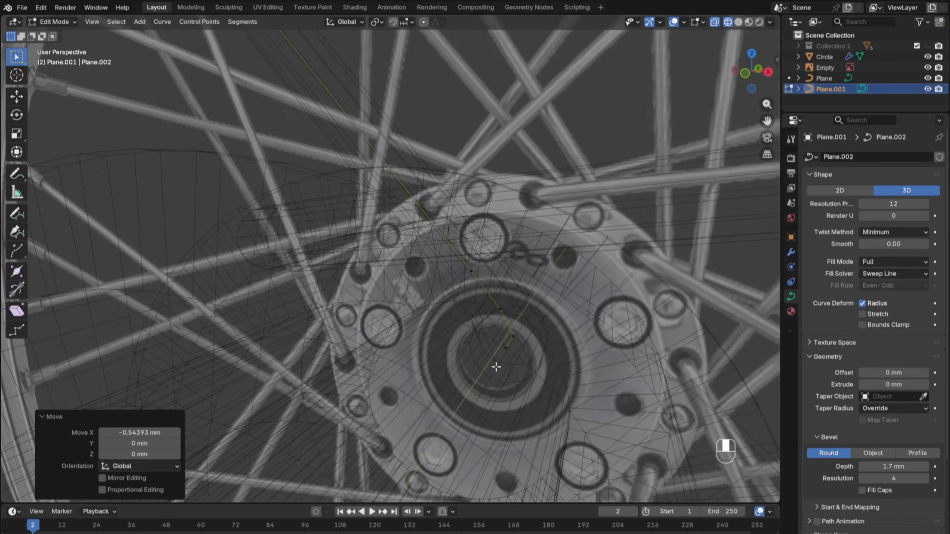
pyautogui.press('z')
pyautogui.click(609, 358)
pyautogui.moveTo(609, 358); pyautogui.dragTo(460, 298, button='middle')
pyautogui.scroll(3, 453, 312)
pyautogui.scroll(-4, 453, 311)
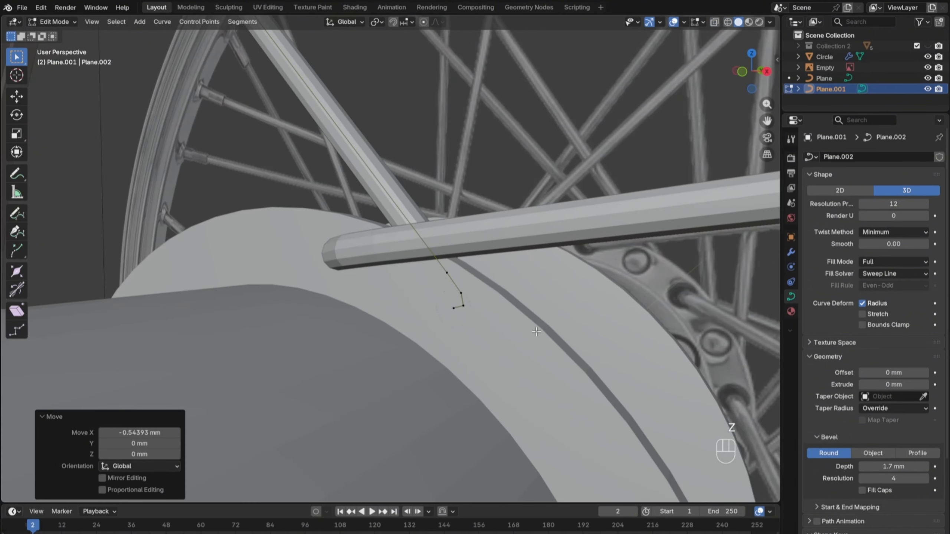
# Step: Compare both modelled spokes with the reference wheel in front view, in solid and wireframe shading
pyautogui.press('KP_1')
pyautogui.scroll(-3, 453, 312)
pyautogui.keyDown('shift'); pyautogui.moveTo(463, 347); pyautogui.dragTo(506, 434, button='middle'); pyautogui.keyUp('shift')
pyautogui.scroll(-4, 506, 434)
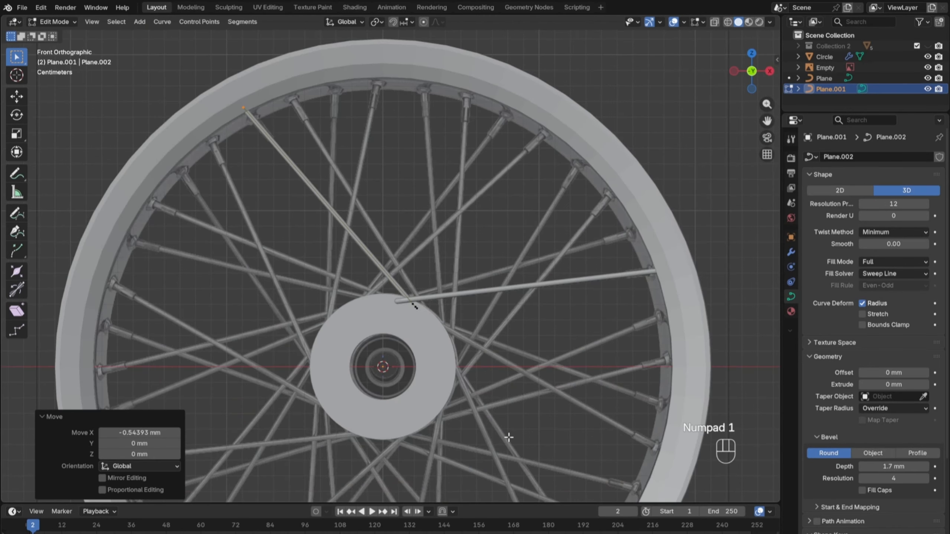
pyautogui.press('z')
pyautogui.click(426, 430)
pyautogui.scroll(5, 468, 405)
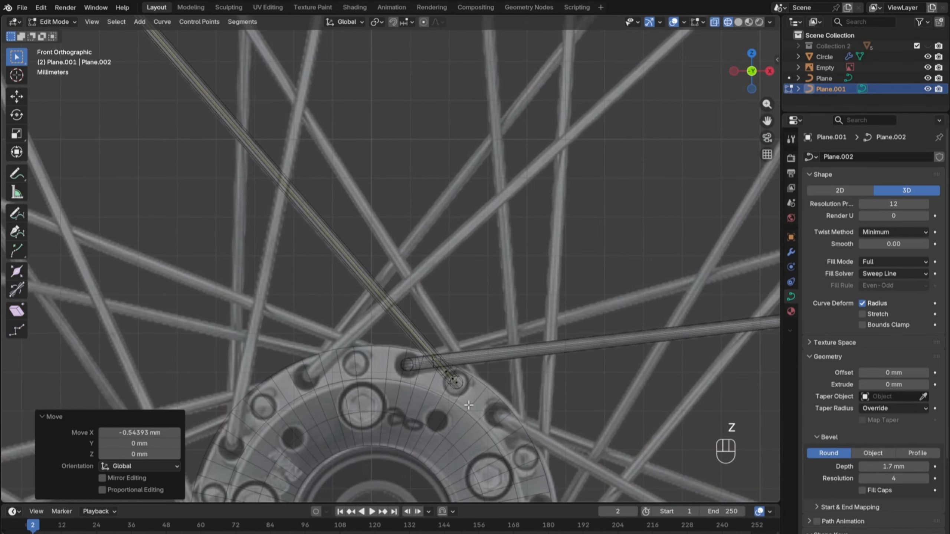
pyautogui.keyDown('shift'); pyautogui.moveTo(469, 405); pyautogui.dragTo(434, 317, button='middle'); pyautogui.keyUp('shift')
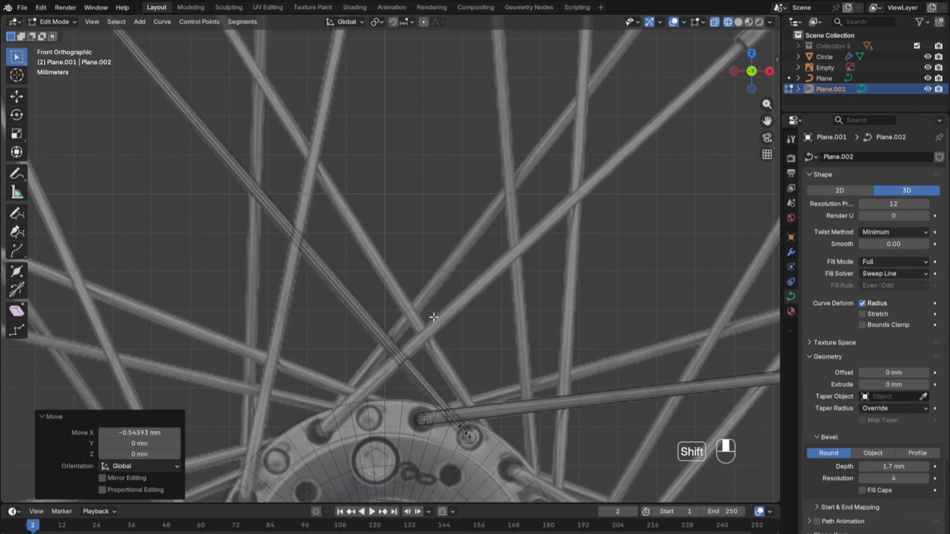
pyautogui.scroll(-4, 434, 317)
pyautogui.scroll(1, 429, 340)
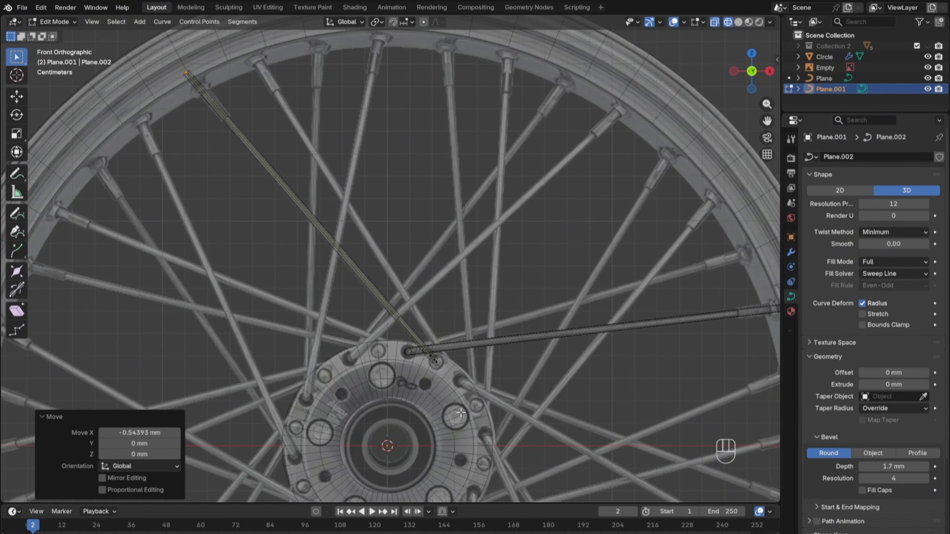
# Step: Duplicate both spoke curves in place, put the copies into Collection 2.001 and hide that collection
pyautogui.scroll(3, 461, 413)
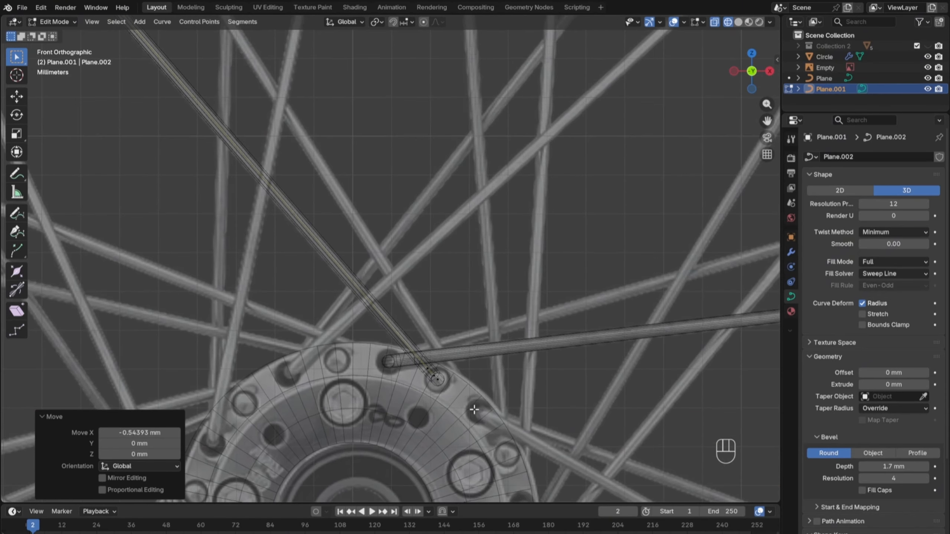
pyautogui.press('Tab')
pyautogui.click(561, 275)
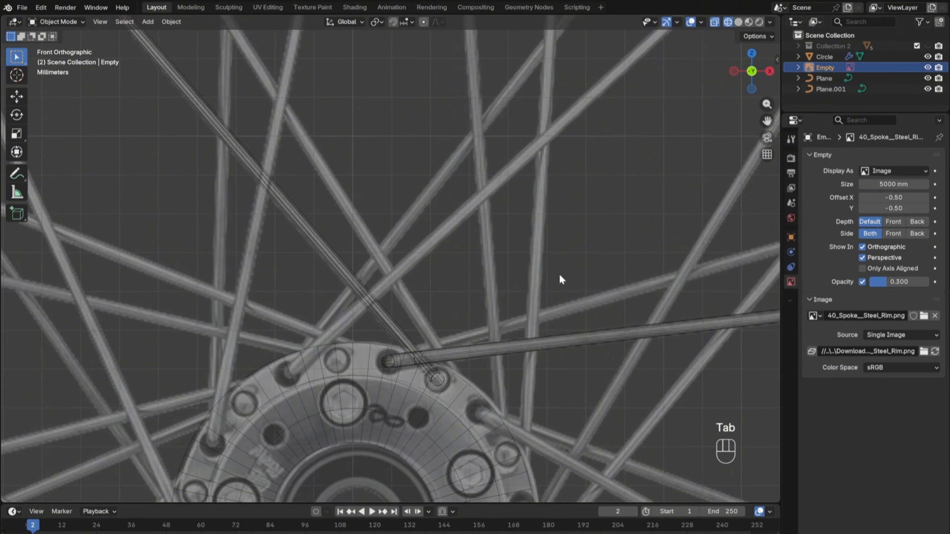
pyautogui.moveTo(562, 274)
pyautogui.mouseDown(button='middle')
pyautogui.moveTo(602, 279)
pyautogui.moveTo(614, 329)
pyautogui.mouseUp(button='middle')
pyautogui.press('z')
pyautogui.click(687, 329)
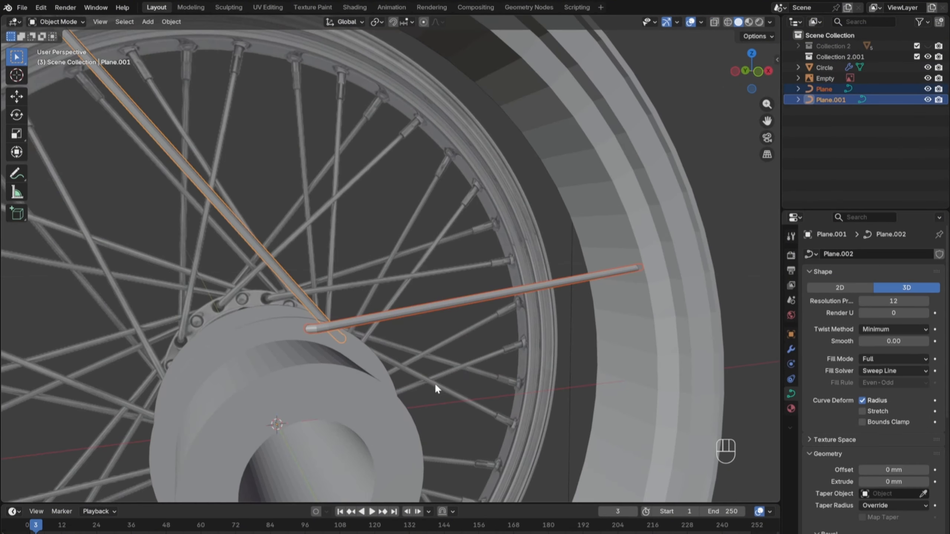
pyautogui.hotkey('shift', 'd')
pyautogui.press('Escape')
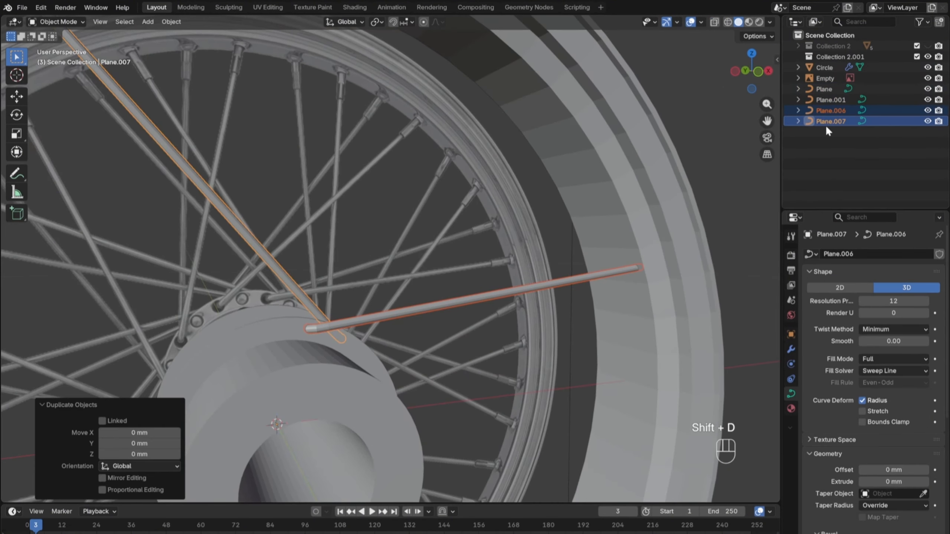
pyautogui.moveTo(834, 120); pyautogui.dragTo(844, 60)
pyautogui.click(928, 57)
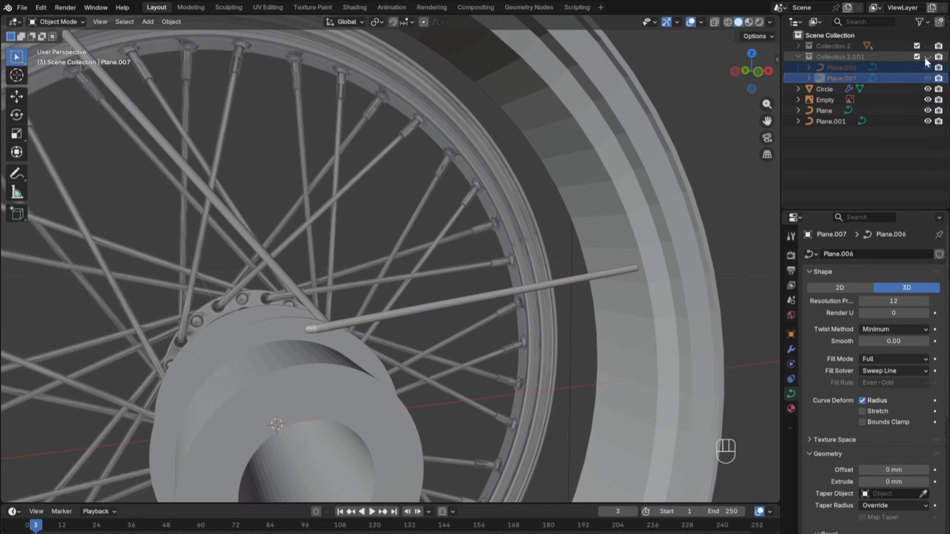
# Step: Convert the two visible spoke curves to meshes
pyautogui.click(557, 282)
pyautogui.rightClick(556, 279)
pyautogui.moveTo(556, 279)
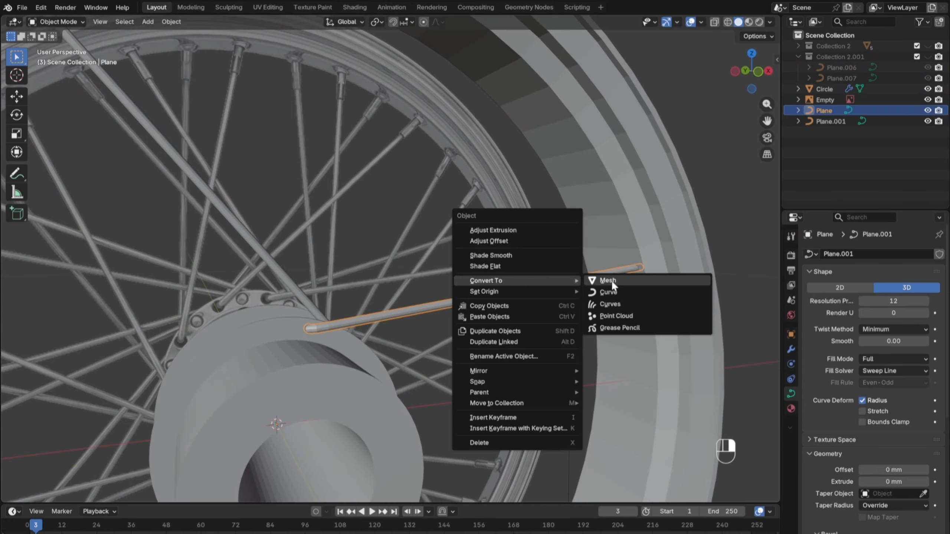
pyautogui.click(612, 280)
pyautogui.click(283, 274)
pyautogui.rightClick(281, 276)
pyautogui.moveTo(281, 278)
pyautogui.click(331, 277)
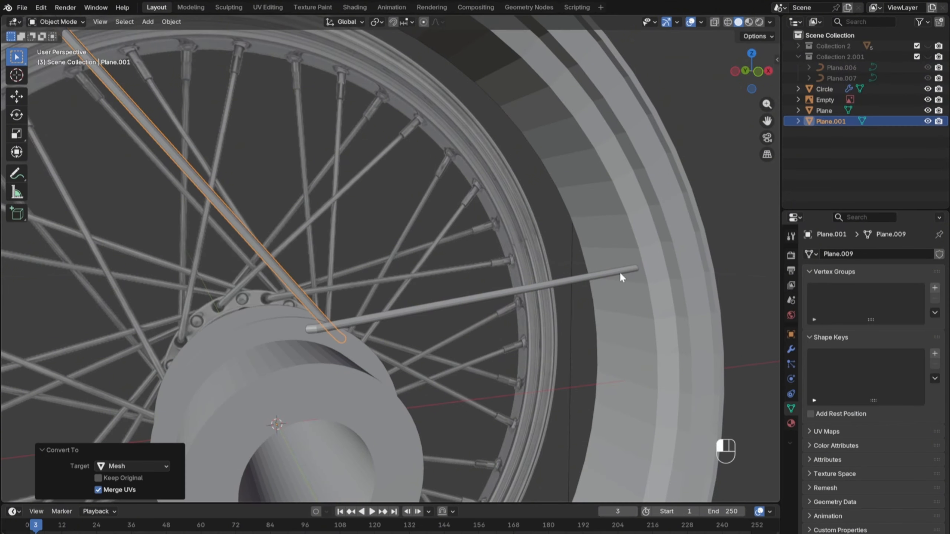
# Step: Add a loop cut to the first spoke mesh where the reference nipple begins, with a slide factor of about -0.72
pyautogui.click(619, 273)
pyautogui.press('KP_1')
pyautogui.press('Tab')
pyautogui.keyDown('shift'); pyautogui.moveTo(620, 277); pyautogui.dragTo(401, 251, button='middle'); pyautogui.keyUp('shift')
pyautogui.scroll(2, 298, 307)
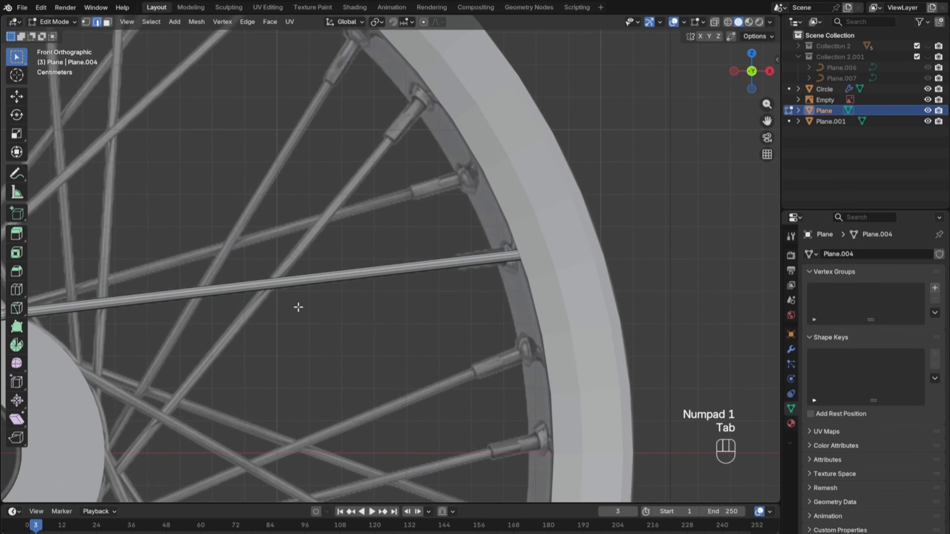
pyautogui.hotkey('ctrl', 'r')
pyautogui.click(243, 291)
pyautogui.click(425, 284)
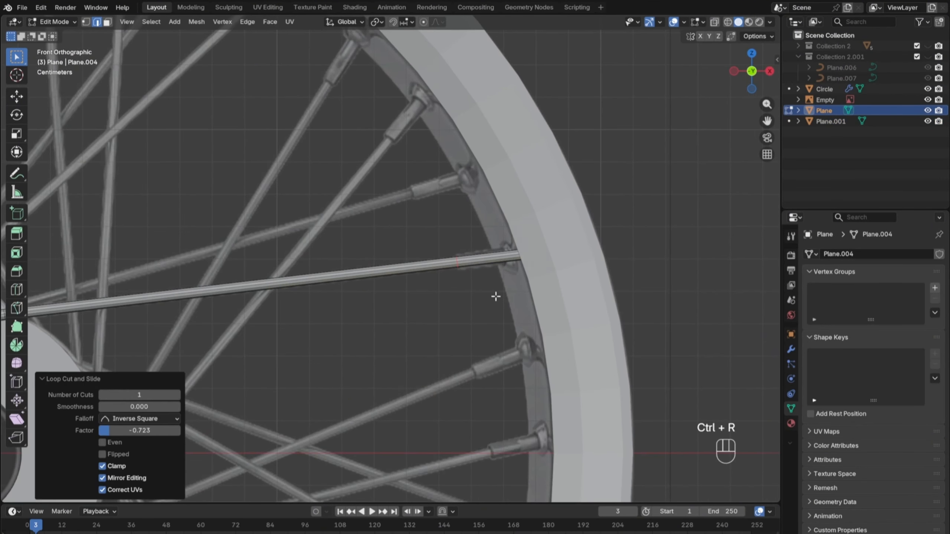
# Step: Move the new edge loop about -0.18 mm along X and add a second loop cut near the nipple's rim end
pyautogui.scroll(5, 425, 283)
pyautogui.press('z')
pyautogui.press('g')
pyautogui.press('x')
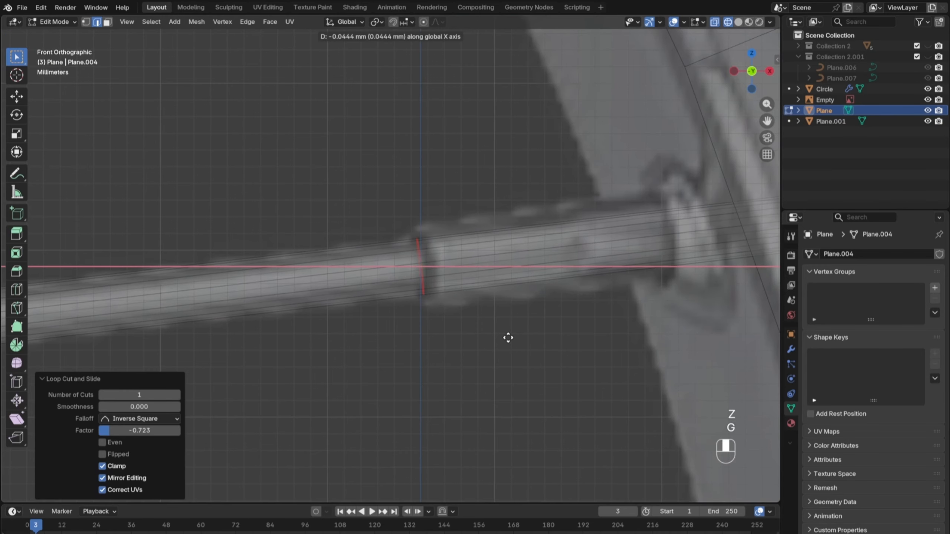
pyautogui.click(505, 354)
pyautogui.hotkey('ctrl', 'r')
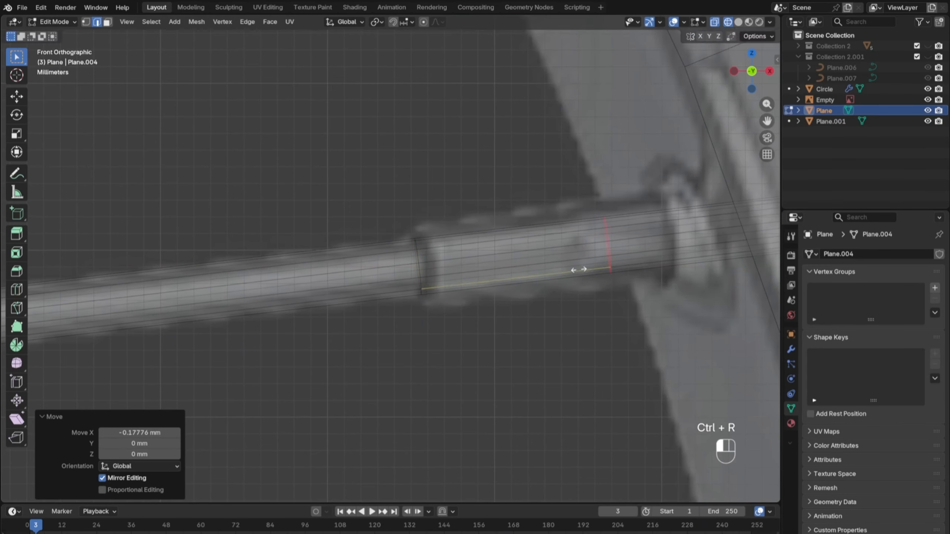
pyautogui.click(632, 267)
# Step: Duplicate the nipple's hub-side edge loop in place and scale the copy by 1.5
pyautogui.moveTo(584, 347); pyautogui.dragTo(442, 349, button='middle')
pyautogui.scroll(1, 441, 354)
pyautogui.keyDown('alt'); pyautogui.click(416, 311); pyautogui.keyUp('alt')
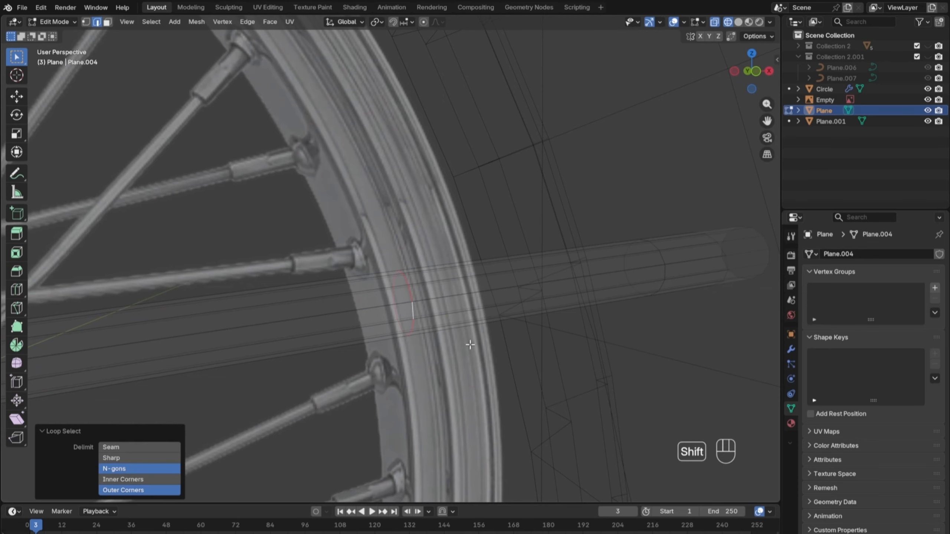
pyautogui.hotkey('shift', 'd')
pyautogui.rightClick(507, 303)
pyautogui.press('s')
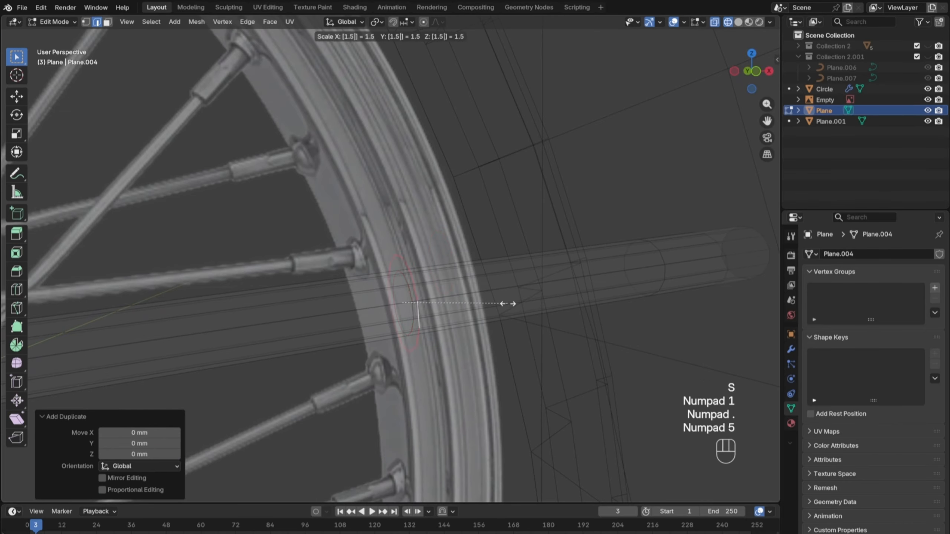
pyautogui.press('KP_Enter')
# Step: Duplicate the nipple's rim-side edge loop in place and scale the copy by 1.5
pyautogui.keyDown('alt'); pyautogui.click(662, 259); pyautogui.keyUp('alt')
pyautogui.hotkey('shift', 'd')
pyautogui.rightClick(642, 317)
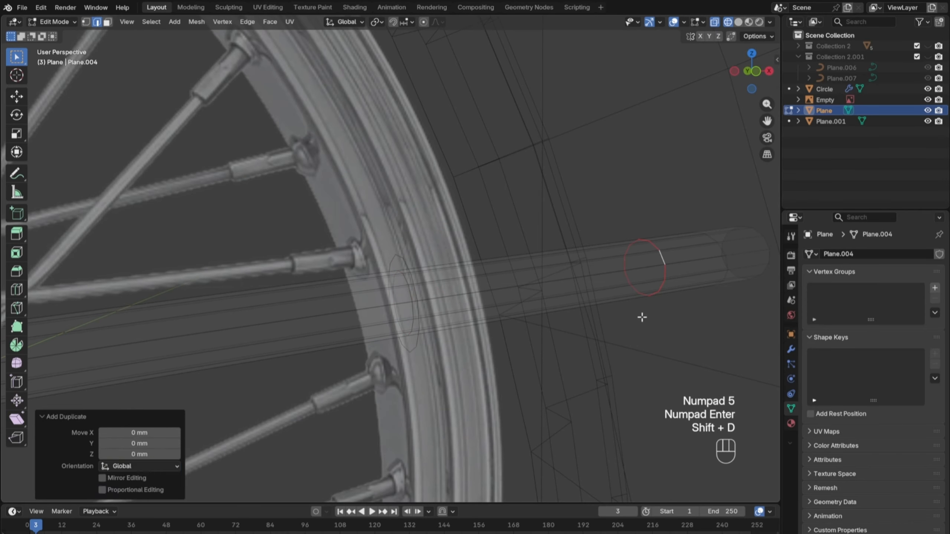
pyautogui.press('s')
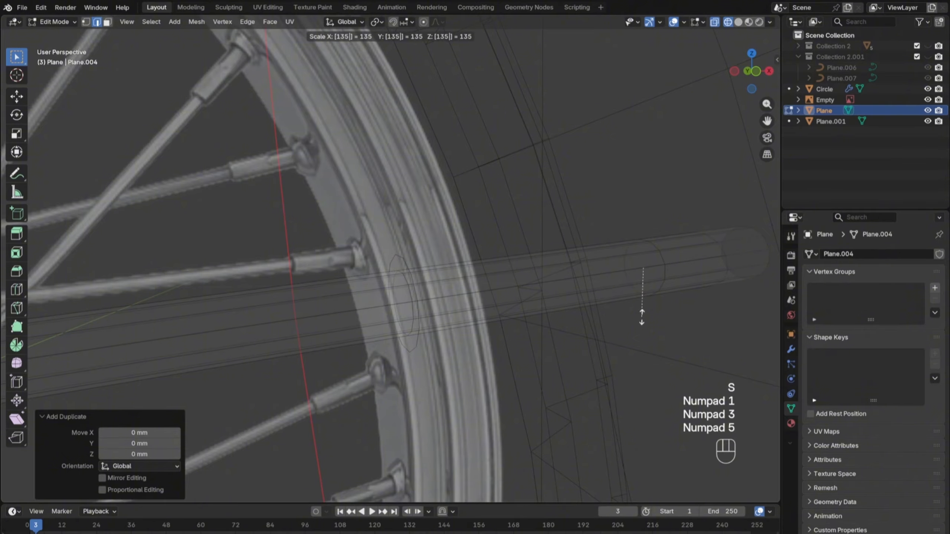
pyautogui.press('KP_Enter')
pyautogui.write('s1.5')
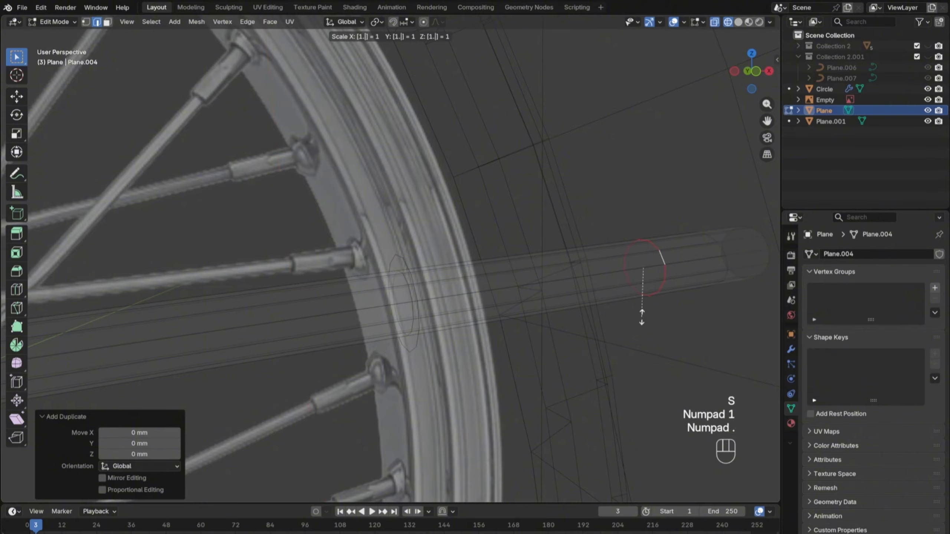
pyautogui.press('KP_Enter')
# Step: Bridge the two enlarged edge loops into a nipple sleeve around the spoke
pyautogui.moveTo(640, 316); pyautogui.dragTo(599, 284, button='middle')
pyautogui.keyDown('alt'); pyautogui.keyDown('shift'); pyautogui.click(430, 262); pyautogui.keyUp('shift'); pyautogui.keyUp('alt')
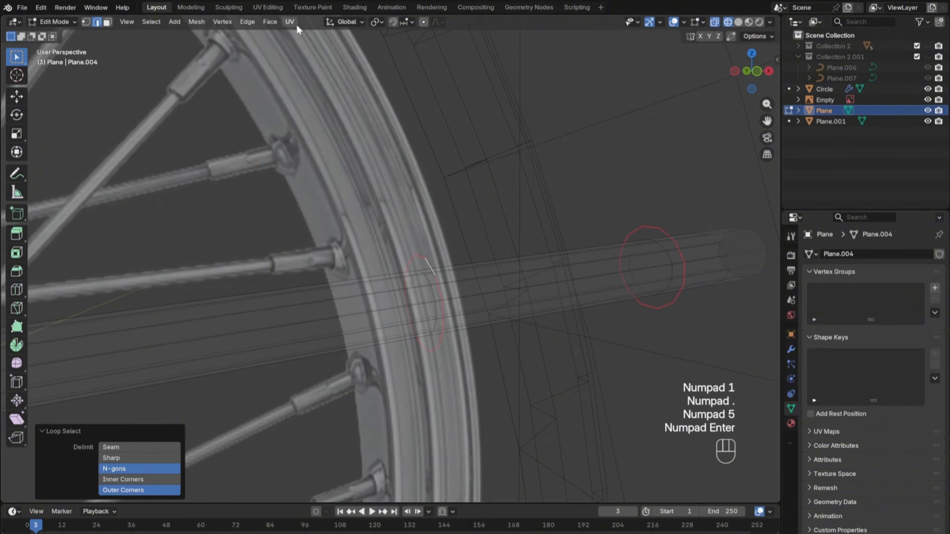
pyautogui.click(270, 21)
pyautogui.click(273, 56)
# Step: Extrude the sleeve's hub-side edge loop inward, scaled to about 0.65, to close the gap to the spoke
pyautogui.press('z')
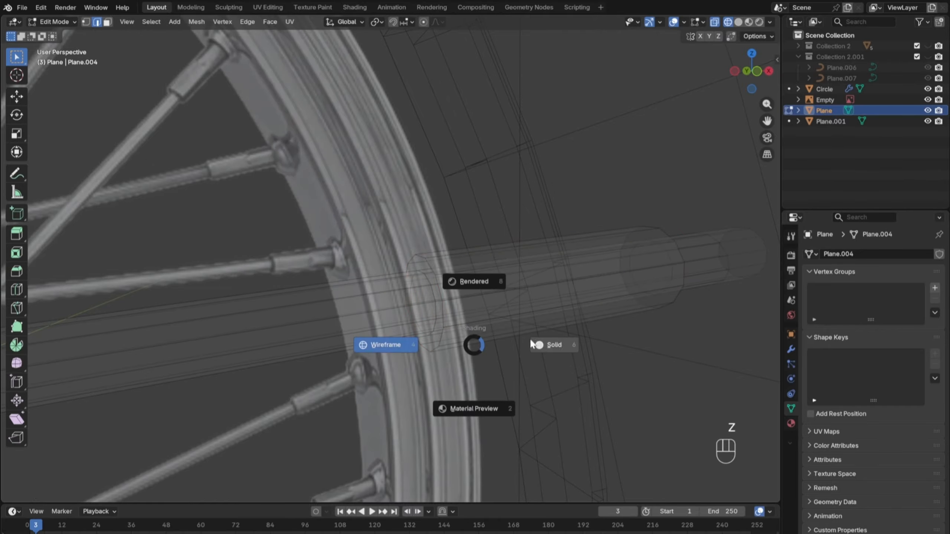
pyautogui.click(382, 342)
pyautogui.scroll(5, 523, 345)
pyautogui.moveTo(523, 345); pyautogui.dragTo(517, 348, button='middle')
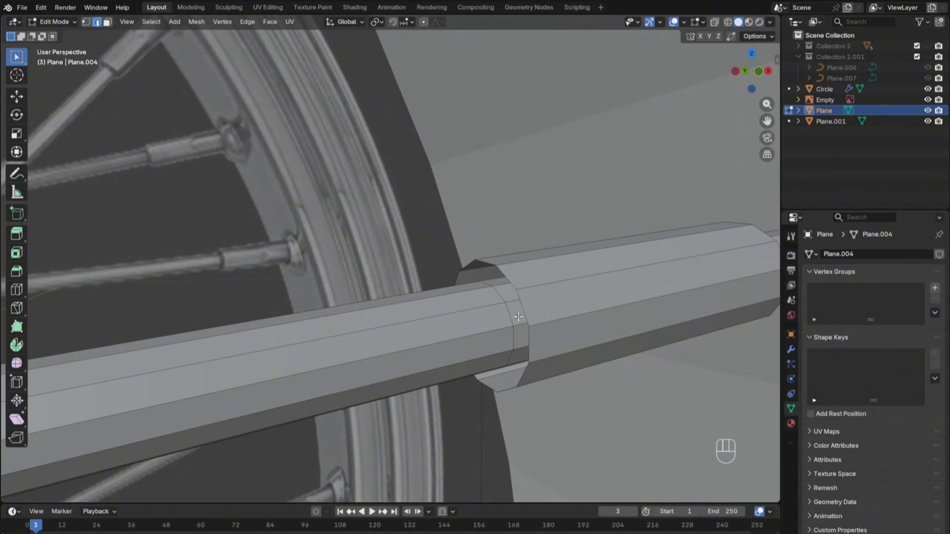
pyautogui.keyDown('alt'); pyautogui.click(531, 314); pyautogui.keyUp('alt')
pyautogui.press('e')
pyautogui.press('s')
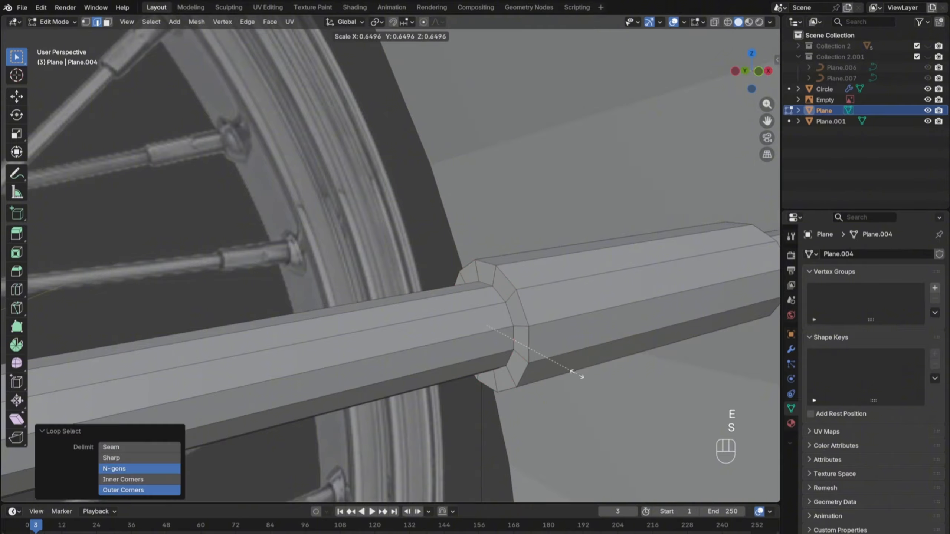
pyautogui.click(571, 372)
pyautogui.scroll(-3, 570, 372)
pyautogui.keyDown('shift'); pyautogui.moveTo(571, 373); pyautogui.dragTo(472, 351, button='middle'); pyautogui.keyUp('shift')
pyautogui.scroll(-1, 562, 368)
pyautogui.scroll(2, 456, 346)
pyautogui.click(452, 353)
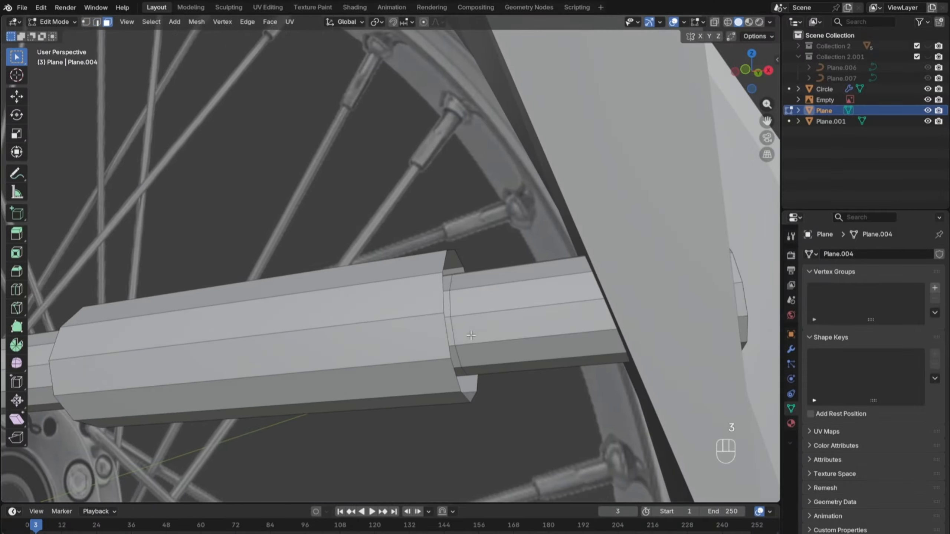
pyautogui.keyDown('alt'); pyautogui.click(461, 335); pyautogui.keyUp('alt')
pyautogui.keyDown('alt'); pyautogui.click(446, 329); pyautogui.keyUp('alt')
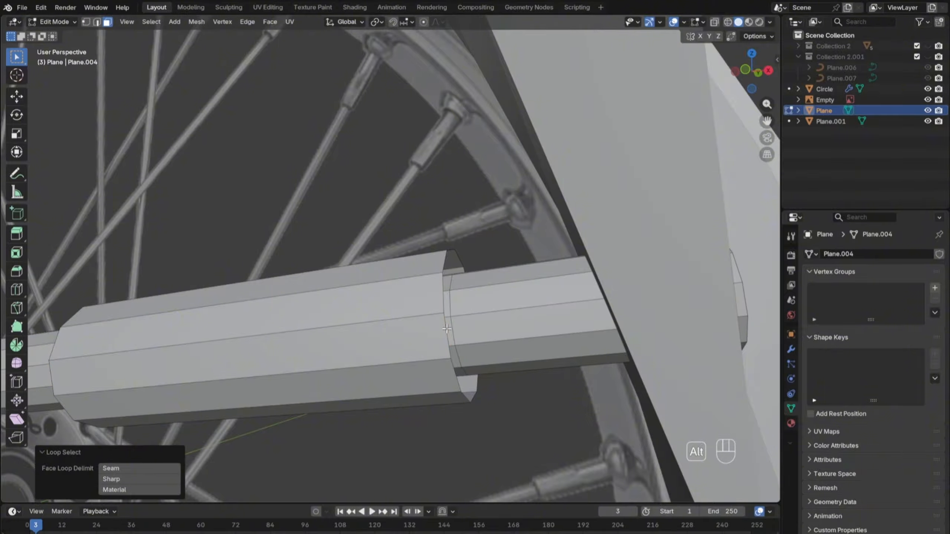
pyautogui.keyDown('alt'); pyautogui.click(459, 333); pyautogui.keyUp('alt')
pyautogui.press('2')
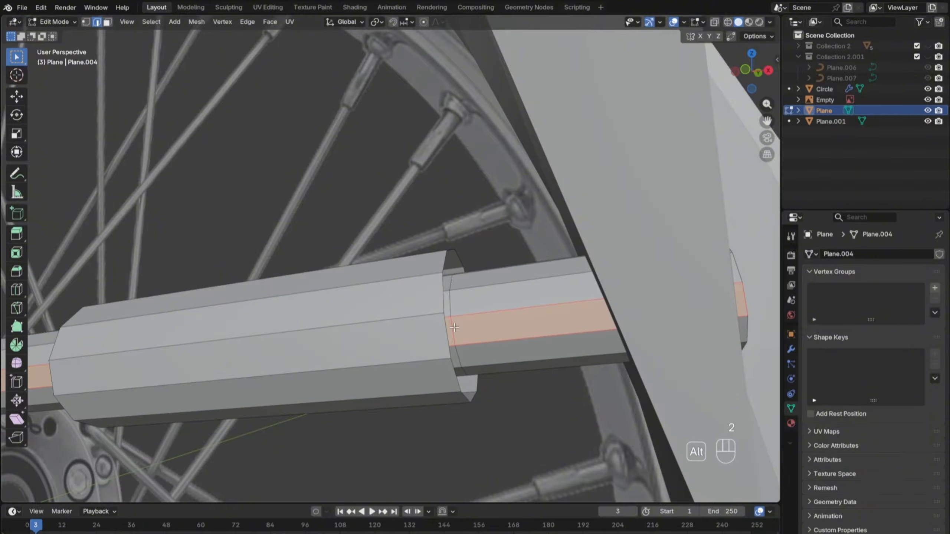
pyautogui.keyDown('alt'); pyautogui.click(454, 334); pyautogui.keyUp('alt')
pyautogui.moveTo(455, 335); pyautogui.dragTo(400, 337, button='middle')
pyautogui.press('3')
pyautogui.keyDown('alt'); pyautogui.click(398, 335); pyautogui.keyUp('alt')
pyautogui.press('x')
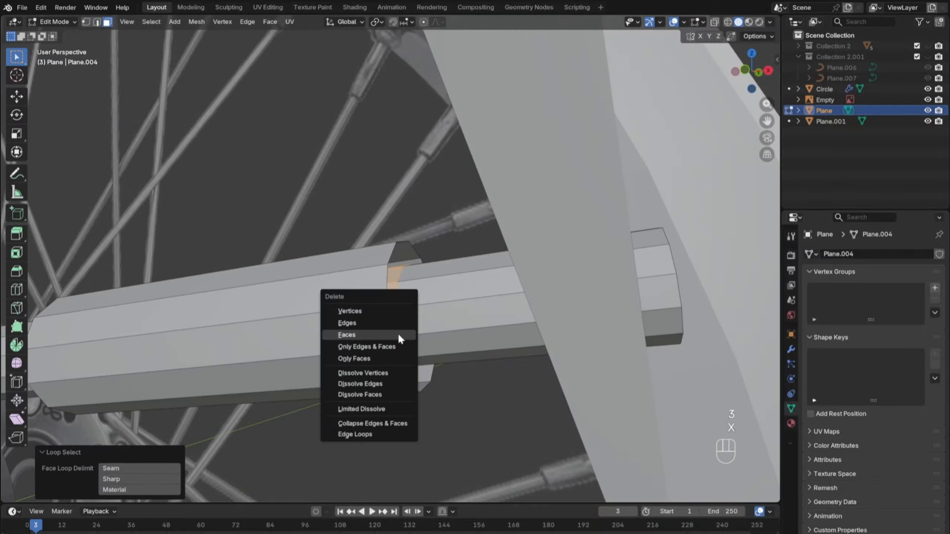
# Step: Add a loop cut to the spoke section inside the nipple sleeve, with a slide factor of about 0.62
pyautogui.press('z')
pyautogui.keyDown('shift'); pyautogui.moveTo(338, 365); pyautogui.dragTo(571, 390, button='middle'); pyautogui.keyUp('shift')
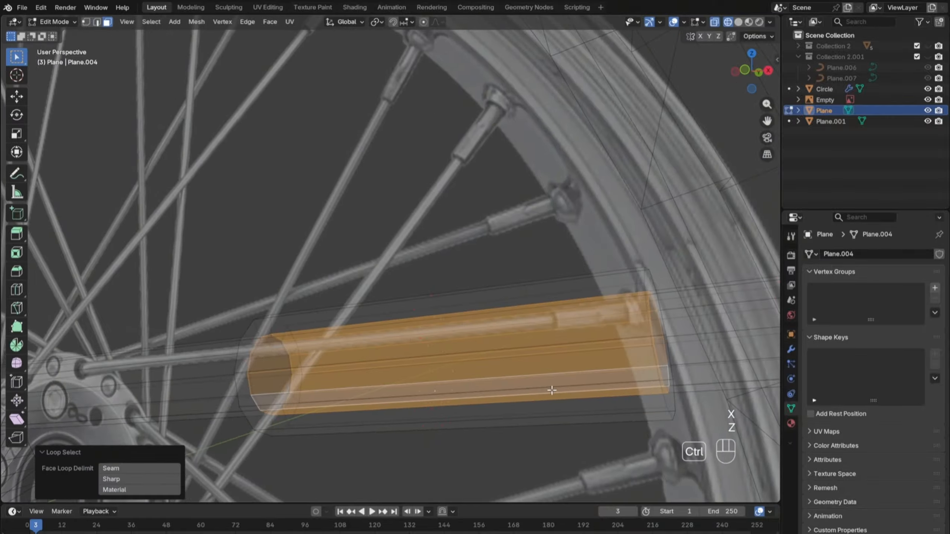
pyautogui.hotkey('ctrl', 'r')
pyautogui.click(544, 378)
pyautogui.click(516, 394)
pyautogui.scroll(5, 513, 396)
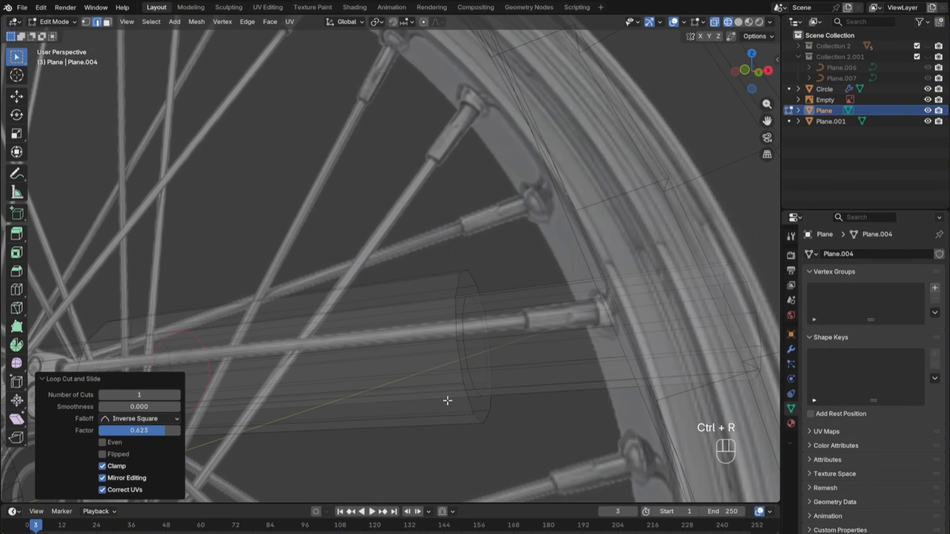
# Step: Delete the ring of spoke faces inside the nipple sleeve's rim-side opening
pyautogui.press('z')
pyautogui.press('3')
pyautogui.keyDown('alt'); pyautogui.click(462, 382); pyautogui.keyUp('alt')
pyautogui.keyDown('alt'); pyautogui.click(458, 373); pyautogui.keyUp('alt')
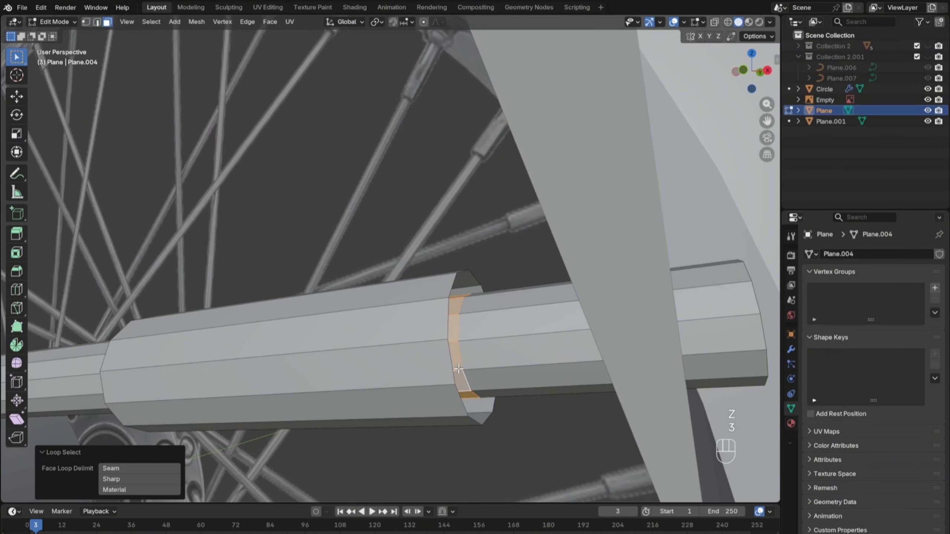
pyautogui.press('z')
pyautogui.press('x')
pyautogui.click(382, 370)
# Step: Bridge the sleeve's rim-side edge loop with the open edge loop of the spoke's end section
pyautogui.press('z')
pyautogui.press('2')
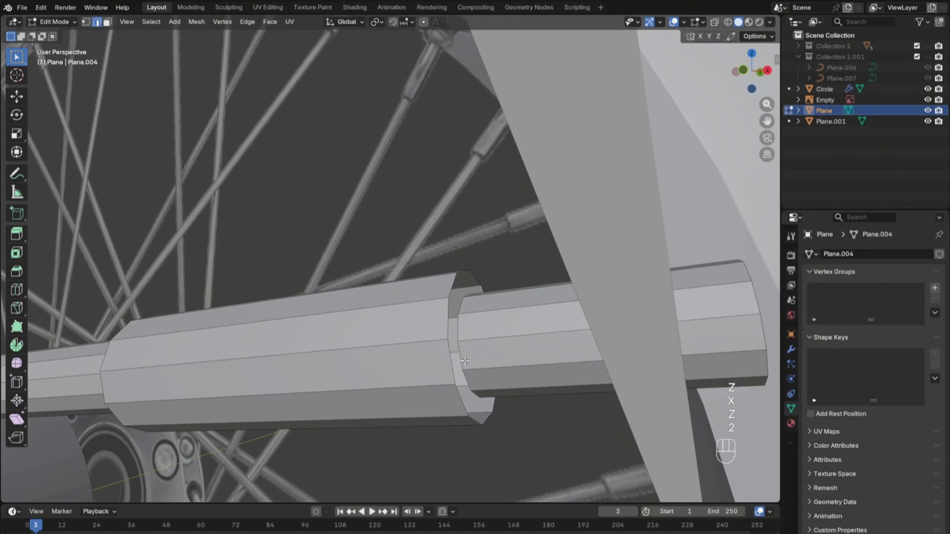
pyautogui.keyDown('alt'); pyautogui.keyDown('shift'); pyautogui.click(442, 359); pyautogui.keyUp('shift'); pyautogui.keyUp('alt')
pyautogui.click(256, 22)
pyautogui.click(258, 53)
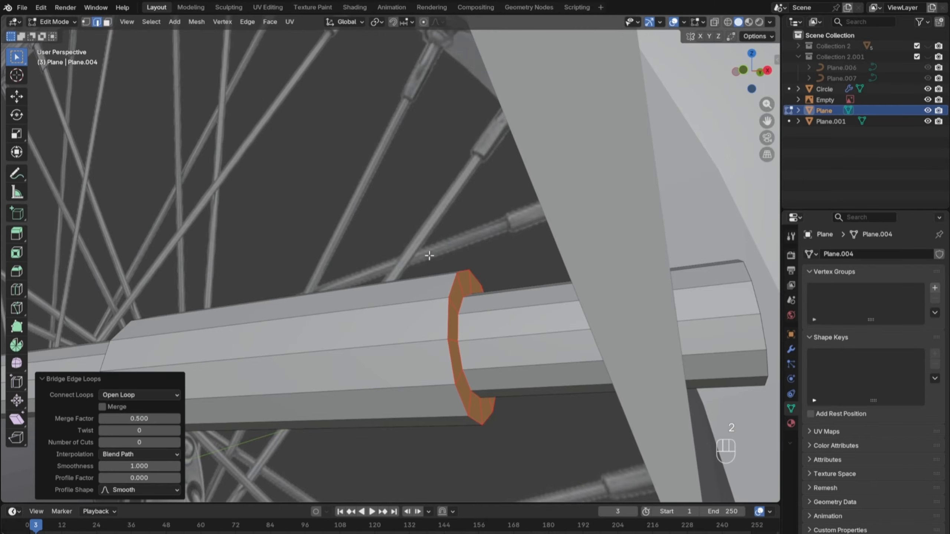
# Step: Slide the edge loop at the sleeve's rim-side joint slightly toward the rim and scale it by about 1.97
pyautogui.keyDown('alt'); pyautogui.click(473, 356); pyautogui.keyUp('alt')
pyautogui.press('KP_1')
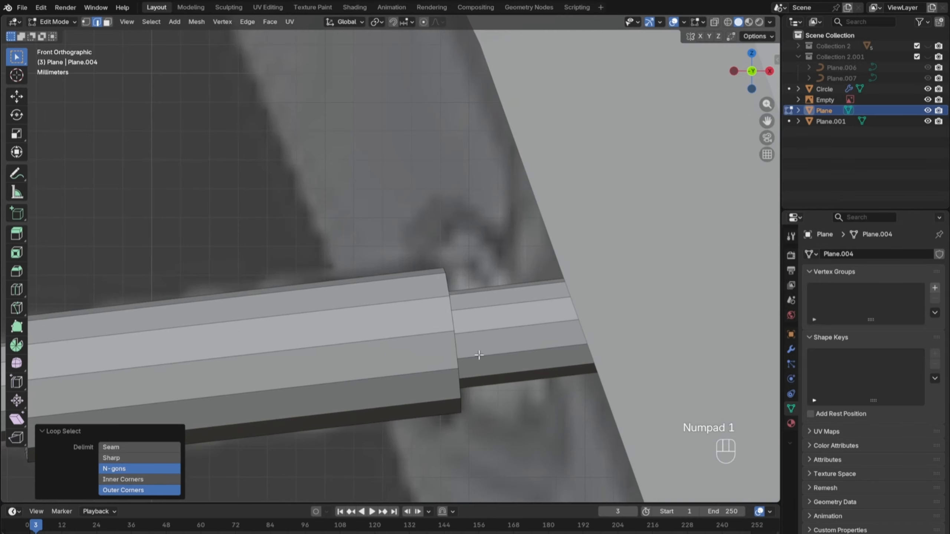
pyautogui.press('g')
pyautogui.press('x')
pyautogui.click(551, 357)
pyautogui.press('z')
pyautogui.press('g')
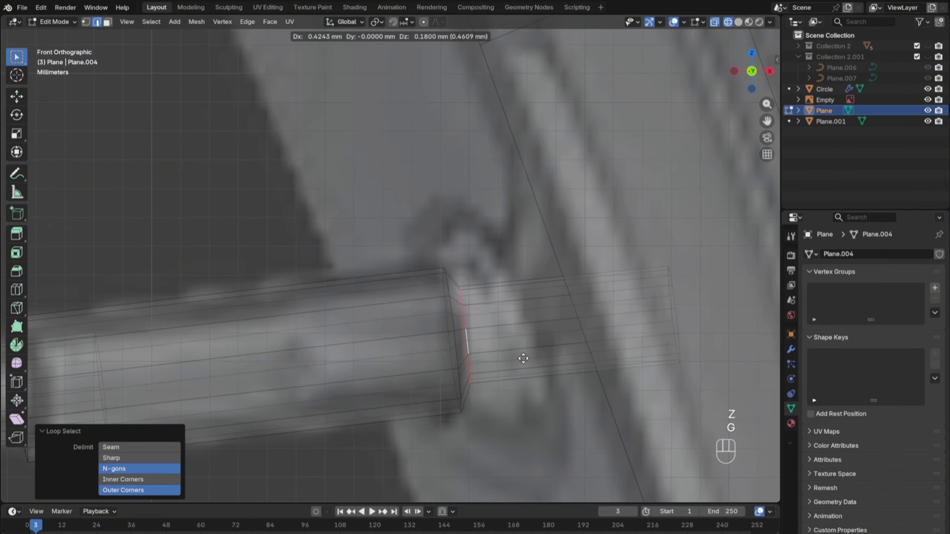
pyautogui.press('g')
pyautogui.press('g')
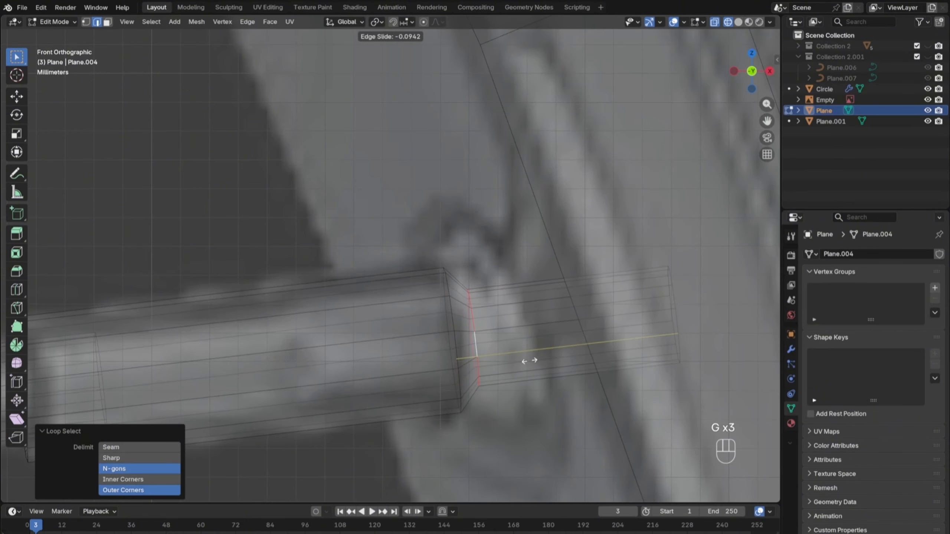
pyautogui.click(530, 360)
pyautogui.press('s')
pyautogui.click(585, 382)
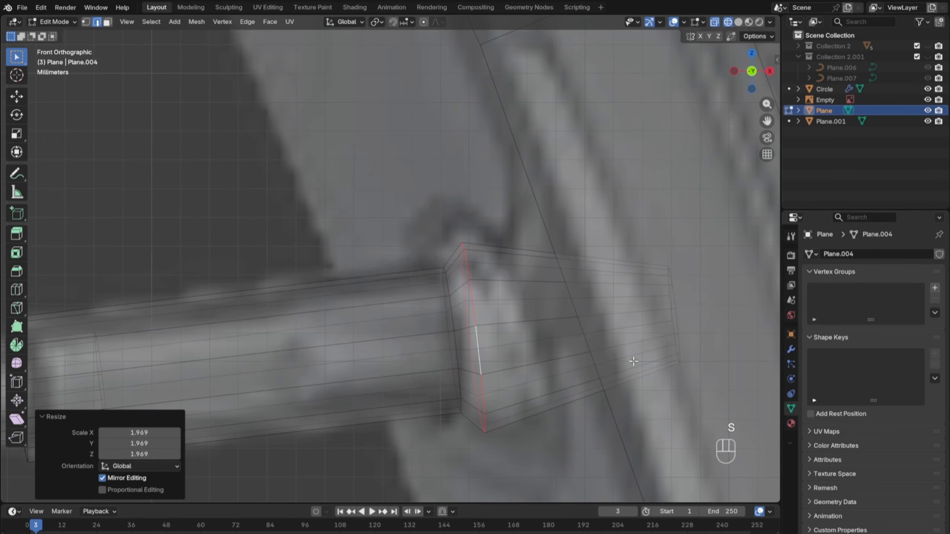
# Step: Scale the spoke's rim-end edge loop by about 2.61, plus a further 1.04, to widen the nipple head
pyautogui.moveTo(672, 341); pyautogui.dragTo(613, 357, button='middle')
pyautogui.press('z')
pyautogui.moveTo(685, 369)
pyautogui.mouseDown(button='middle')
pyautogui.moveTo(523, 336)
pyautogui.moveTo(673, 320)
pyautogui.mouseUp(button='middle')
pyautogui.keyDown('alt'); pyautogui.click(510, 322); pyautogui.keyUp('alt')
pyautogui.press('s')
pyautogui.click(574, 344)
pyautogui.press('s')
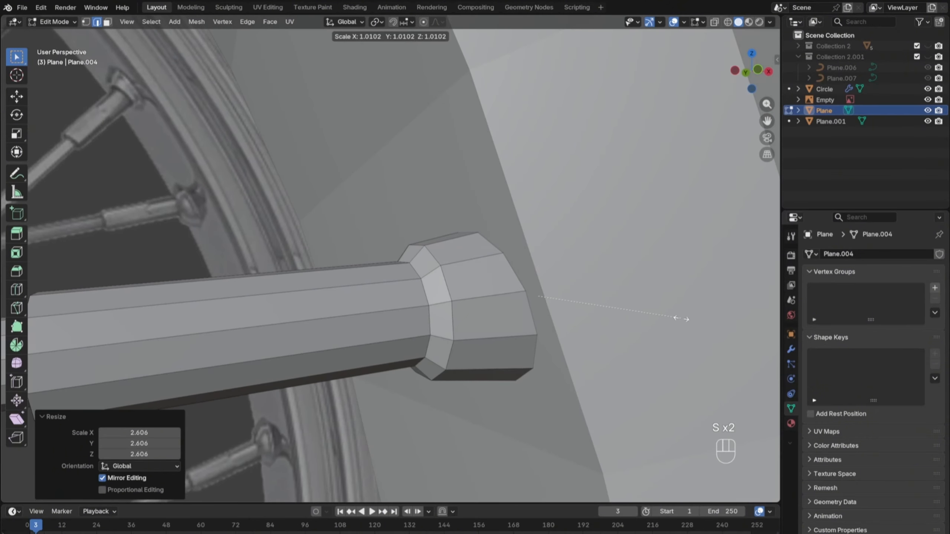
pyautogui.click(686, 317)
# Step: Add an edge loop around the first spoke's nipple head with a slide factor of 0.625 and scale it by 1.07
pyautogui.hotkey('ctrl', 'r')
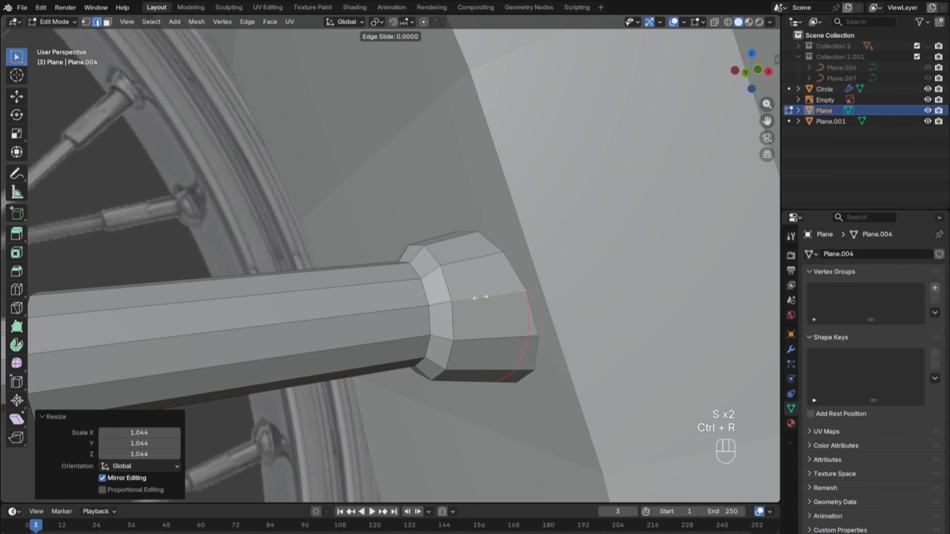
pyautogui.click(444, 309)
pyautogui.press('s')
pyautogui.press('s')
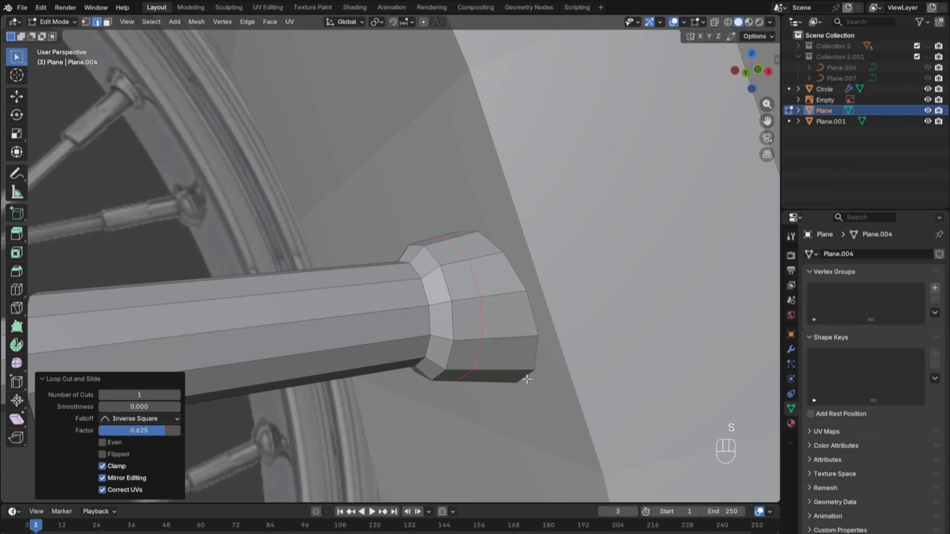
pyautogui.click(533, 384)
# Step: Add another edge loop between the new loop and the nipple head's rim-end opening, and scale it by 1.048
pyautogui.hotkey('ctrl', 'r')
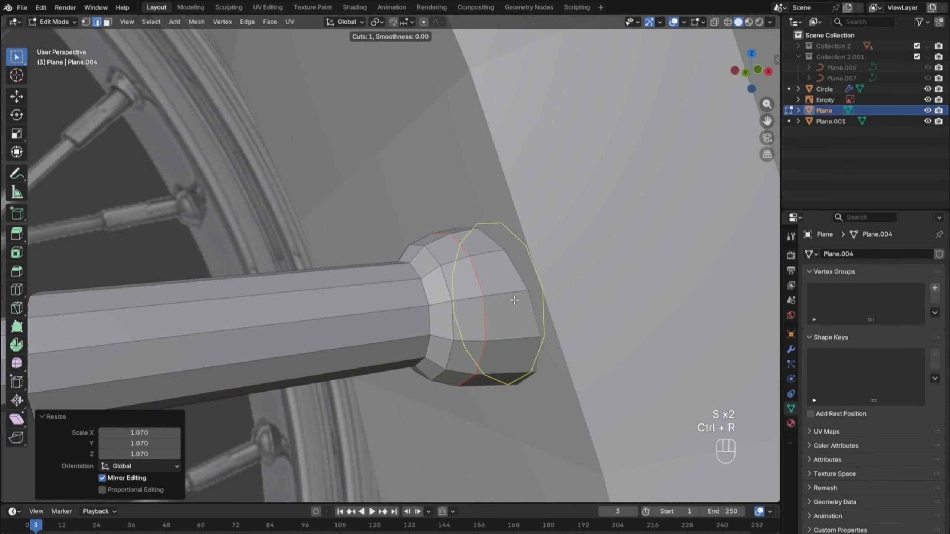
pyautogui.click(493, 307)
pyautogui.press('s')
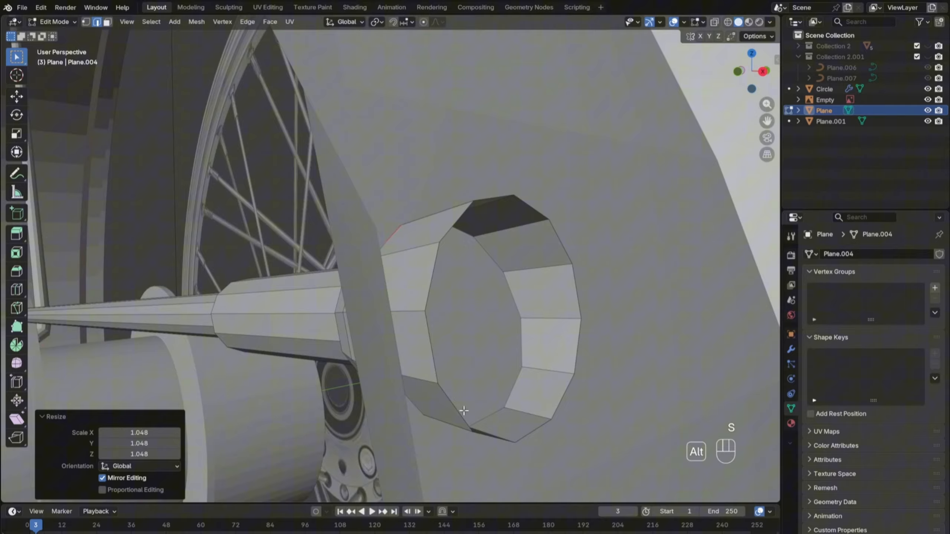
# Step: Scale the nipple head's open rim-end edge loop by about 1.14 and edge-slide it by a factor of 0.21
pyautogui.keyDown('alt'); pyautogui.click(483, 414); pyautogui.keyUp('alt')
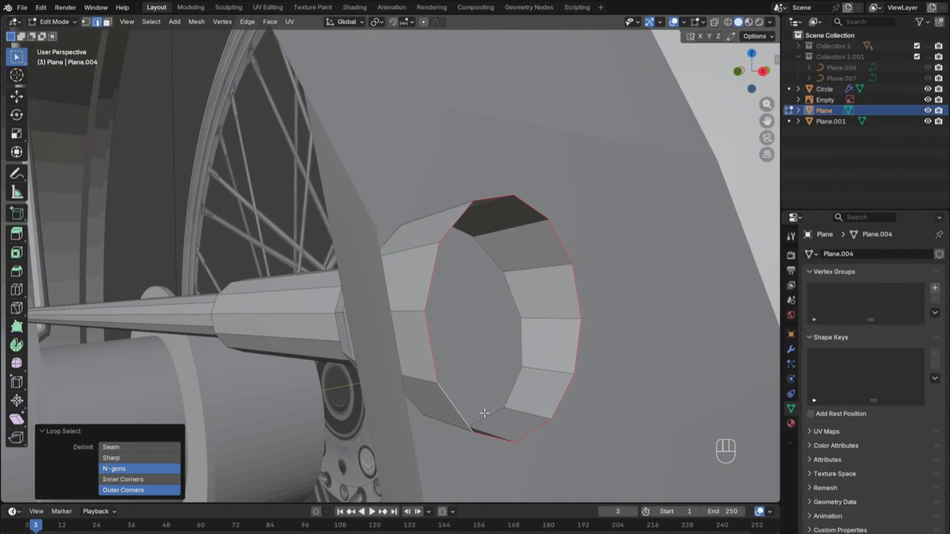
pyautogui.press('s')
pyautogui.press('s')
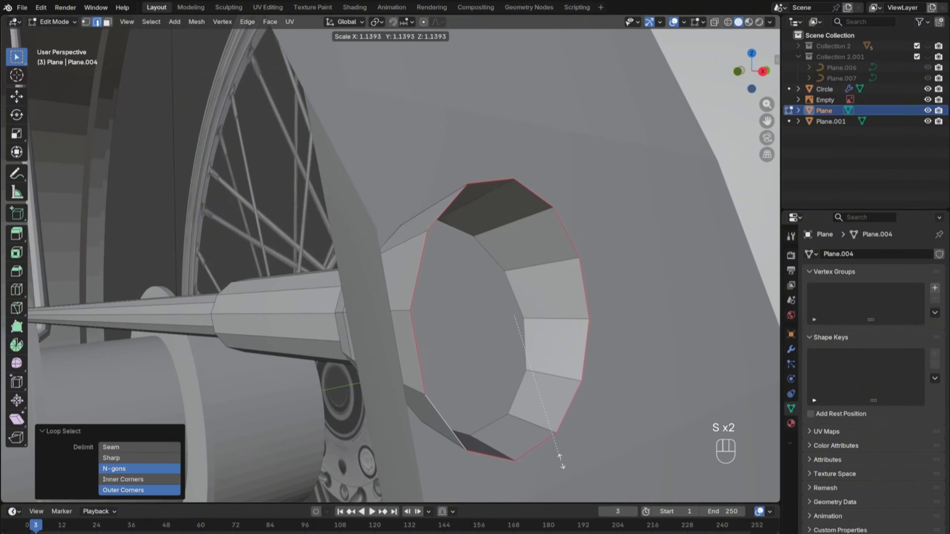
pyautogui.click(569, 461)
pyautogui.moveTo(568, 461); pyautogui.dragTo(634, 454, button='middle')
pyautogui.press('g')
pyautogui.press('g')
pyautogui.click(615, 450)
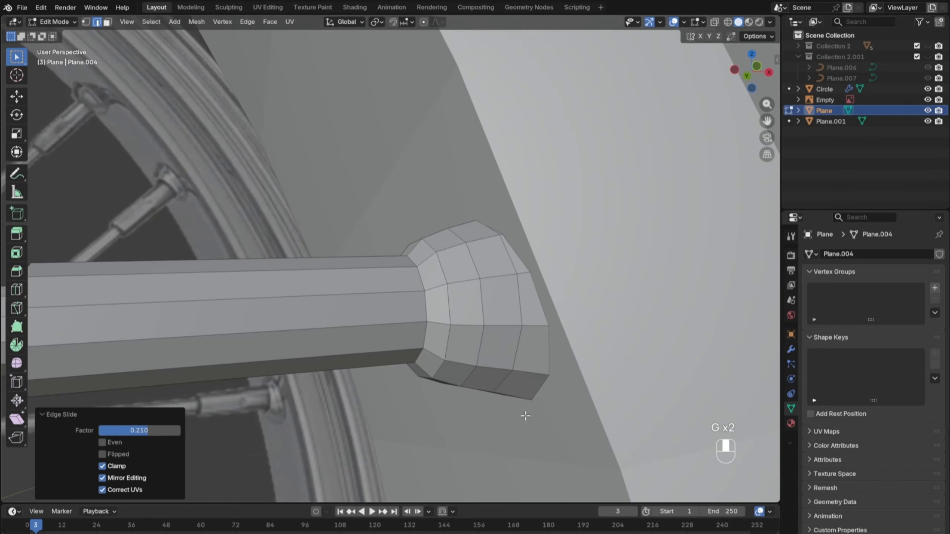
# Step: Scale the edge loop just before the nipple head's rim-end opening by about 1.03
pyautogui.keyDown('alt'); pyautogui.click(526, 416); pyautogui.keyUp('alt')
pyautogui.press('s')
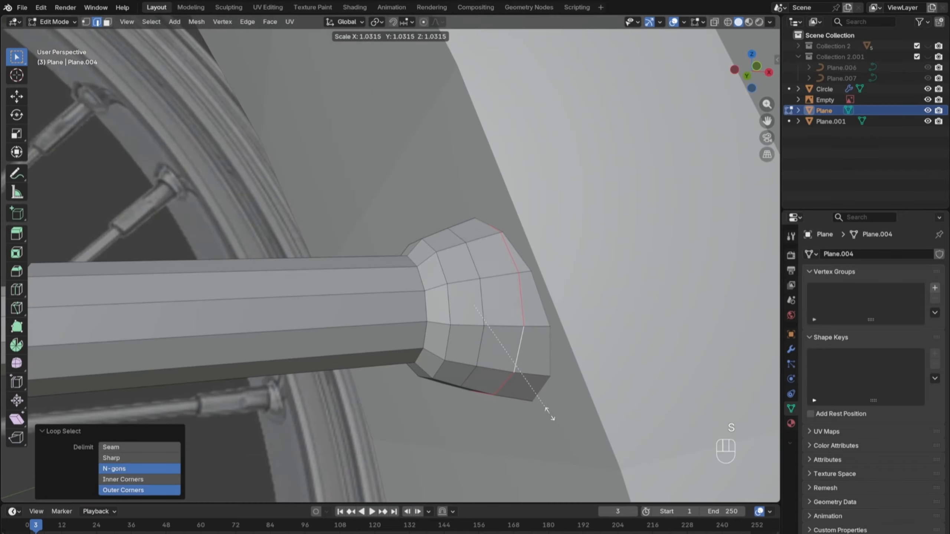
pyautogui.click(558, 416)
# Step: Examine the nipple's profile against the reference image in front orthographic wireframe display
pyautogui.moveTo(557, 416); pyautogui.dragTo(609, 361, button='middle')
pyautogui.scroll(-7, 637, 280)
pyautogui.moveTo(610, 361); pyautogui.dragTo(505, 385, button='middle')
pyautogui.scroll(-5, 505, 385)
pyautogui.press('Tab')
pyautogui.scroll(5, 692, 306)
pyautogui.scroll(-5, 644, 306)
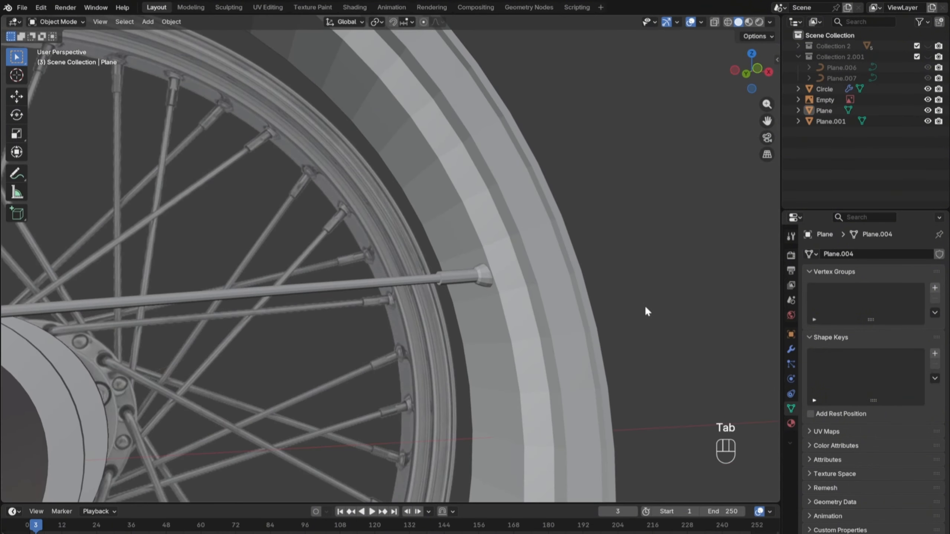
pyautogui.press('KP_1')
pyautogui.press('z')
pyautogui.scroll(10, 567, 299)
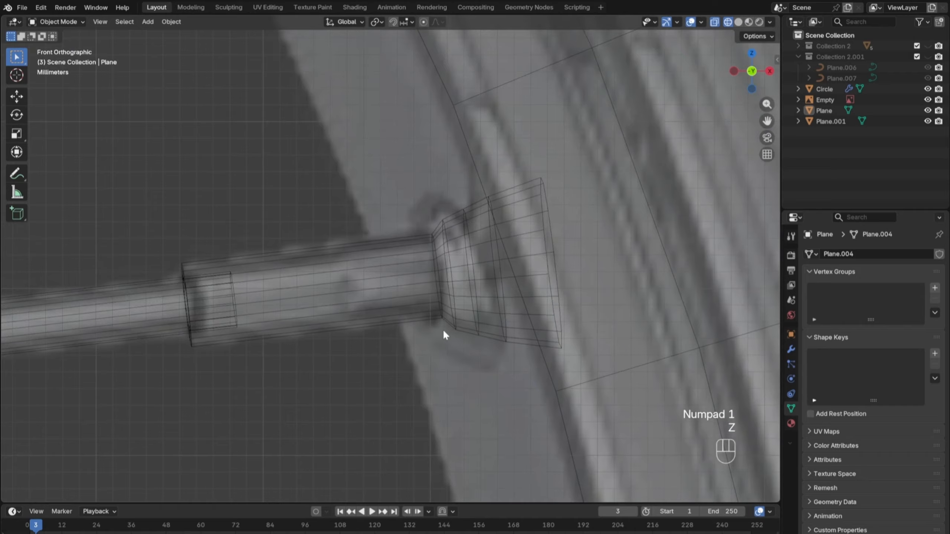
pyautogui.moveTo(444, 334); pyautogui.dragTo(537, 337, button='middle')
pyautogui.press('z')
pyautogui.scroll(5, 517, 325)
# Step: Enlarge the nipple head's middle edge loop slightly and scale the neighbouring loop on the sleeve side by 1.045
pyautogui.click(462, 295)
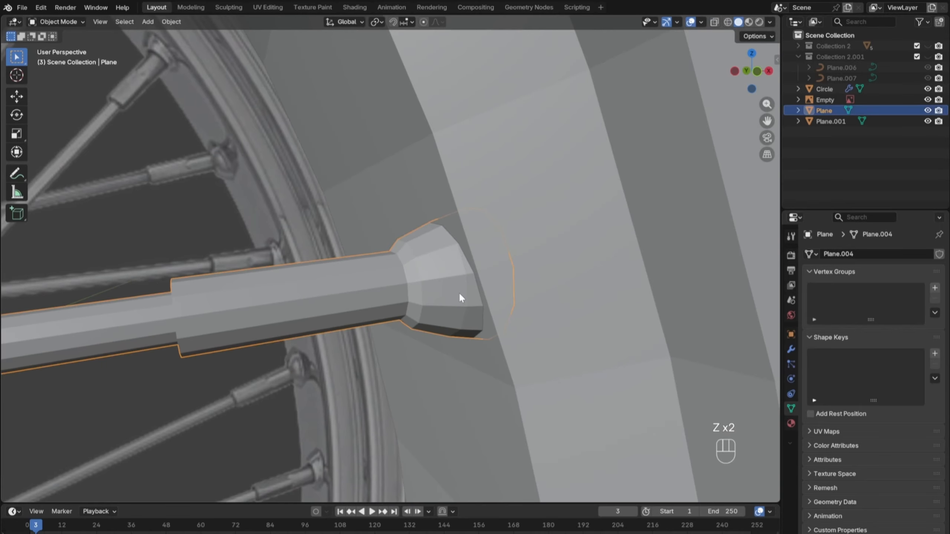
pyautogui.press('Tab')
pyautogui.keyDown('alt'); pyautogui.click(463, 294); pyautogui.keyUp('alt')
pyautogui.press('s')
pyautogui.rightClick(460, 295)
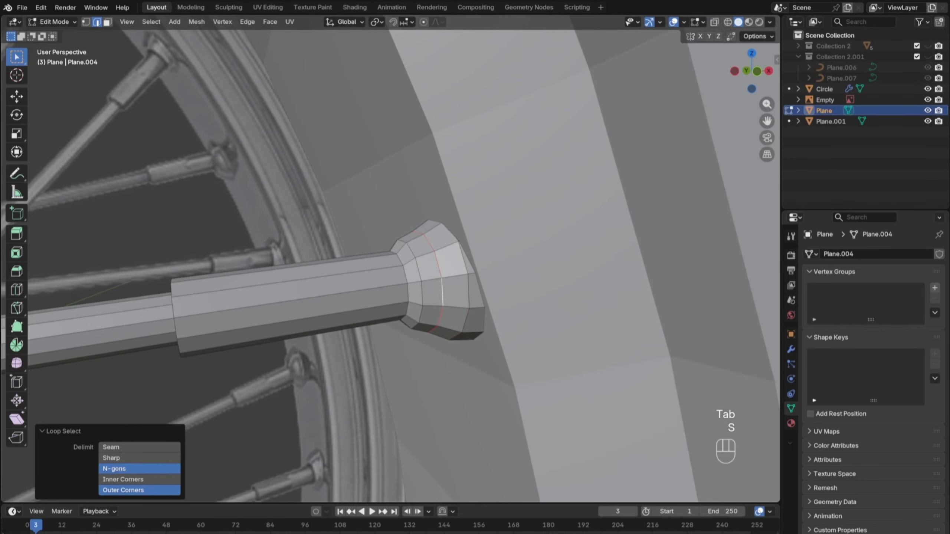
pyautogui.press('s')
pyautogui.click(445, 292)
pyautogui.press('s')
pyautogui.click(417, 296)
pyautogui.scroll(2, 417, 296)
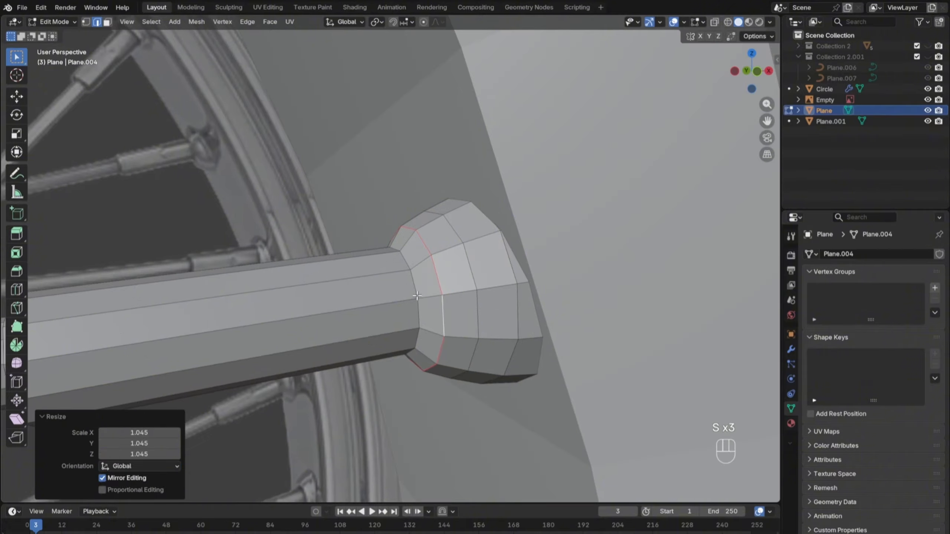
# Step: Try to bevel the edge loop where the nipple sleeve meets the head with a width of about 0.51 mm
pyautogui.keyDown('alt'); pyautogui.click(419, 312); pyautogui.keyUp('alt')
pyautogui.hotkey('ctrl', 'b')
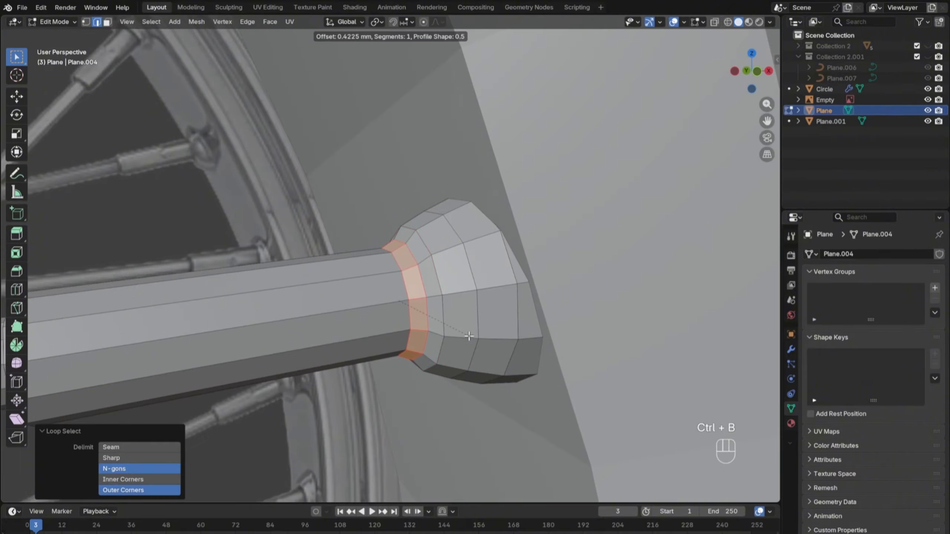
pyautogui.click(470, 337)
pyautogui.scroll(-4, 531, 349)
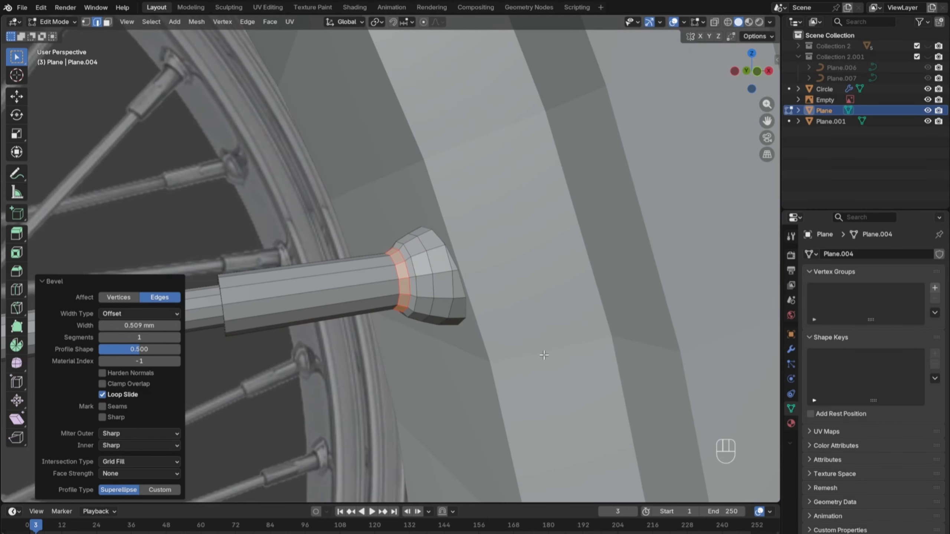
pyautogui.click(705, 283)
pyautogui.scroll(3, 429, 311)
pyautogui.hotkey('ctrl', 'z')
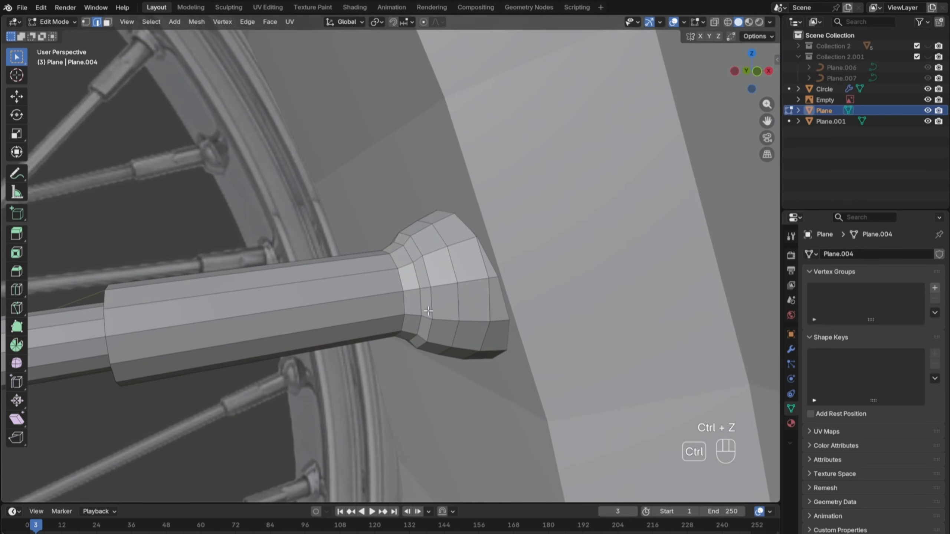
pyautogui.keyDown('ctrl'); pyautogui.moveTo(421, 303); pyautogui.dragTo(422, 324, button='middle'); pyautogui.keyUp('ctrl')
# Step: Slide the edge loop at the joint between the nipple sleeve and its head
pyautogui.press('g')
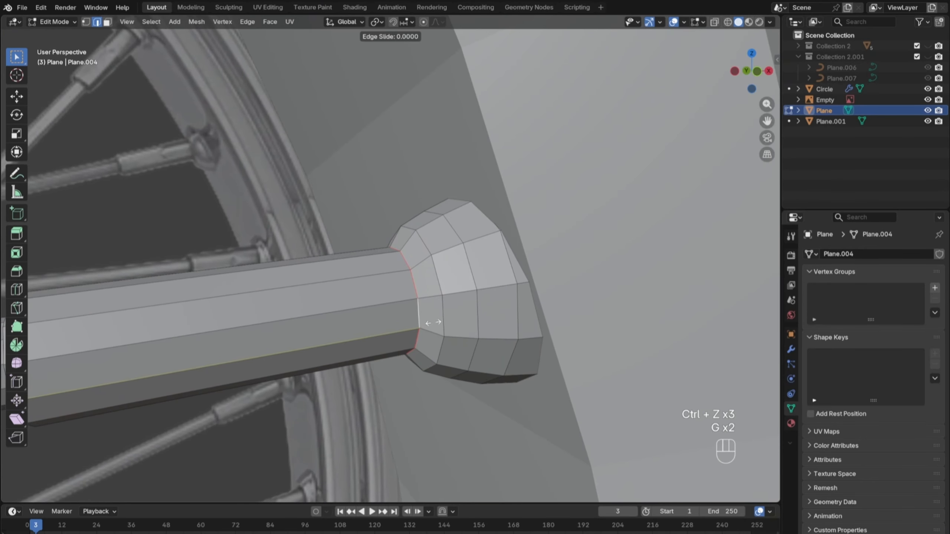
pyautogui.press('g')
pyautogui.press('g')
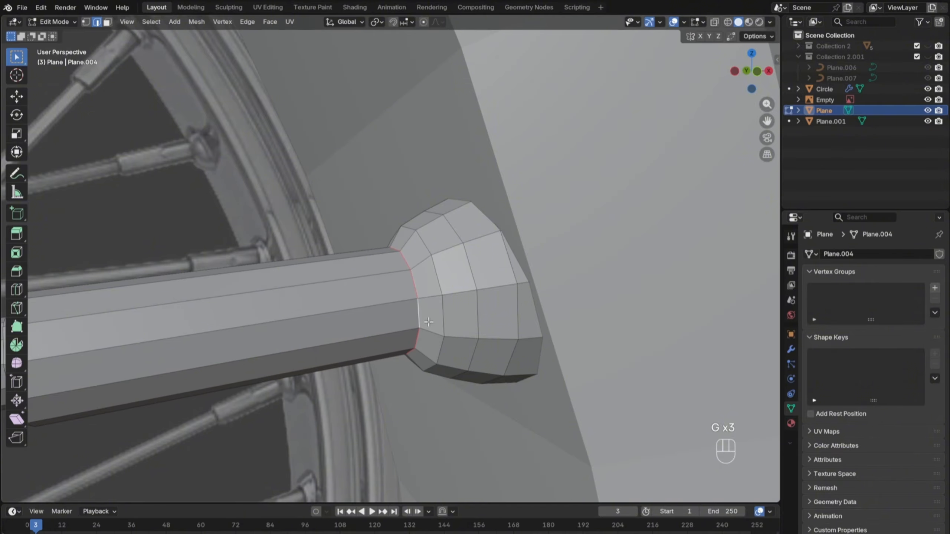
pyautogui.click(499, 320)
pyautogui.scroll(-4, 504, 318)
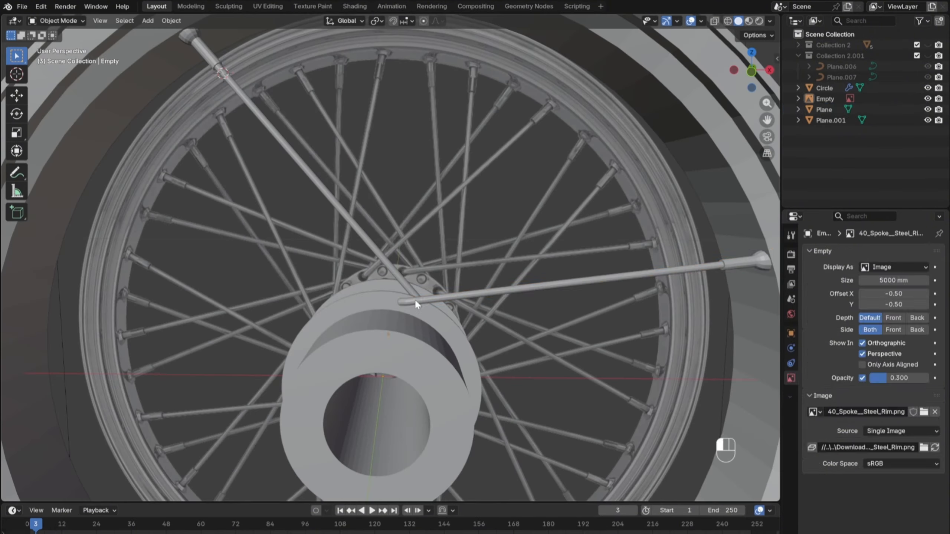
# Step: Extrude the open edge loop at the first spoke's hub end and scale it outward into a flat ring
pyautogui.click(414, 299)
pyautogui.scroll(3, 415, 348)
pyautogui.moveTo(416, 348); pyautogui.dragTo(445, 365, button='middle')
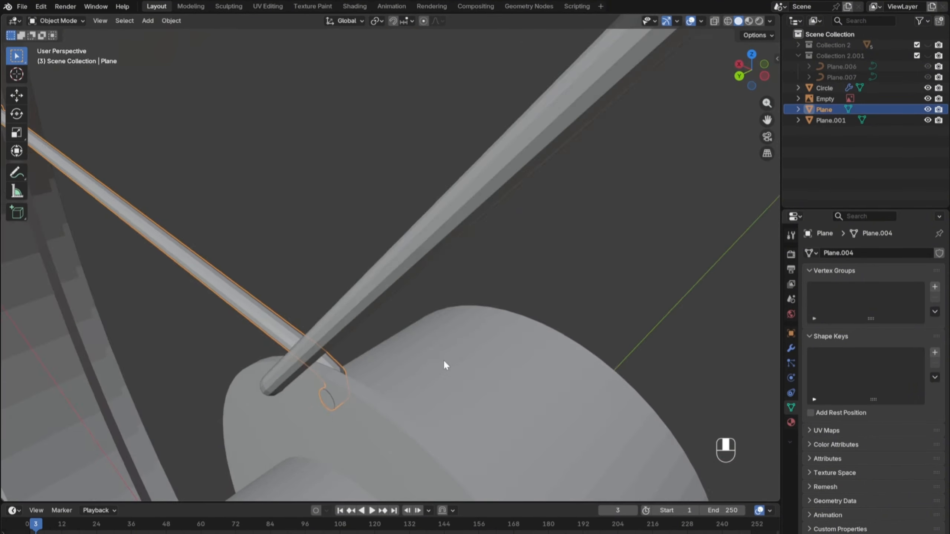
pyautogui.scroll(2, 397, 277)
pyautogui.scroll(4, 381, 288)
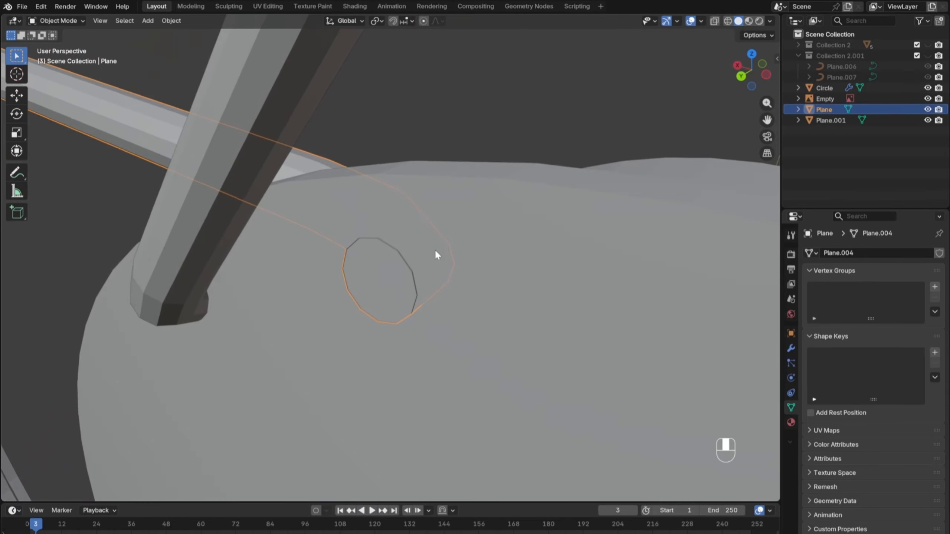
pyautogui.press('Tab')
pyautogui.keyDown('alt'); pyautogui.click(408, 263); pyautogui.keyUp('alt')
pyautogui.moveTo(465, 310); pyautogui.dragTo(457, 308, button='middle')
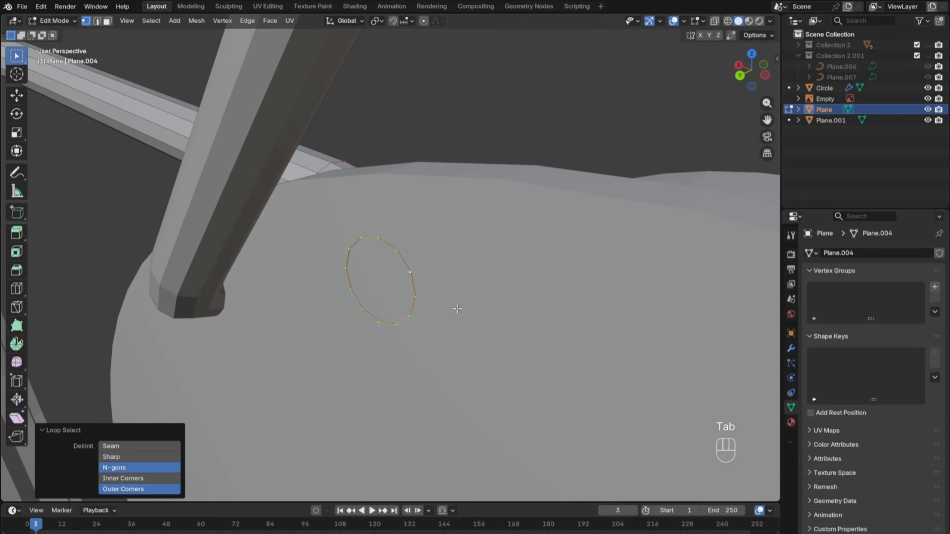
pyautogui.press('e')
pyautogui.press('s')
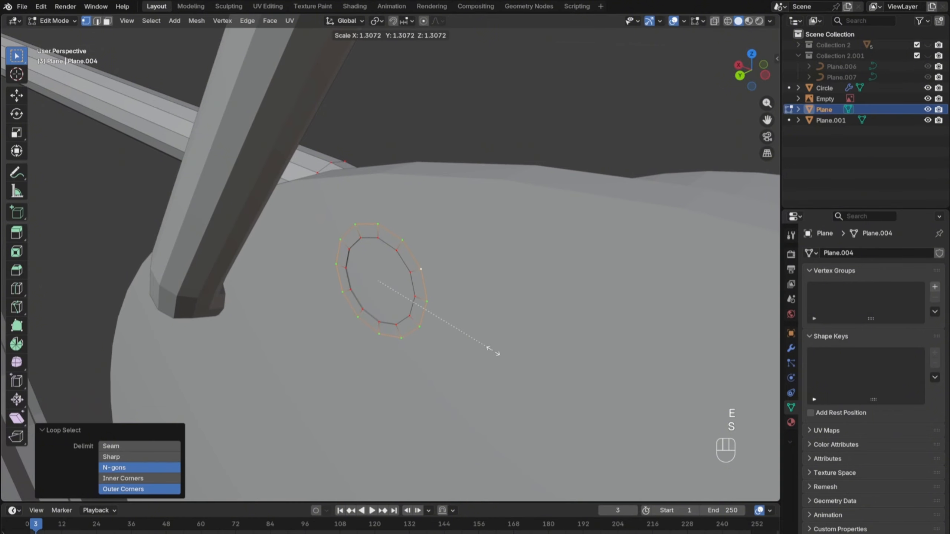
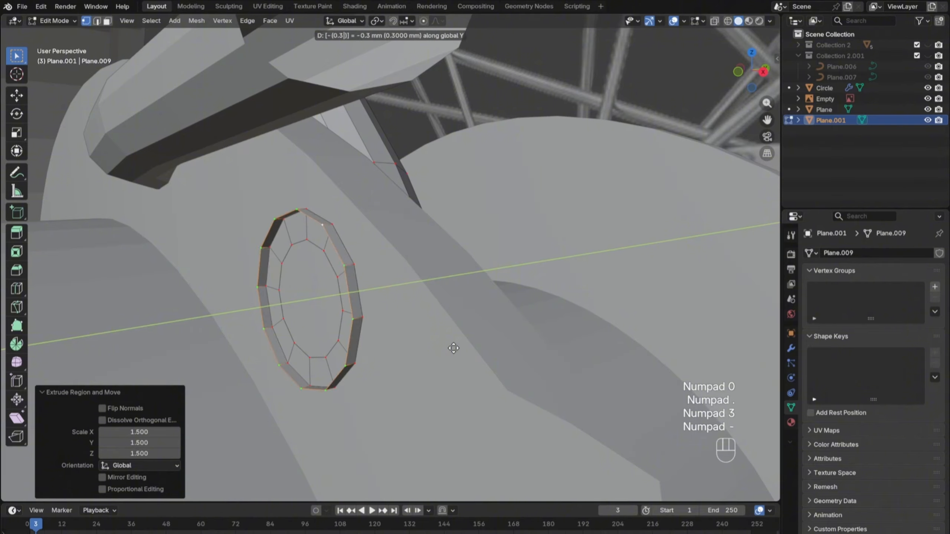
# Step: Extrude the outer edge loop of the second spoke's hub-end ring by -0.3 mm along Y
pyautogui.press('KP_Enter')
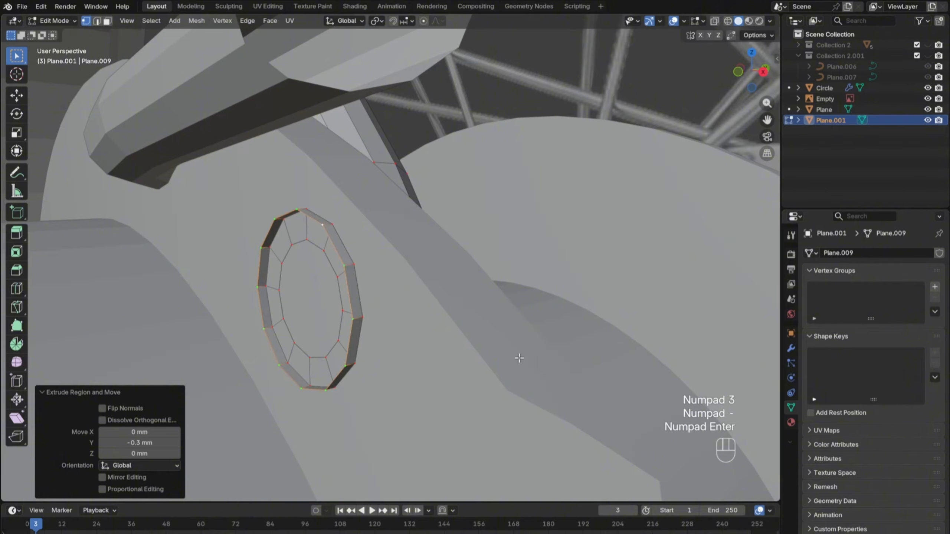
pyautogui.press('e')
pyautogui.press('s')
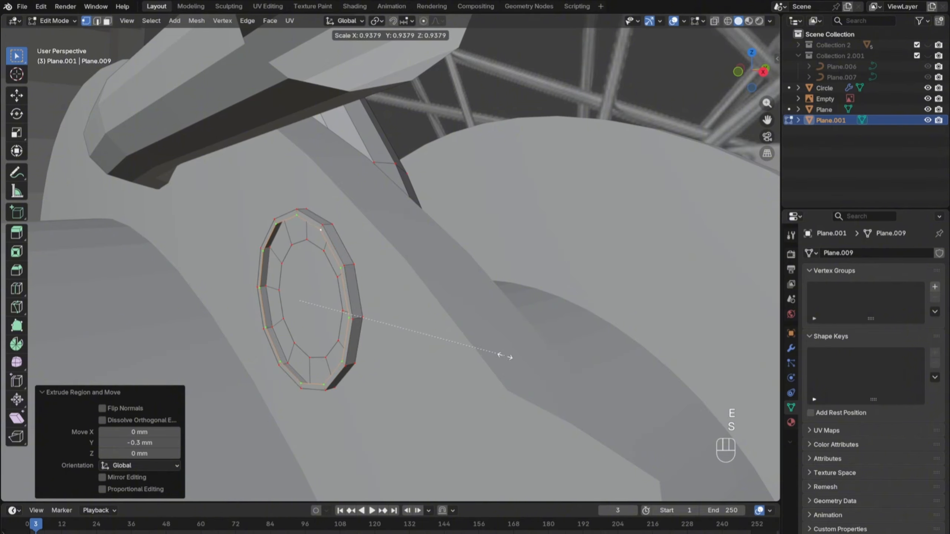
pyautogui.press('y')
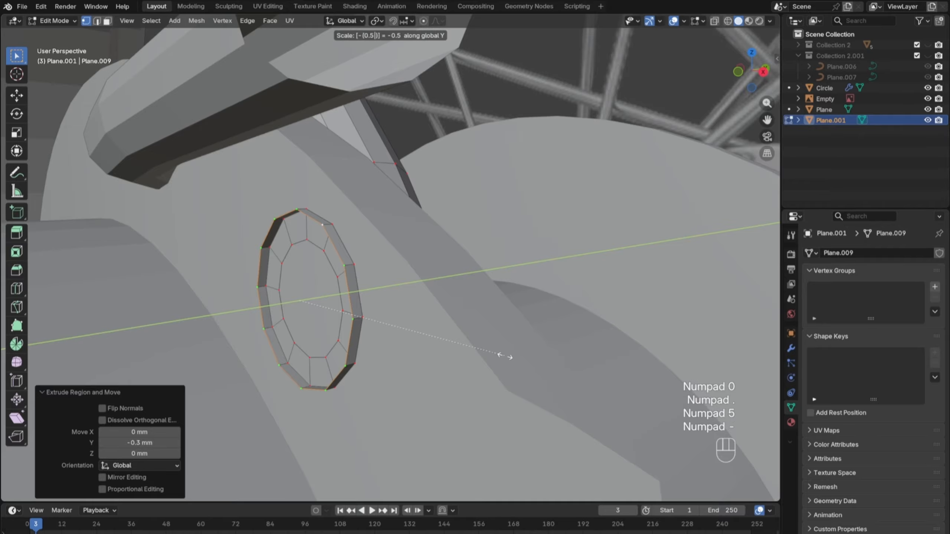
pyautogui.rightClick(505, 355)
pyautogui.hotkey('ctrl', 'z')
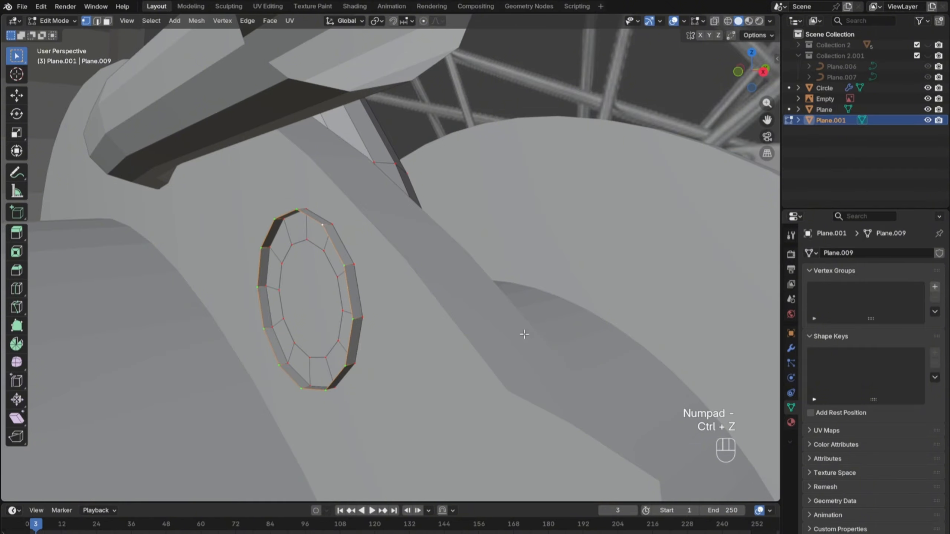
# Step: Extrude the second spoke's head edge loop a further -0.5 mm along Y and scale it by 0.8
pyautogui.press('e')
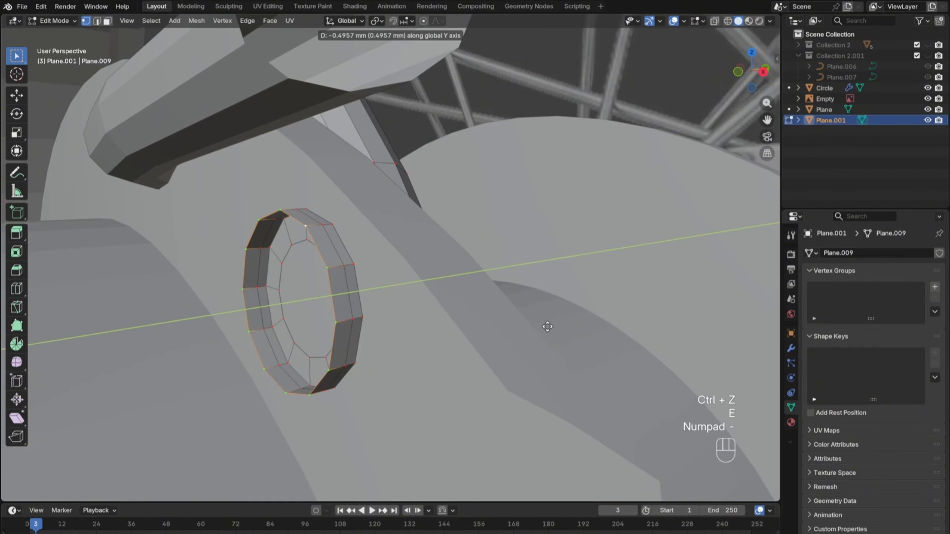
pyautogui.write('0.5')
pyautogui.press('KP_Enter')
pyautogui.moveTo(472, 328); pyautogui.dragTo(454, 324, button='middle')
pyautogui.write('s0.8')
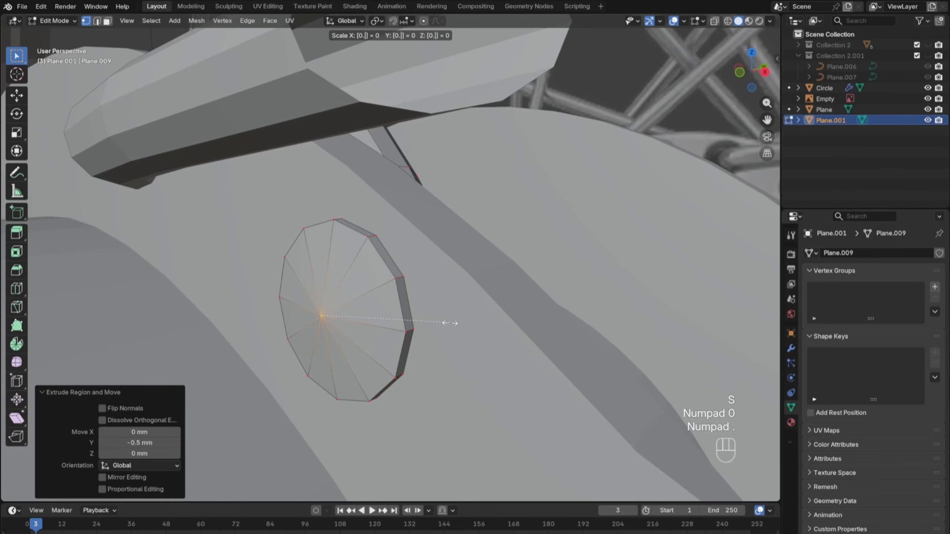
pyautogui.press('KP_Enter')
# Step: Fill the open end of the second spoke's head with a face
pyautogui.press('f')
pyautogui.moveTo(450, 323)
pyautogui.mouseDown(button='middle')
pyautogui.moveTo(407, 324)
pyautogui.moveTo(438, 328)
pyautogui.mouseUp(button='middle')
pyautogui.press('g')
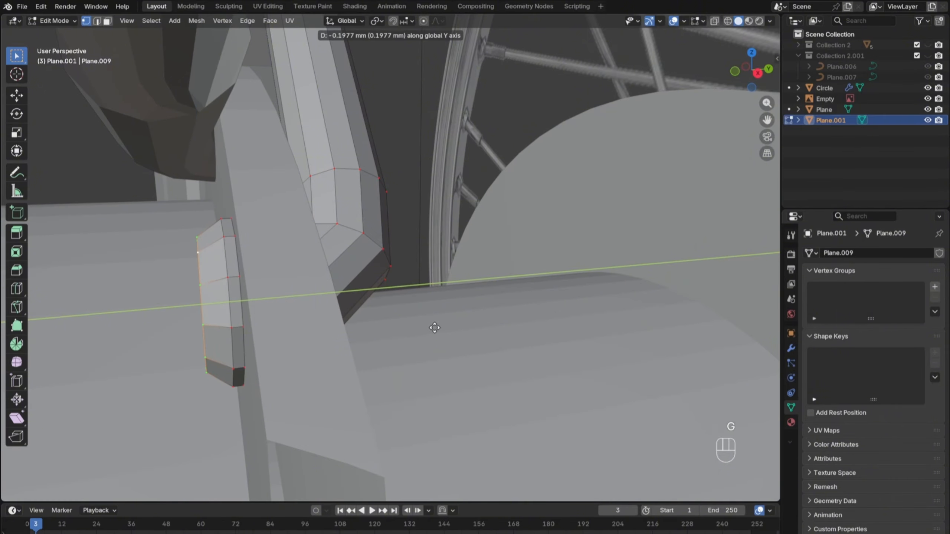
pyautogui.click(438, 328)
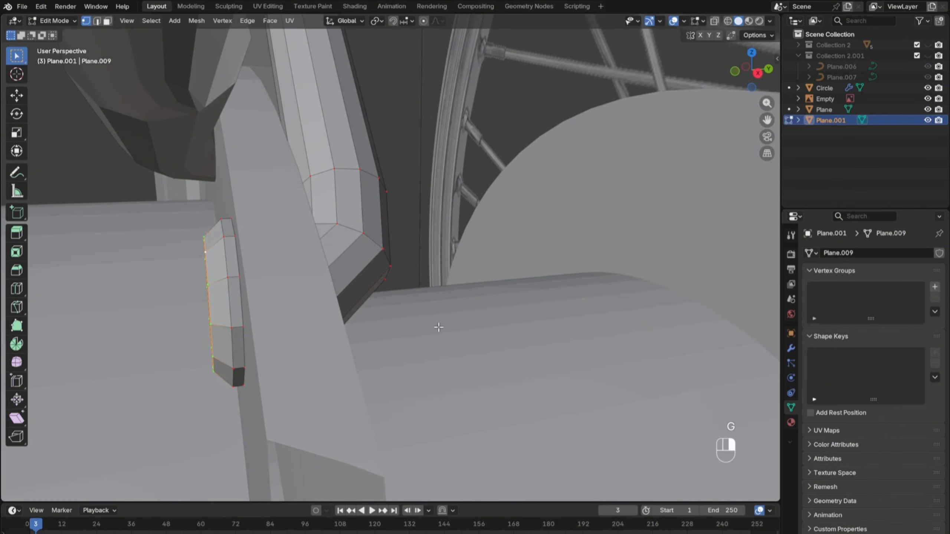
# Step: Leave mesh editing, check the spoke head on the hub flange, and select the first spoke to inspect its nipple
pyautogui.press('Tab')
pyautogui.scroll(-6, 408, 306)
pyautogui.click(426, 118)
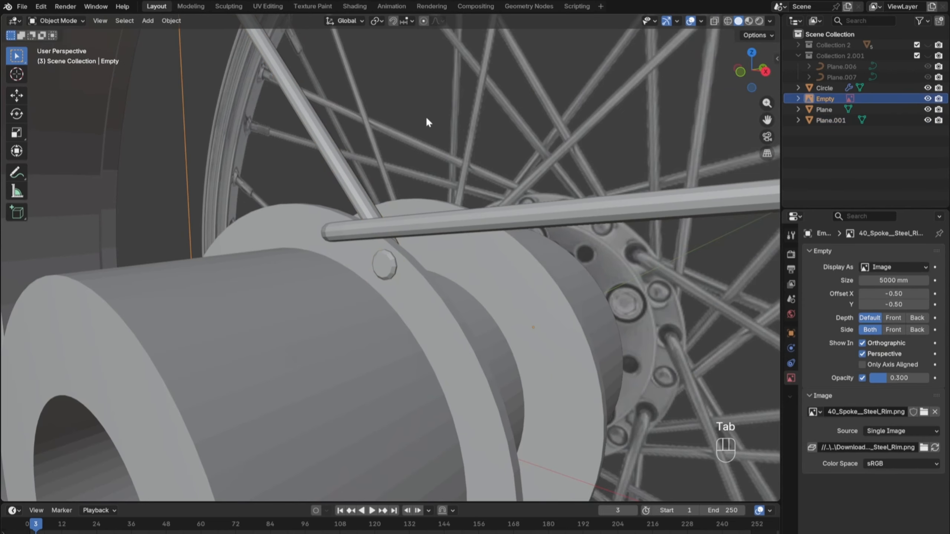
pyautogui.moveTo(426, 118); pyautogui.dragTo(439, 161, button='middle')
pyautogui.click(390, 275)
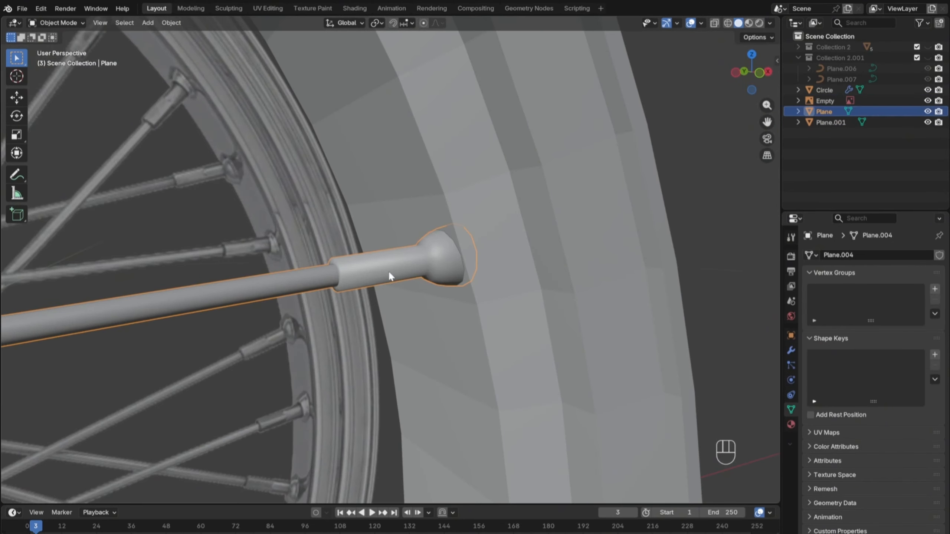
pyautogui.keyDown('shift'); pyautogui.moveTo(390, 276); pyautogui.dragTo(409, 310, button='middle'); pyautogui.keyUp('shift')
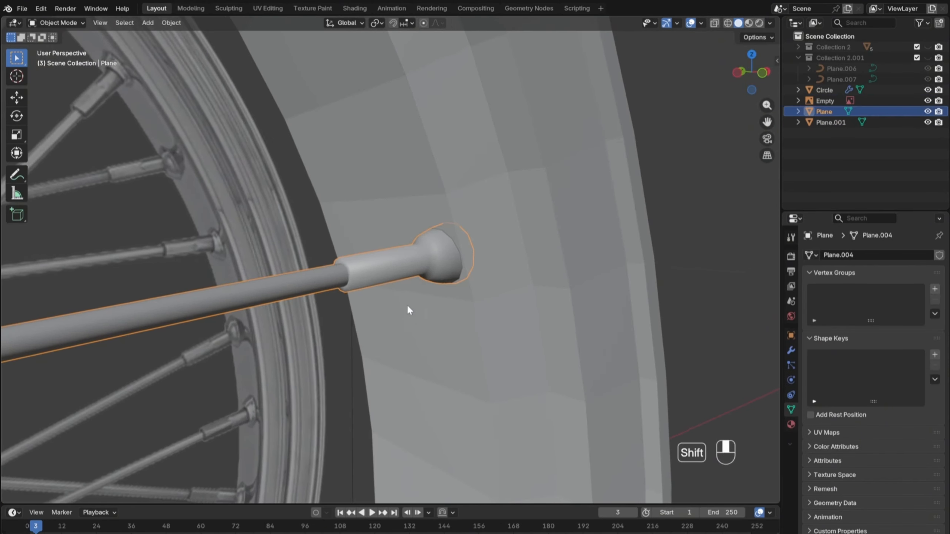
# Step: Bevel the edge loop at the inner end of the first spoke's nipple by 0.3 mm with 2 segments
pyautogui.scroll(4, 409, 310)
pyautogui.press('Tab')
pyautogui.keyDown('alt'); pyautogui.click(491, 364); pyautogui.keyUp('alt')
pyautogui.hotkey('ctrl', 'b')
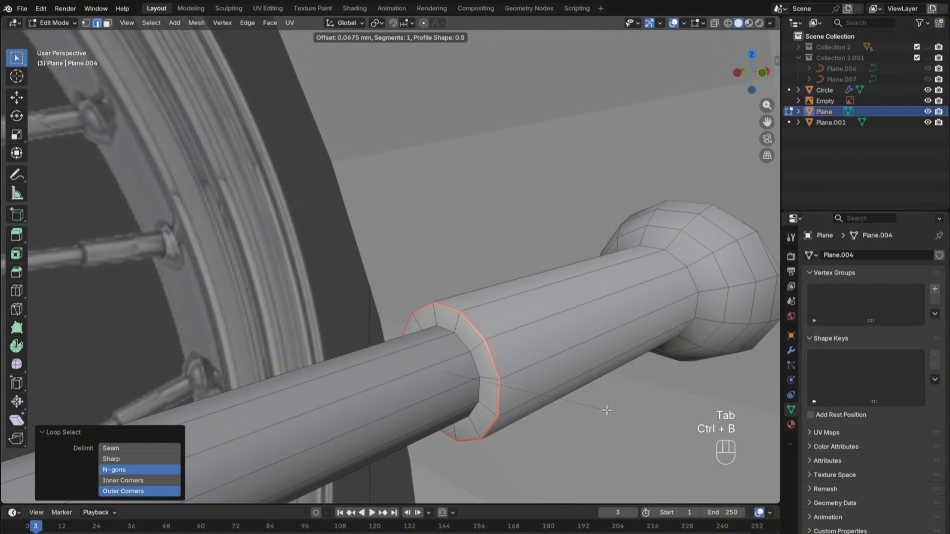
pyautogui.scroll(1, 611, 411)
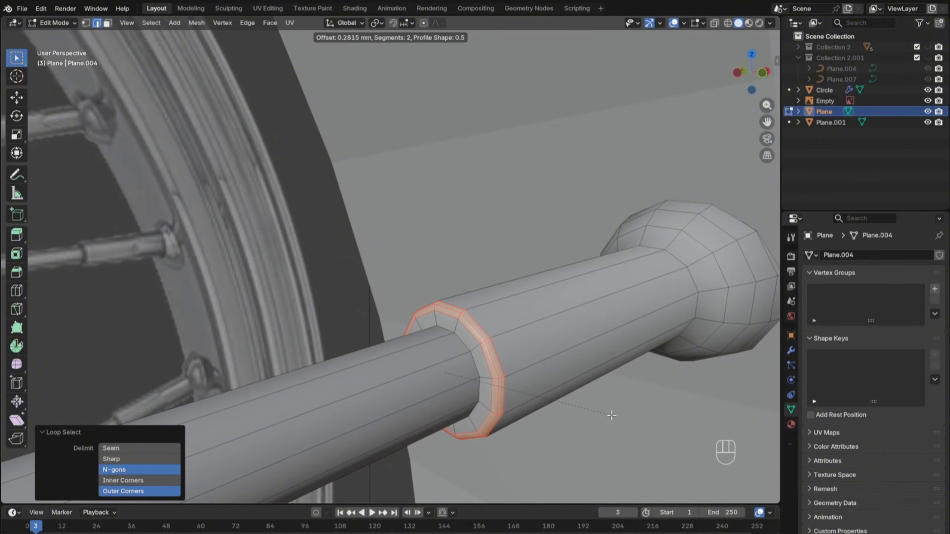
pyautogui.press('KP_0')
pyautogui.press('KP_Decimal')
pyautogui.press('KP_3')
pyautogui.press('KP_Enter')
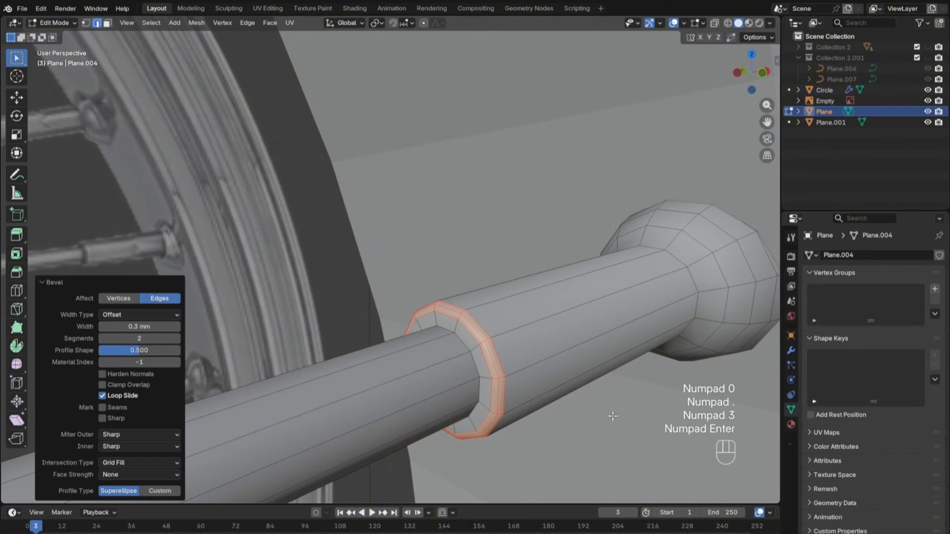
pyautogui.press('Tab')
# Step: Try a loop cut around the end ring of the first spoke's nipple, undo it and leave mesh editing
pyautogui.press('Tab')
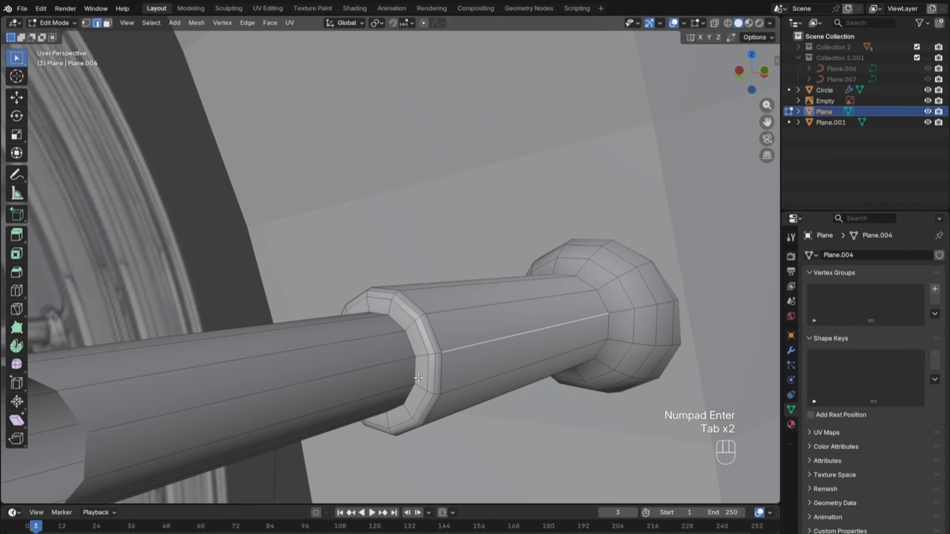
pyautogui.hotkey('ctrl', 'r')
pyautogui.click(418, 355)
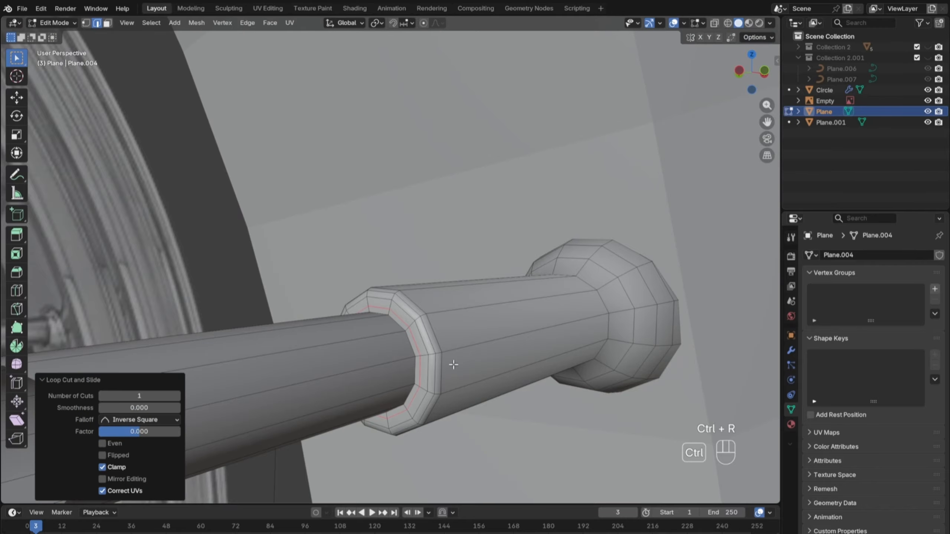
pyautogui.hotkey('ctrl', 'z')
pyautogui.press('Tab')
# Step: Bevel the edge loop at the inner end of the second spoke's nipple by 0.3 mm and leave mesh editing
pyautogui.scroll(5, 524, 408)
pyautogui.scroll(-11, 510, 429)
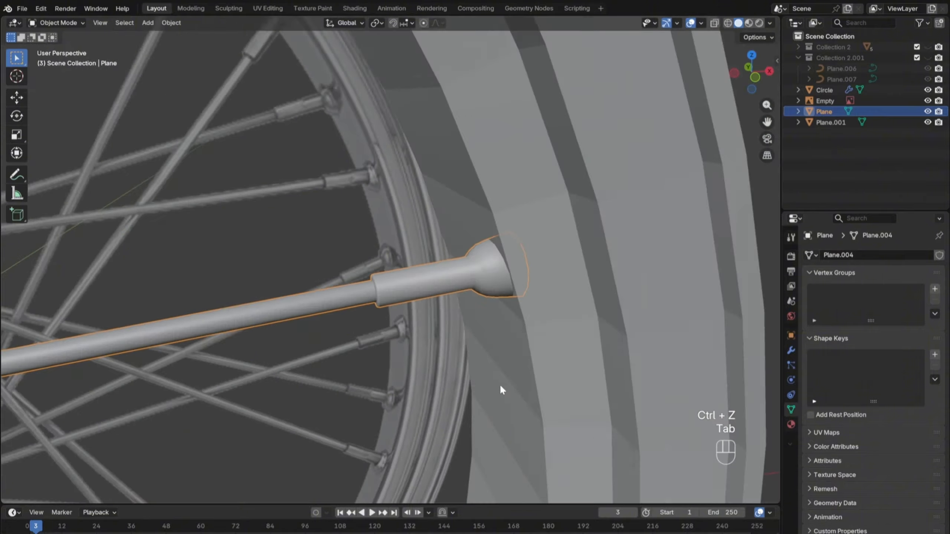
pyautogui.press('Tab')
pyautogui.keyDown('shift'); pyautogui.moveTo(286, 358); pyautogui.dragTo(513, 396, button='middle'); pyautogui.keyUp('shift')
pyautogui.scroll(-3, 523, 362)
pyautogui.moveTo(524, 358); pyautogui.dragTo(365, 269, button='middle')
pyautogui.keyDown('alt'); pyautogui.moveTo(307, 231); pyautogui.dragTo(495, 269, button='middle'); pyautogui.keyUp('alt')
pyautogui.scroll(6, 317, 212)
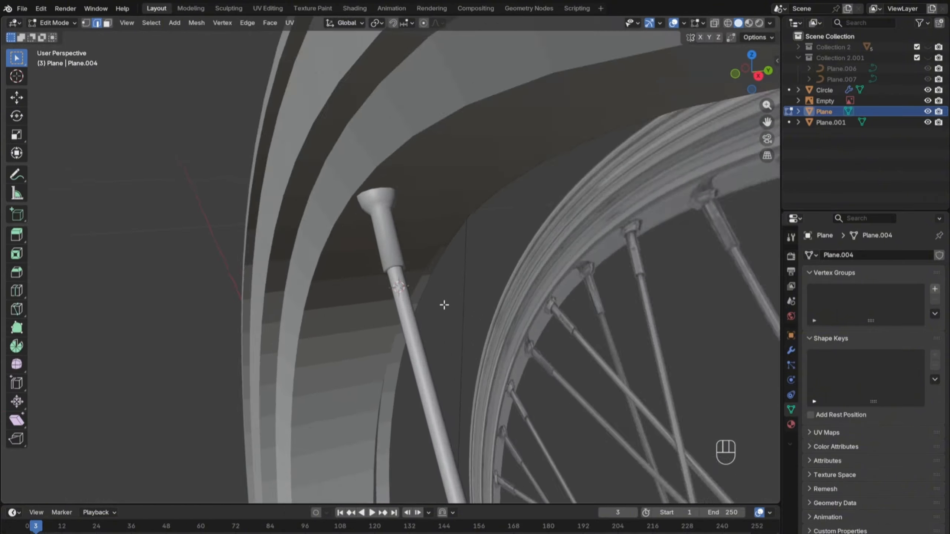
pyautogui.press('Tab')
pyautogui.click(395, 259)
pyautogui.press('Tab')
pyautogui.scroll(2, 395, 308)
pyautogui.keyDown('ctrl'); pyautogui.click(395, 307); pyautogui.keyUp('ctrl')
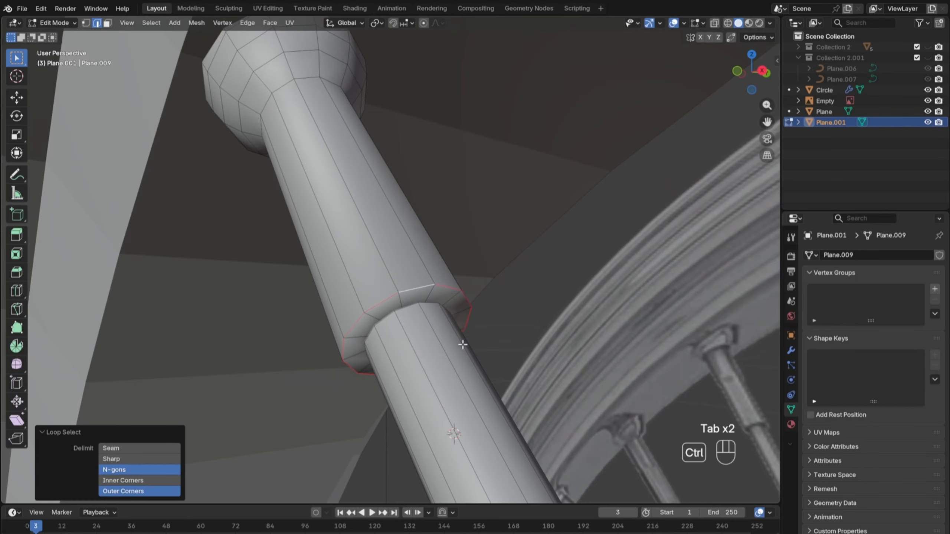
pyautogui.press('KP_Decimal')
pyautogui.press('KP_3')
pyautogui.press('KP_Enter')
pyautogui.press('Tab')
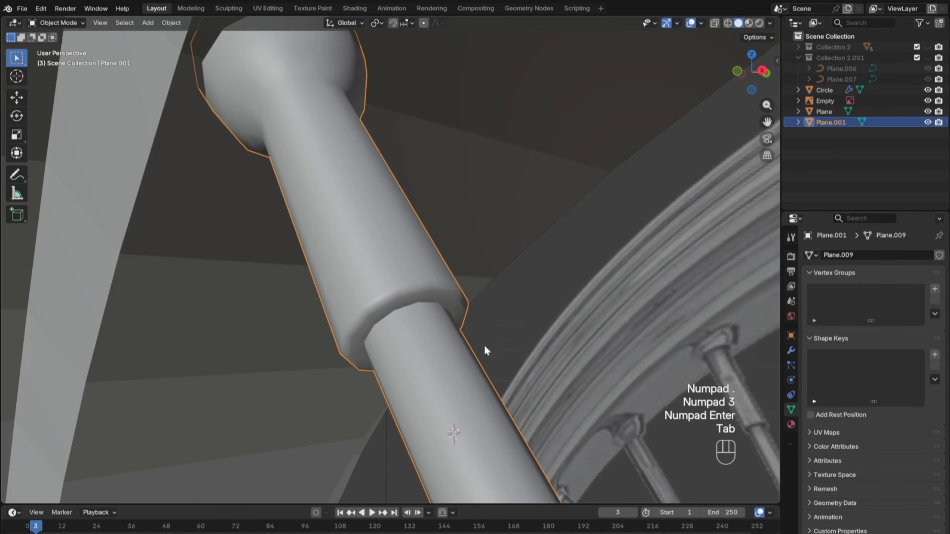
# Step: Bevel the edge loop around the flat end face of the second spoke's head at the hub by 0.05 mm with 1 segment
pyautogui.click(480, 318)
pyautogui.scroll(-4, 560, 418)
pyautogui.moveTo(480, 318); pyautogui.dragTo(337, 149, button='middle')
pyautogui.scroll(-3, 560, 417)
pyautogui.scroll(4, 414, 362)
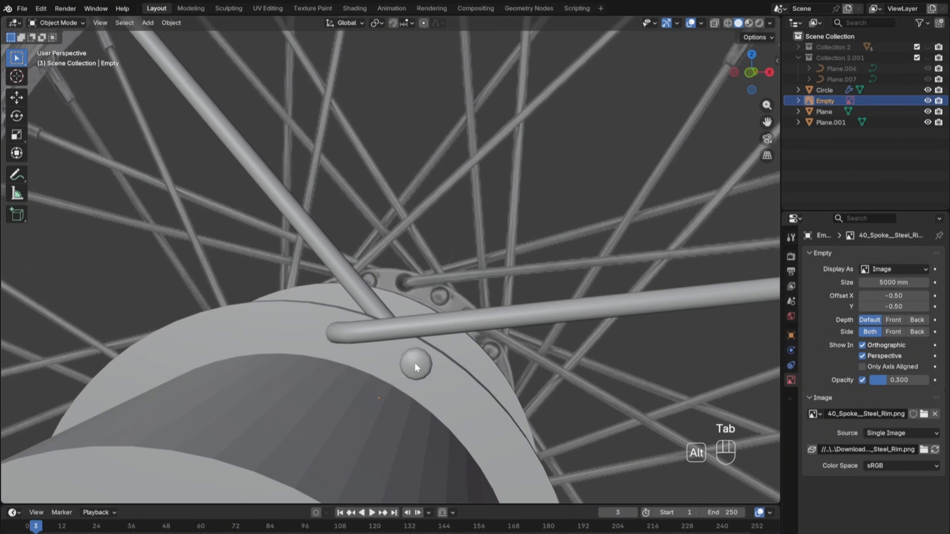
pyautogui.keyDown('alt'); pyautogui.middleClick(415, 362); pyautogui.keyUp('alt')
pyautogui.scroll(4, 420, 299)
pyautogui.scroll(3, 421, 299)
pyautogui.click(456, 314)
pyautogui.scroll(3, 455, 316)
pyautogui.press('Tab')
pyautogui.moveTo(456, 316); pyautogui.dragTo(528, 316, button='middle')
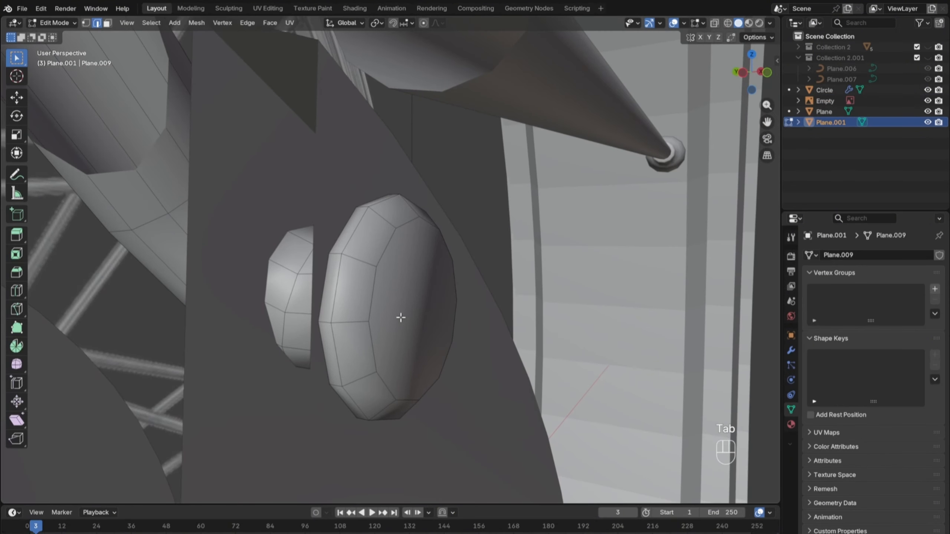
pyautogui.moveTo(401, 316); pyautogui.dragTo(364, 301, button='middle')
pyautogui.keyDown('alt'); pyautogui.click(364, 302); pyautogui.keyUp('alt')
pyautogui.hotkey('ctrl', 'b')
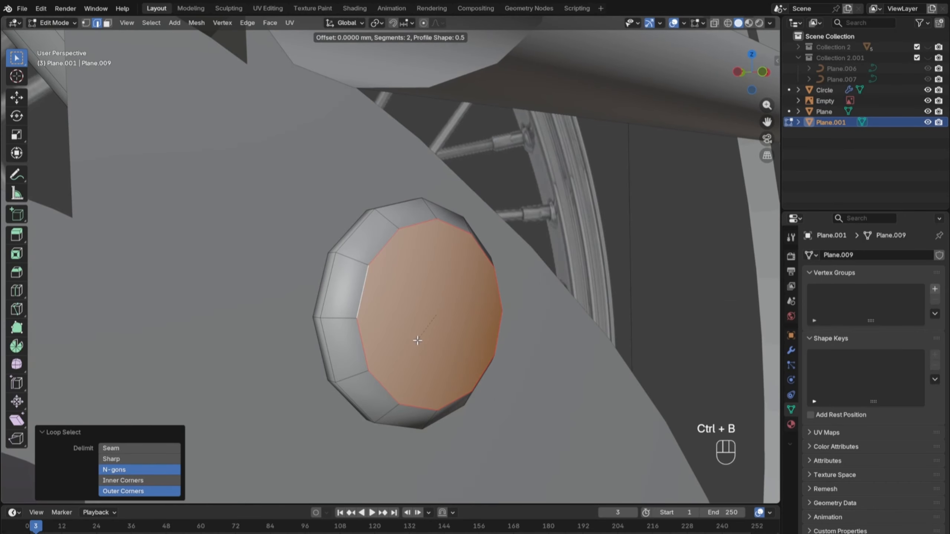
pyautogui.press('shift')
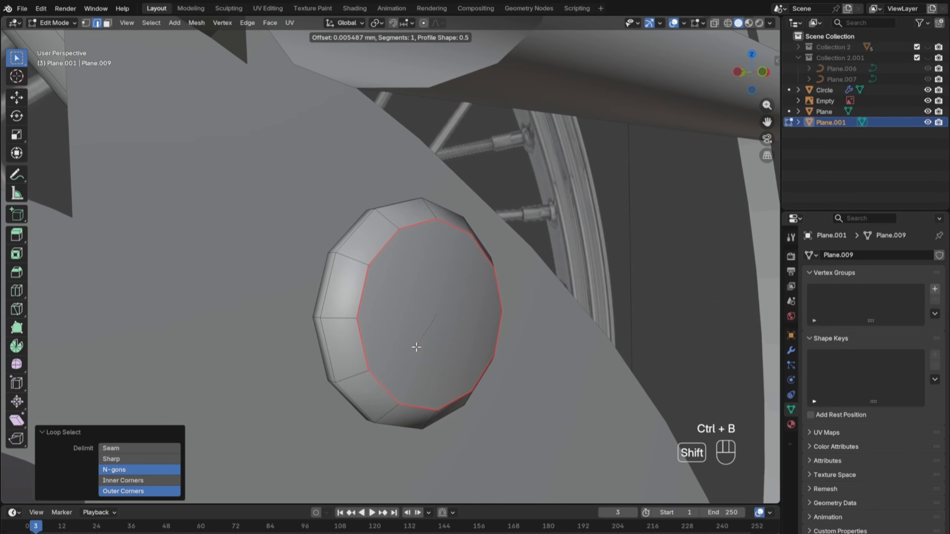
pyautogui.write('.05')
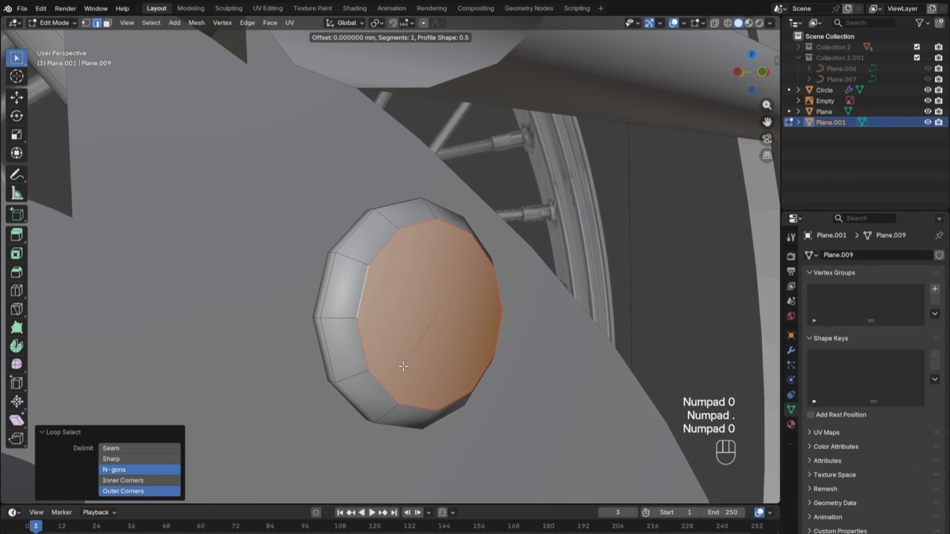
pyautogui.press('KP_Enter')
# Step: Try a loop cut around the side of the second spoke's head and undo it
pyautogui.hotkey('ctrl', 'r')
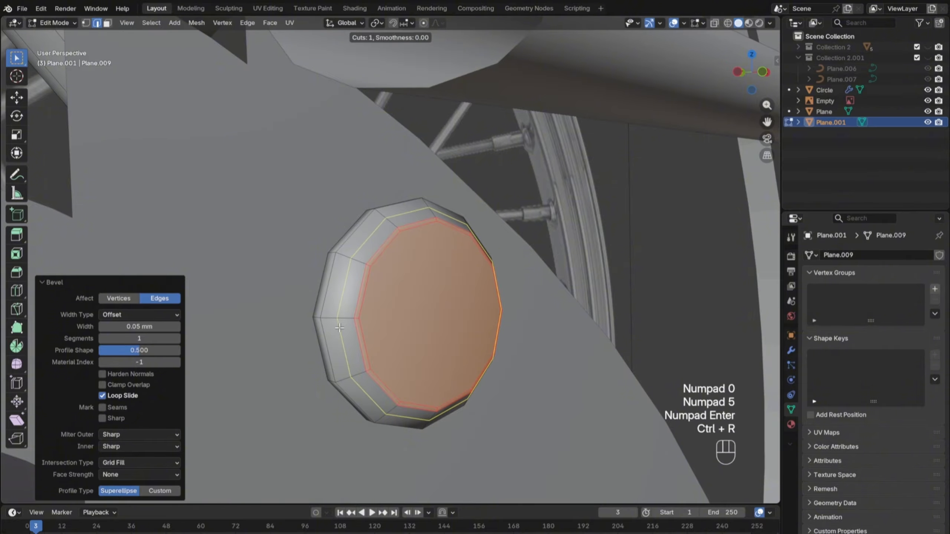
pyautogui.click(334, 328)
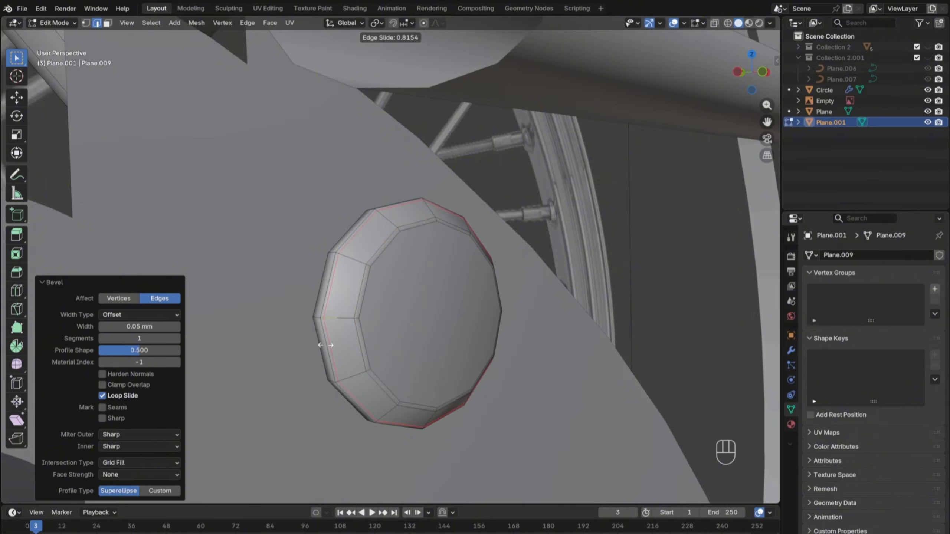
pyautogui.hotkey('ctrl', 'z')
pyautogui.hotkey('ctrl', 'z')
# Step: Bevel the outer edge loop of the second spoke's head by 0.05 mm
pyautogui.hotkey('ctrl', 'b')
pyautogui.write('0.0')
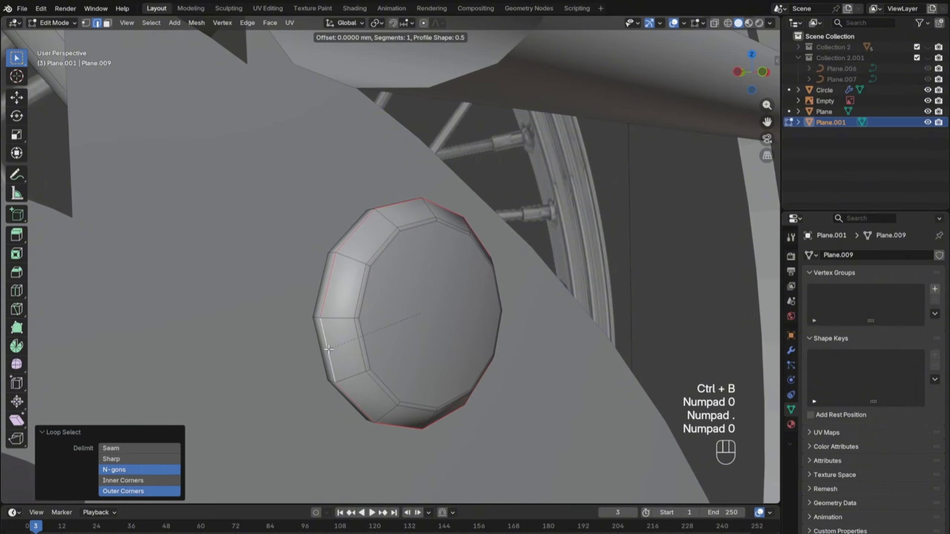
pyautogui.write('5')
pyautogui.press('KP_Enter')
# Step: Switch mesh editing from the second spoke to the first spoke at its head on the hub flange
pyautogui.press('Tab')
pyautogui.moveTo(662, 303); pyautogui.dragTo(542, 280, button='middle')
pyautogui.click(542, 280)
pyautogui.press('Tab')
# Step: Try to bevel the edge loop around the end face of the first spoke's head, and undo it
pyautogui.keyDown('alt'); pyautogui.click(592, 282); pyautogui.keyUp('alt')
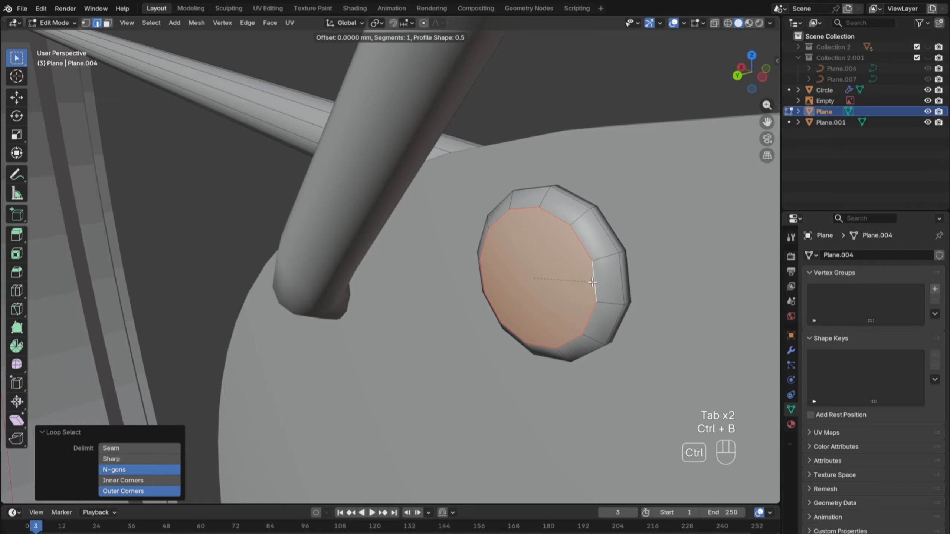
pyautogui.write('5')
pyautogui.press('BackSpace')
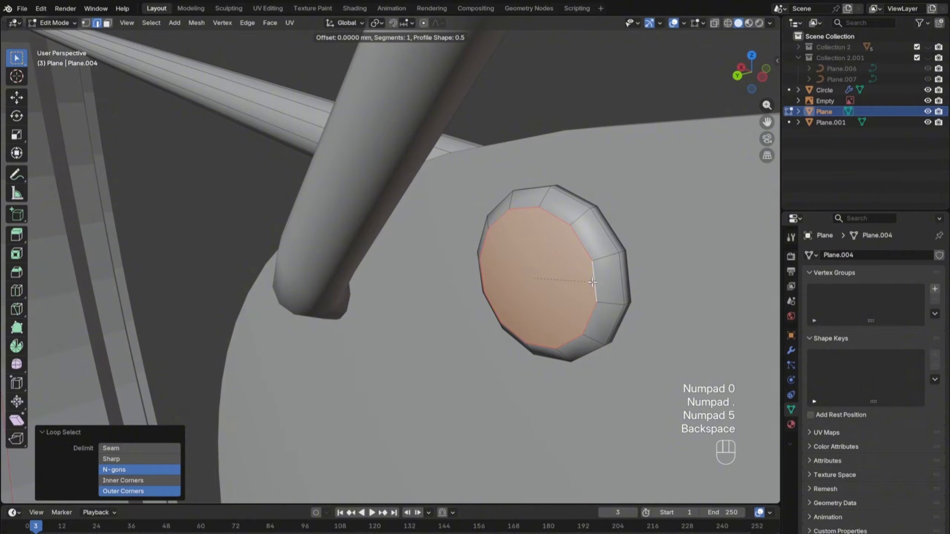
pyautogui.press('KP_Enter')
pyautogui.moveTo(592, 282)
pyautogui.mouseDown(button='middle')
pyautogui.moveTo(563, 276)
pyautogui.moveTo(583, 291)
pyautogui.mouseUp(button='middle')
pyautogui.hotkey('ctrl', 'z')
pyautogui.hotkey('ctrl', 'z')
# Step: Bevel the edge loop around the end face of the first spoke's head by 0.05 mm
pyautogui.keyDown('alt'); pyautogui.click(483, 282); pyautogui.keyUp('alt')
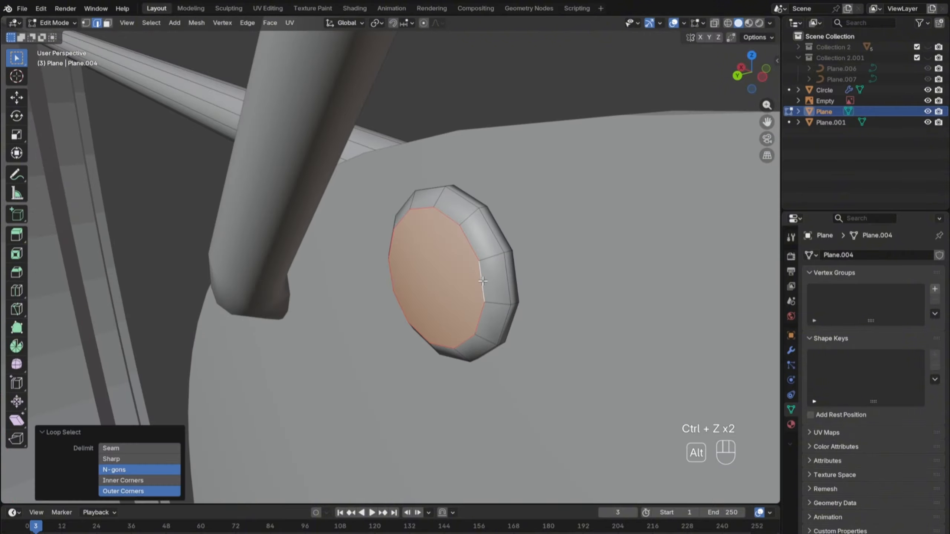
pyautogui.press('KP_Decimal')
pyautogui.press('KP_0')
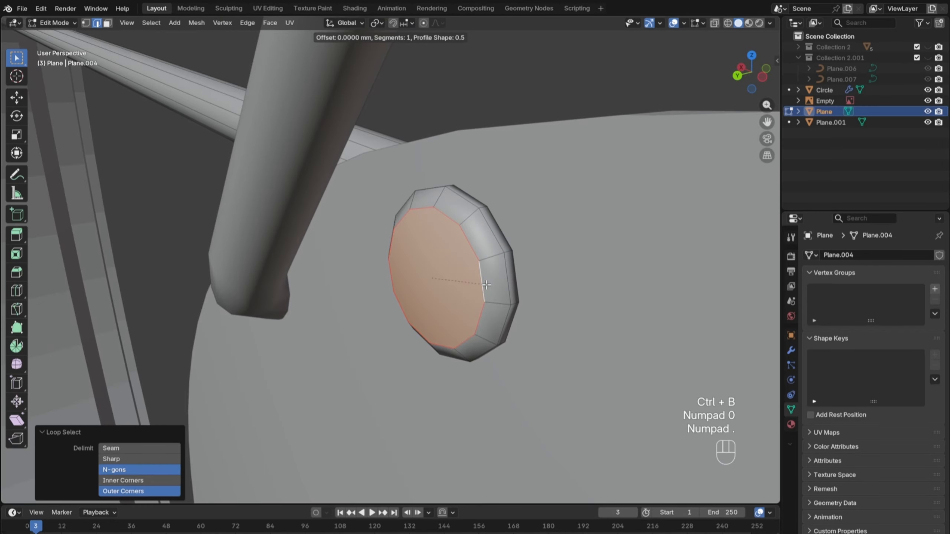
pyautogui.press('KP_5')
pyautogui.press('KP_Enter')
# Step: Bevel the outer edge loop of the first spoke's head like the second spoke's, and leave mesh editing
pyautogui.keyDown('alt'); pyautogui.click(505, 278); pyautogui.keyUp('alt')
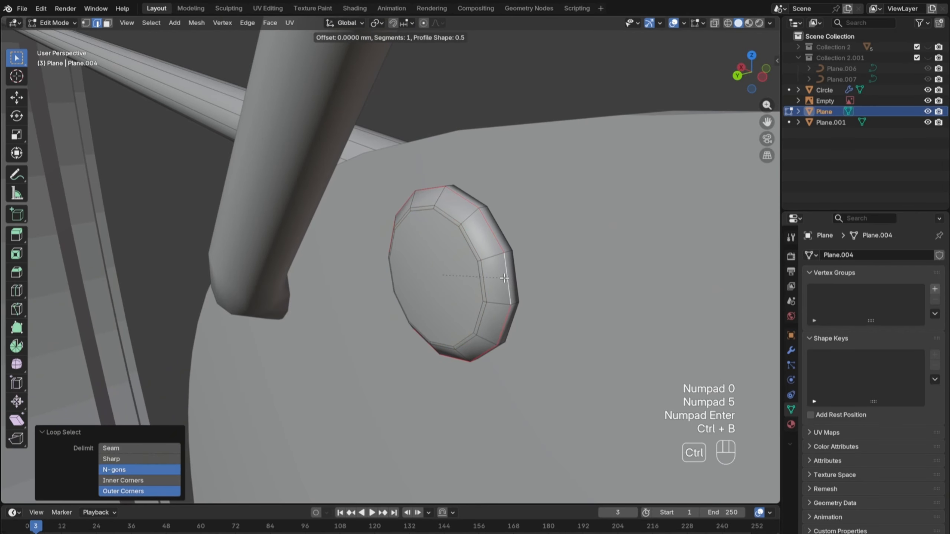
pyautogui.press('KP_5')
pyautogui.press('KP_Enter')
pyautogui.press('Tab')
# Step: Examine the two spokes' heads at the hub and their nipples at the rim from several angles
pyautogui.scroll(-5, 552, 143)
pyautogui.moveTo(552, 142); pyautogui.dragTo(496, 251, button='middle')
pyautogui.press('Tab')
pyautogui.press('Tab')
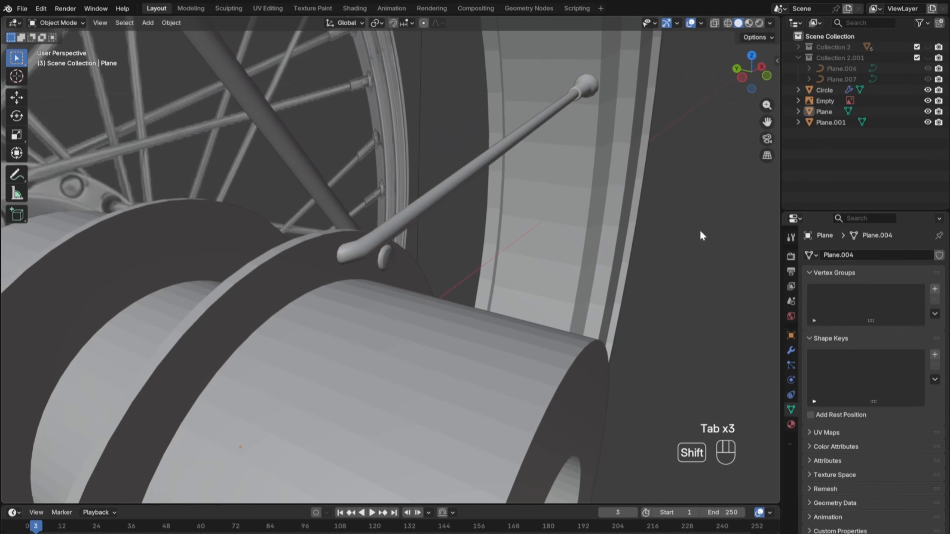
pyautogui.keyDown('shift'); pyautogui.moveTo(700, 230); pyautogui.dragTo(565, 319, button='middle'); pyautogui.keyUp('shift')
pyautogui.keyDown('alt'); pyautogui.middleClick(627, 289); pyautogui.keyUp('alt')
pyautogui.scroll(4, 613, 293)
pyautogui.moveTo(613, 294); pyautogui.dragTo(561, 318, button='middle')
pyautogui.scroll(-6, 265, 344)
pyautogui.scroll(-5, 266, 344)
pyautogui.keyDown('shift'); pyautogui.moveTo(309, 275); pyautogui.dragTo(613, 348, button='middle'); pyautogui.keyUp('shift')
pyautogui.moveTo(614, 348); pyautogui.dragTo(546, 292, button='middle')
pyautogui.keyDown('alt'); pyautogui.middleClick(365, 181); pyautogui.keyUp('alt')
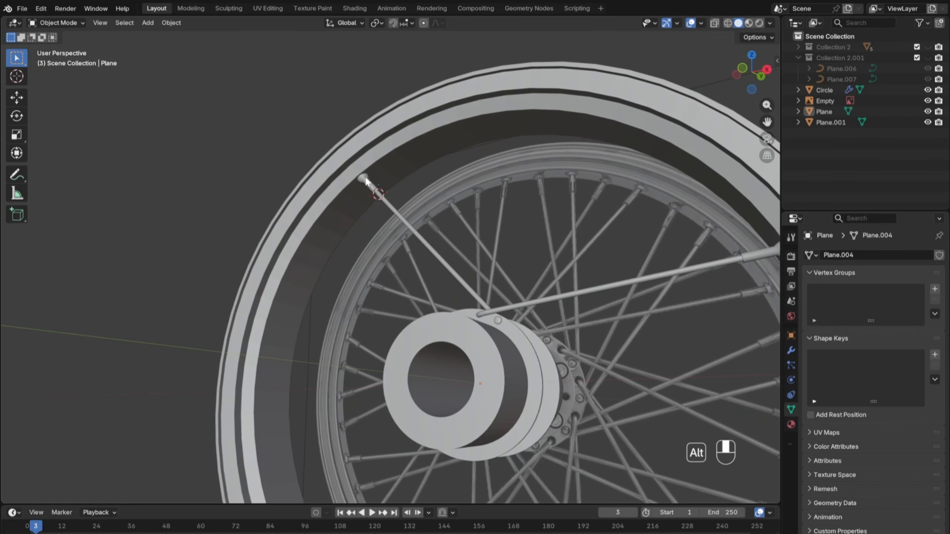
pyautogui.scroll(6, 411, 357)
pyautogui.moveTo(412, 359); pyautogui.dragTo(313, 202, button='middle')
pyautogui.scroll(-4, 562, 424)
pyautogui.scroll(-8, 501, 340)
# Step: In a front wireframe view, spin the first spoke's whole mesh around the wheel centre about the Y axis in 9 steps
pyautogui.press('KP_1')
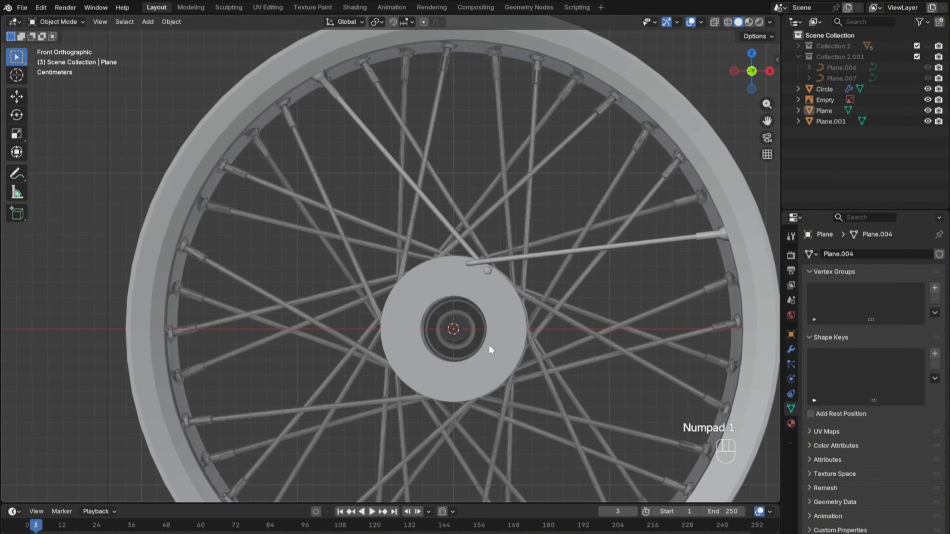
pyautogui.click(576, 253)
pyautogui.press('Tab')
pyautogui.keyDown('shift'); pyautogui.moveTo(569, 318); pyautogui.dragTo(475, 316, button='middle'); pyautogui.keyUp('shift')
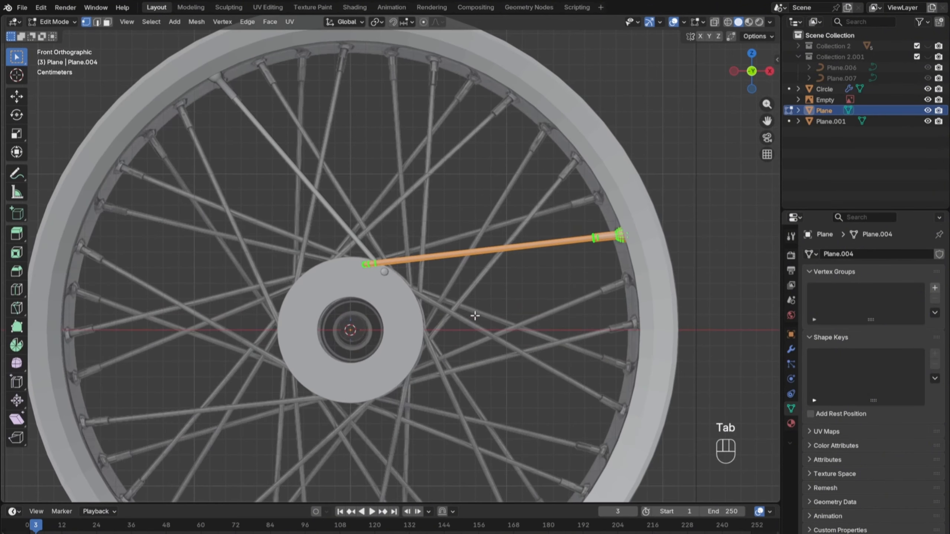
pyautogui.click(15, 346)
pyautogui.scroll(-1, 511, 338)
pyautogui.keyDown('shift'); pyautogui.moveTo(513, 336); pyautogui.dragTo(558, 313, button='middle'); pyautogui.keyUp('shift')
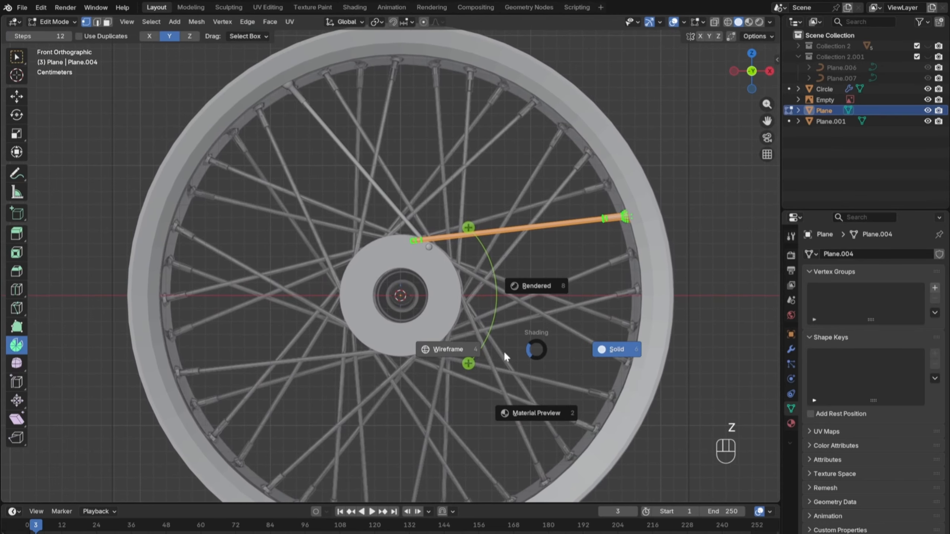
pyautogui.click(486, 359)
pyautogui.moveTo(469, 363)
pyautogui.mouseDown()
pyautogui.moveTo(317, 248)
pyautogui.moveTo(451, 253)
pyautogui.mouseUp()
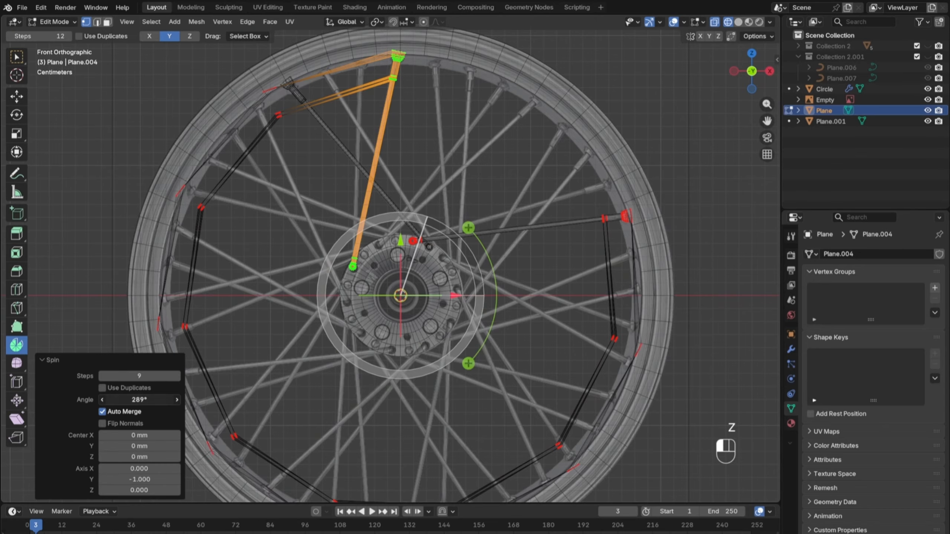
# Step: Set the spin angle of the first spoke to 324°
pyautogui.click(132, 400)
pyautogui.write('324')
pyautogui.press('Return')
pyautogui.keyDown('shift'); pyautogui.moveTo(496, 180); pyautogui.dragTo(493, 206, button='middle'); pyautogui.keyUp('shift')
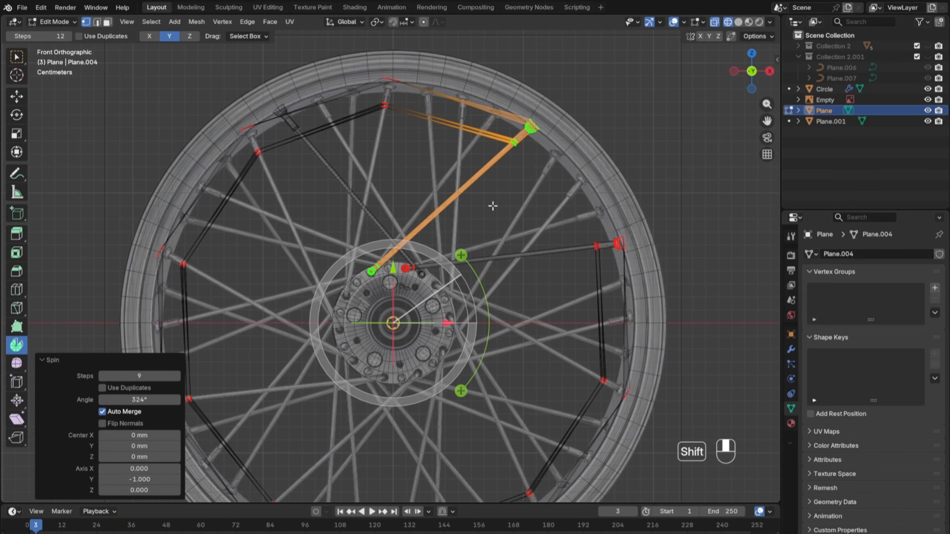
# Step: Make the spoke's spin produce separate duplicates and check the copies against the reference wheel at rim and hub
pyautogui.click(117, 388)
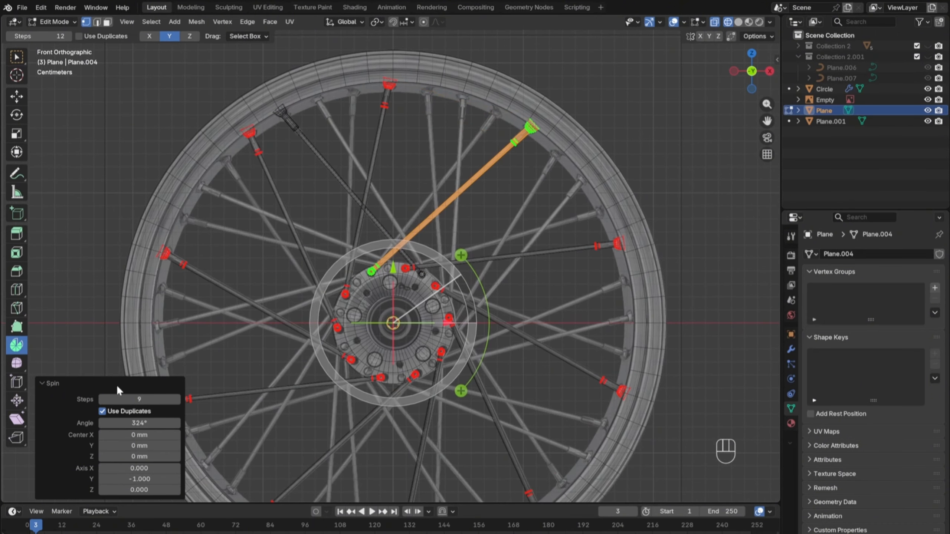
pyautogui.scroll(5, 434, 326)
pyautogui.keyDown('shift'); pyautogui.moveTo(657, 144); pyautogui.dragTo(500, 397, button='middle'); pyautogui.keyUp('shift')
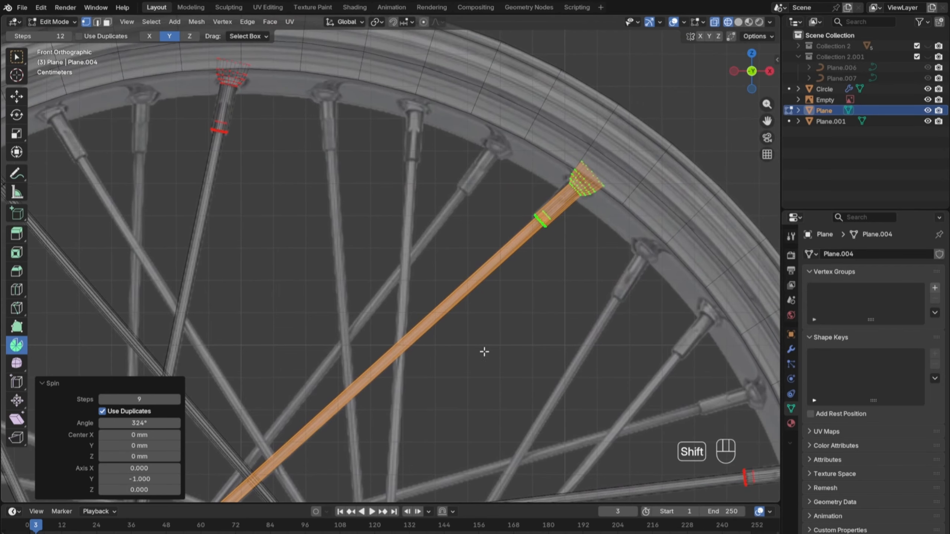
pyautogui.keyDown('shift'); pyautogui.moveTo(404, 359); pyautogui.dragTo(614, 239, button='middle'); pyautogui.keyUp('shift')
pyautogui.keyDown('shift'); pyautogui.moveTo(452, 267); pyautogui.dragTo(635, 173, button='middle'); pyautogui.keyUp('shift')
pyautogui.keyDown('shift'); pyautogui.moveTo(423, 442); pyautogui.dragTo(560, 213, button='middle'); pyautogui.keyUp('shift')
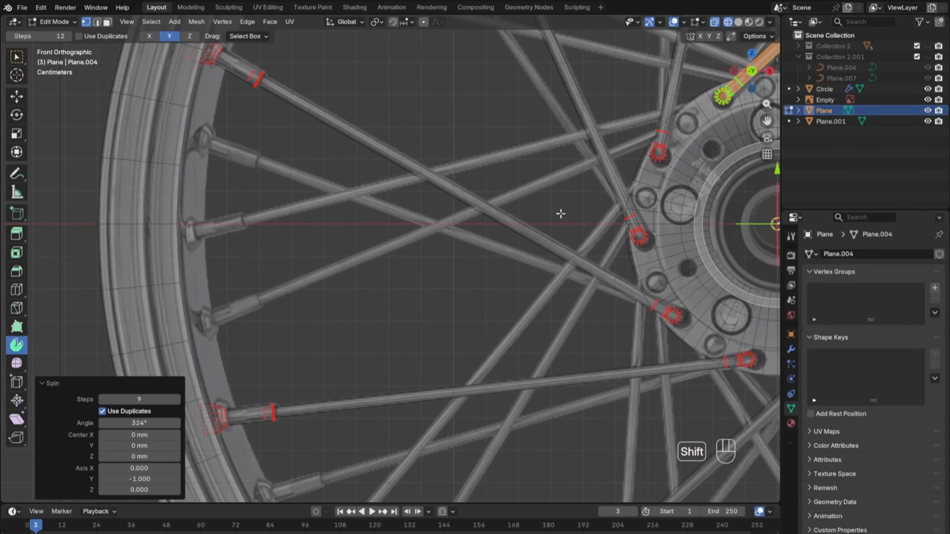
pyautogui.keyDown('shift'); pyautogui.moveTo(702, 418); pyautogui.dragTo(386, 478, button='middle'); pyautogui.keyUp('shift')
pyautogui.scroll(-3, 373, 361)
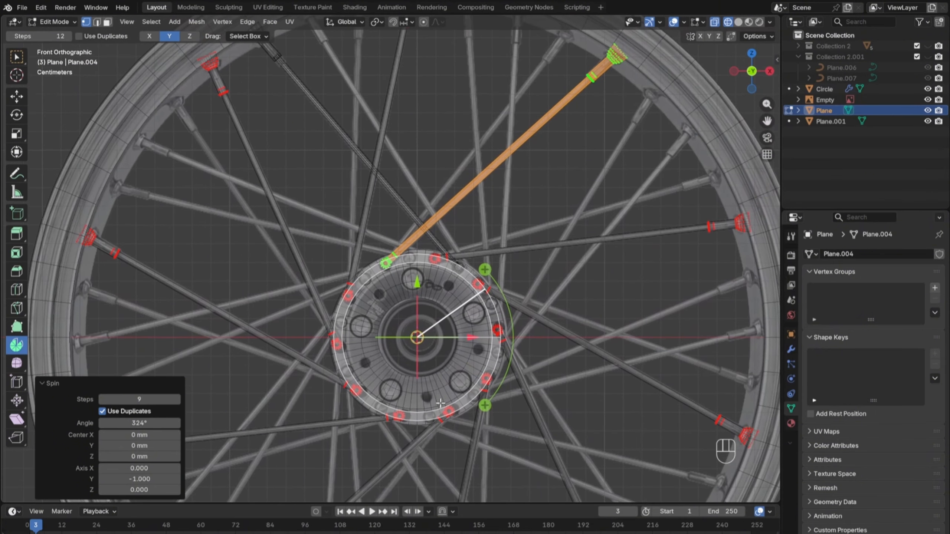
pyautogui.scroll(1, 417, 391)
pyautogui.keyDown('shift'); pyautogui.moveTo(418, 391); pyautogui.dragTo(455, 356, button='middle'); pyautogui.keyUp('shift')
pyautogui.scroll(1, 455, 357)
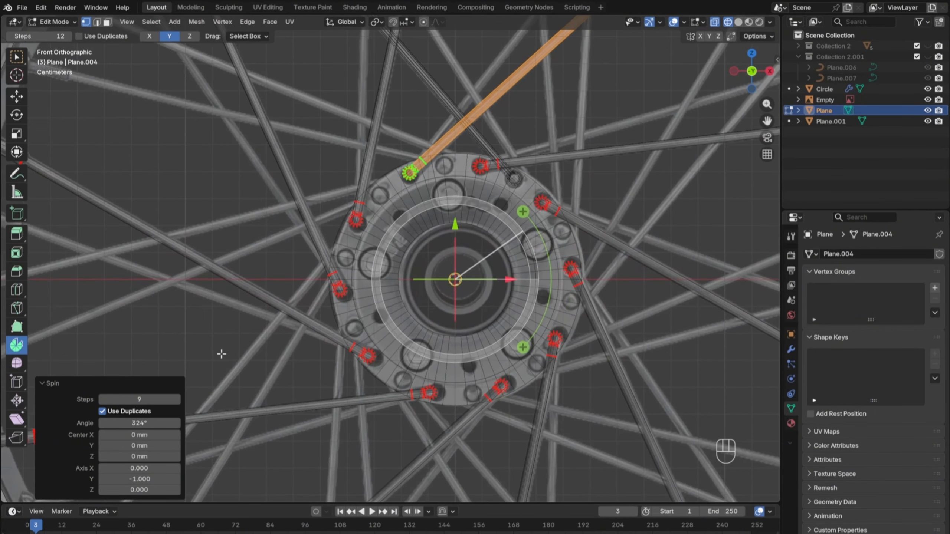
pyautogui.scroll(-1, 221, 345)
# Step: Leave mesh editing and look over the spun spokes in solid shading from an angle
pyautogui.press('Tab')
pyautogui.click(222, 336)
pyautogui.scroll(-1, 221, 336)
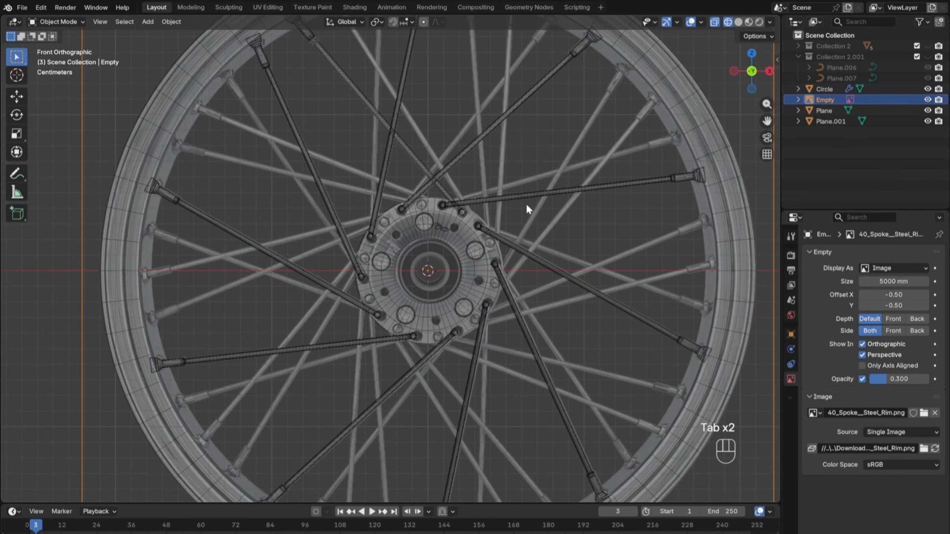
pyautogui.click(524, 194)
pyautogui.press('Tab')
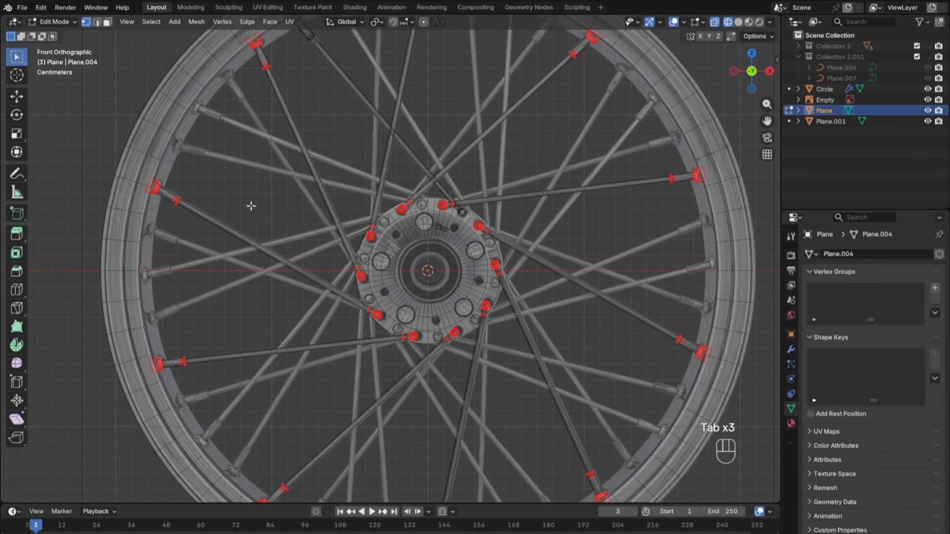
pyautogui.press('Tab')
pyautogui.click(326, 161)
pyautogui.moveTo(329, 164)
pyautogui.mouseDown(button='middle')
pyautogui.moveTo(388, 219)
pyautogui.moveTo(426, 221)
pyautogui.mouseUp(button='middle')
pyautogui.press('z')
pyautogui.moveTo(527, 208)
pyautogui.mouseDown(button='middle')
pyautogui.moveTo(410, 171)
pyautogui.moveTo(373, 180)
pyautogui.mouseUp(button='middle')
pyautogui.click(409, 165)
# Step: Spin the entire mesh of the remaining single spoke around the hub with 9 steps, working in the front wireframe view
pyautogui.press('KP_1')
pyautogui.press('z')
pyautogui.click(348, 165)
pyautogui.scroll(-2, 348, 167)
pyautogui.scroll(2, 380, 189)
pyautogui.press('Tab')
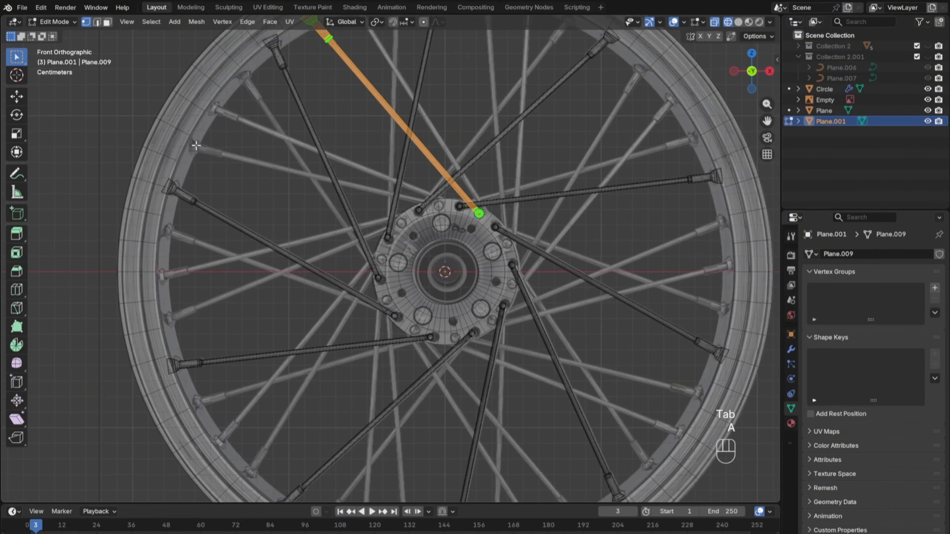
pyautogui.click(16, 347)
pyautogui.moveTo(513, 205); pyautogui.dragTo(371, 380)
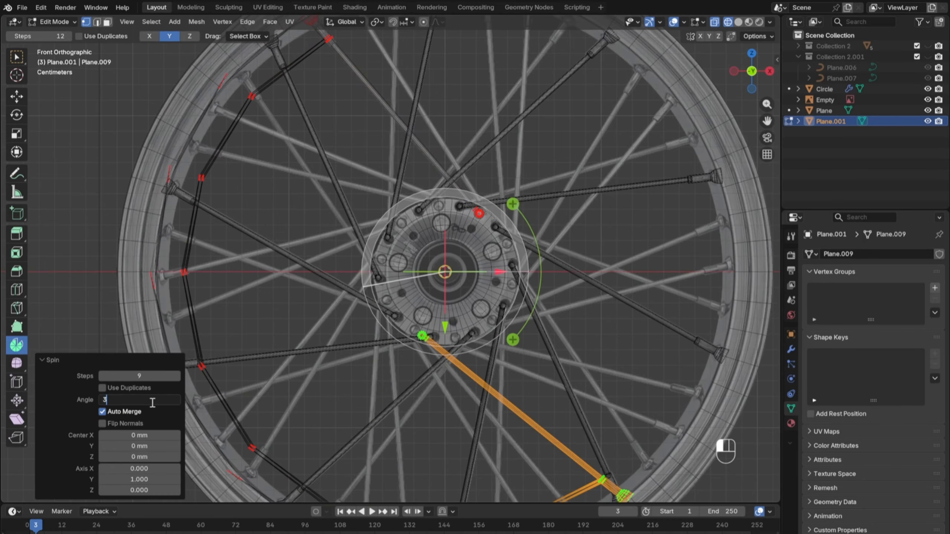
# Step: Set the second spoke's spin angle to 324° and make the spin produce separate duplicates
pyautogui.click(152, 403)
pyautogui.write('324.0')
pyautogui.press('Return')
pyautogui.keyDown('shift'); pyautogui.moveTo(424, 165); pyautogui.dragTo(413, 327, button='middle'); pyautogui.keyUp('shift')
pyautogui.scroll(2, 413, 328)
pyautogui.keyDown('shift'); pyautogui.moveTo(512, 253); pyautogui.dragTo(414, 332, button='middle'); pyautogui.keyUp('shift')
pyautogui.scroll(3, 414, 332)
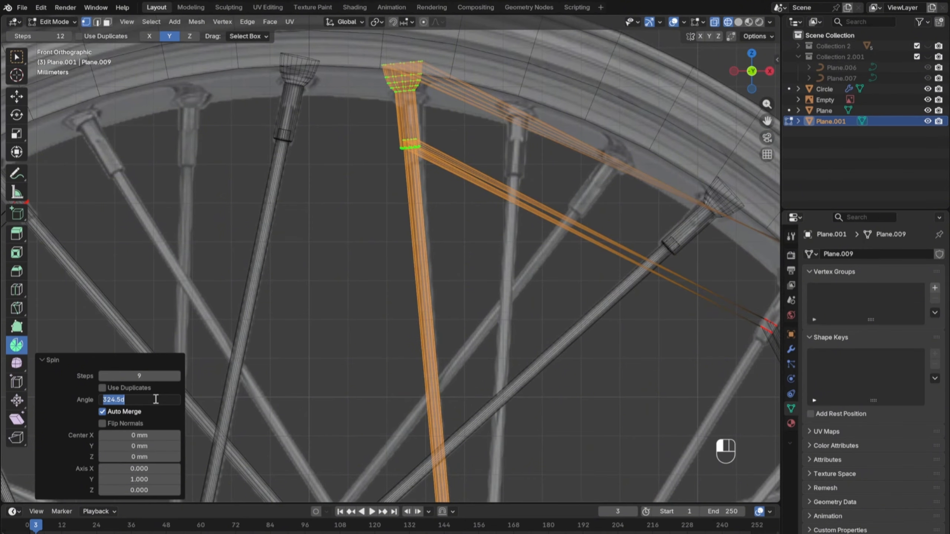
pyautogui.press('Return')
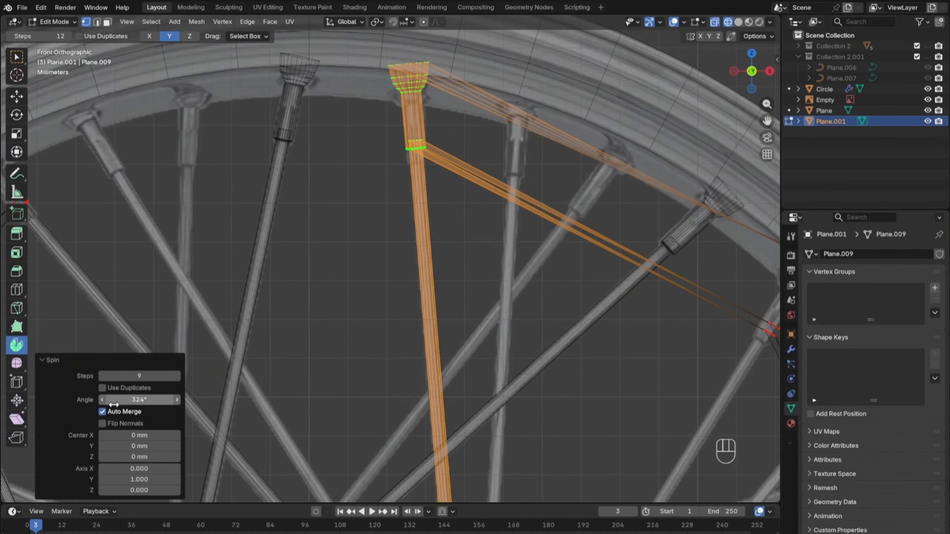
pyautogui.click(102, 388)
# Step: Examine how the duplicated second spokes line up with the reference image around the rim and hub
pyautogui.scroll(-5, 509, 333)
pyautogui.scroll(3, 515, 434)
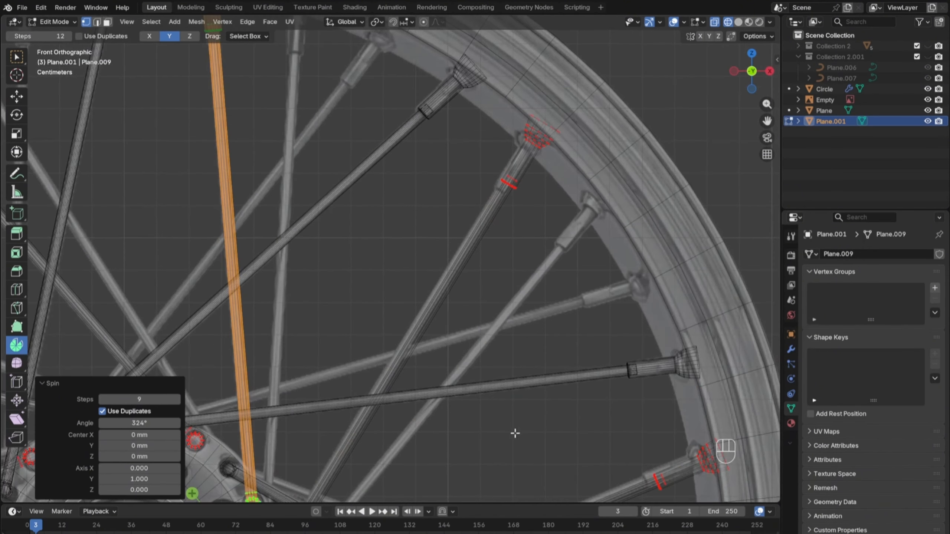
pyautogui.scroll(2, 494, 330)
pyautogui.keyDown('shift'); pyautogui.moveTo(512, 428); pyautogui.dragTo(492, 170, button='middle'); pyautogui.keyUp('shift')
pyautogui.scroll(-2, 494, 330)
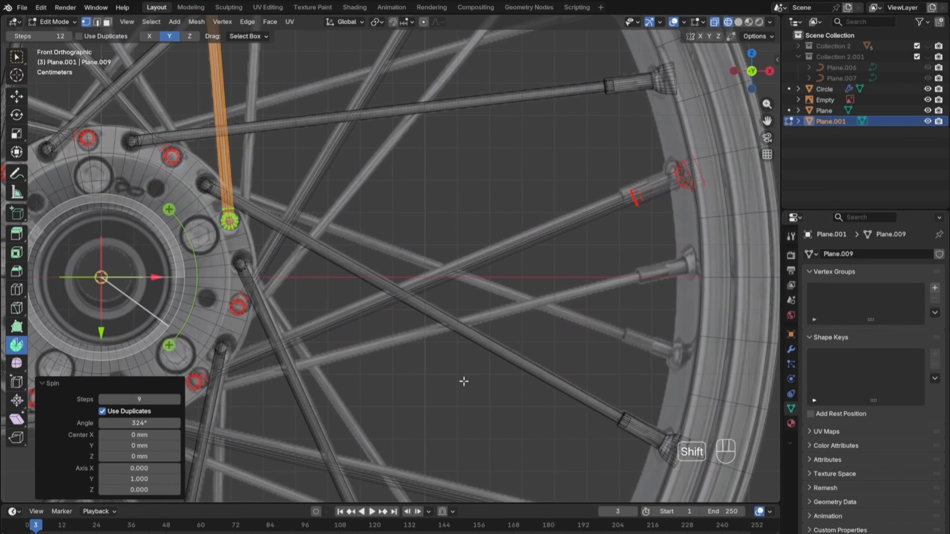
pyautogui.keyDown('shift'); pyautogui.moveTo(416, 466); pyautogui.dragTo(526, 222, button='middle'); pyautogui.keyUp('shift')
pyautogui.keyDown('shift'); pyautogui.moveTo(473, 354); pyautogui.dragTo(590, 262, button='middle'); pyautogui.keyUp('shift')
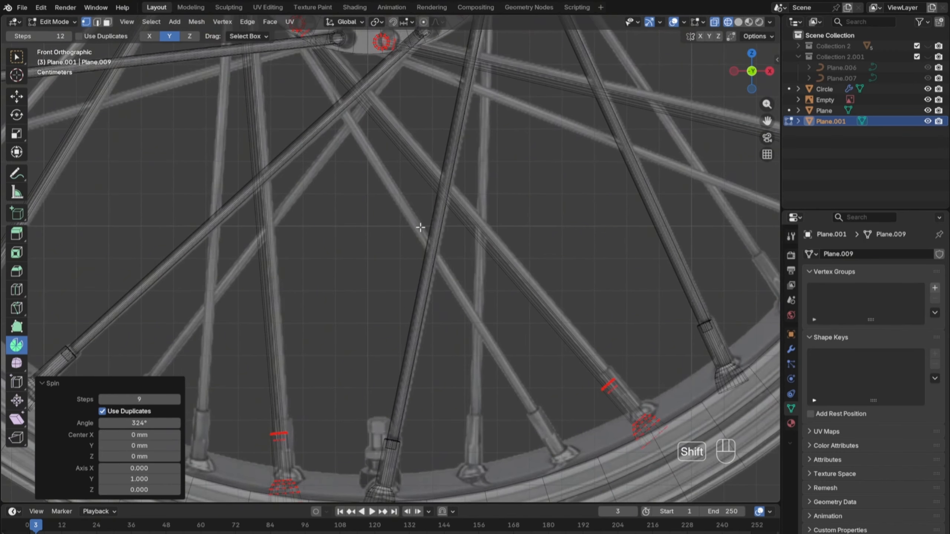
pyautogui.keyDown('shift'); pyautogui.moveTo(423, 230); pyautogui.dragTo(537, 416, button='middle'); pyautogui.keyUp('shift')
pyautogui.keyDown('shift'); pyautogui.moveTo(464, 318); pyautogui.dragTo(459, 389, button='middle'); pyautogui.keyUp('shift')
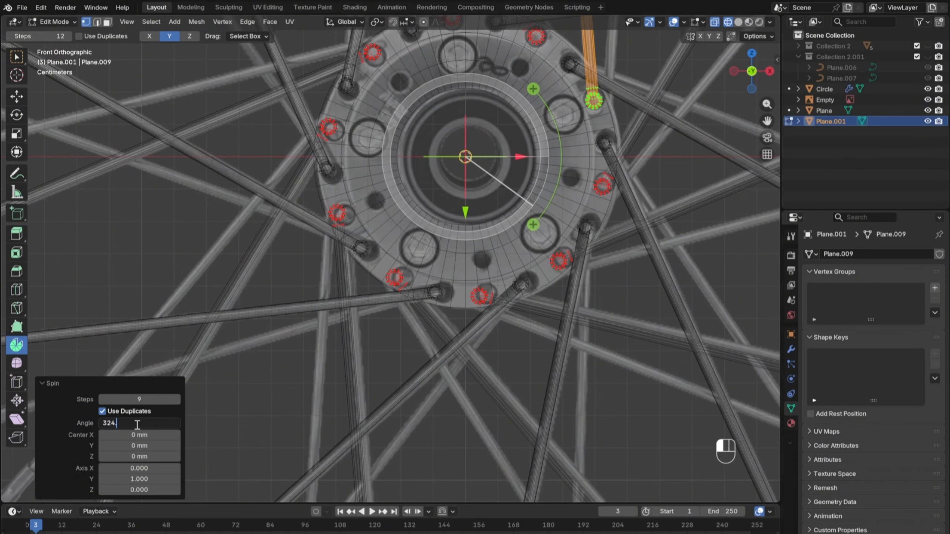
# Step: Try a spin angle of 325° and compare the duplicated spokes with the reference image around the wheel
pyautogui.press('Return')
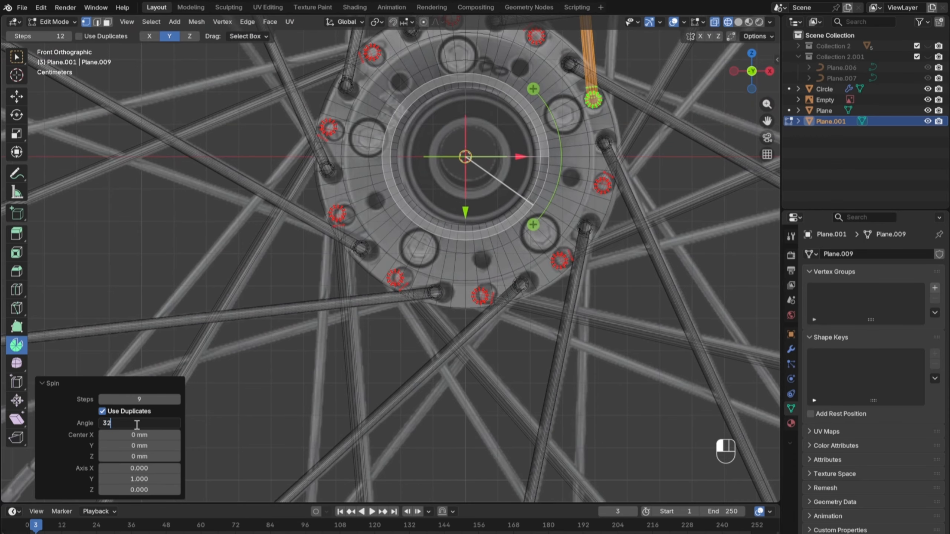
pyautogui.write('5')
pyautogui.press('Return')
pyautogui.scroll(-2, 471, 283)
pyautogui.keyDown('shift'); pyautogui.moveTo(486, 144); pyautogui.dragTo(434, 374, button='middle'); pyautogui.keyUp('shift')
pyautogui.scroll(2, 424, 332)
pyautogui.keyDown('shift'); pyautogui.moveTo(478, 215); pyautogui.dragTo(468, 136, button='middle'); pyautogui.keyUp('shift')
pyautogui.scroll(-3, 424, 333)
pyautogui.keyDown('shift'); pyautogui.moveTo(441, 347); pyautogui.dragTo(451, 249, button='middle'); pyautogui.keyUp('shift')
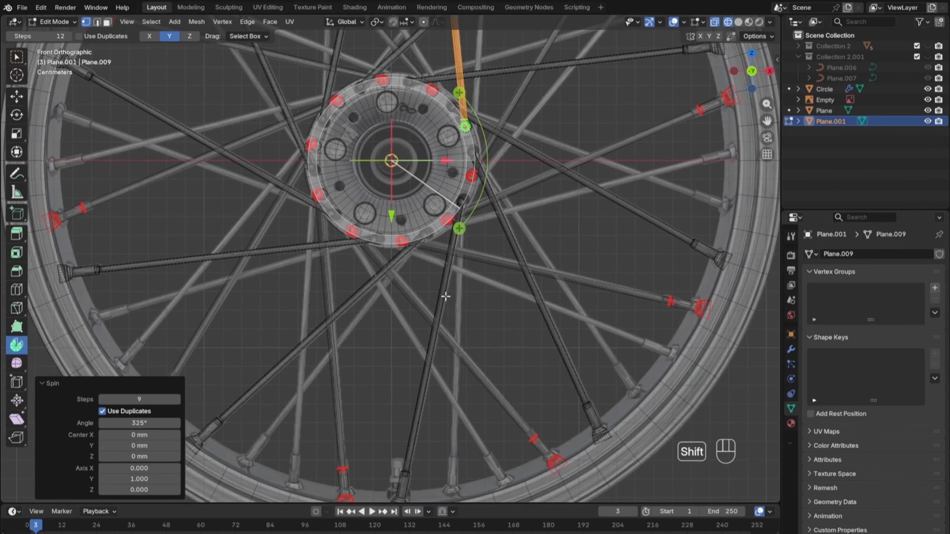
pyautogui.keyDown('shift'); pyautogui.moveTo(445, 297); pyautogui.dragTo(454, 387, button='middle'); pyautogui.keyUp('shift')
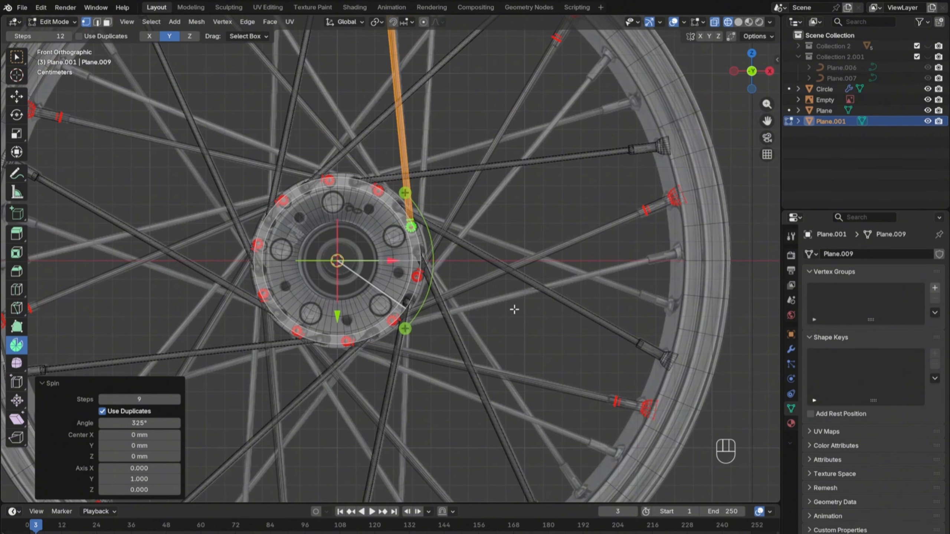
pyautogui.keyDown('shift'); pyautogui.moveTo(514, 309); pyautogui.dragTo(524, 328, button='middle'); pyautogui.keyUp('shift')
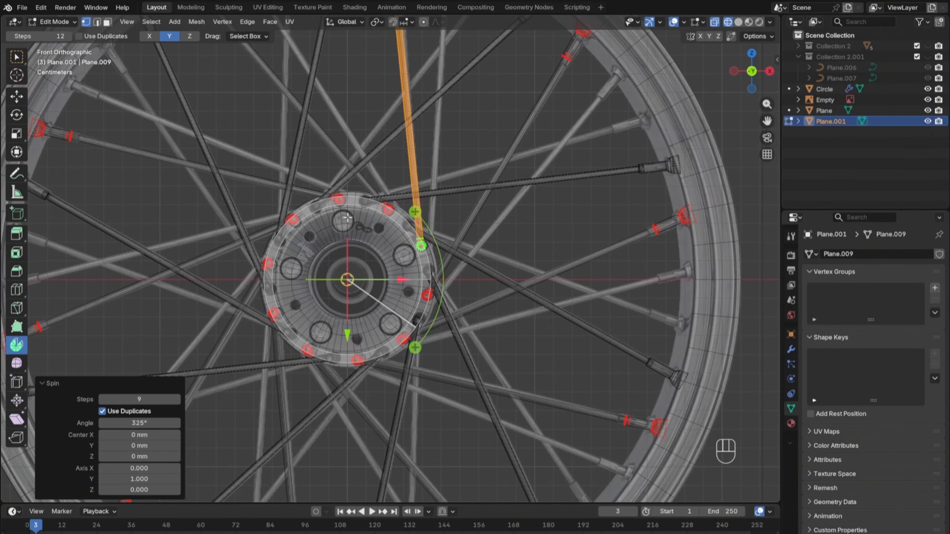
pyautogui.keyDown('shift'); pyautogui.moveTo(402, 186); pyautogui.dragTo(422, 324, button='middle'); pyautogui.keyUp('shift')
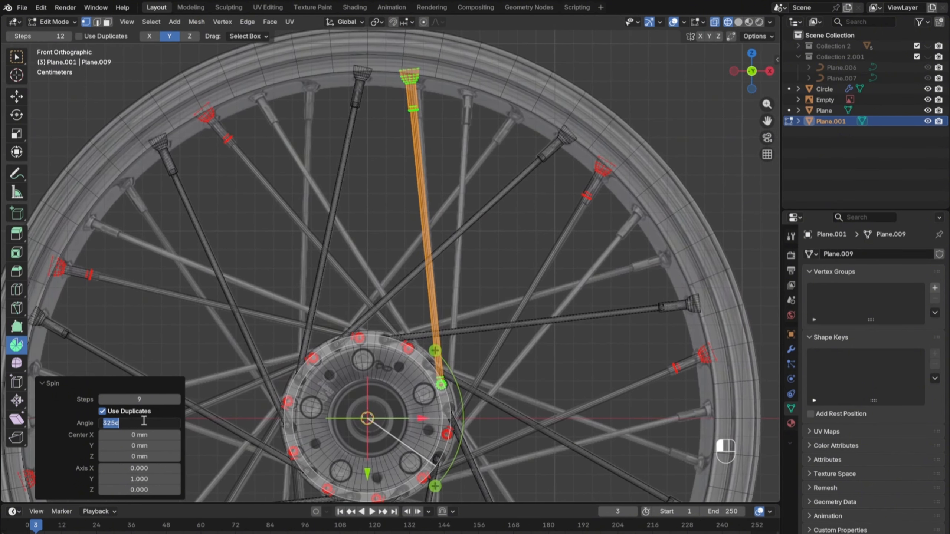
# Step: Set the spin angle to 324° and leave mesh editing of the second spoke set
pyautogui.press('Return')
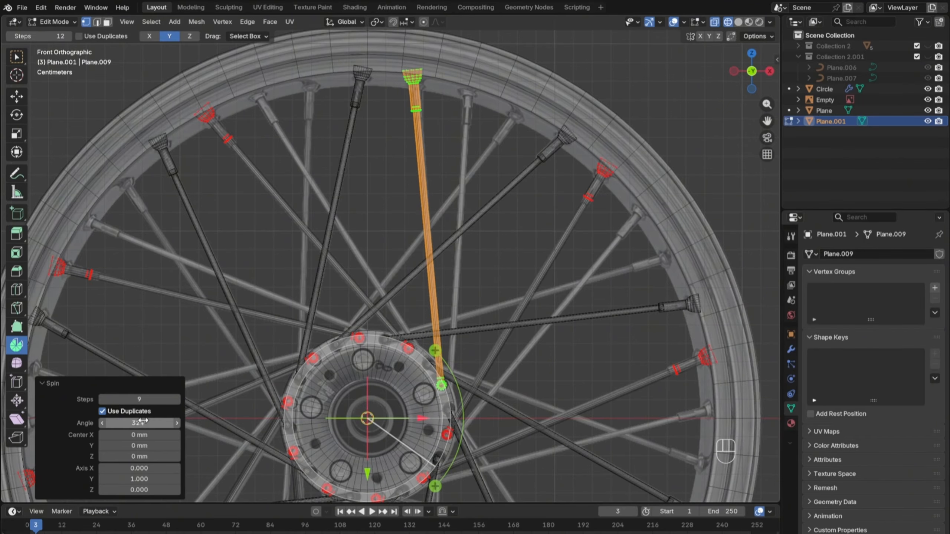
pyautogui.click(18, 60)
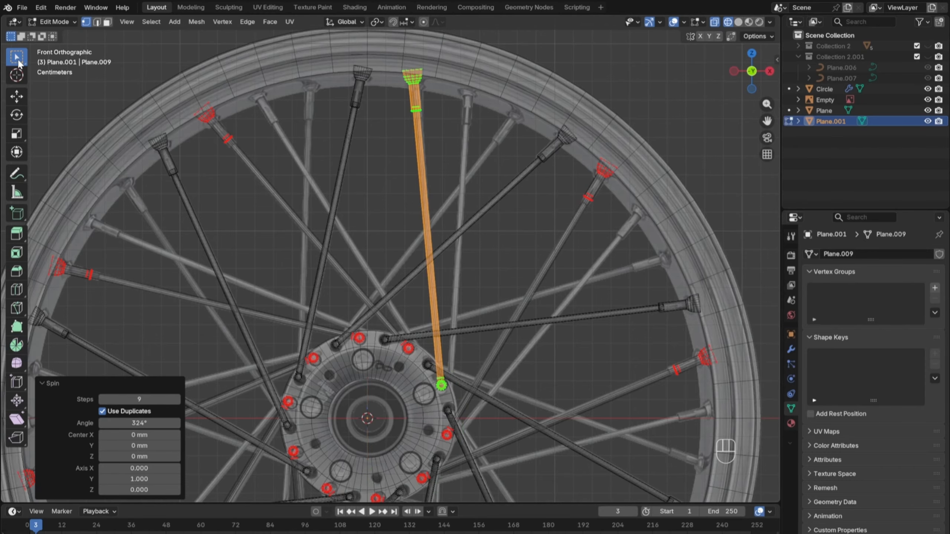
pyautogui.press('Tab')
# Step: Switch the view to solid shading and hide the wheel reference image
pyautogui.click(491, 270)
pyautogui.scroll(-5, 491, 269)
pyautogui.moveTo(491, 269); pyautogui.dragTo(499, 269, button='middle')
pyautogui.press('z')
pyautogui.click(586, 284)
pyautogui.click(589, 292)
pyautogui.moveTo(589, 292); pyautogui.dragTo(493, 291, button='middle')
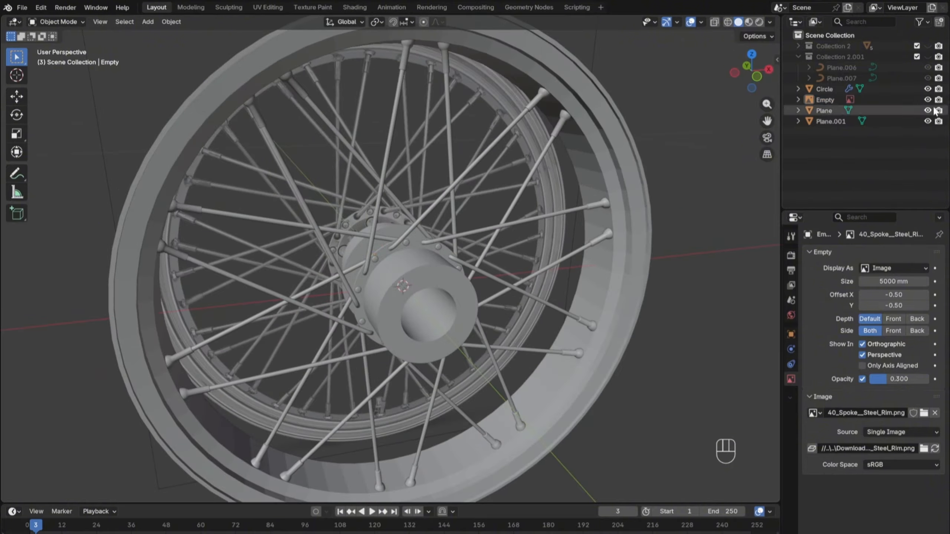
pyautogui.click(928, 100)
# Step: Select both spoke objects and open them together for mesh editing
pyautogui.moveTo(571, 327); pyautogui.dragTo(636, 236, button='middle')
pyautogui.keyDown('shift'); pyautogui.click(619, 243); pyautogui.keyUp('shift')
pyautogui.scroll(-3, 618, 240)
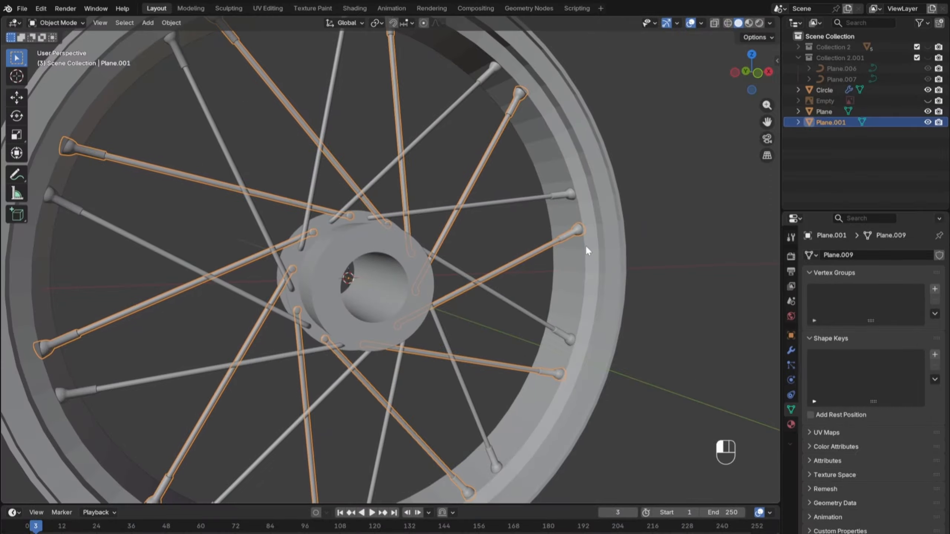
pyautogui.click(581, 234)
pyautogui.click(578, 232)
pyautogui.scroll(-2, 572, 247)
pyautogui.moveTo(566, 260); pyautogui.dragTo(543, 217, button='middle')
pyautogui.keyDown('shift'); pyautogui.click(543, 218); pyautogui.keyUp('shift')
pyautogui.press('Tab')
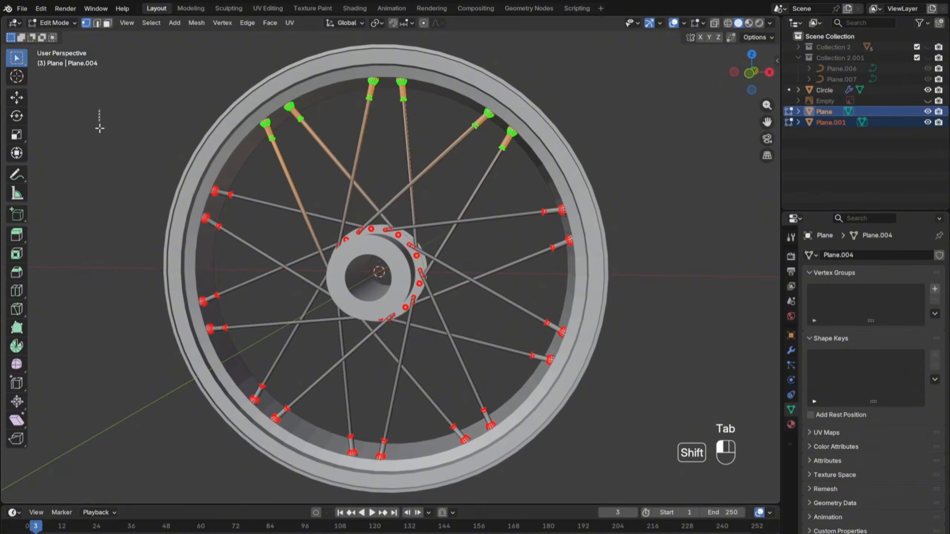
# Step: Select the outer, rim-side ends of all spokes in both objects, including hidden geometry, leaving the hub-side ends unselected
pyautogui.keyDown('shift'); pyautogui.moveTo(98, 103); pyautogui.dragTo(315, 411); pyautogui.keyUp('shift')
pyautogui.keyDown('shift'); pyautogui.moveTo(215, 346); pyautogui.dragTo(603, 513); pyautogui.keyUp('shift')
pyautogui.hotkey('shift', 'z')
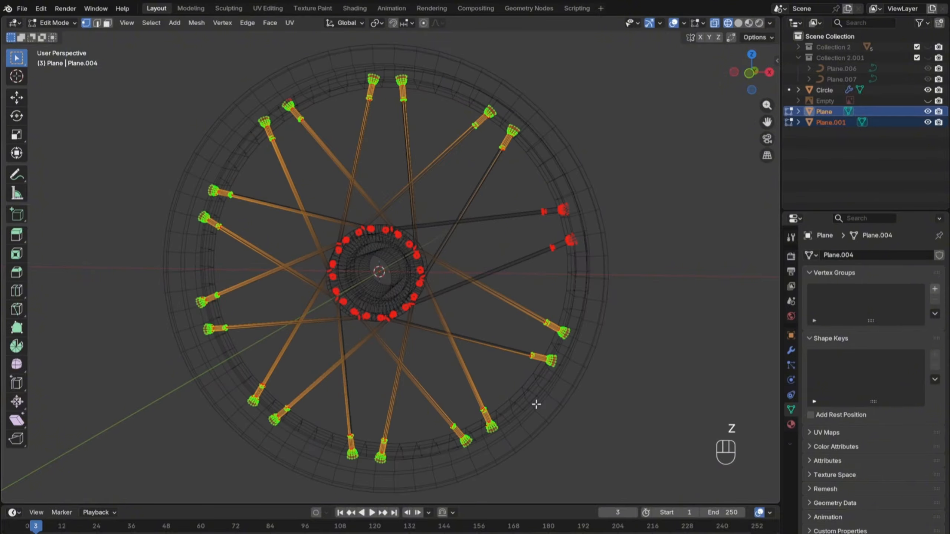
pyautogui.keyDown('shift'); pyautogui.moveTo(468, 130); pyautogui.dragTo(640, 411); pyautogui.keyUp('shift')
pyautogui.keyDown('shift'); pyautogui.moveTo(346, 47); pyautogui.dragTo(663, 194); pyautogui.keyUp('shift')
pyautogui.keyDown('shift'); pyautogui.moveTo(110, 96); pyautogui.dragTo(338, 390); pyautogui.keyUp('shift')
pyautogui.keyDown('shift'); pyautogui.moveTo(210, 356); pyautogui.dragTo(636, 504); pyautogui.keyUp('shift')
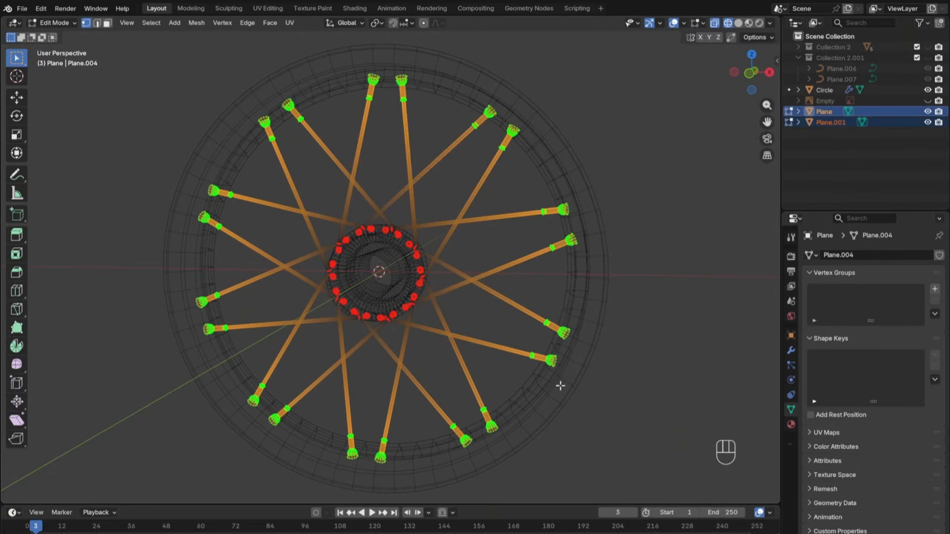
# Step: Move the selected outer spoke ends slightly along the Y axis toward the middle of the rim in side view
pyautogui.press('KP_3')
pyautogui.press('g')
pyautogui.middleClick(448, 411)
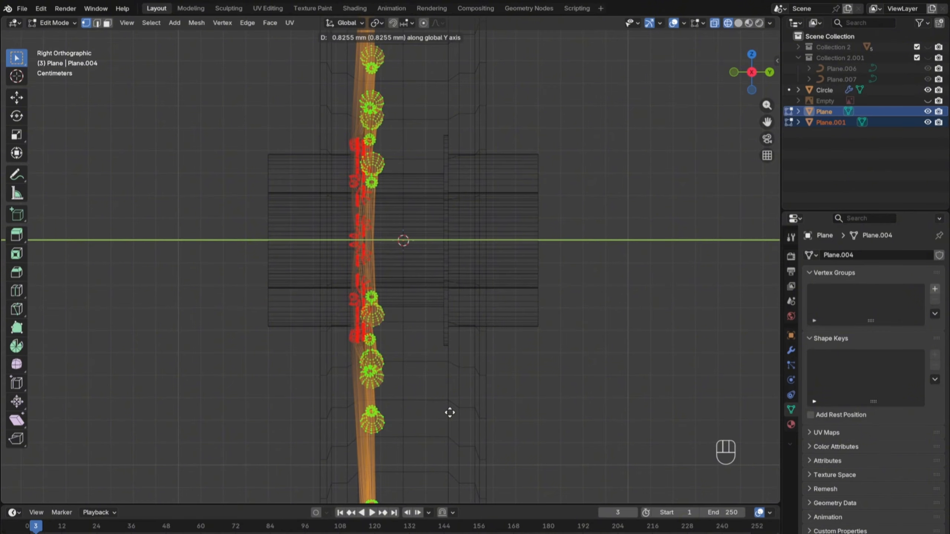
pyautogui.click(452, 411)
# Step: Return to solid shading, leave mesh editing and examine how the spoke heads meet the rim
pyautogui.moveTo(453, 410); pyautogui.dragTo(556, 411, button='middle')
pyautogui.press('z')
pyautogui.click(632, 412)
pyautogui.scroll(-3, 651, 413)
pyautogui.moveTo(634, 412)
pyautogui.mouseDown(button='middle')
pyautogui.moveTo(679, 416)
pyautogui.moveTo(386, 411)
pyautogui.moveTo(408, 378)
pyautogui.mouseUp(button='middle')
pyautogui.scroll(2, 679, 416)
pyautogui.keyDown('shift'); pyautogui.moveTo(408, 378); pyautogui.dragTo(333, 262, button='middle'); pyautogui.keyUp('shift')
pyautogui.keyDown('shift'); pyautogui.moveTo(333, 262); pyautogui.dragTo(382, 287, button='middle'); pyautogui.keyUp('shift')
pyautogui.keyDown('alt'); pyautogui.middleClick(281, 103); pyautogui.keyUp('alt')
pyautogui.scroll(3, 282, 103)
pyautogui.moveTo(281, 103); pyautogui.dragTo(450, 263, button='middle')
pyautogui.scroll(4, 458, 167)
pyautogui.scroll(-8, 498, 269)
pyautogui.press('Tab')
pyautogui.scroll(6, 420, 306)
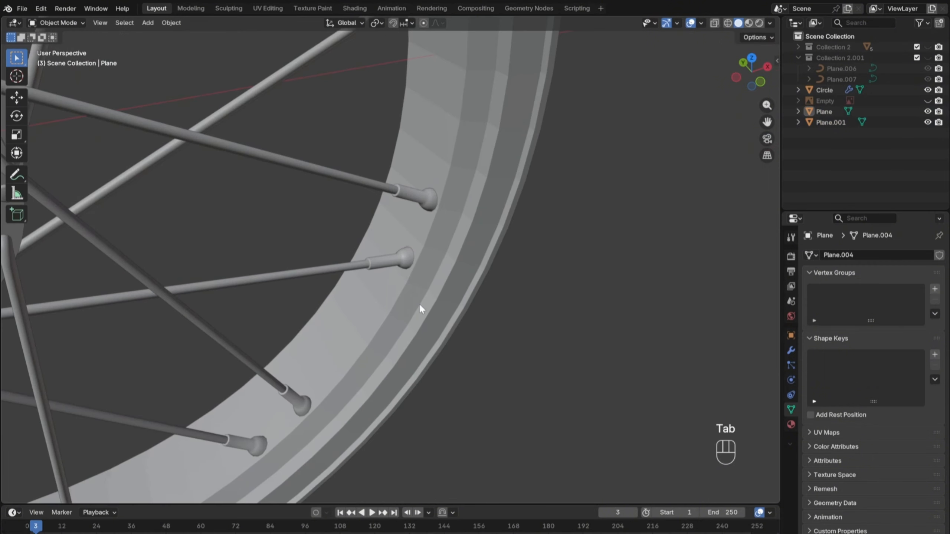
pyautogui.scroll(-6, 435, 252)
# Step: Open the rim and hub mesh for editing and move the inner rim edge loop beside the spoke heads -1 mm along Y
pyautogui.keyDown('alt'); pyautogui.click(554, 352); pyautogui.keyUp('alt')
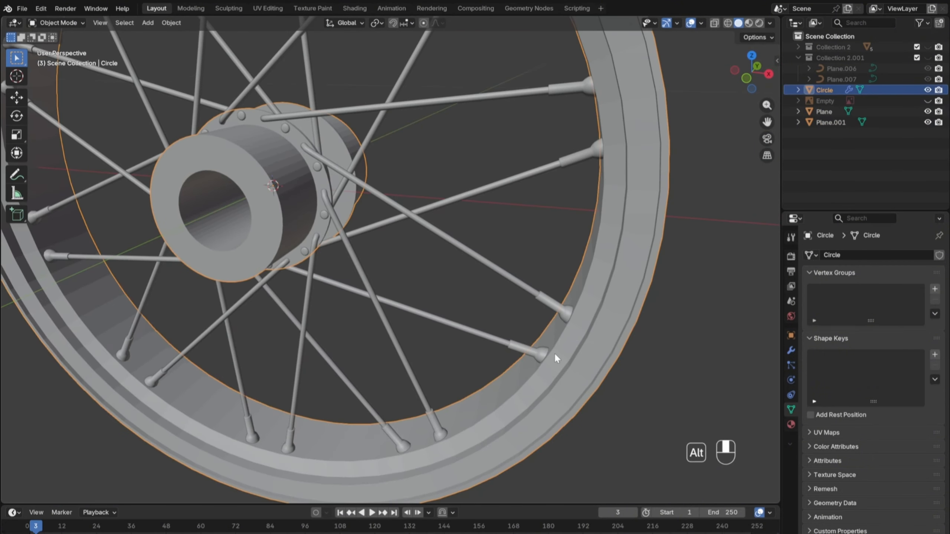
pyautogui.scroll(8, 442, 255)
pyautogui.press('Tab')
pyautogui.moveTo(444, 260); pyautogui.dragTo(423, 291, button='middle')
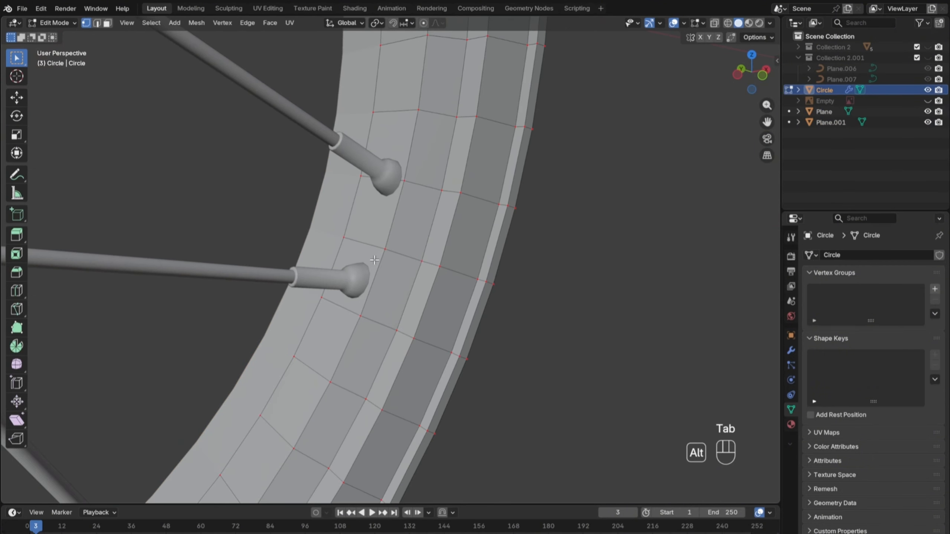
pyautogui.keyDown('alt'); pyautogui.click(374, 260); pyautogui.keyUp('alt')
pyautogui.moveTo(374, 262); pyautogui.dragTo(436, 336, button='middle')
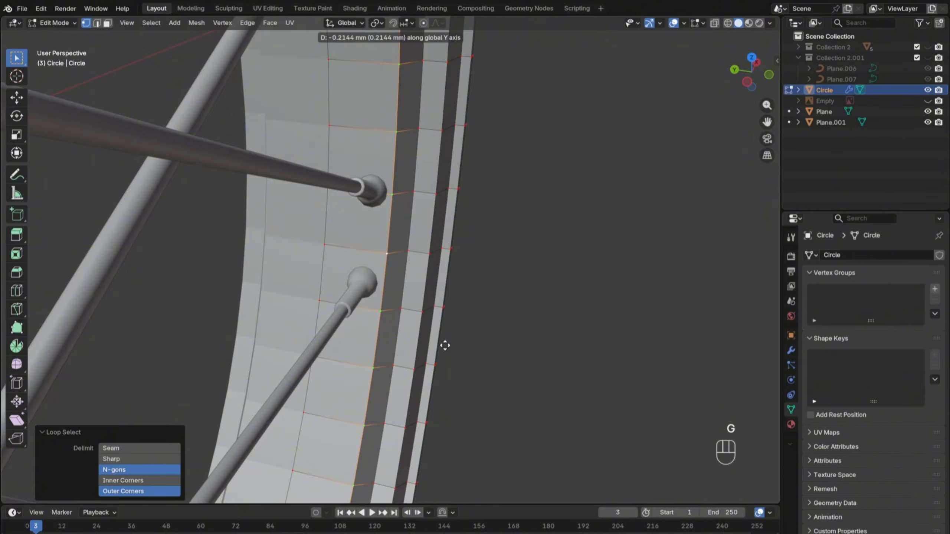
pyautogui.write('1')
pyautogui.press('Return')
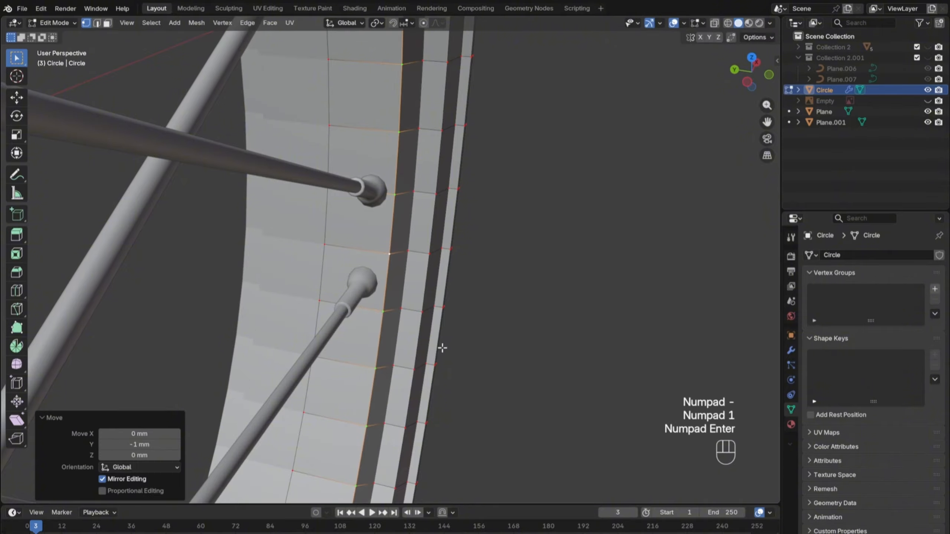
# Step: Bevel the selected inner rim edge loop by 1.5 mm with 2 segments
pyautogui.moveTo(488, 360); pyautogui.dragTo(521, 347, button='middle')
pyautogui.hotkey('ctrl', 'b')
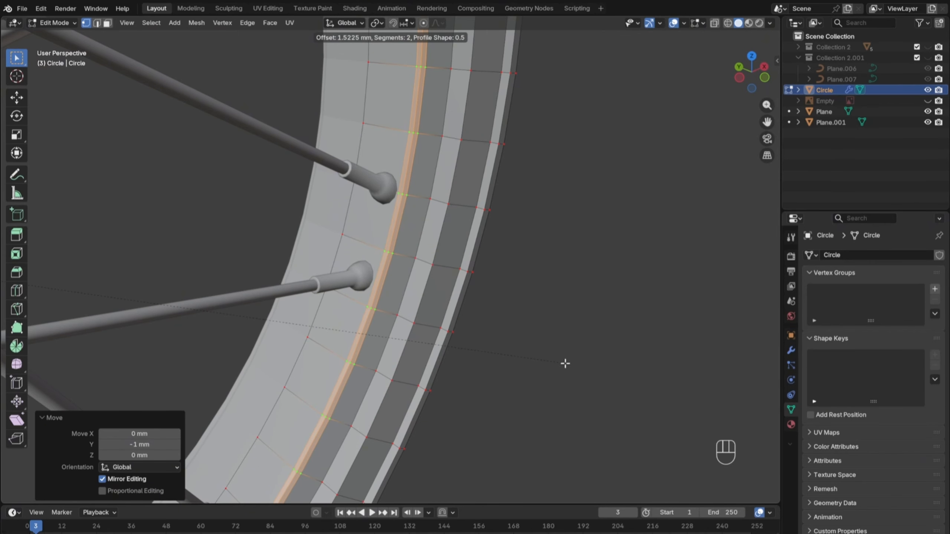
pyautogui.write('1.5')
pyautogui.press('KP_Enter')
pyautogui.press('Tab')
pyautogui.press('Tab')
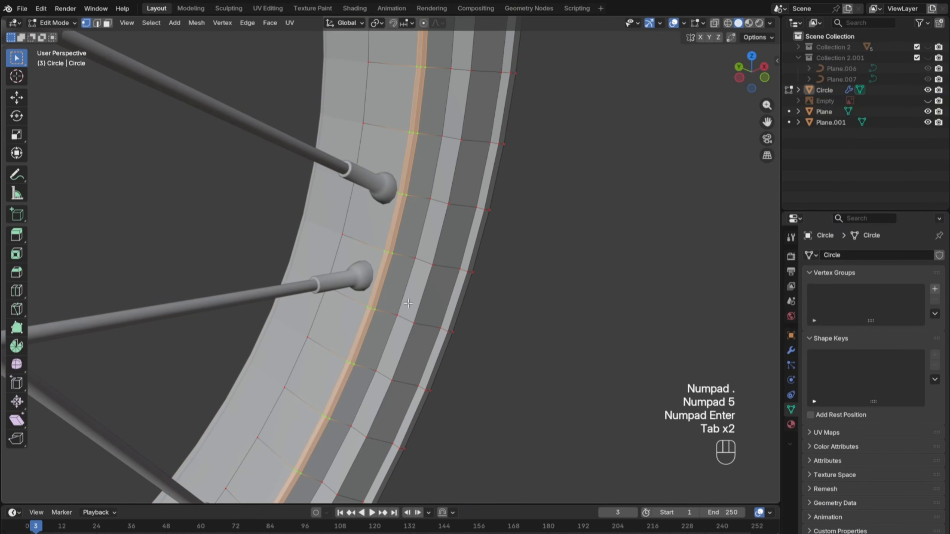
pyautogui.click(408, 303)
pyautogui.moveTo(458, 339); pyautogui.dragTo(517, 333, button='middle')
pyautogui.keyDown('alt'); pyautogui.click(419, 302); pyautogui.keyUp('alt')
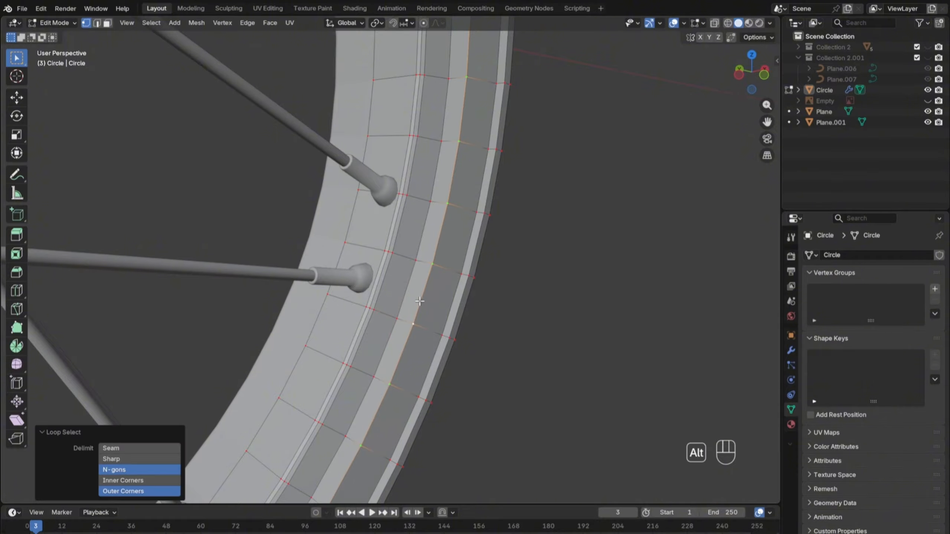
pyautogui.hotkey('ctrl', 'b')
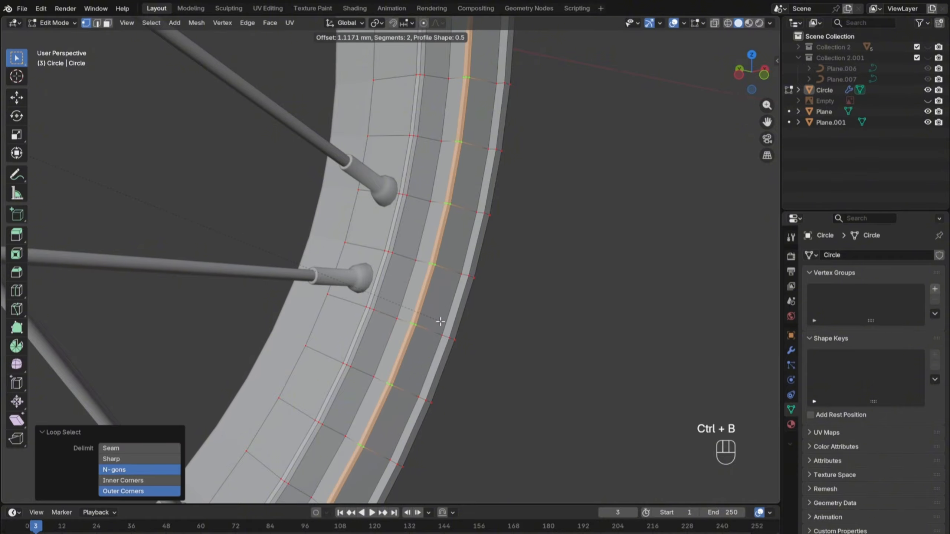
pyautogui.rightClick(488, 342)
pyautogui.hotkey('ctrl', 'z')
pyautogui.hotkey('ctrl', 'z')
pyautogui.hotkey('ctrl', 'z')
pyautogui.hotkey('ctrl', 'z')
pyautogui.hotkey('ctrl', 'z')
pyautogui.hotkey('ctrl', 'z')
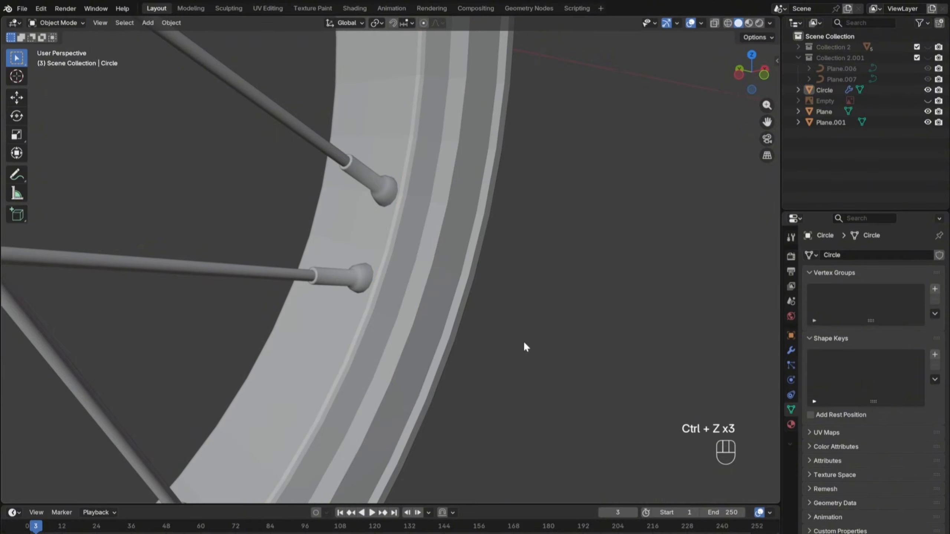
pyautogui.press('Tab')
pyautogui.scroll(-5, 520, 331)
pyautogui.moveTo(462, 376); pyautogui.dragTo(434, 392, button='middle')
pyautogui.scroll(-4, 487, 404)
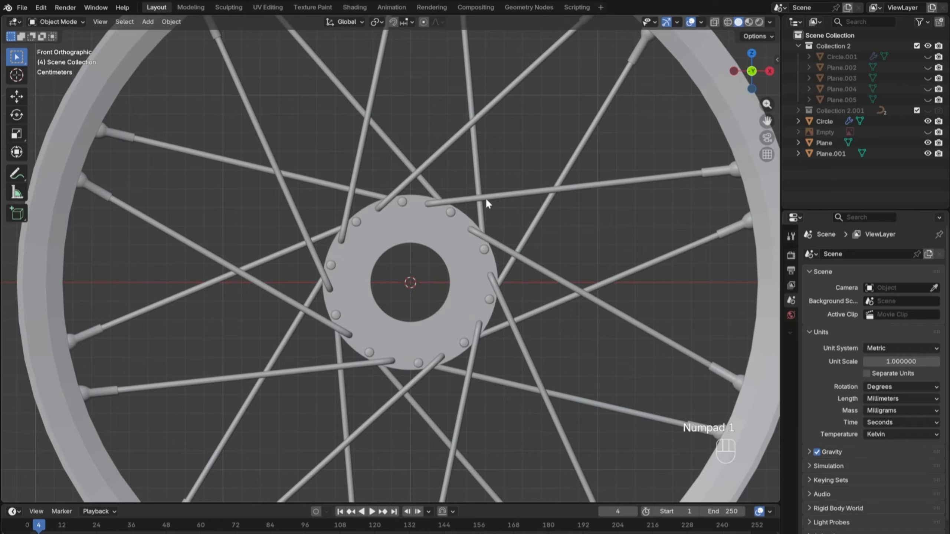
# Step: Mirror the spoke set Plane across the Y axis only with a Mirror modifier and apply the modifier
pyautogui.scroll(-3, 509, 232)
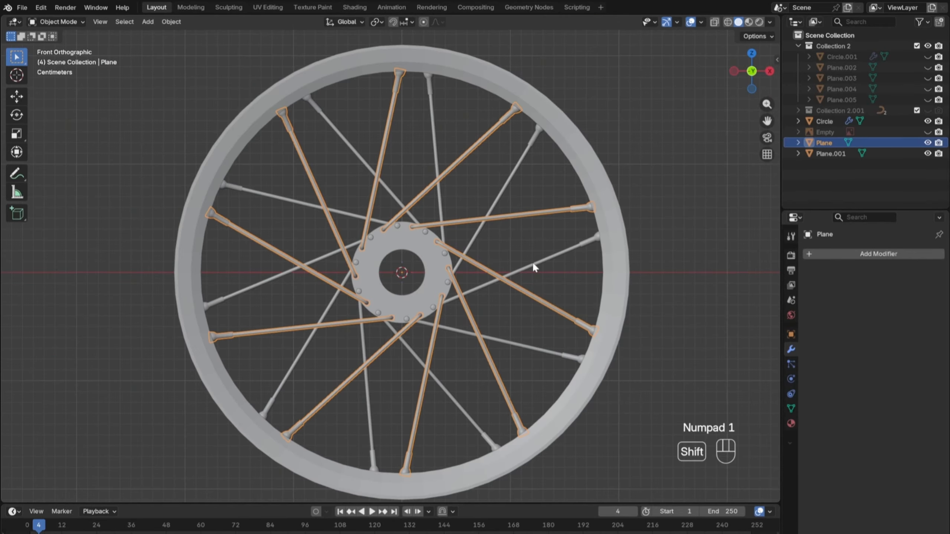
pyautogui.moveTo(532, 267); pyautogui.dragTo(685, 303, button='middle')
pyautogui.click(877, 255)
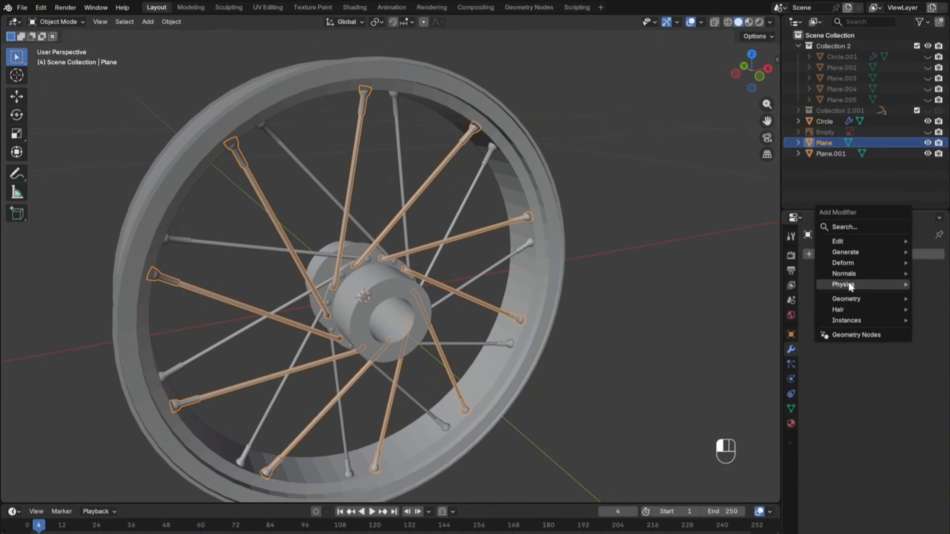
pyautogui.moveTo(828, 254)
pyautogui.click(757, 348)
pyautogui.click(894, 288)
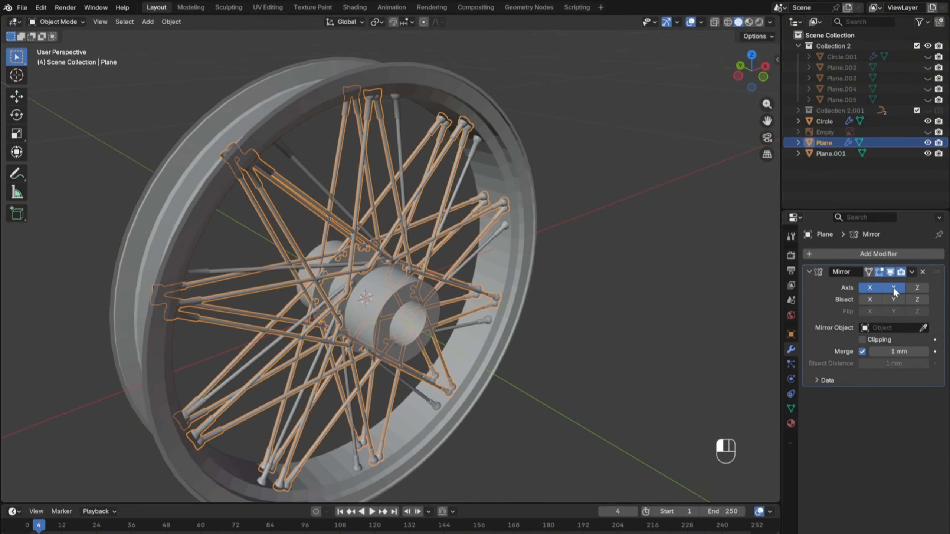
pyautogui.click(869, 287)
pyautogui.moveTo(510, 352); pyautogui.dragTo(474, 367, button='middle')
pyautogui.click(910, 273)
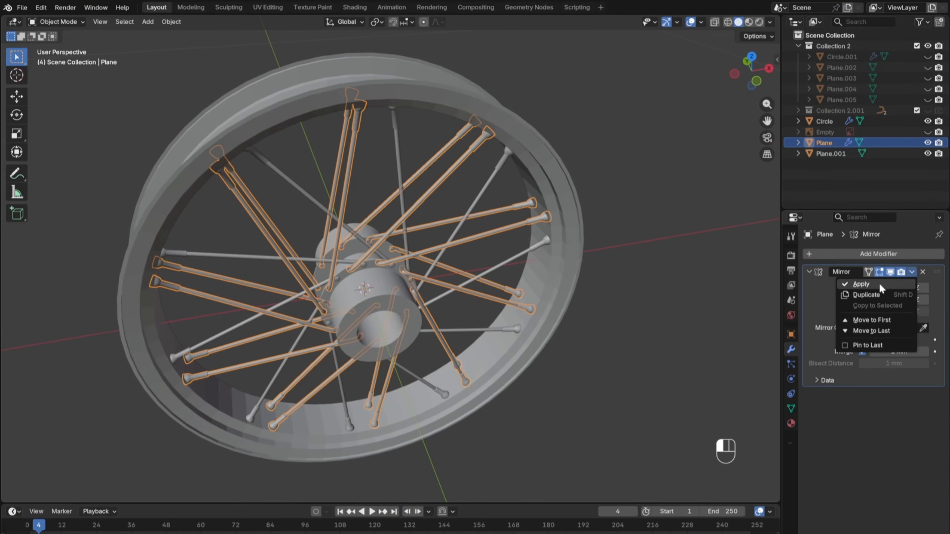
pyautogui.click(879, 282)
# Step: Add a Mirror modifier on the Y axis only to the second spoke set, Plane.001, and apply it
pyautogui.scroll(3, 471, 247)
pyautogui.click(453, 277)
pyautogui.moveTo(454, 281); pyautogui.dragTo(446, 288, button='middle')
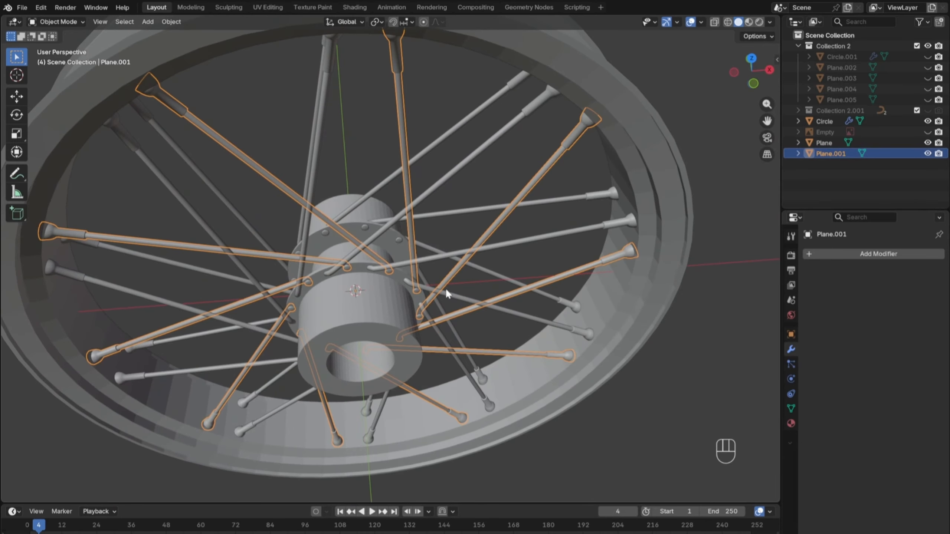
pyautogui.click(856, 255)
pyautogui.moveTo(855, 257)
pyautogui.click(728, 354)
pyautogui.click(893, 287)
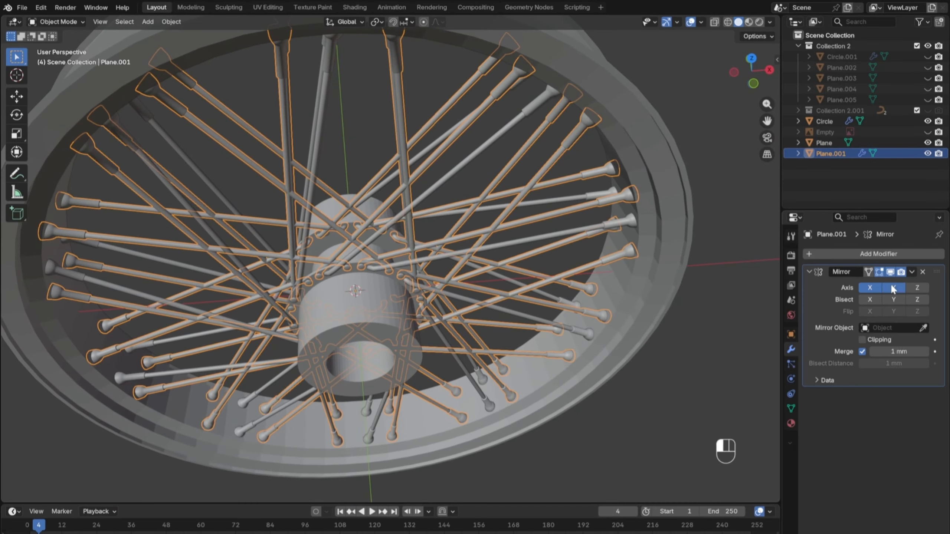
pyautogui.moveTo(632, 370); pyautogui.dragTo(555, 371, button='middle')
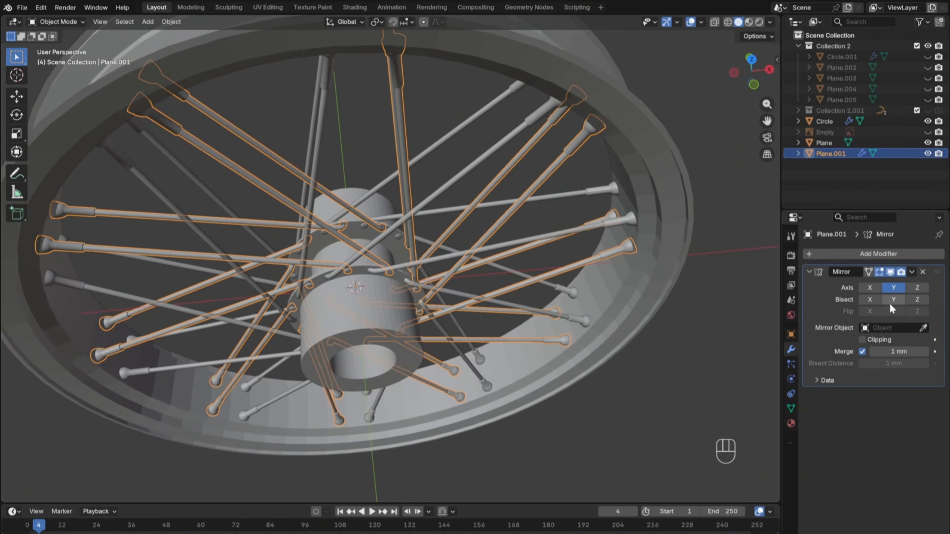
pyautogui.click(912, 272)
pyautogui.click(890, 284)
pyautogui.click(659, 373)
pyautogui.moveTo(659, 373); pyautogui.dragTo(592, 363, button='middle')
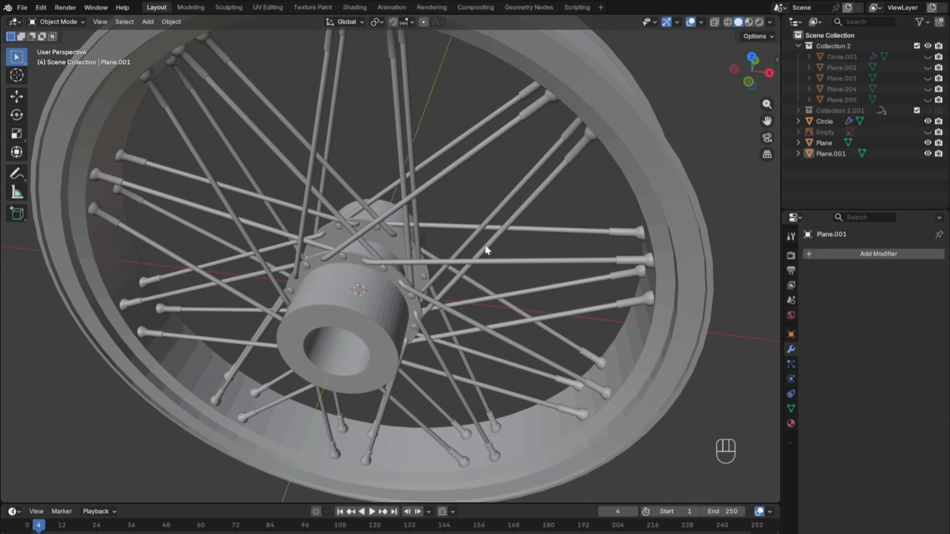
# Step: In wireframe top view, separate the +Y half of the spoke set Plane into its own object
pyautogui.click(466, 272)
pyautogui.scroll(2, 455, 285)
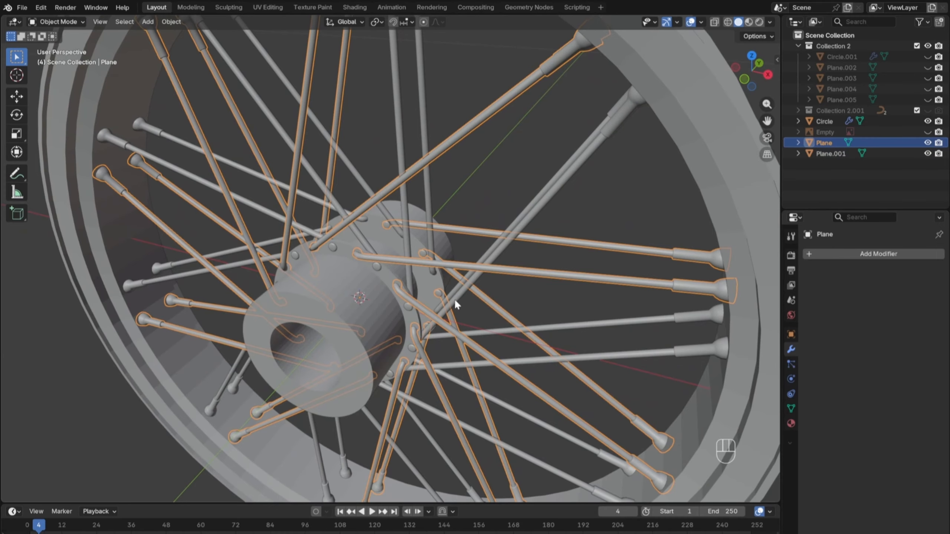
pyautogui.press('Tab')
pyautogui.press('KP_7')
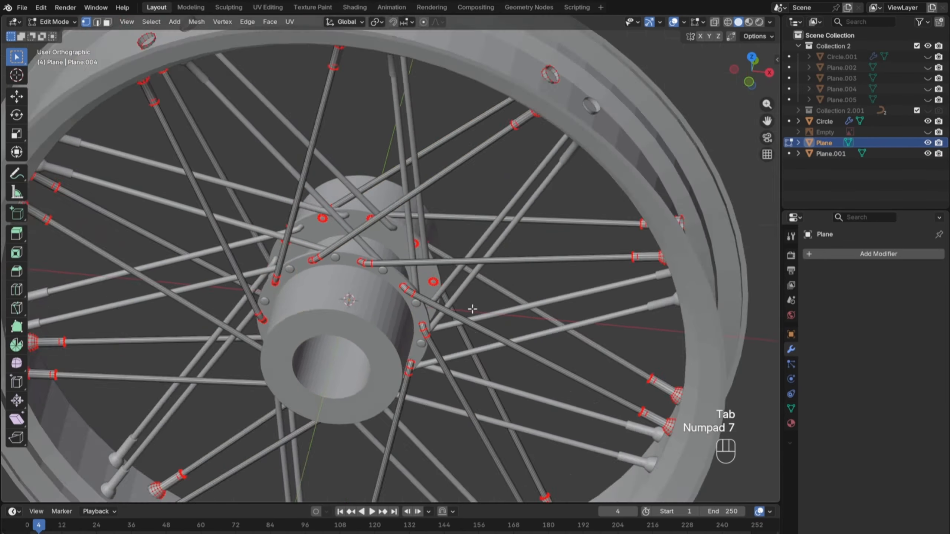
pyautogui.press('z')
pyautogui.scroll(-2, 361, 314)
pyautogui.moveTo(112, 183)
pyautogui.mouseDown()
pyautogui.moveTo(290, 219)
pyautogui.moveTo(623, 249)
pyautogui.mouseUp()
pyautogui.scroll(2, 621, 247)
pyautogui.scroll(1, 621, 247)
pyautogui.press('p')
pyautogui.click(620, 246)
pyautogui.press('Tab')
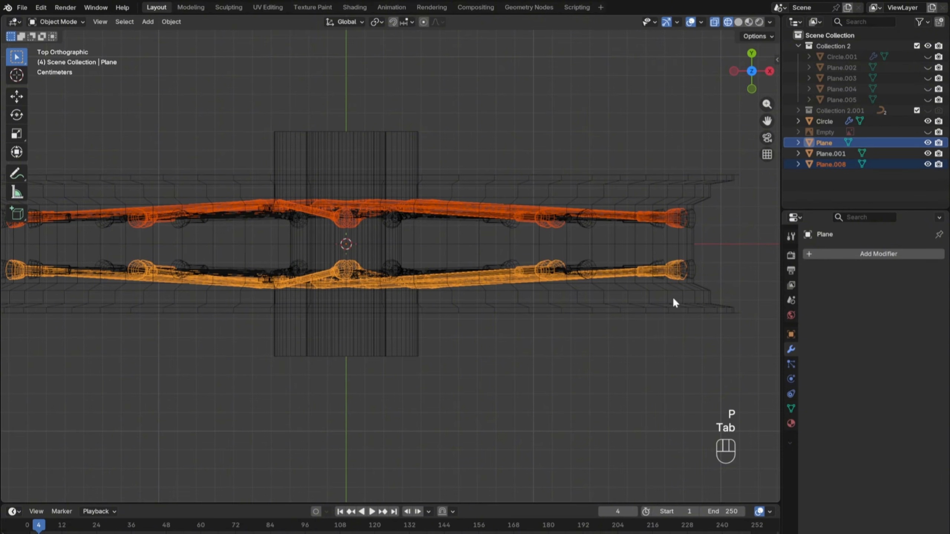
pyautogui.click(673, 303)
pyautogui.moveTo(673, 304); pyautogui.dragTo(314, 300, button='middle')
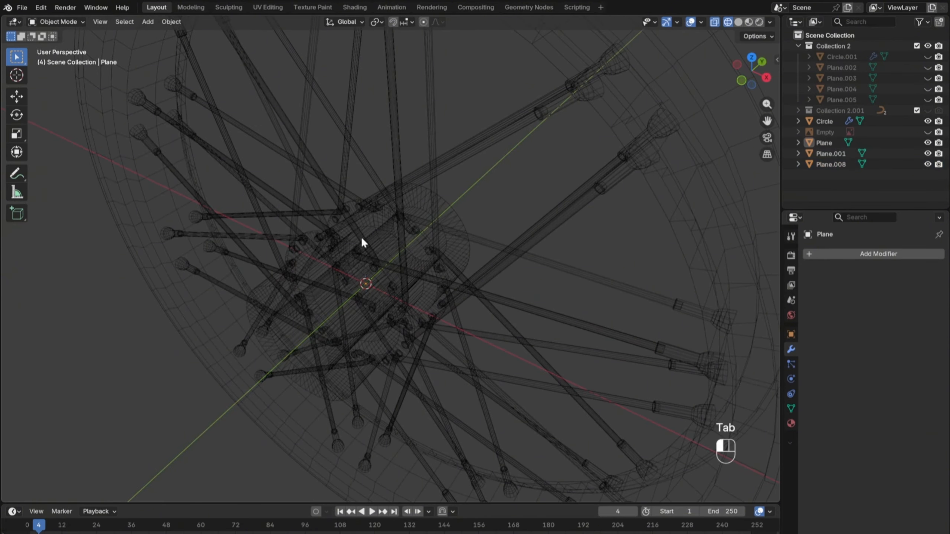
# Step: Separate the +Y half of the spoke set Plane.001 into its own object and return to solid shading
pyautogui.click(408, 278)
pyautogui.press('Tab')
pyautogui.press('KP_7')
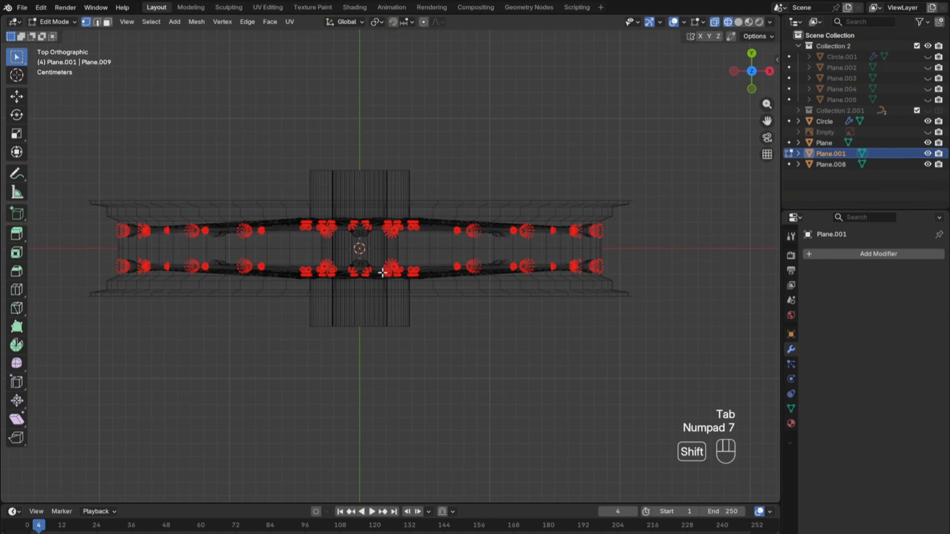
pyautogui.keyDown('shift'); pyautogui.moveTo(382, 273); pyautogui.dragTo(413, 282, button='middle'); pyautogui.keyUp('shift')
pyautogui.moveTo(108, 183); pyautogui.dragTo(705, 256)
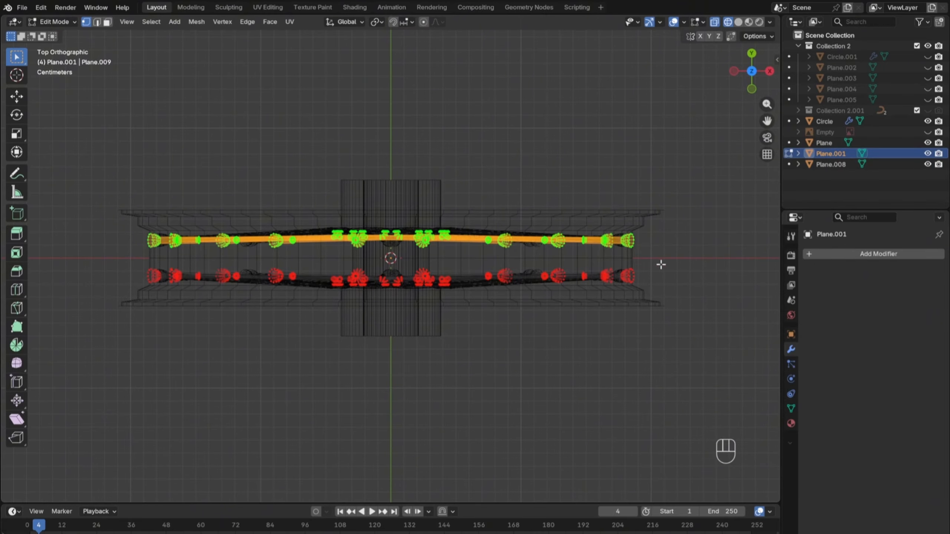
pyautogui.scroll(2, 661, 264)
pyautogui.press('p')
pyautogui.click(615, 290)
pyautogui.press('z')
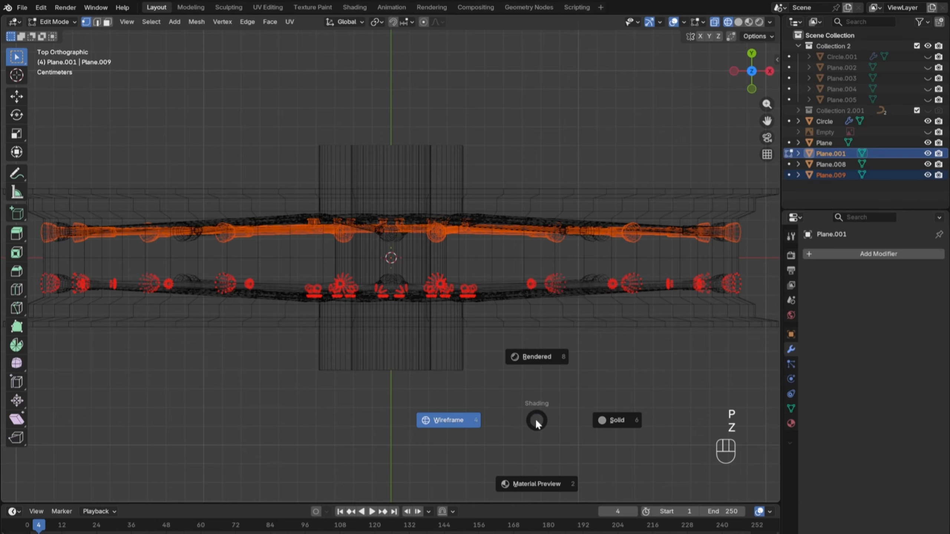
pyautogui.press('Tab')
pyautogui.press('z')
pyautogui.moveTo(494, 433); pyautogui.dragTo(464, 408, button='middle')
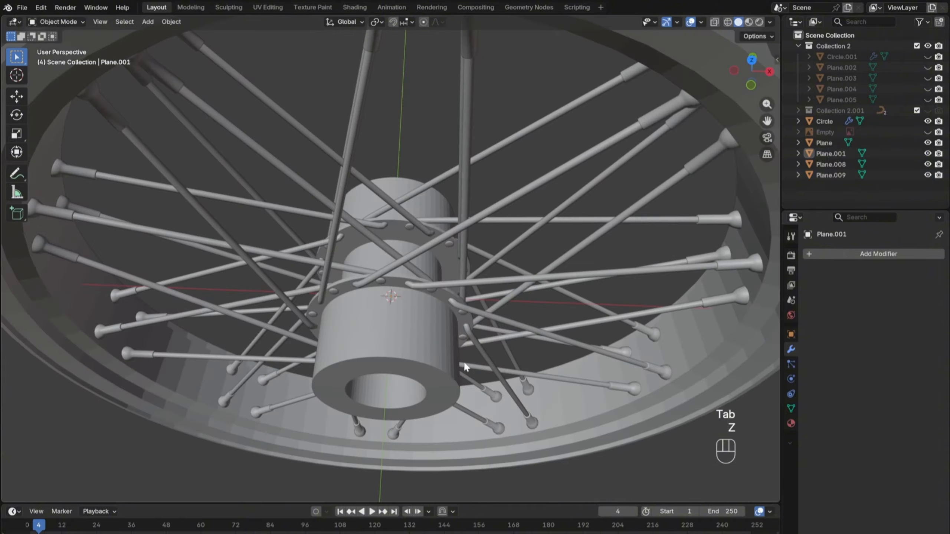
# Step: Rotate both separated +Y spoke sets together by -17.8° about the global Y axis in front view
pyautogui.scroll(4, 438, 387)
pyautogui.click(353, 289)
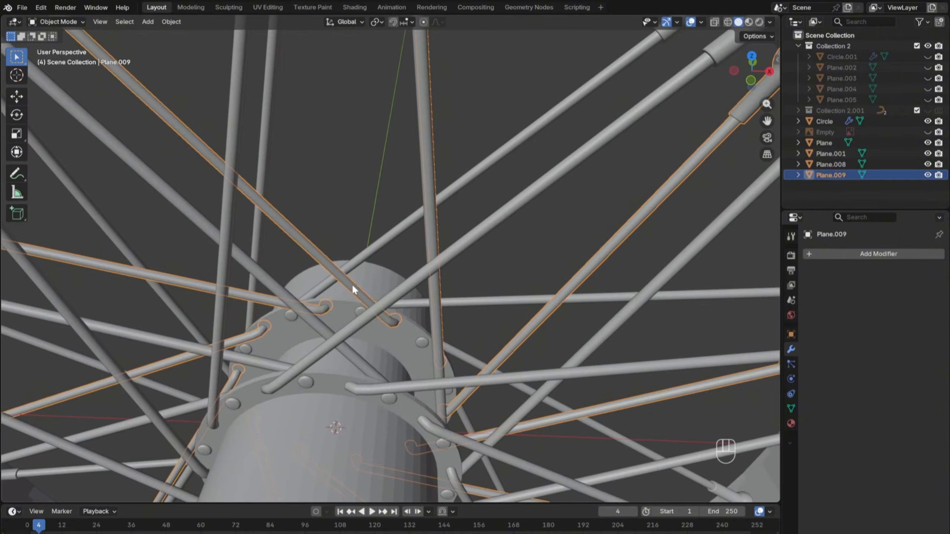
pyautogui.keyDown('shift'); pyautogui.click(362, 255); pyautogui.keyUp('shift')
pyautogui.press('KP_1')
pyautogui.scroll(-5, 364, 254)
pyautogui.keyDown('shift'); pyautogui.moveTo(376, 261); pyautogui.dragTo(371, 311, button='middle'); pyautogui.keyUp('shift')
pyautogui.scroll(2, 372, 312)
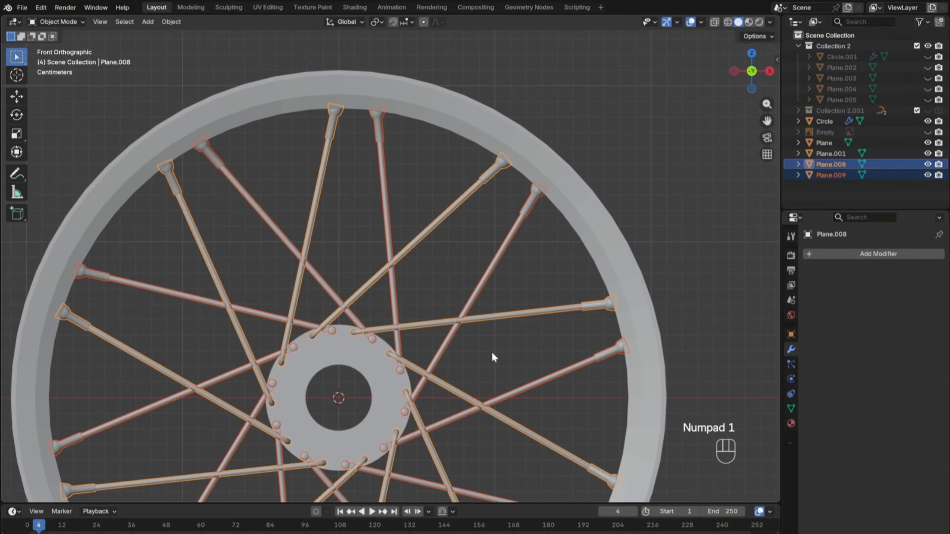
pyautogui.press('r')
pyautogui.press('y')
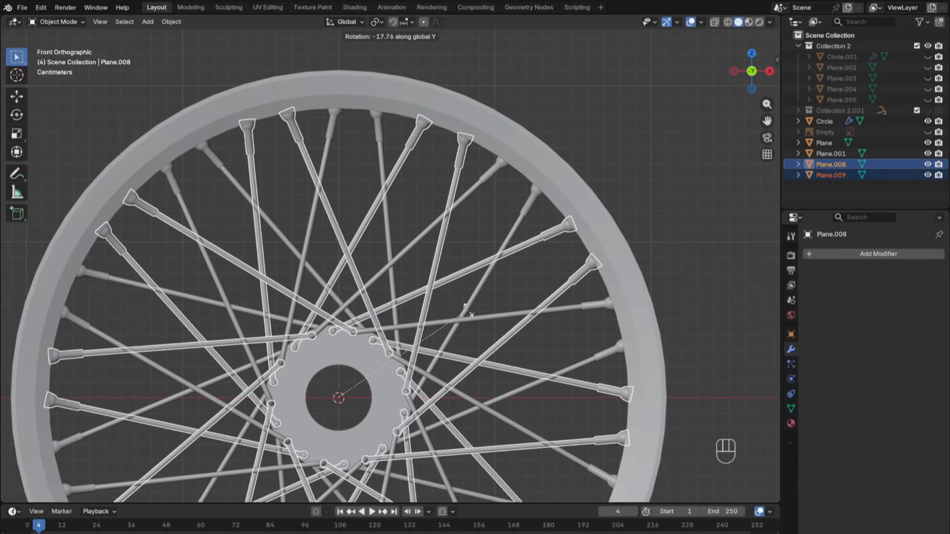
pyautogui.press('KP_Subtract')
pyautogui.press('KP_1')
pyautogui.press('KP_7')
pyautogui.write('.')
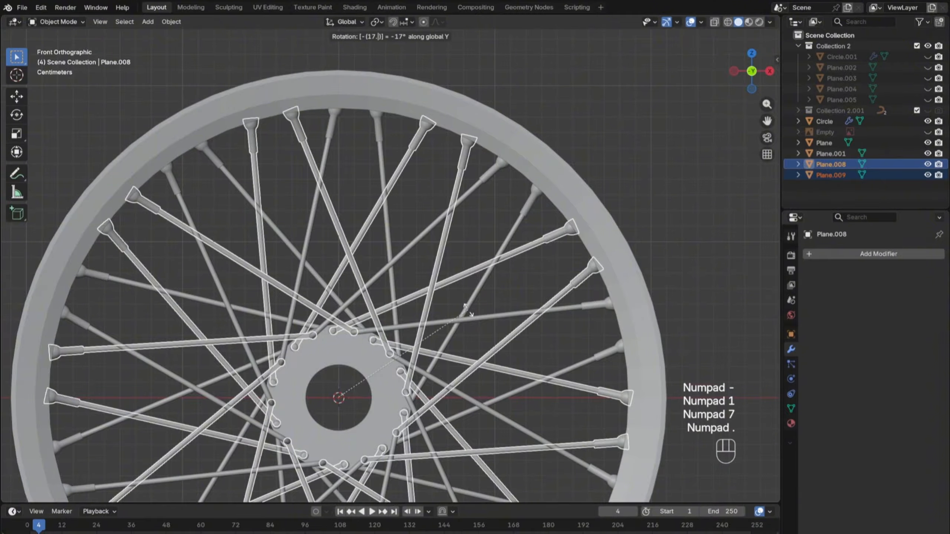
pyautogui.write('5')
pyautogui.press('BackSpace')
pyautogui.write('7')
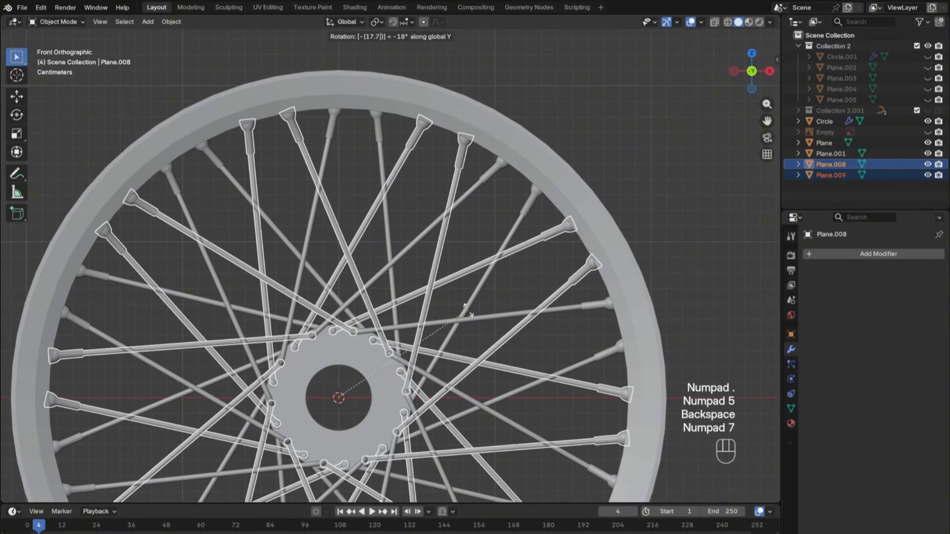
pyautogui.press('BackSpace')
pyautogui.write('8')
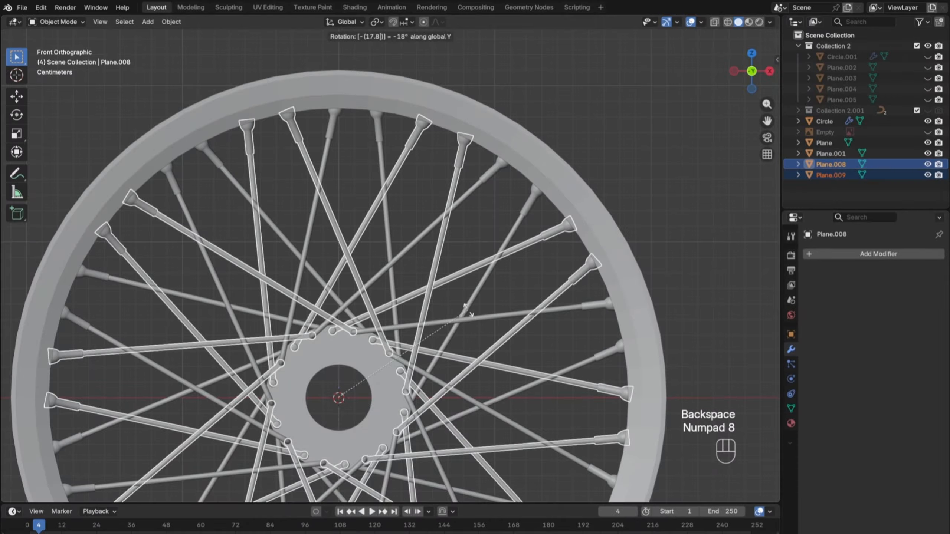
pyautogui.press('KP_Enter')
pyautogui.click(643, 150)
pyautogui.moveTo(643, 150); pyautogui.dragTo(825, 306, button='middle')
# Step: Save the file and apply the Mirror modifier of the rim and hub object
pyautogui.press('KP_1')
pyautogui.click(530, 343)
pyautogui.click(912, 271)
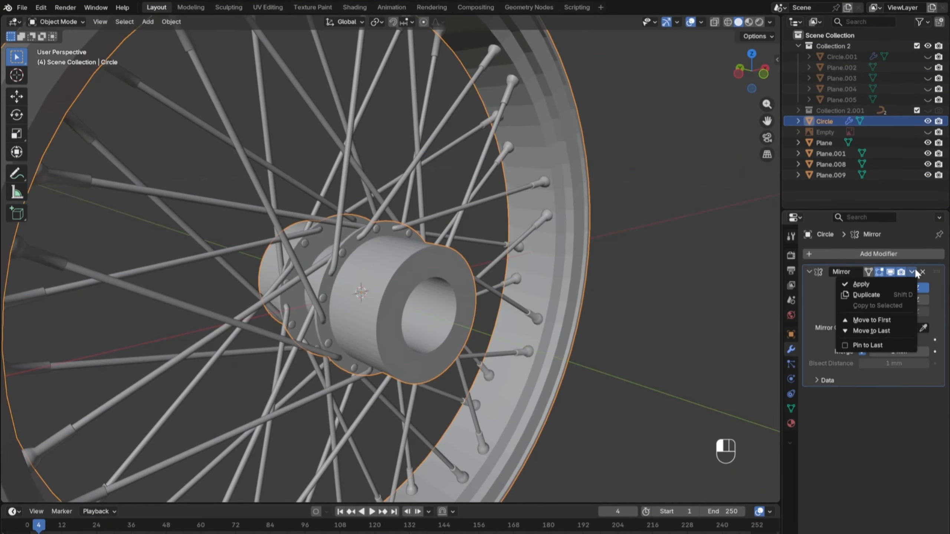
pyautogui.hotkey('ctrl', 's')
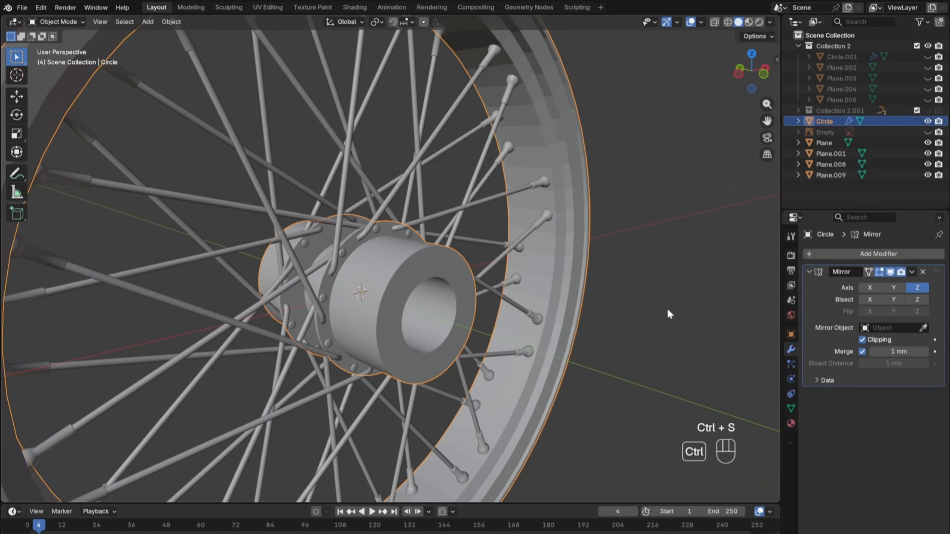
pyautogui.click(913, 271)
pyautogui.click(879, 283)
pyautogui.moveTo(722, 329); pyautogui.dragTo(461, 375, button='middle')
pyautogui.click(648, 358)
# Step: Add a Bevel modifier to the rim and hub object with its Limit Method set to Weight
pyautogui.scroll(-3, 411, 348)
pyautogui.scroll(4, 400, 344)
pyautogui.click(860, 254)
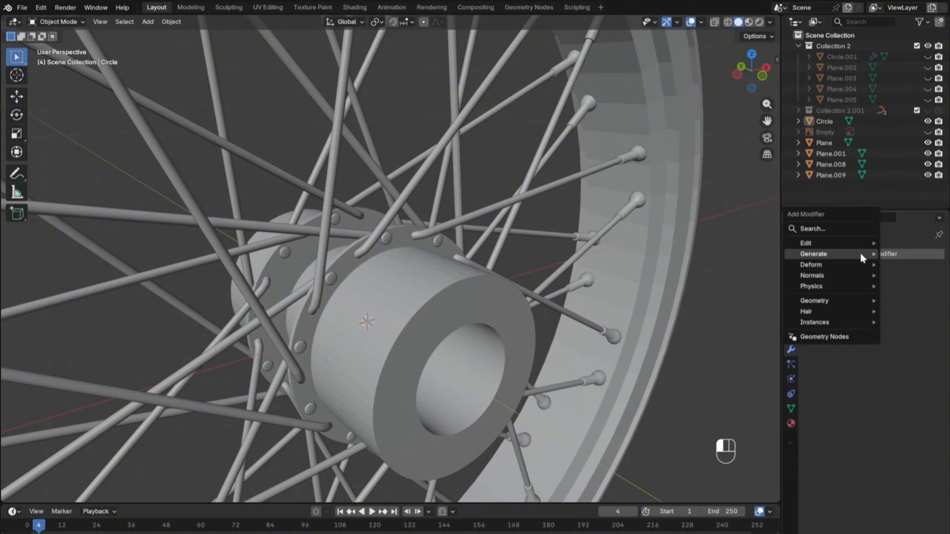
pyautogui.moveTo(860, 255)
pyautogui.click(735, 275)
pyautogui.click(892, 345)
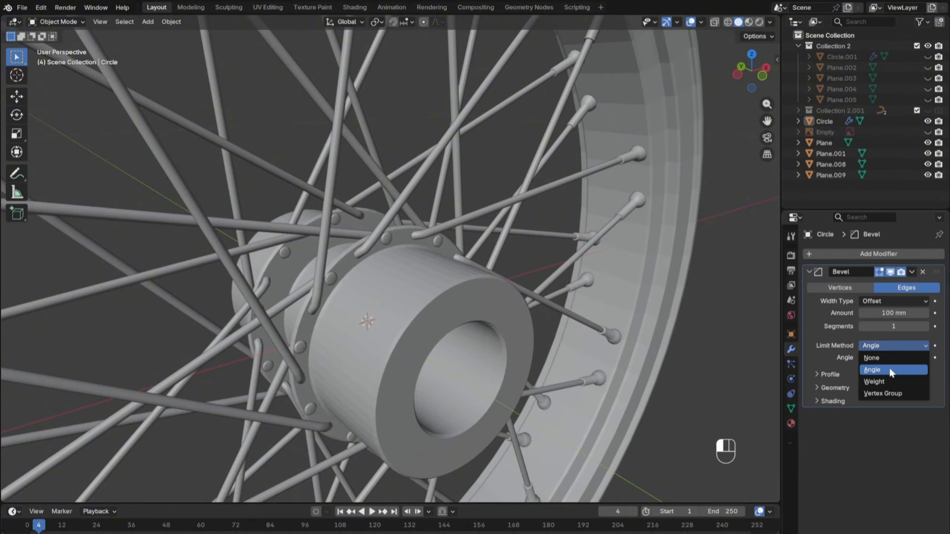
pyautogui.click(874, 381)
# Step: Shade the rim and hub object smooth
pyautogui.click(427, 329)
pyautogui.scroll(1, 427, 329)
pyautogui.rightClick(419, 319)
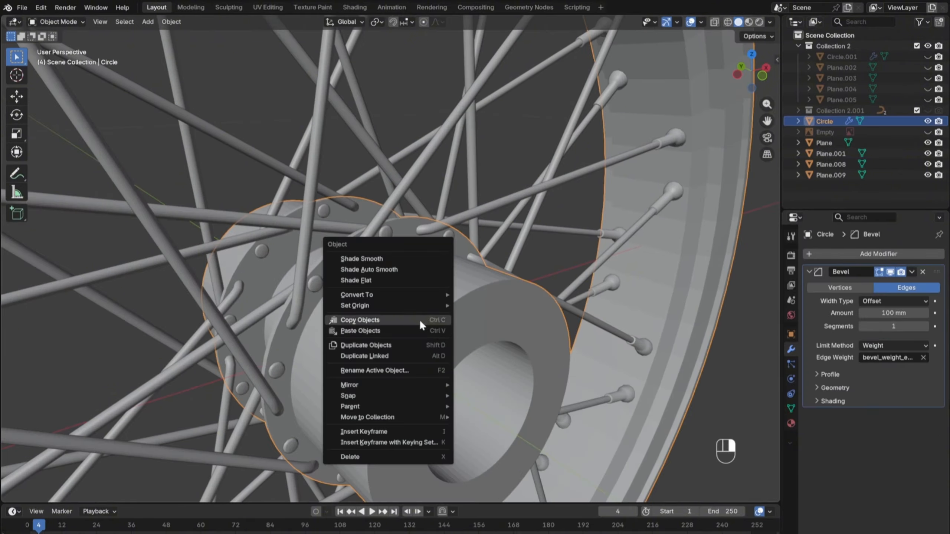
pyautogui.click(390, 258)
# Step: Set the mean edge bevel weight of the outer edge loop at the hub's front end to 0.4
pyautogui.press('Tab')
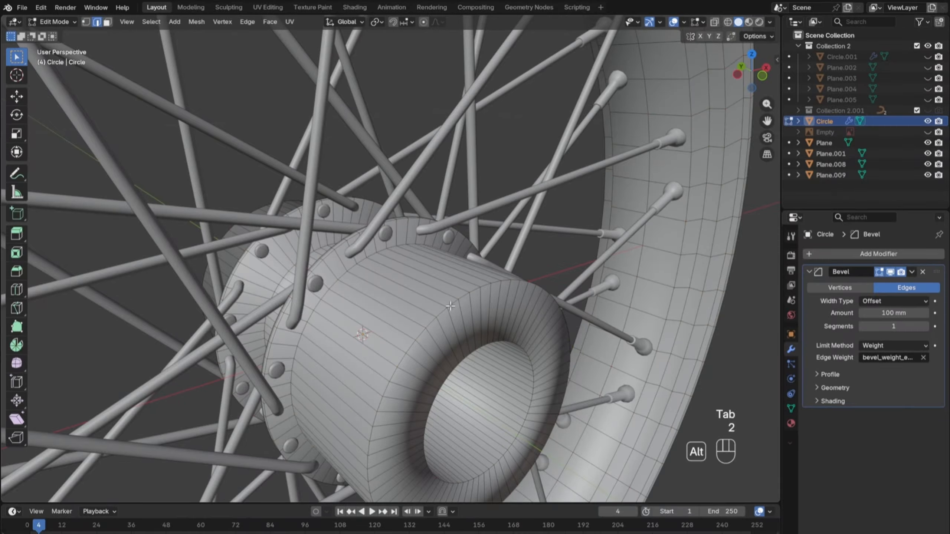
pyautogui.keyDown('alt'); pyautogui.click(450, 306); pyautogui.keyUp('alt')
pyautogui.press('n')
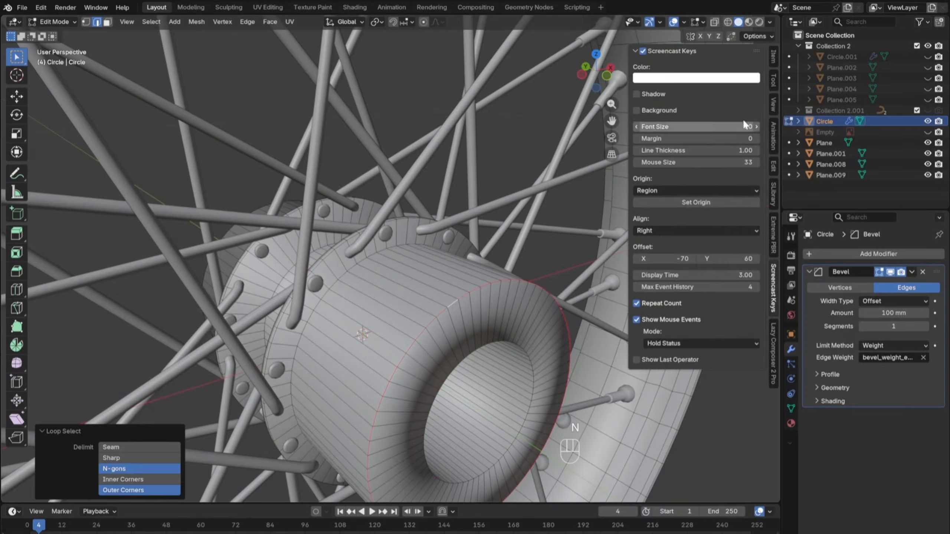
pyautogui.click(773, 56)
pyautogui.click(665, 175)
pyautogui.write('0')
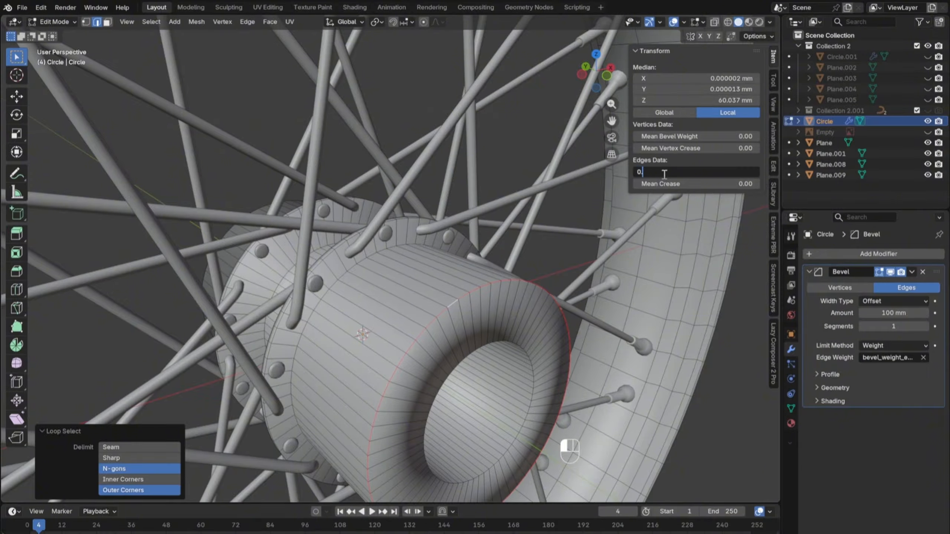
pyautogui.write('.4')
pyautogui.press('Return')
# Step: Select the edge loop around the hub bore's front opening and set the Bevel modifier's amount to 1.5 mm
pyautogui.moveTo(506, 292); pyautogui.dragTo(472, 354, button='middle')
pyautogui.press('Tab')
pyautogui.press('Tab')
pyautogui.keyDown('alt'); pyautogui.click(376, 342); pyautogui.keyUp('alt')
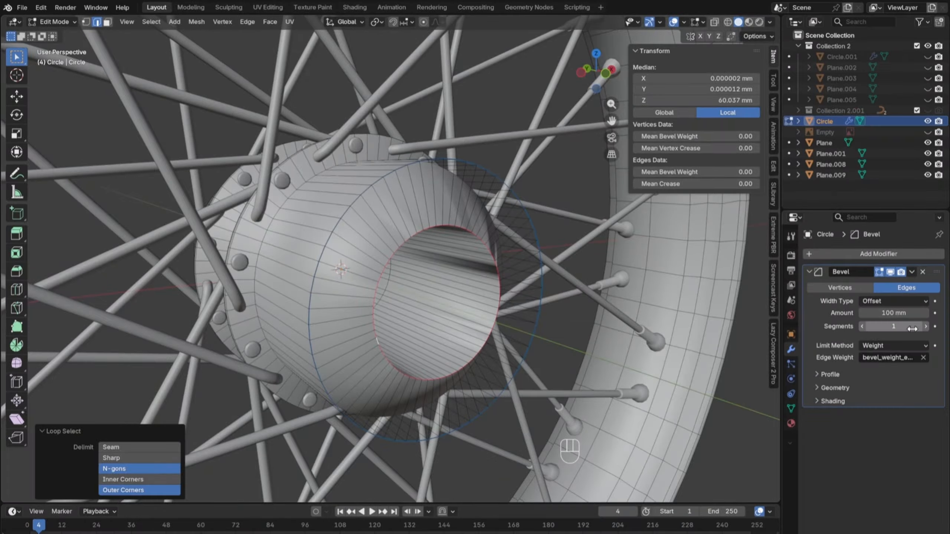
pyautogui.write('.5')
pyautogui.press('Return')
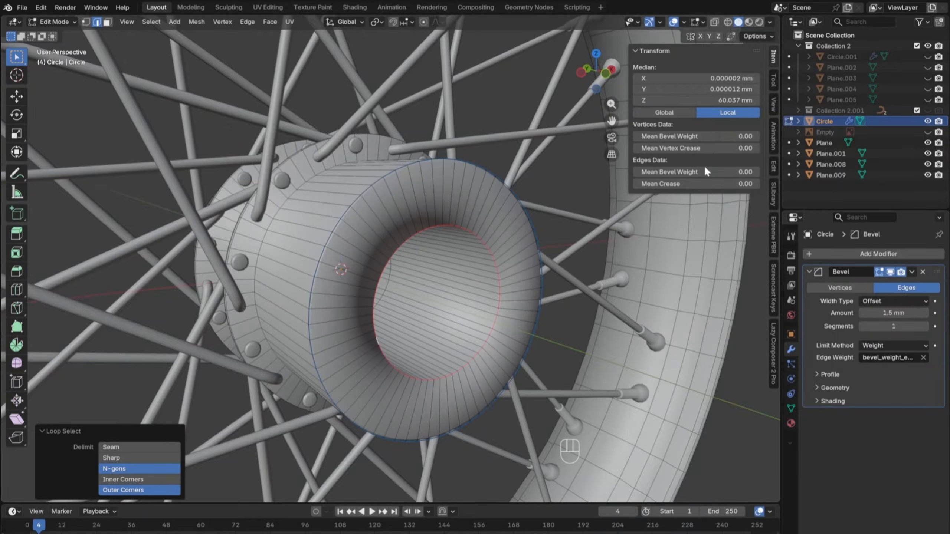
# Step: Set the mean edge bevel weight of the bore's front edge loop to 0.4 and check the rounded edge
pyautogui.write('1')
pyautogui.press('Return')
pyautogui.moveTo(430, 194); pyautogui.dragTo(449, 239, button='middle')
pyautogui.press('Tab')
pyautogui.moveTo(464, 325)
pyautogui.mouseDown(button='middle')
pyautogui.moveTo(431, 303)
pyautogui.moveTo(448, 325)
pyautogui.mouseUp(button='middle')
# Step: Select both rim edge loops of the hub's front spoke flange and set their mean edge bevel weight to 0.4
pyautogui.press('Tab')
pyautogui.moveTo(349, 314); pyautogui.dragTo(376, 303, button='middle')
pyautogui.keyDown('alt'); pyautogui.click(339, 305); pyautogui.keyUp('alt')
pyautogui.scroll(2, 486, 290)
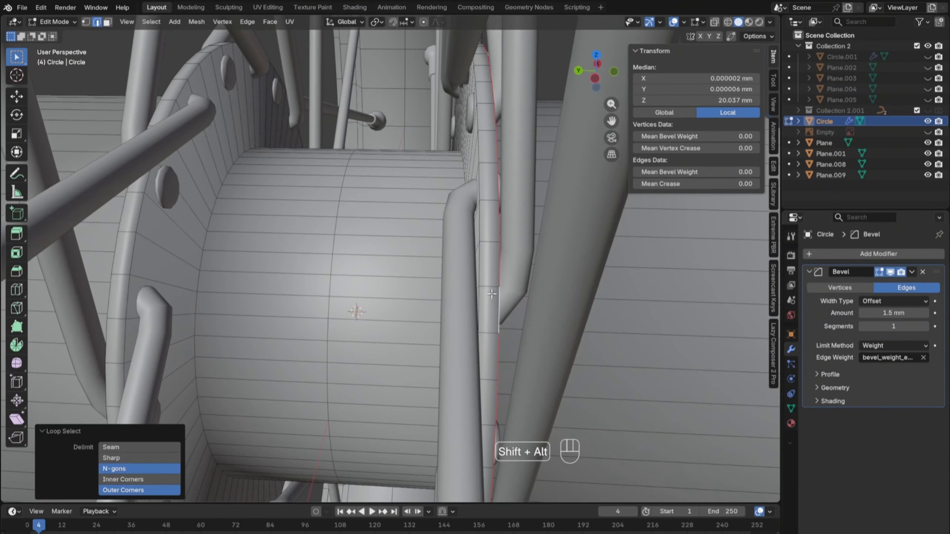
pyautogui.keyDown('alt'); pyautogui.keyDown('shift'); pyautogui.click(492, 294); pyautogui.keyUp('shift'); pyautogui.keyUp('alt')
pyautogui.moveTo(491, 294); pyautogui.dragTo(496, 266, button='middle')
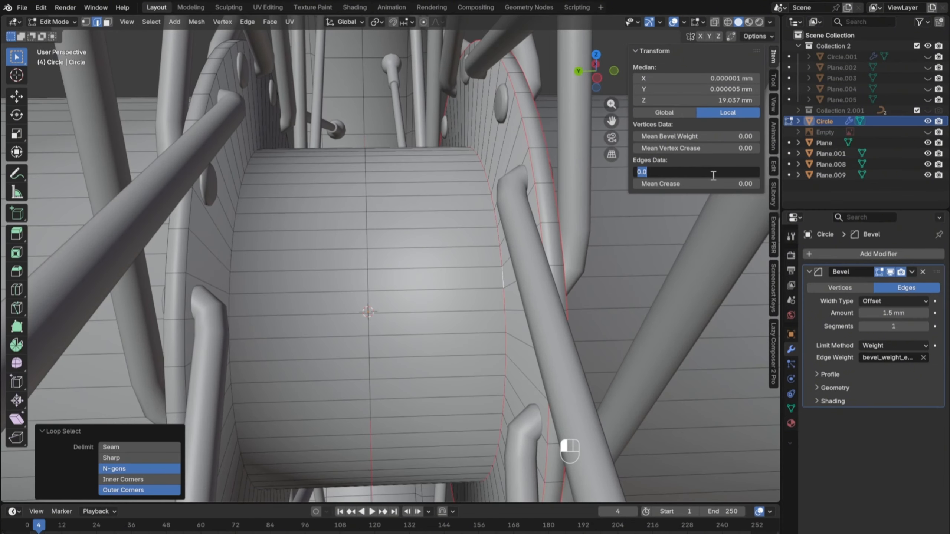
pyautogui.press('Return')
pyautogui.press('Tab')
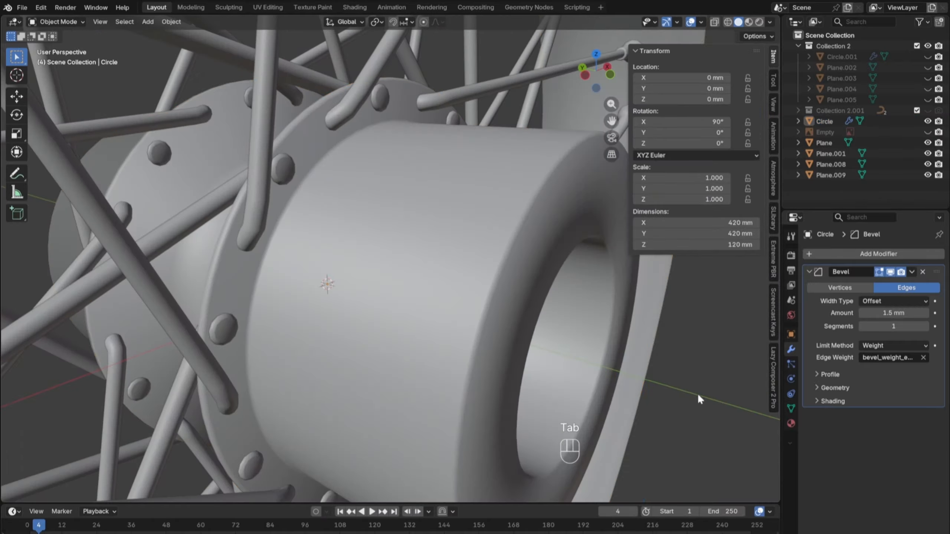
# Step: Set the Bevel modifier's amount on the rim and hub object to 3 mm and check the hub's edges
pyautogui.moveTo(698, 394); pyautogui.dragTo(433, 380, button='middle')
pyautogui.click(421, 321)
pyautogui.scroll(-4, 416, 324)
pyautogui.press('Tab')
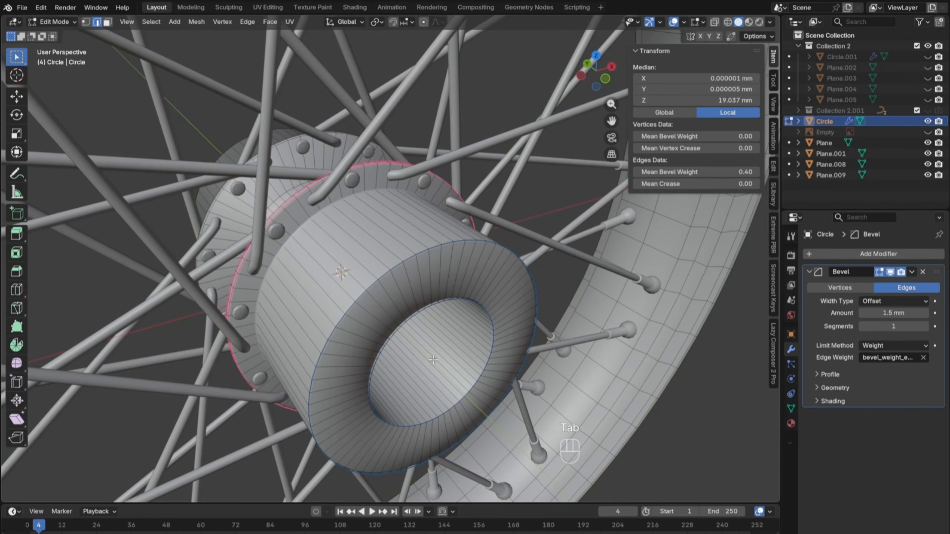
pyautogui.scroll(3, 436, 349)
pyautogui.keyDown('alt'); pyautogui.click(429, 275); pyautogui.keyUp('alt')
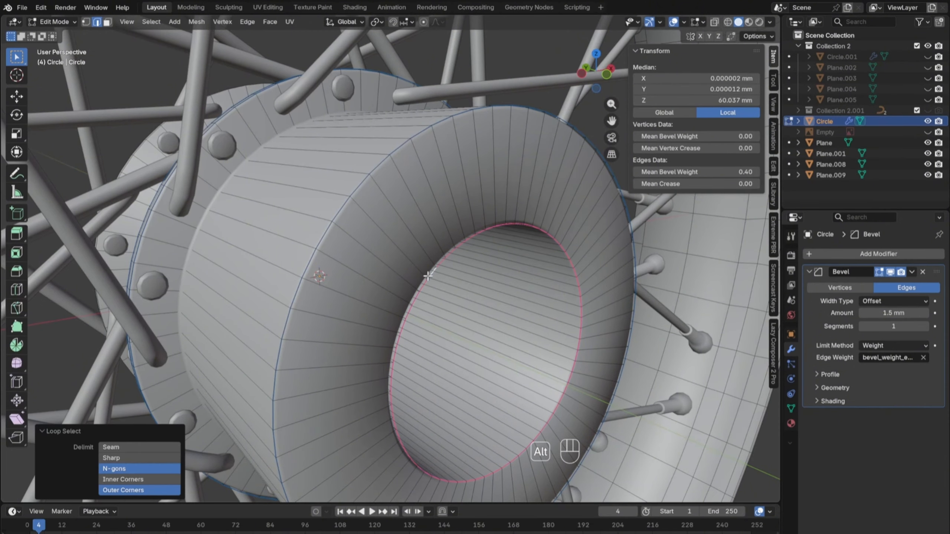
pyautogui.write('3')
pyautogui.press('Return')
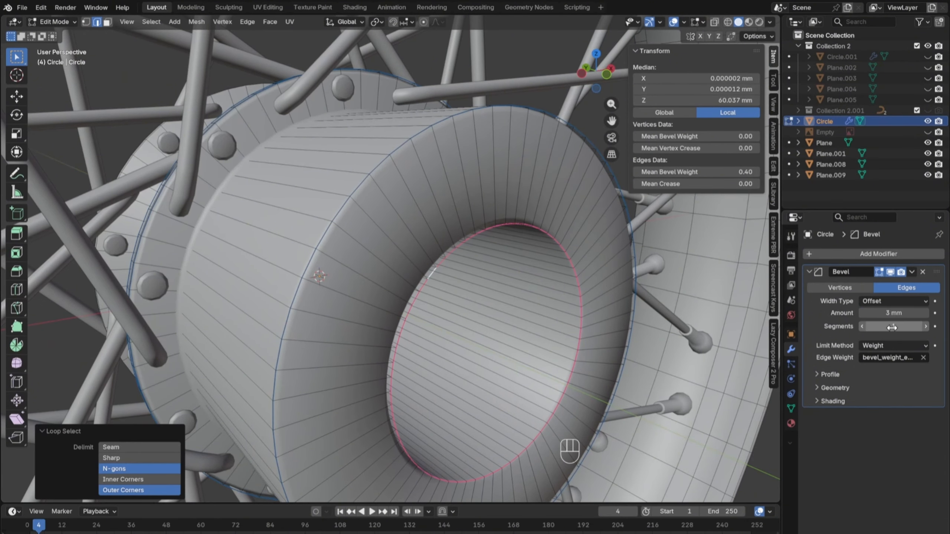
pyautogui.press('Tab')
pyautogui.scroll(-3, 629, 394)
pyautogui.moveTo(629, 394); pyautogui.dragTo(446, 403, button='middle')
pyautogui.scroll(3, 445, 402)
pyautogui.scroll(-4, 328, 273)
# Step: Try flat shading on the rim and hub object, then switch it to Shade Auto Smooth
pyautogui.rightClick(322, 288)
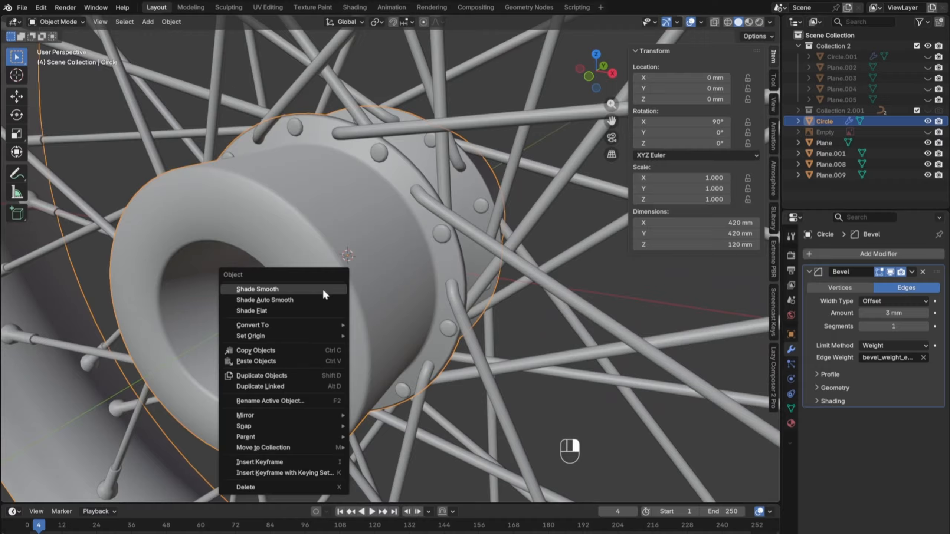
pyautogui.click(306, 312)
pyautogui.rightClick(342, 281)
pyautogui.click(340, 272)
pyautogui.moveTo(274, 340); pyautogui.dragTo(339, 364, button='middle')
pyautogui.scroll(3, 339, 364)
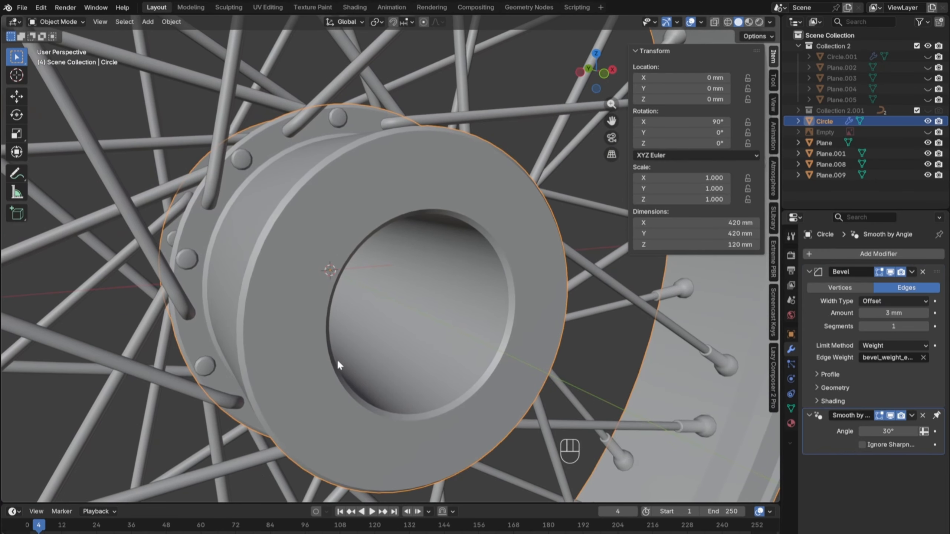
pyautogui.moveTo(511, 355); pyautogui.dragTo(539, 369, button='middle')
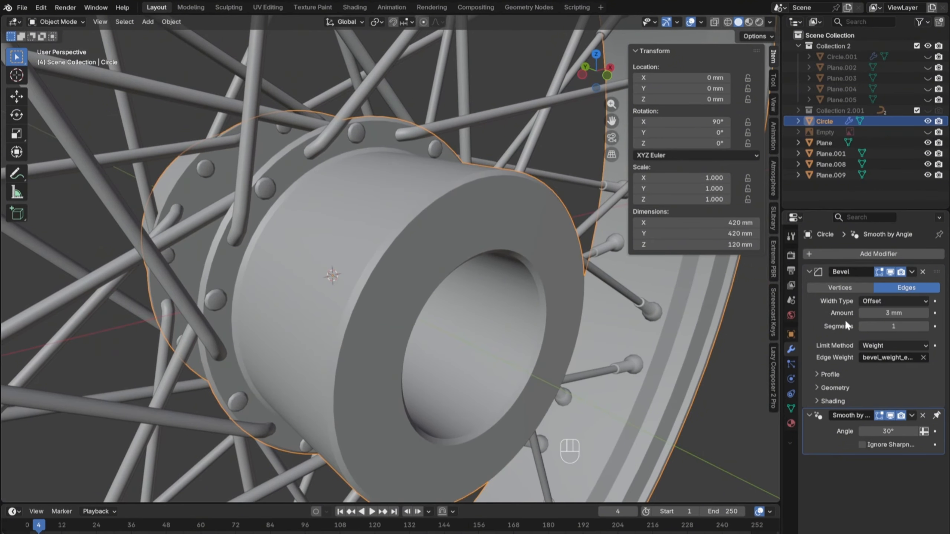
# Step: Toggle the Bevel modifier's viewport display to compare the hub edges with and without the bevel
pyautogui.click(810, 272)
pyautogui.click(891, 271)
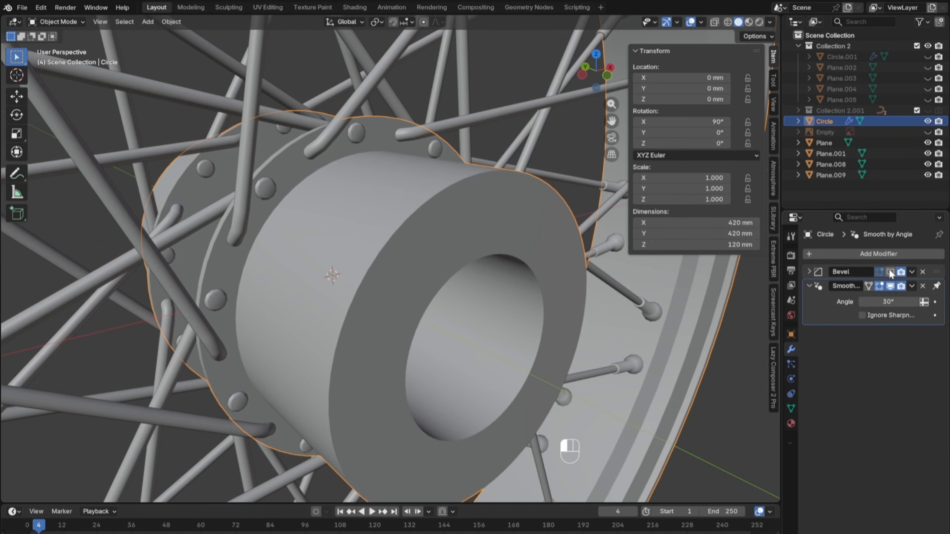
pyautogui.click(890, 271)
pyautogui.click(890, 271)
pyautogui.click(890, 271)
pyautogui.click(913, 270)
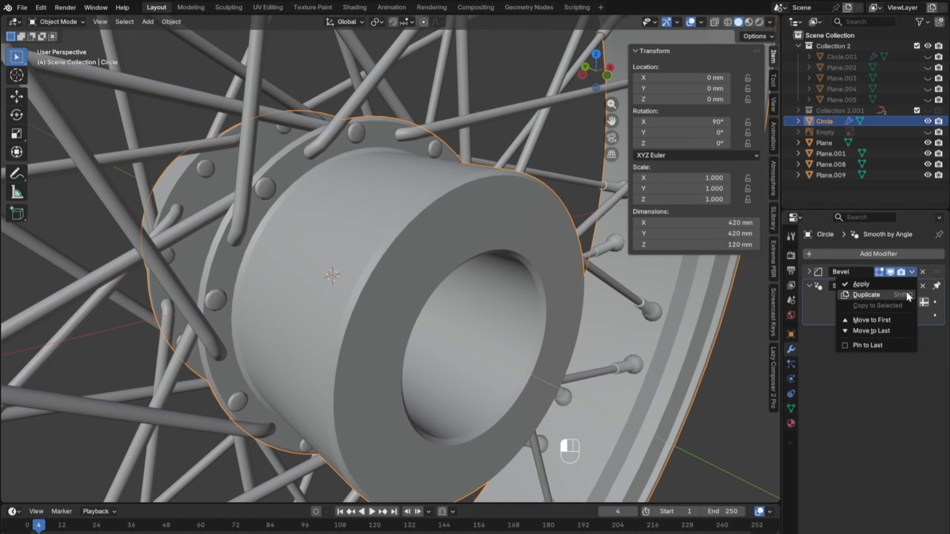
pyautogui.click(914, 270)
# Step: Set the Bevel modifier's amount to 2 mm and the bore front edge loop's mean bevel weight to 0.2
pyautogui.click(810, 271)
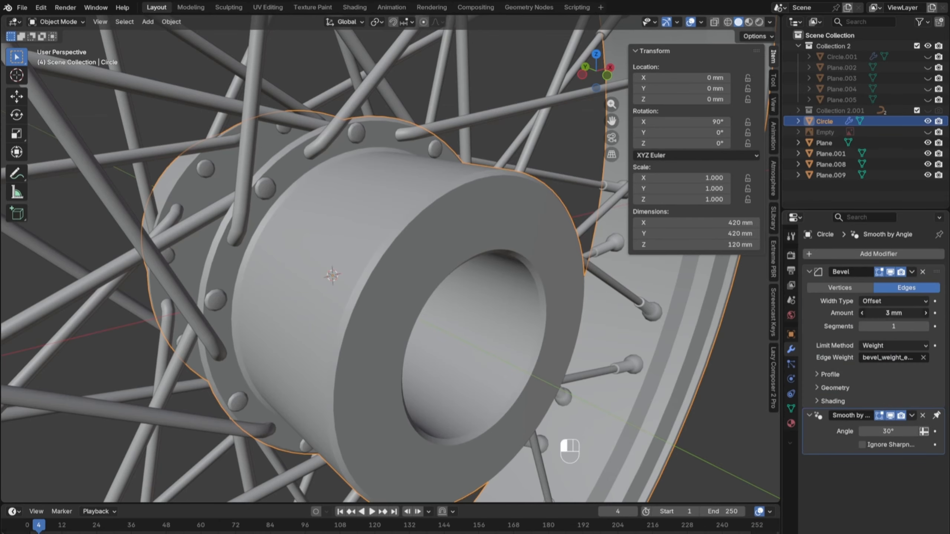
pyautogui.click(896, 313)
pyautogui.write('2')
pyautogui.press('Return')
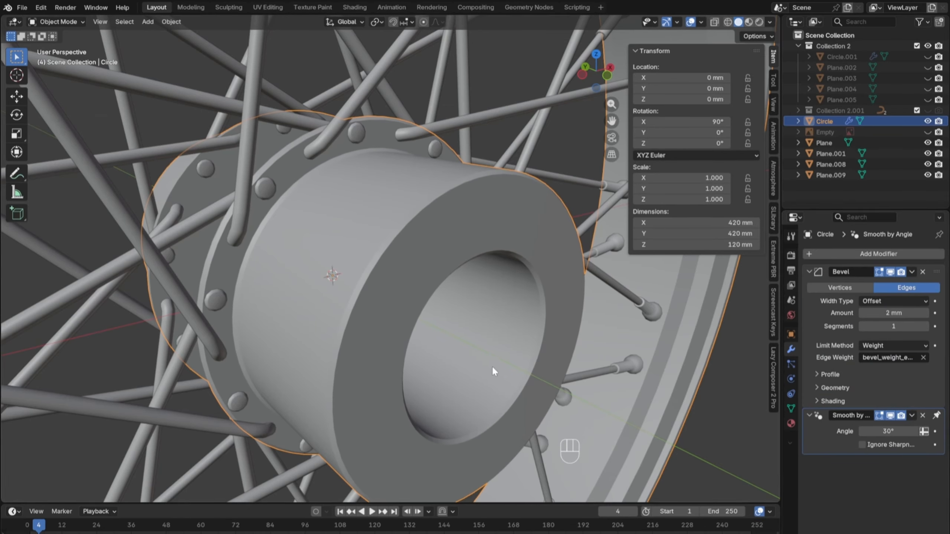
pyautogui.press('Tab')
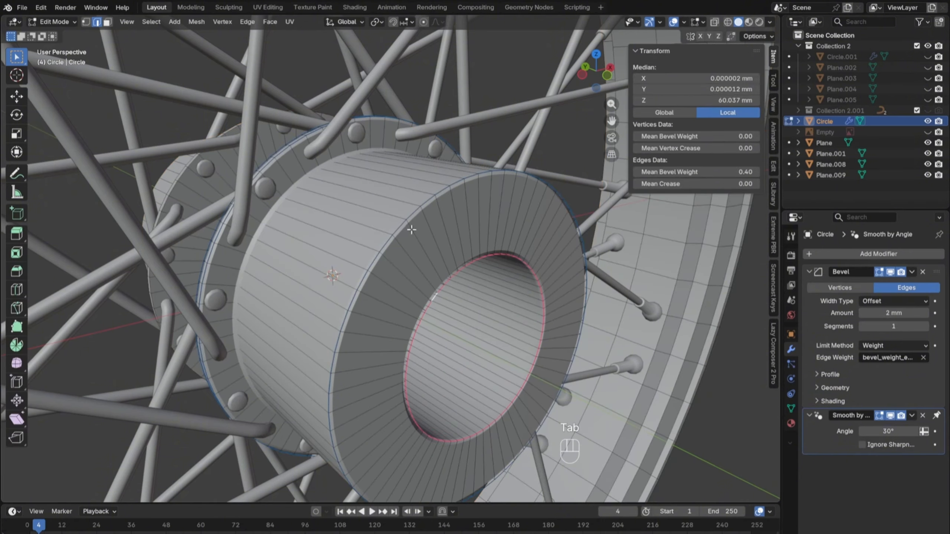
pyautogui.moveTo(740, 172); pyautogui.dragTo(748, 172)
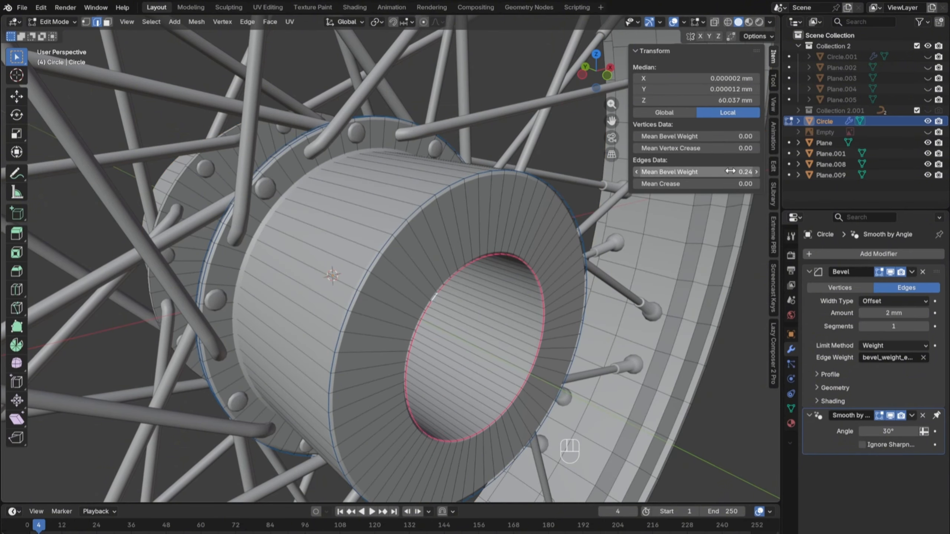
# Step: Select the hub's front outer edge loop together with the front flange edge loops and set their mean bevel weight to 0.2
pyautogui.keyDown('alt'); pyautogui.click(441, 188); pyautogui.keyUp('alt')
pyautogui.moveTo(441, 187); pyautogui.dragTo(450, 198, button='middle')
pyautogui.moveTo(287, 173); pyautogui.dragTo(496, 210, button='middle')
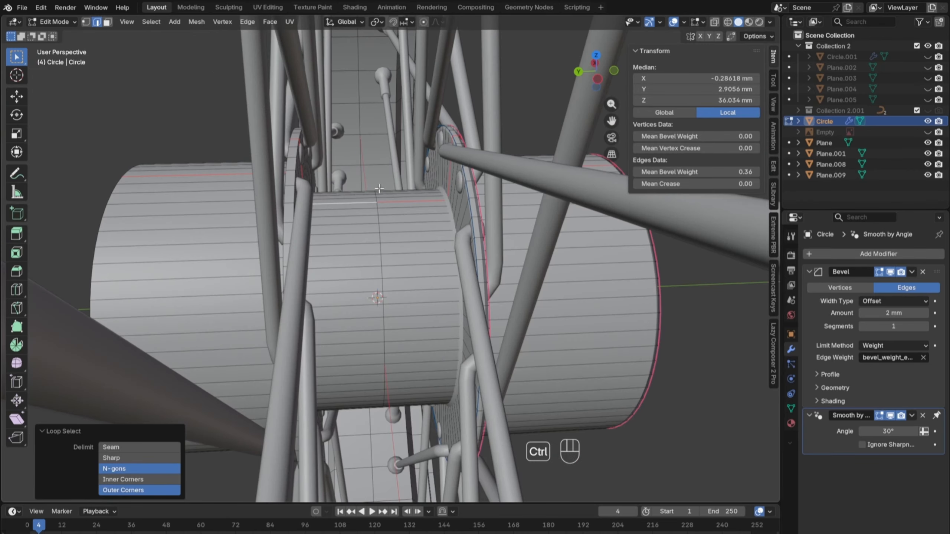
pyautogui.hotkey('ctrl', 'z')
pyautogui.keyDown('alt'); pyautogui.keyDown('shift'); pyautogui.click(533, 139); pyautogui.keyUp('shift'); pyautogui.keyUp('alt')
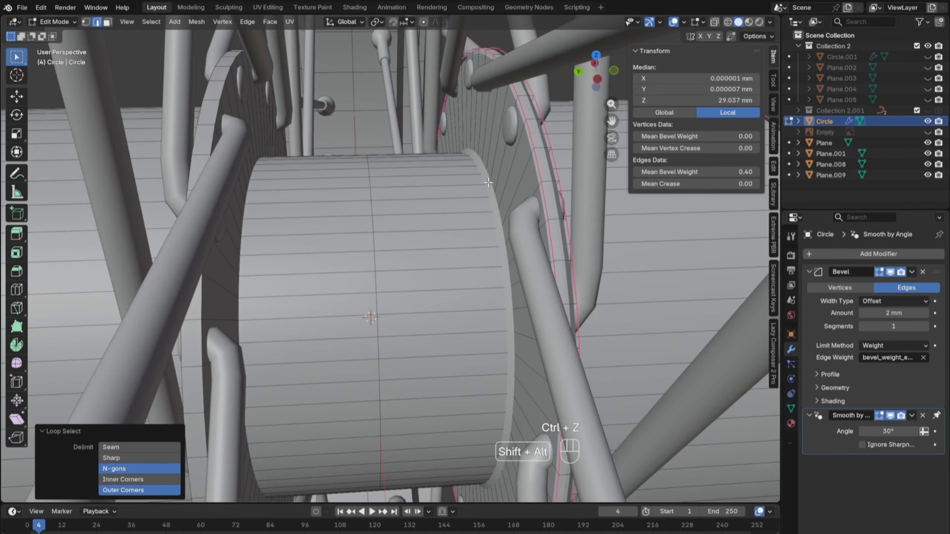
pyautogui.click(727, 167)
pyautogui.write('0.2')
pyautogui.press('Return')
pyautogui.moveTo(692, 202); pyautogui.dragTo(554, 345, button='middle')
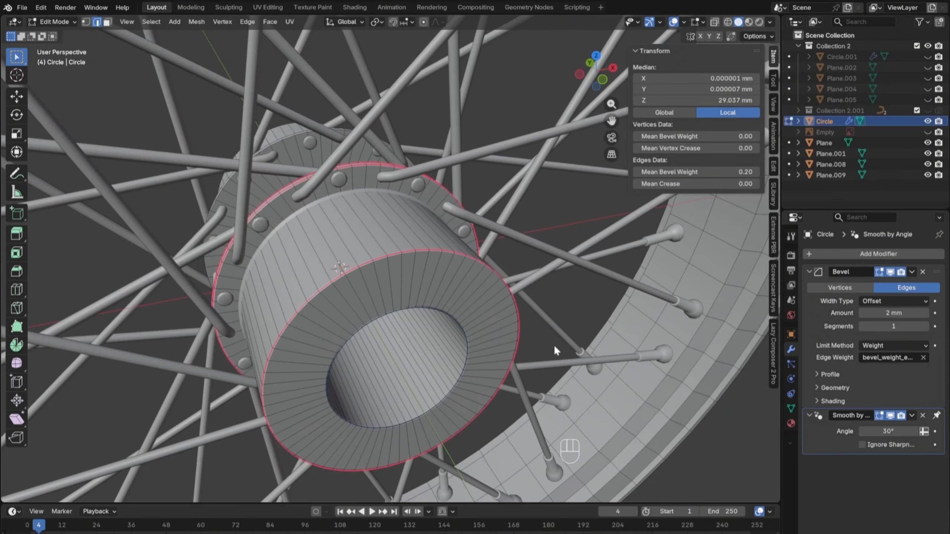
# Step: Shade the rim and hub object smooth, replacing the angle-based auto smoothing
pyautogui.keyDown('shift'); pyautogui.moveTo(680, 422); pyautogui.dragTo(716, 439, button='middle'); pyautogui.keyUp('shift')
pyautogui.scroll(4, 717, 439)
pyautogui.scroll(3, 675, 416)
pyautogui.press('Tab')
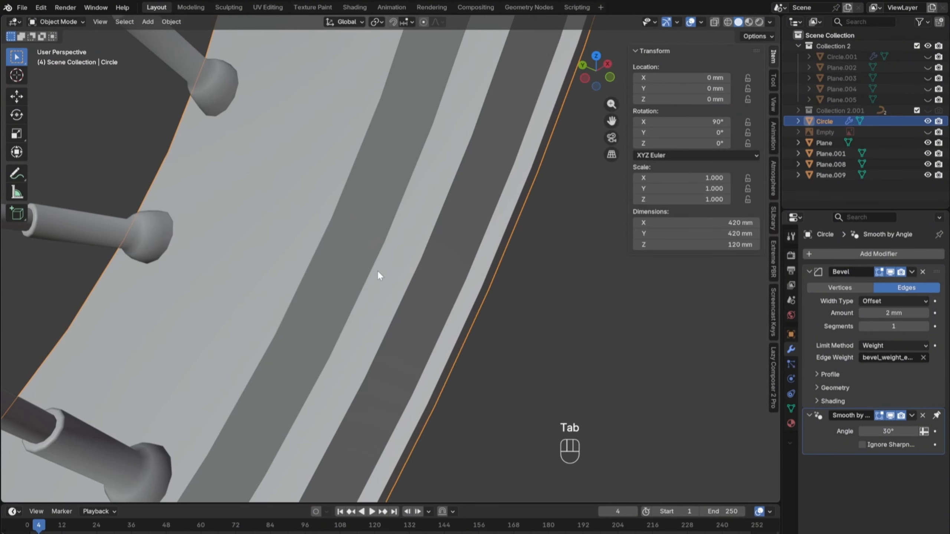
pyautogui.rightClick(377, 270)
pyautogui.click(366, 258)
# Step: Select the edge loops along the rim's stepped front lip and set their mean edge bevel weight to 0.2
pyautogui.press('Tab')
pyautogui.keyDown('alt'); pyautogui.click(299, 268); pyautogui.keyUp('alt')
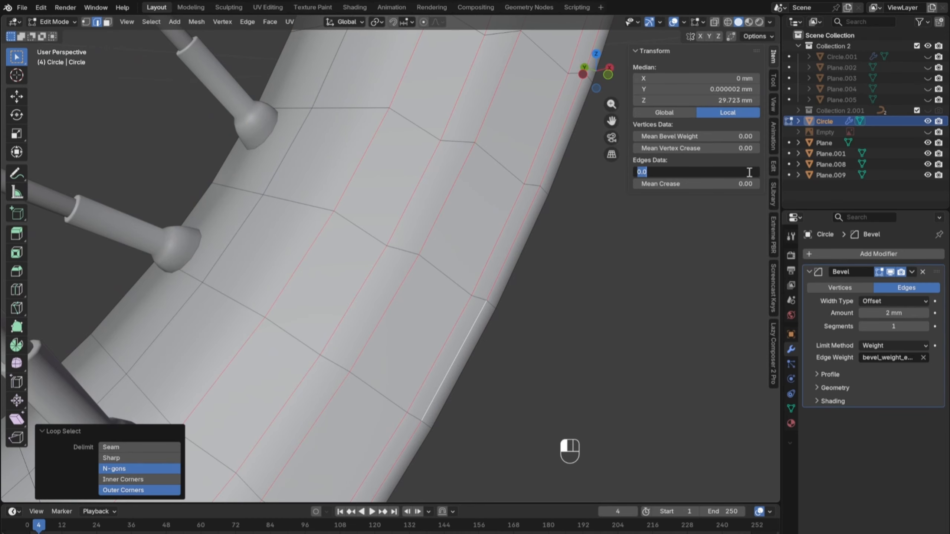
pyautogui.press('Return')
pyautogui.press('Tab')
pyautogui.press('Tab')
pyautogui.click(582, 366)
pyautogui.scroll(-8, 523, 359)
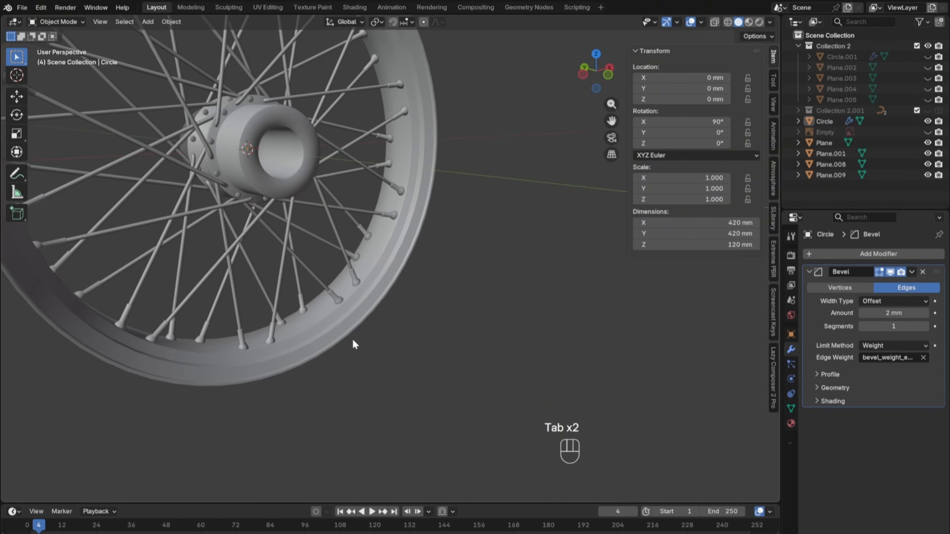
pyautogui.scroll(3, 352, 338)
pyautogui.moveTo(423, 374); pyautogui.dragTo(460, 475, button='middle')
# Step: Select the hub bore's front edge loop to check its bevel weight, and review the shaded wheel
pyautogui.click(383, 325)
pyautogui.scroll(4, 380, 350)
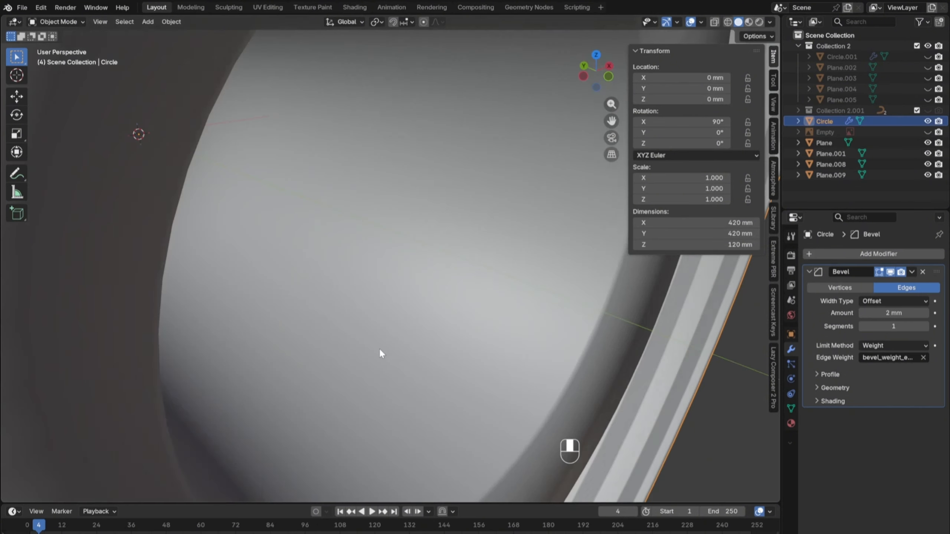
pyautogui.moveTo(380, 350); pyautogui.dragTo(287, 278, button='middle')
pyautogui.press('Tab')
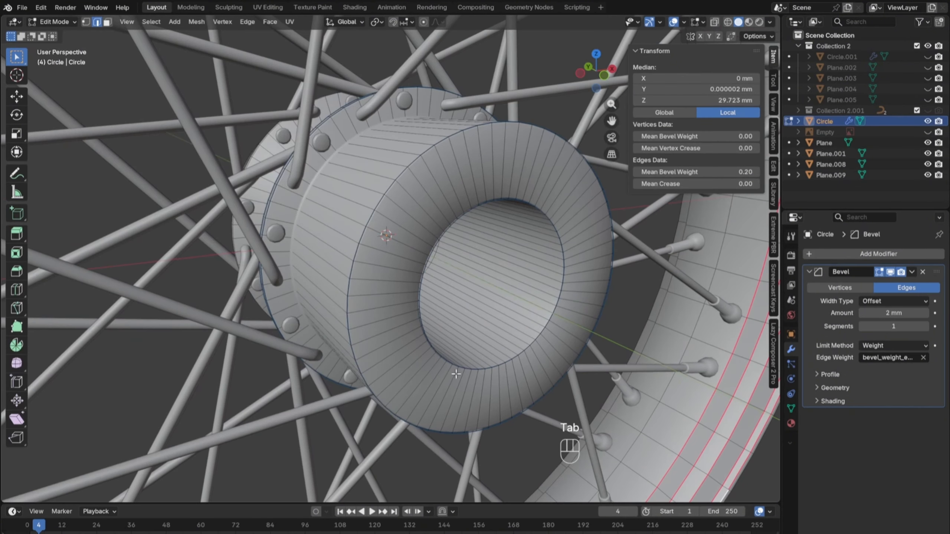
pyautogui.keyDown('alt'); pyautogui.click(457, 366); pyautogui.keyUp('alt')
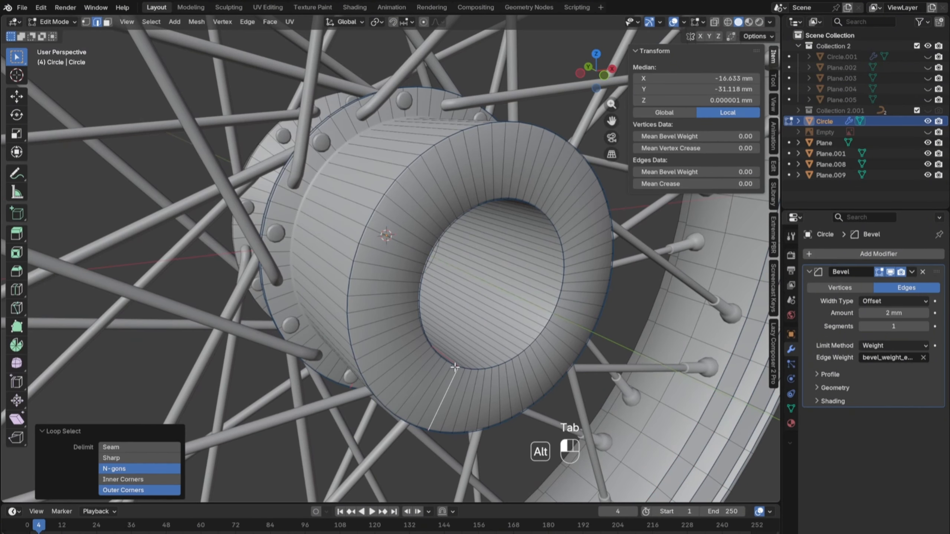
pyautogui.keyDown('alt'); pyautogui.click(455, 367); pyautogui.keyUp('alt')
pyautogui.scroll(2, 474, 381)
pyautogui.moveTo(610, 290); pyautogui.dragTo(562, 302, button='middle')
pyautogui.press('Tab')
pyautogui.scroll(-4, 480, 367)
pyautogui.scroll(-4, 625, 393)
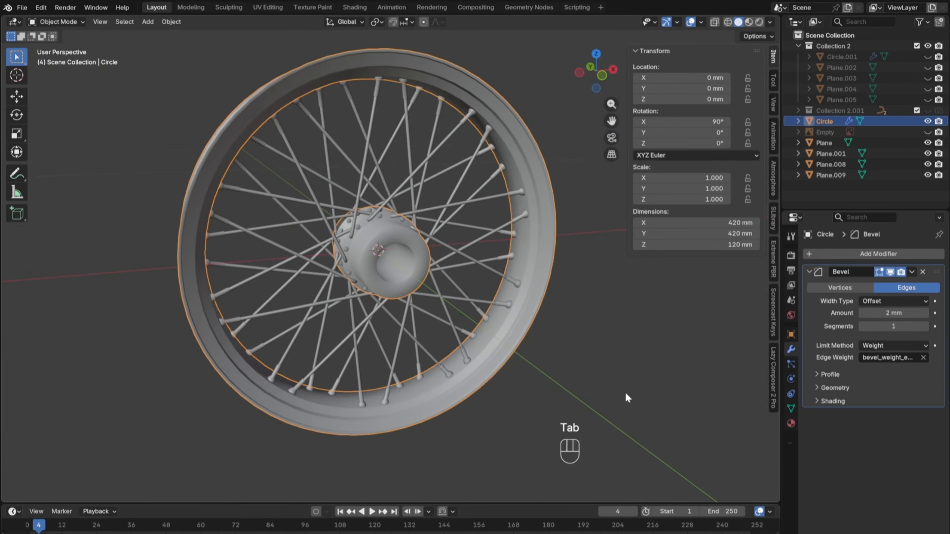
# Step: Examine the beveled rim and hub up close and from a distance with nothing selected
pyautogui.click(625, 392)
pyautogui.scroll(3, 598, 390)
pyautogui.moveTo(509, 386); pyautogui.dragTo(577, 371, button='middle')
pyautogui.scroll(3, 576, 389)
pyautogui.scroll(-2, 419, 353)
pyautogui.scroll(3, 451, 368)
pyautogui.scroll(-5, 576, 371)
# Step: Cut a centred edge loop around the hub's front cylinder and bevel it by 2 mm into a narrow band
pyautogui.click(576, 371)
pyautogui.press('Tab')
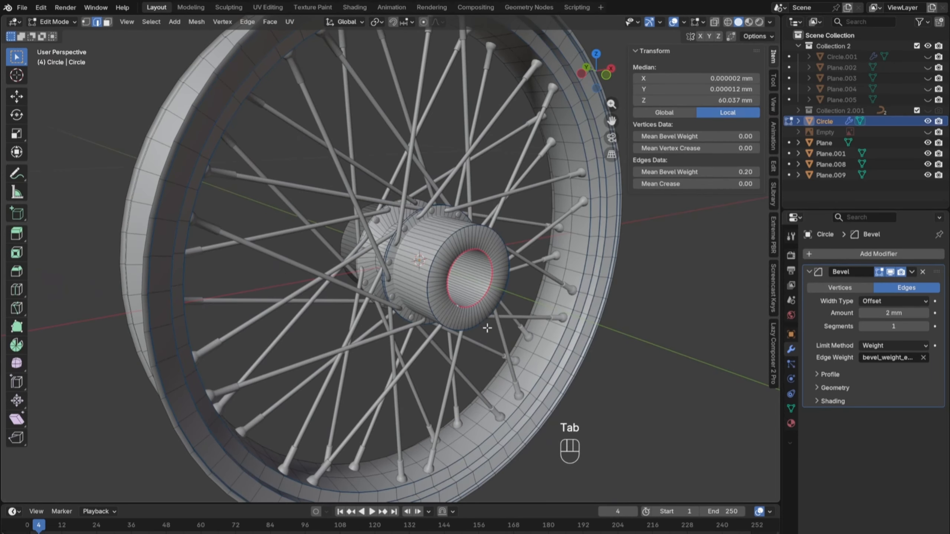
pyautogui.moveTo(486, 328); pyautogui.dragTo(428, 316, button='middle')
pyautogui.hotkey('ctrl', 'r')
pyautogui.click(440, 299)
pyautogui.rightClick(410, 289)
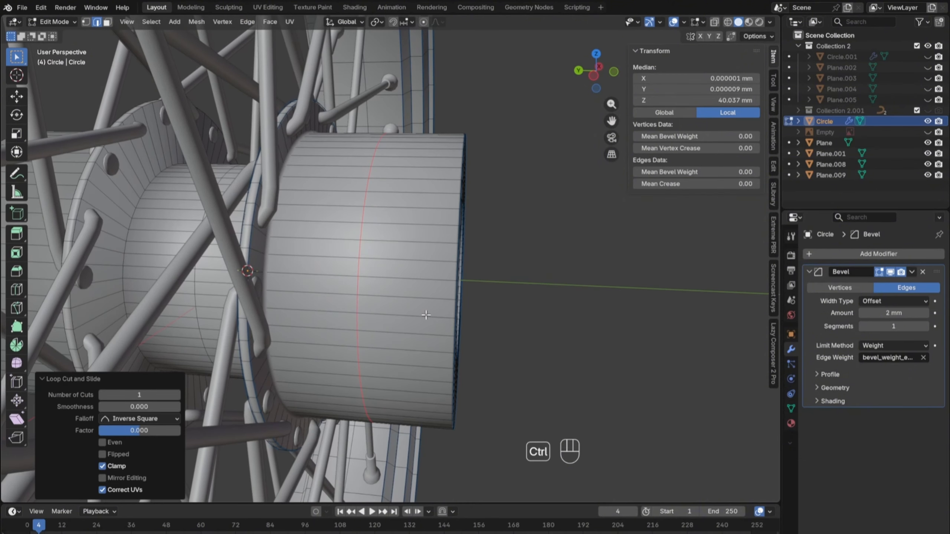
pyautogui.hotkey('ctrl', 'b')
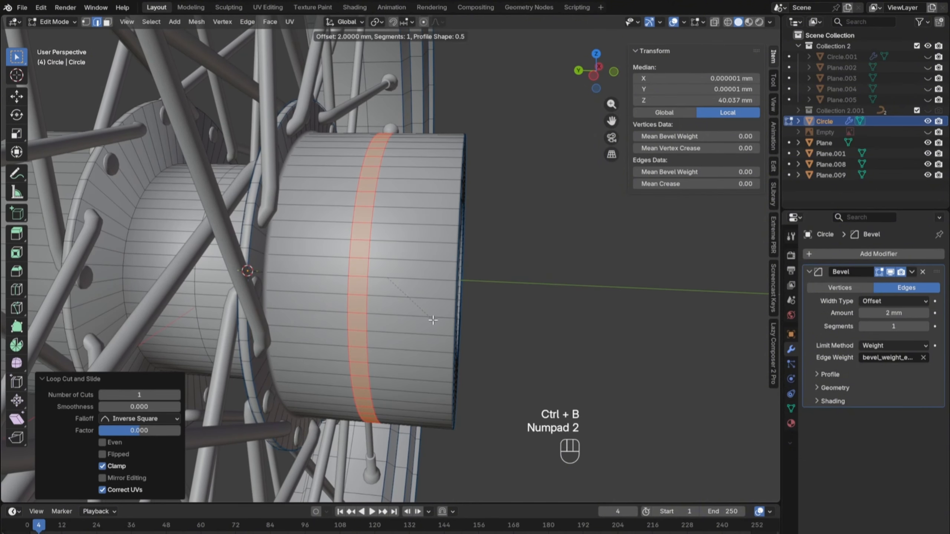
pyautogui.press('KP_Enter')
# Step: Extrude the narrow band inward along its normals by 2 mm to form a groove around the hub
pyautogui.hotkey('alt', 'e')
pyautogui.click(424, 325)
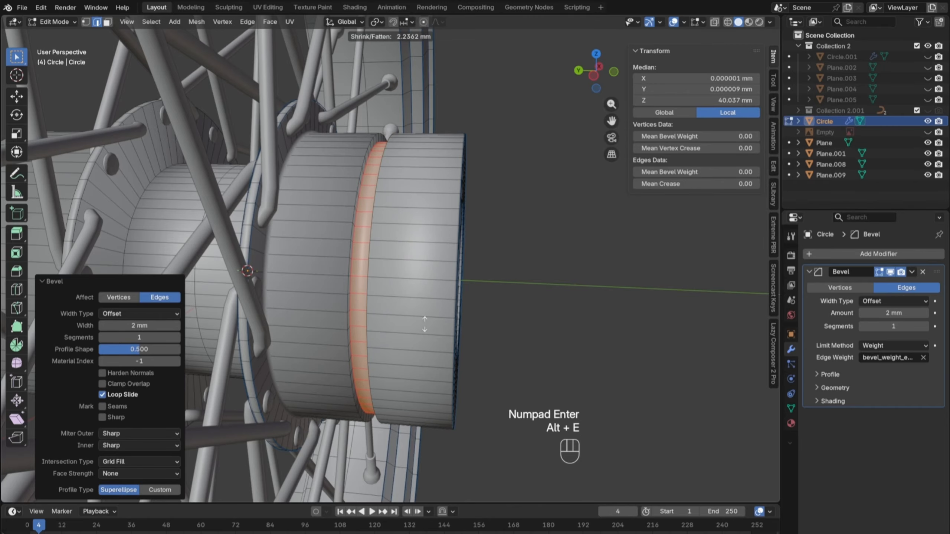
pyautogui.press('KP_2')
pyautogui.press('KP_Enter')
pyautogui.press('Tab')
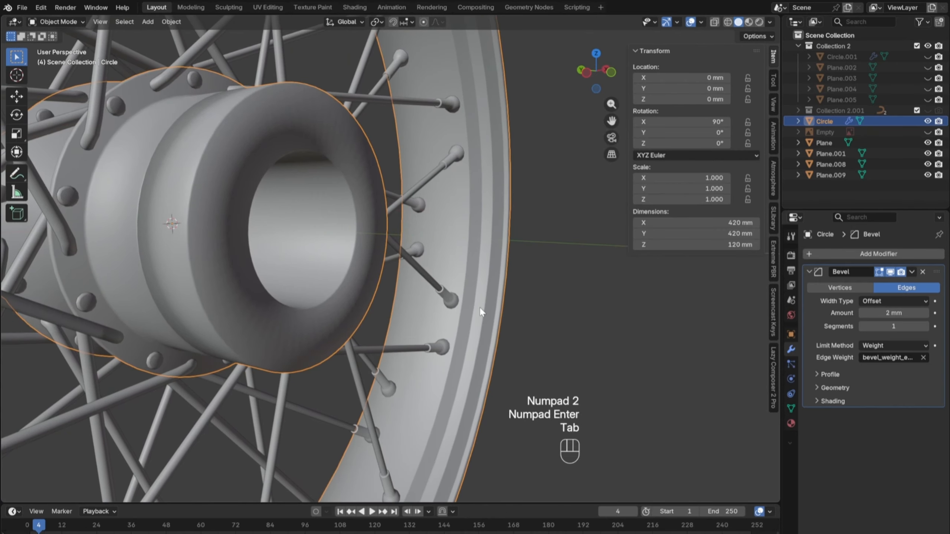
# Step: Select the edge loops on both sides of the hub groove and set their mean bevel weight to 0.4
pyautogui.press('Tab')
pyautogui.moveTo(516, 332); pyautogui.dragTo(424, 301, button='middle')
pyautogui.keyDown('alt'); pyautogui.click(247, 240); pyautogui.keyUp('alt')
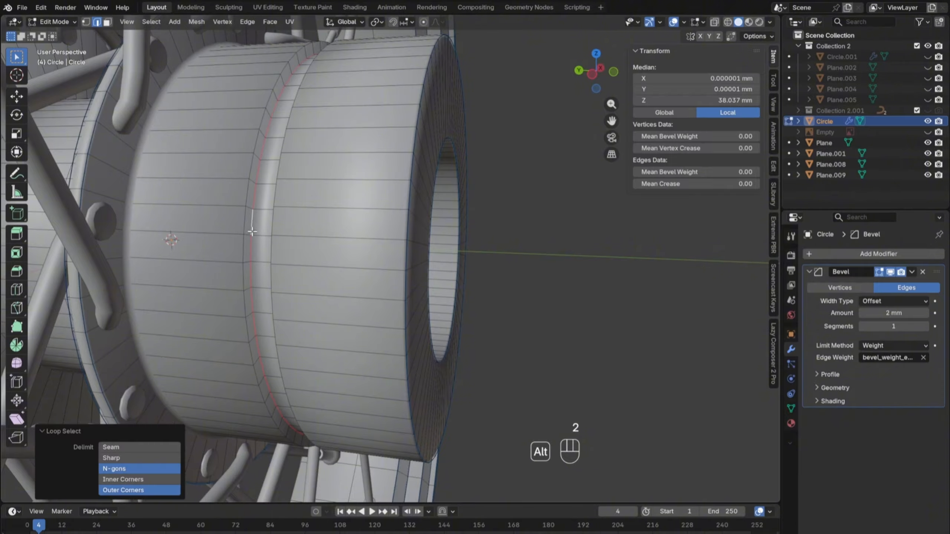
pyautogui.moveTo(253, 233); pyautogui.dragTo(369, 245, button='middle')
pyautogui.write('0.4')
pyautogui.press('Return')
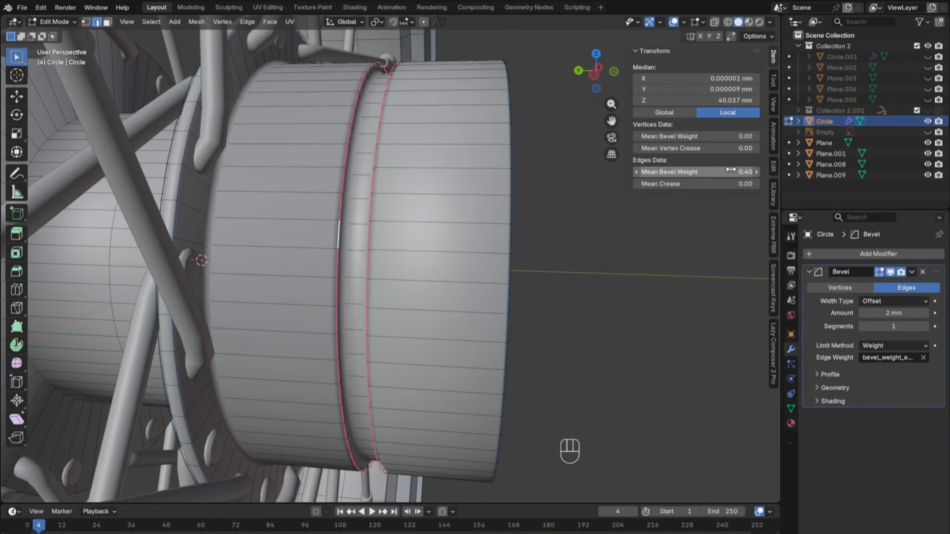
# Step: Raise the mean edge bevel weight of the groove's edge loops to 1.00 and check the groove's shading
pyautogui.moveTo(726, 171); pyautogui.dragTo(759, 171)
pyautogui.press('Tab')
pyautogui.press('Tab')
pyautogui.moveTo(599, 233); pyautogui.dragTo(632, 227, button='middle')
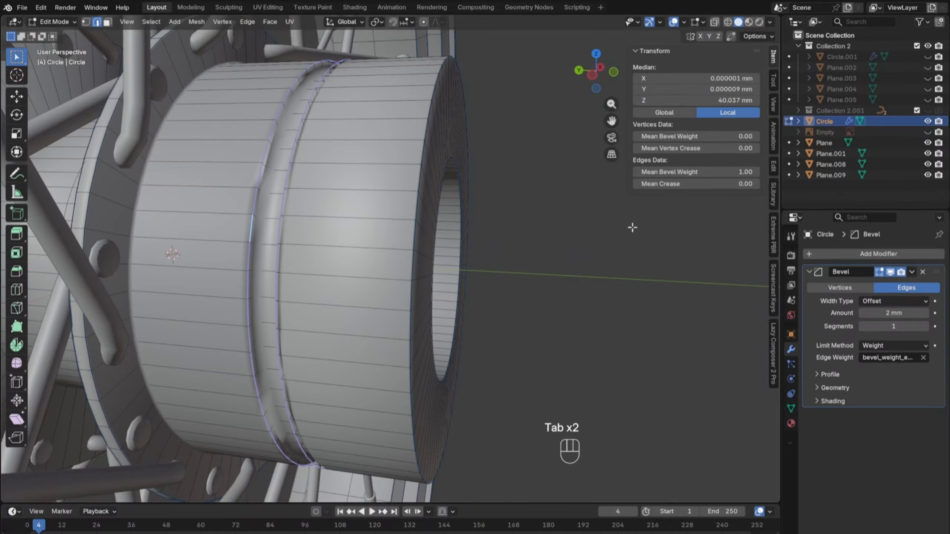
# Step: Return to Object Mode and examine the shading of the hub groove and the rim from several angles
pyautogui.press('Return')
pyautogui.press('Tab')
pyautogui.click(605, 312)
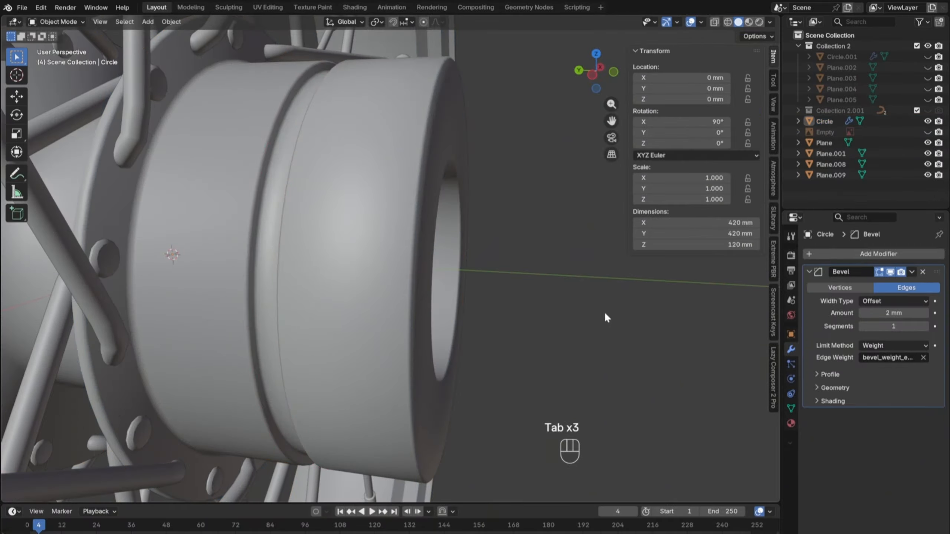
pyautogui.scroll(-8, 604, 311)
pyautogui.scroll(3, 414, 383)
pyautogui.moveTo(470, 358)
pyautogui.mouseDown(button='middle')
pyautogui.moveTo(414, 383)
pyautogui.moveTo(422, 334)
pyautogui.moveTo(548, 339)
pyautogui.mouseUp(button='middle')
pyautogui.press('z')
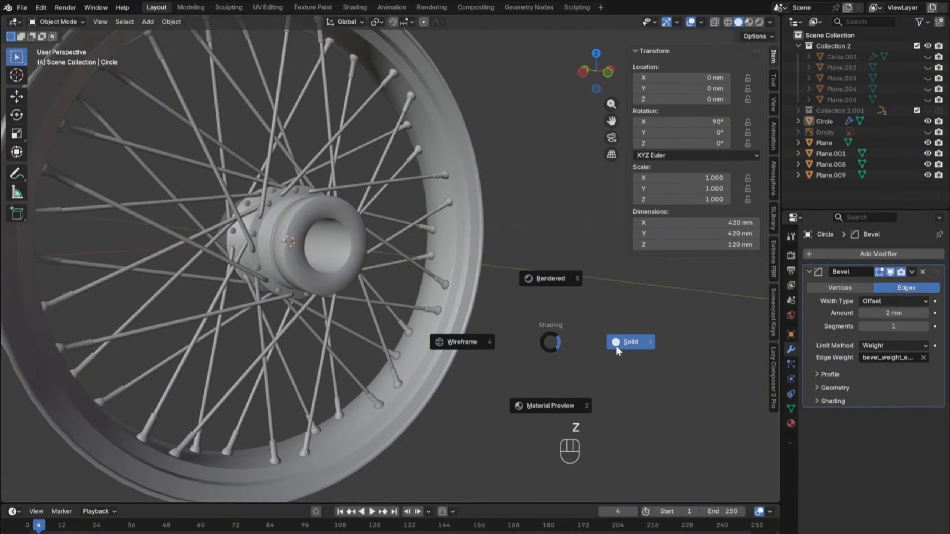
pyautogui.press('Tab')
pyautogui.press('Tab')
pyautogui.press('n')
pyautogui.moveTo(594, 377); pyautogui.dragTo(541, 399, button='middle')
pyautogui.scroll(4, 463, 409)
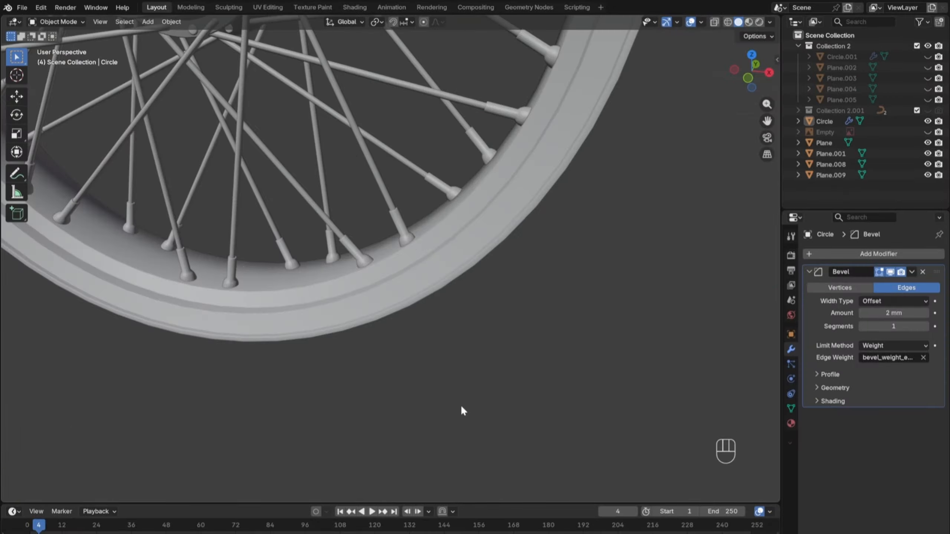
pyautogui.scroll(5, 308, 299)
# Step: Select the rim's side edge loops, set their mean edge bevel weight to 0.4, and check the rim's shading
pyautogui.press('Tab')
pyautogui.keyDown('alt'); pyautogui.keyDown('shift'); pyautogui.click(430, 328); pyautogui.keyUp('shift'); pyautogui.keyUp('alt')
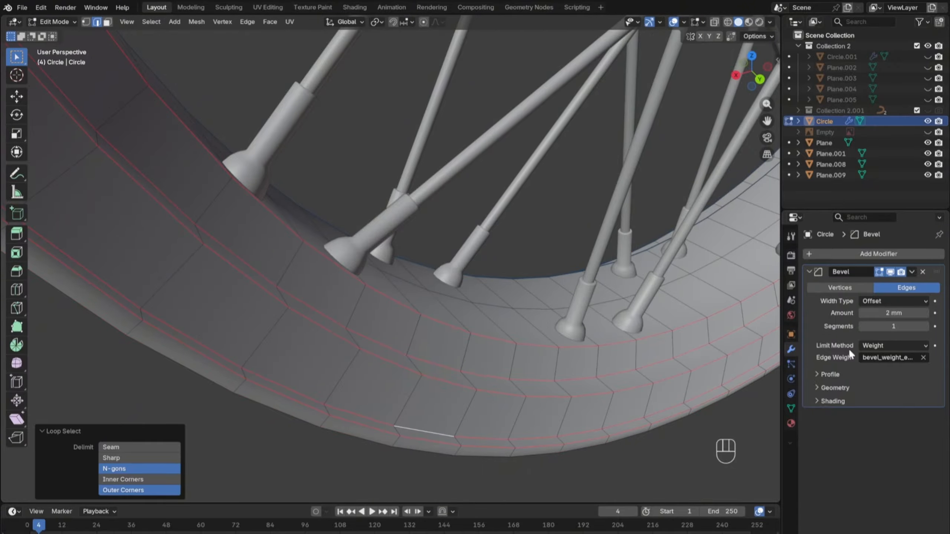
pyautogui.press('n')
pyautogui.click(680, 175)
pyautogui.write('0.5')
pyautogui.press('Return')
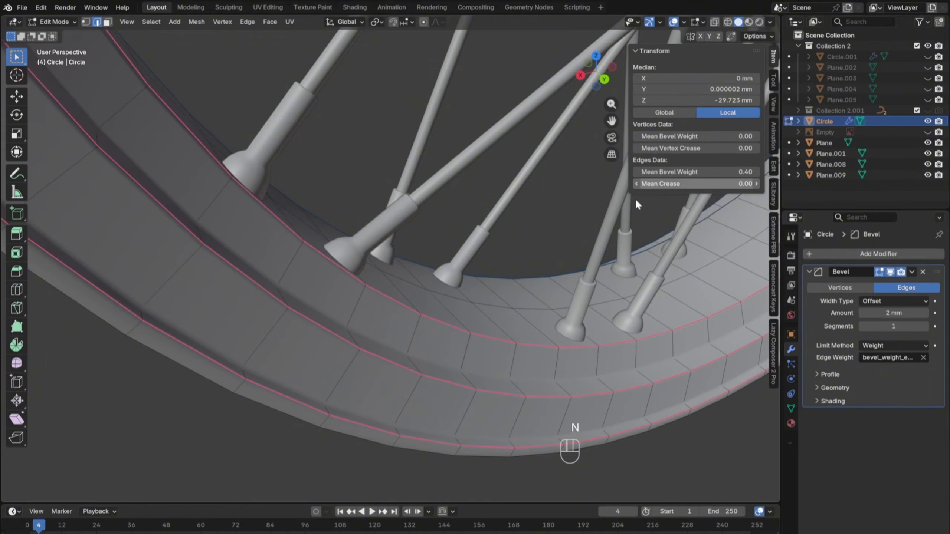
pyautogui.press('Tab')
pyautogui.click(559, 452)
pyautogui.moveTo(558, 445); pyautogui.dragTo(371, 396, button='middle')
pyautogui.click(353, 376)
pyautogui.press('Tab')
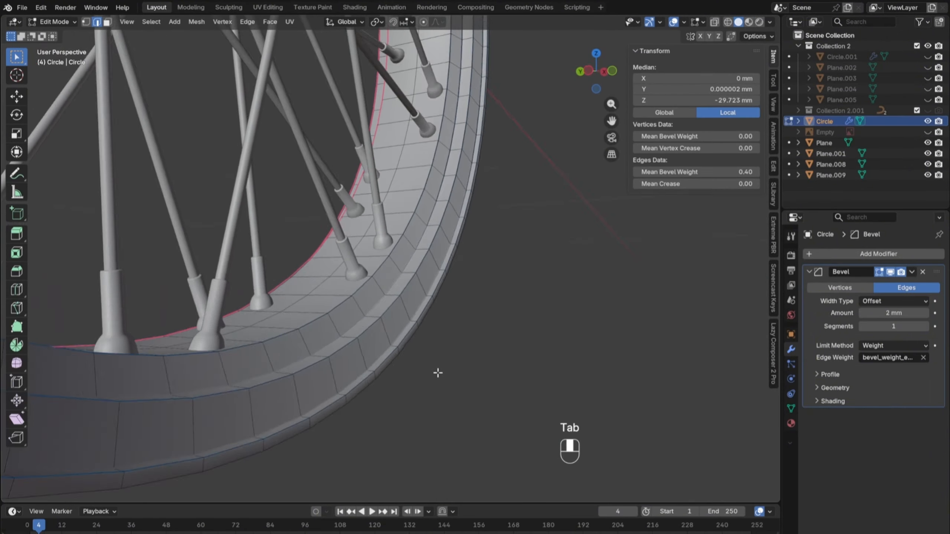
pyautogui.moveTo(437, 374); pyautogui.dragTo(402, 403, button='middle')
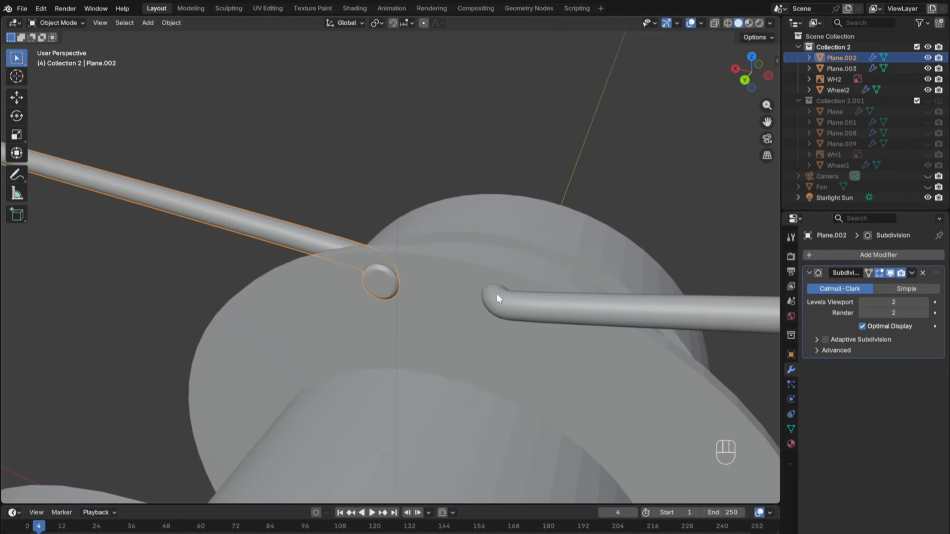
# Step: Snap the 3D cursor to the round end face of the spoke Plane.002 at the hub flange
pyautogui.press('Tab')
pyautogui.hotkey('shift', 's')
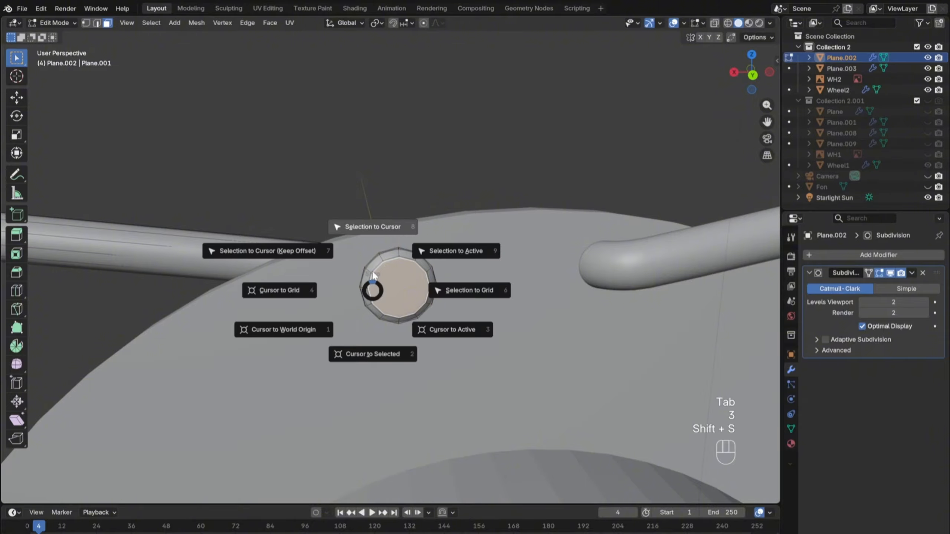
pyautogui.click(371, 225)
pyautogui.hotkey('ctrl', 'z')
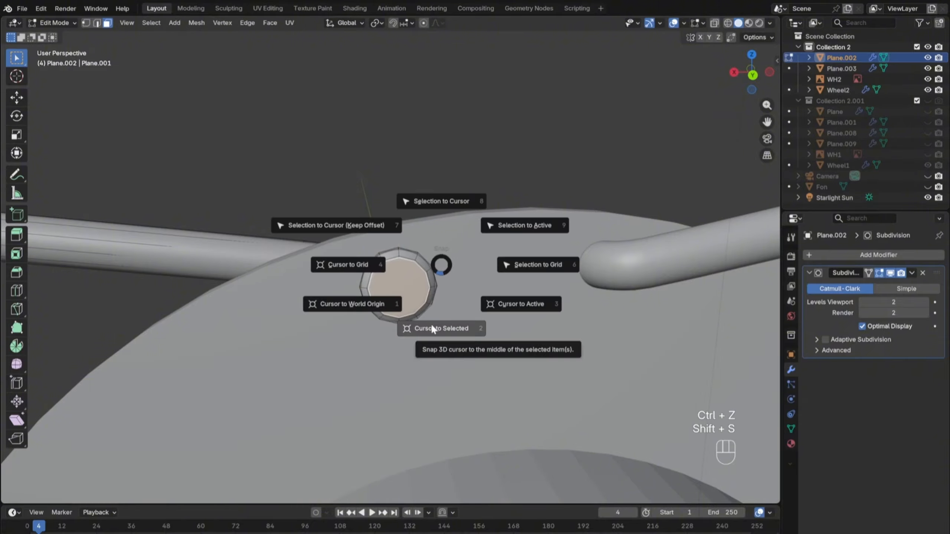
pyautogui.click(432, 327)
pyautogui.moveTo(563, 312); pyautogui.dragTo(740, 312, button='middle')
pyautogui.scroll(-9, 563, 312)
pyautogui.moveTo(563, 312); pyautogui.dragTo(505, 331, button='middle')
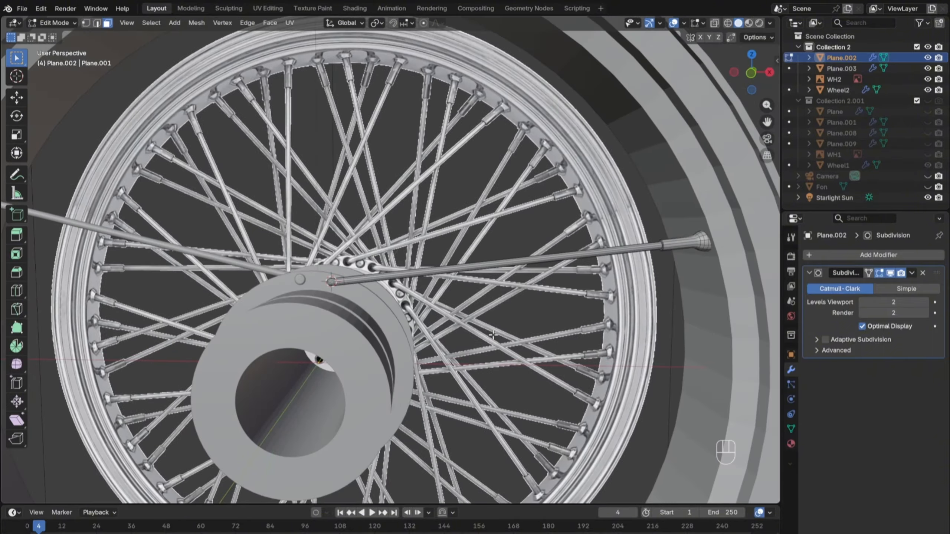
# Step: In front wireframe view over the reference image, set the origin of spoke Plane.002 to the 3D cursor
pyautogui.press('KP_1')
pyautogui.press('z')
pyautogui.click(303, 373)
pyautogui.scroll(7, 391, 374)
pyautogui.scroll(-3, 422, 399)
pyautogui.keyDown('shift'); pyautogui.moveTo(424, 400); pyautogui.dragTo(551, 356, button='middle'); pyautogui.keyUp('shift')
pyautogui.scroll(3, 553, 424)
pyautogui.scroll(-3, 551, 353)
pyautogui.press('Tab')
pyautogui.scroll(-3, 551, 352)
pyautogui.press('Tab')
pyautogui.scroll(8, 537, 398)
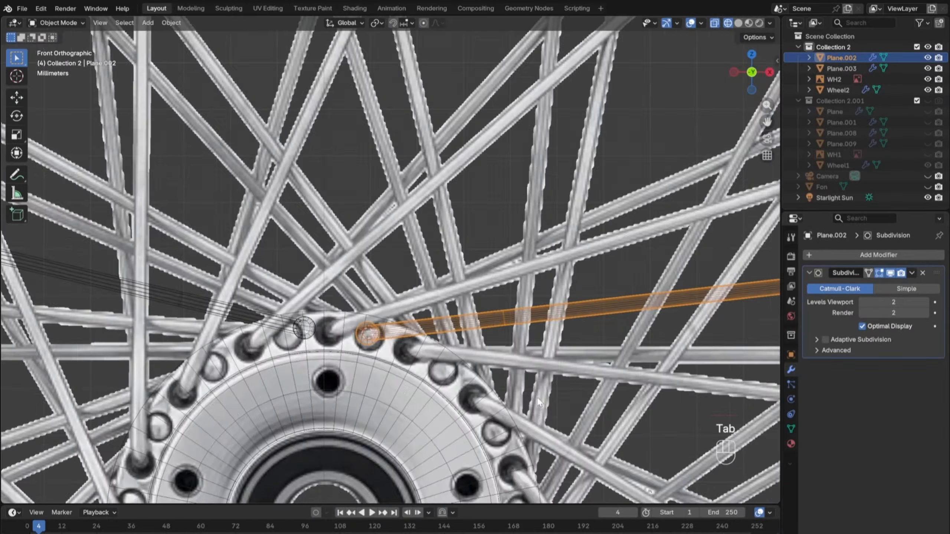
pyautogui.press('Tab')
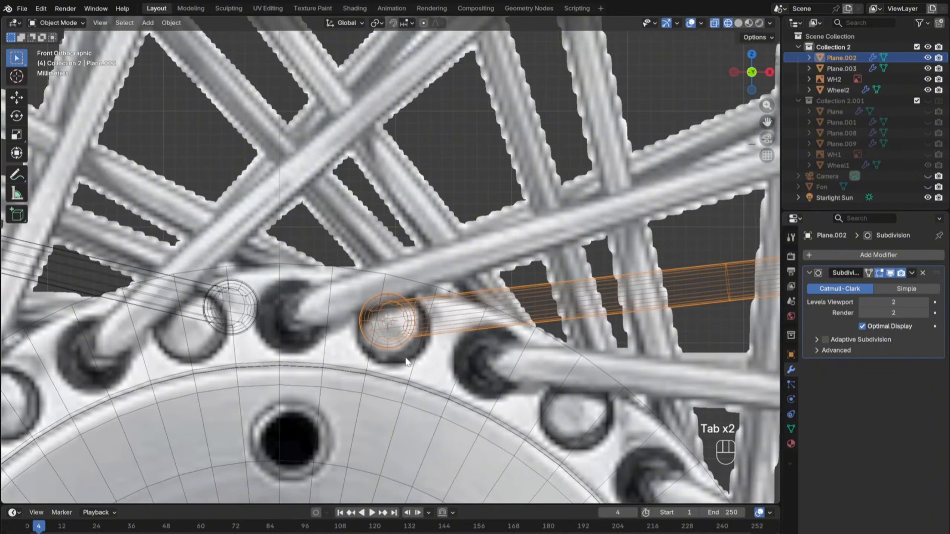
pyautogui.rightClick(401, 386)
pyautogui.moveTo(401, 388)
pyautogui.click(505, 407)
# Step: Move spoke Plane.002 so that its hub end sits on the dark hole at the top of the reference flange
pyautogui.scroll(-5, 508, 404)
pyautogui.press('Tab')
pyautogui.press('Tab')
pyautogui.scroll(3, 519, 399)
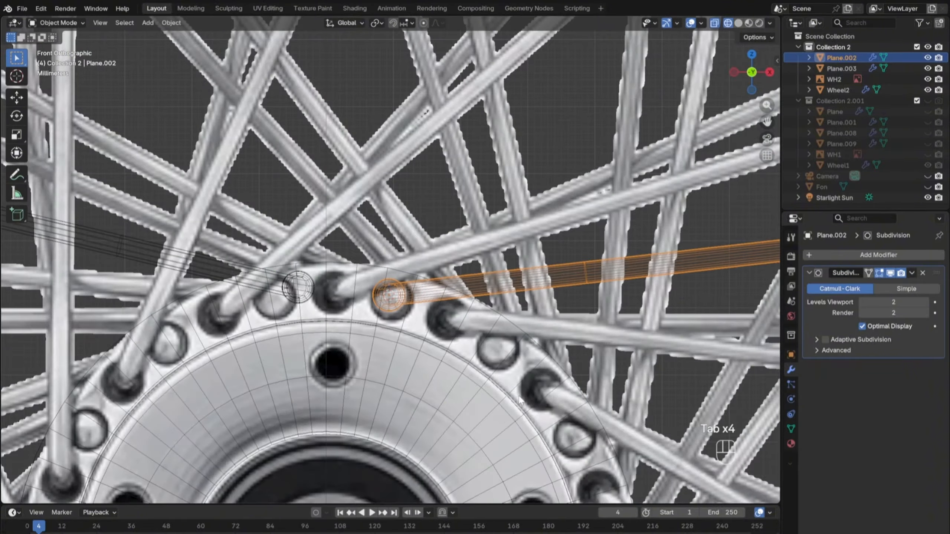
pyautogui.scroll(-5, 569, 391)
pyautogui.scroll(5, 460, 391)
pyautogui.press('g')
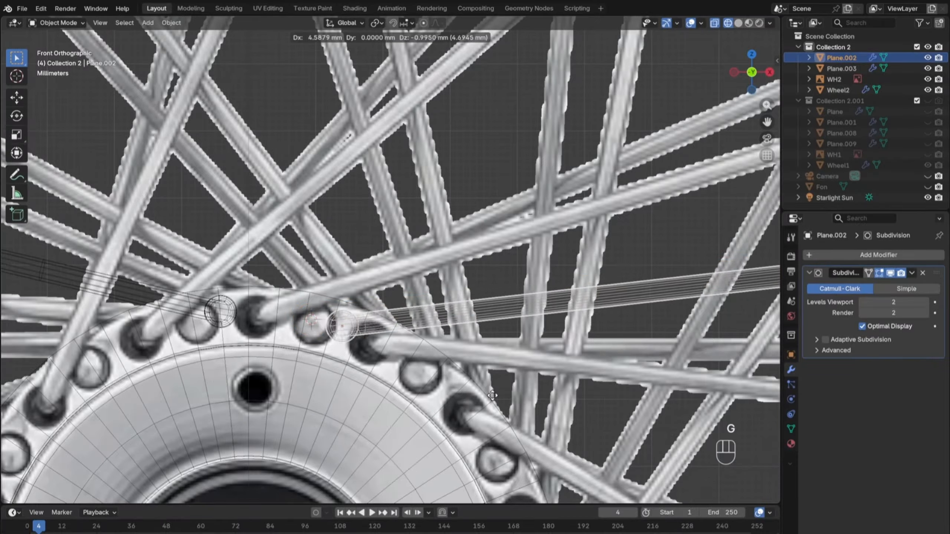
pyautogui.click(519, 412)
pyautogui.scroll(-3, 520, 412)
pyautogui.moveTo(396, 339)
pyautogui.keyDown('shift'); pyautogui.mouseDown(button='middle')
pyautogui.moveTo(48, 275)
pyautogui.moveTo(386, 346)
pyautogui.mouseUp(button='middle'); pyautogui.keyUp('shift')
pyautogui.press('g')
pyautogui.keyDown('shift'); pyautogui.moveTo(586, 327); pyautogui.dragTo(526, 366, button='middle'); pyautogui.keyUp('shift')
# Step: Rotate spoke Plane.002 about its hub end to line up with the matching spoke in the reference image
pyautogui.press('.')
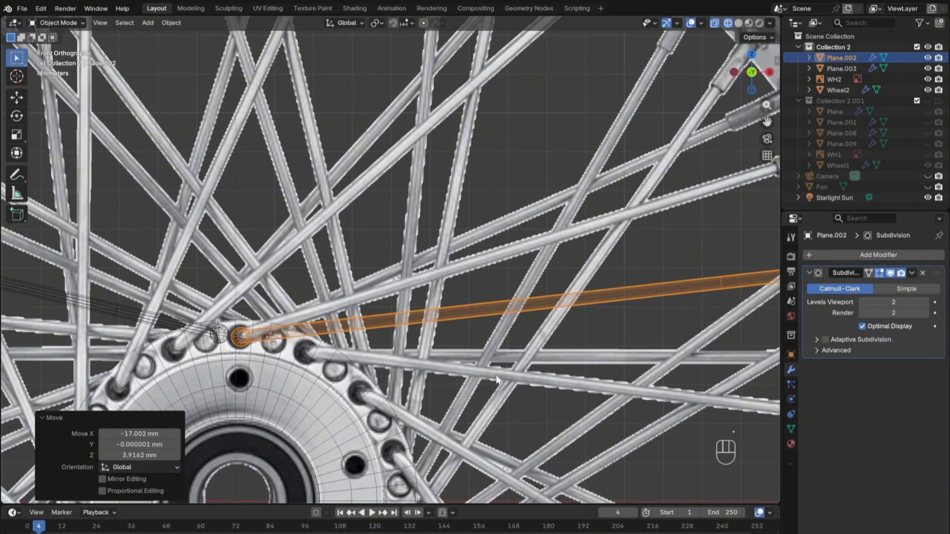
pyautogui.scroll(-3, 618, 424)
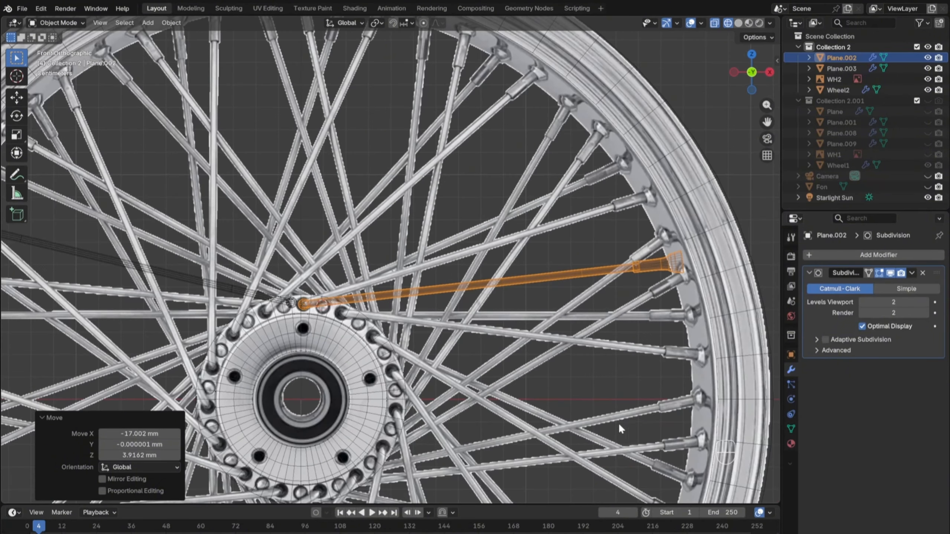
pyautogui.click(620, 354)
pyautogui.scroll(5, 620, 355)
pyautogui.keyDown('shift'); pyautogui.moveTo(550, 364); pyautogui.dragTo(523, 275, button='middle'); pyautogui.keyUp('shift')
pyautogui.scroll(-3, 401, 383)
pyautogui.scroll(4, 486, 368)
pyautogui.moveTo(430, 353)
pyautogui.keyDown('shift'); pyautogui.mouseDown(button='middle')
pyautogui.moveTo(486, 368)
pyautogui.moveTo(431, 364)
pyautogui.mouseUp(button='middle'); pyautogui.keyUp('shift')
pyautogui.scroll(3, 486, 370)
# Step: Snap the 3D cursor to the round end face of spoke Plane.003 and set the spoke's origin to the cursor
pyautogui.click(430, 296)
pyautogui.press('Tab')
pyautogui.moveTo(430, 296)
pyautogui.mouseDown(button='middle')
pyautogui.moveTo(483, 314)
pyautogui.moveTo(434, 310)
pyautogui.mouseUp(button='middle')
pyautogui.press('z')
pyautogui.scroll(3, 433, 313)
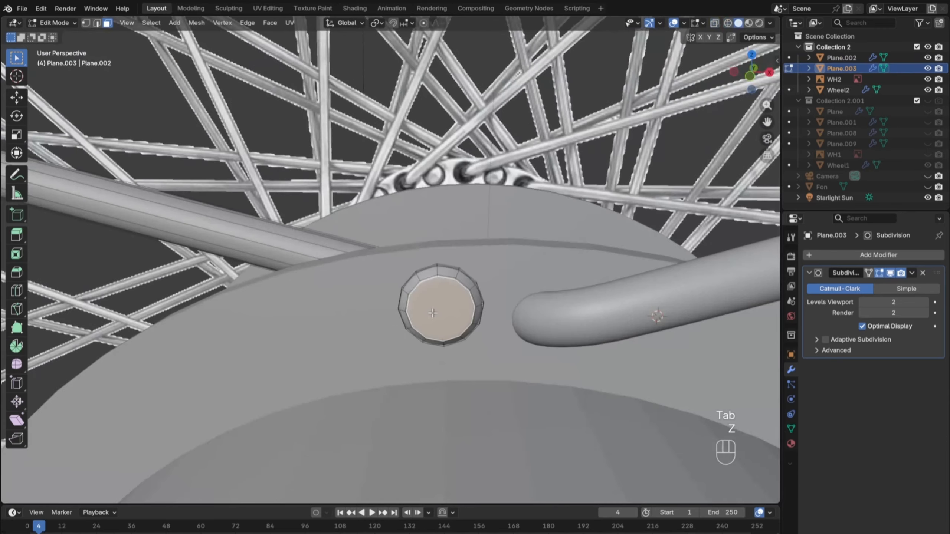
pyautogui.hotkey('shift', 's')
pyautogui.click(429, 365)
pyautogui.press('Tab')
pyautogui.rightClick(429, 362)
pyautogui.moveTo(429, 363)
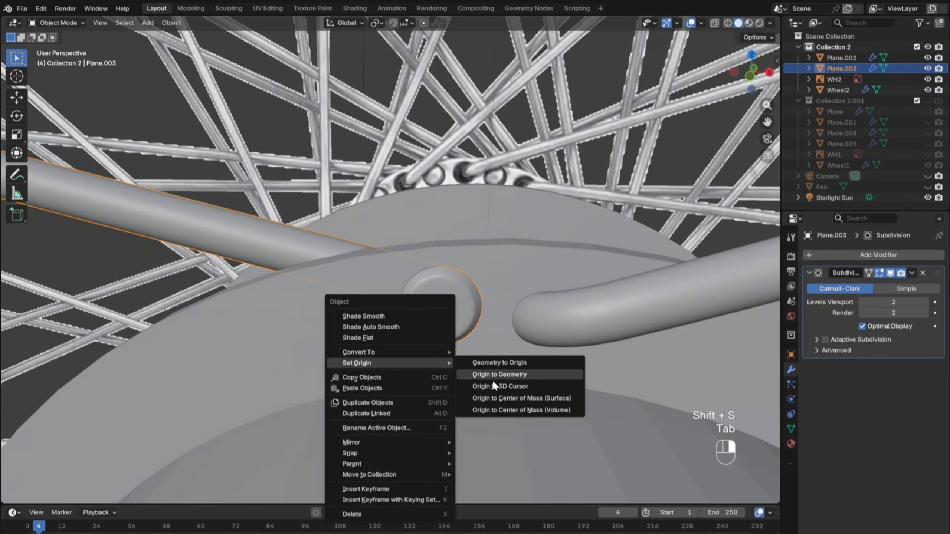
pyautogui.click(493, 390)
# Step: In front wireframe view, move spoke Plane.003 by 14.187 mm in X and -1.8425 mm in Z onto the rivet beside the top hole
pyautogui.press('KP_1')
pyautogui.press('z')
pyautogui.scroll(-4, 420, 381)
pyautogui.press('Tab')
pyautogui.press('Tab')
pyautogui.keyDown('shift'); pyautogui.moveTo(472, 366); pyautogui.dragTo(525, 388, button='middle'); pyautogui.keyUp('shift')
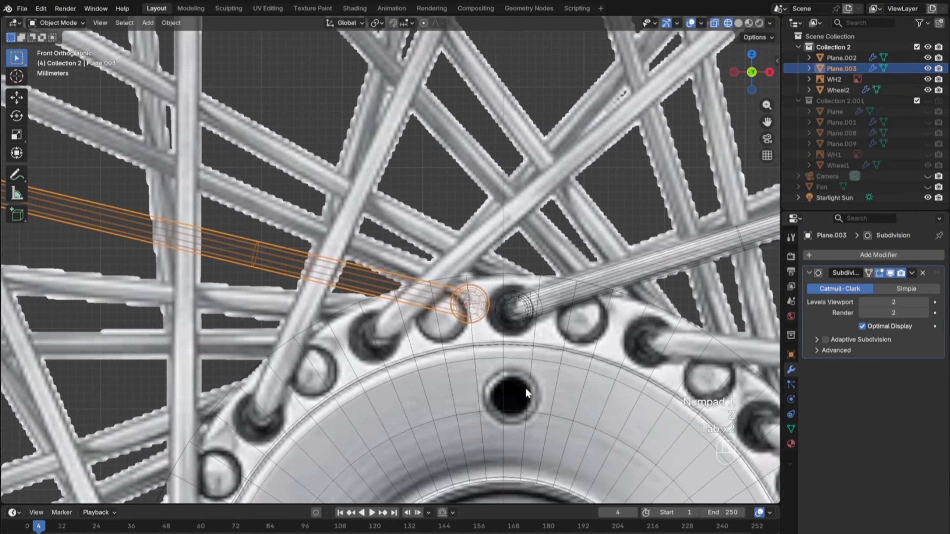
pyautogui.press('g')
pyautogui.click(707, 413)
pyautogui.scroll(-4, 707, 413)
pyautogui.keyDown('shift'); pyautogui.moveTo(422, 353); pyautogui.dragTo(566, 449, button='middle'); pyautogui.keyUp('shift')
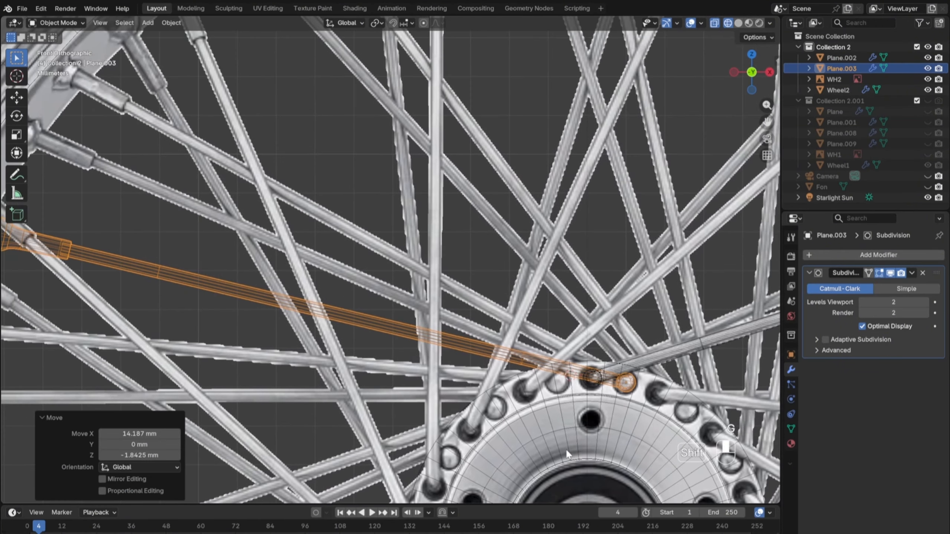
# Step: Rotate spoke Plane.003 about the global Y axis by 9.16° and a further 6.6° to match the reference spoke
pyautogui.press('r')
pyautogui.press('y')
pyautogui.click(476, 402)
pyautogui.keyDown('shift'); pyautogui.moveTo(497, 389); pyautogui.dragTo(501, 414, button='middle'); pyautogui.keyUp('shift')
pyautogui.press('r')
pyautogui.press('y')
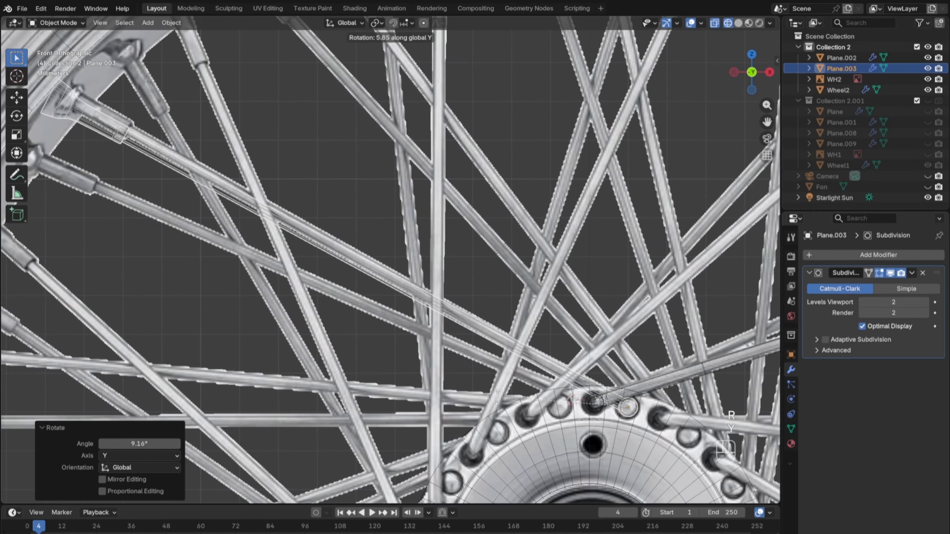
pyautogui.click(447, 367)
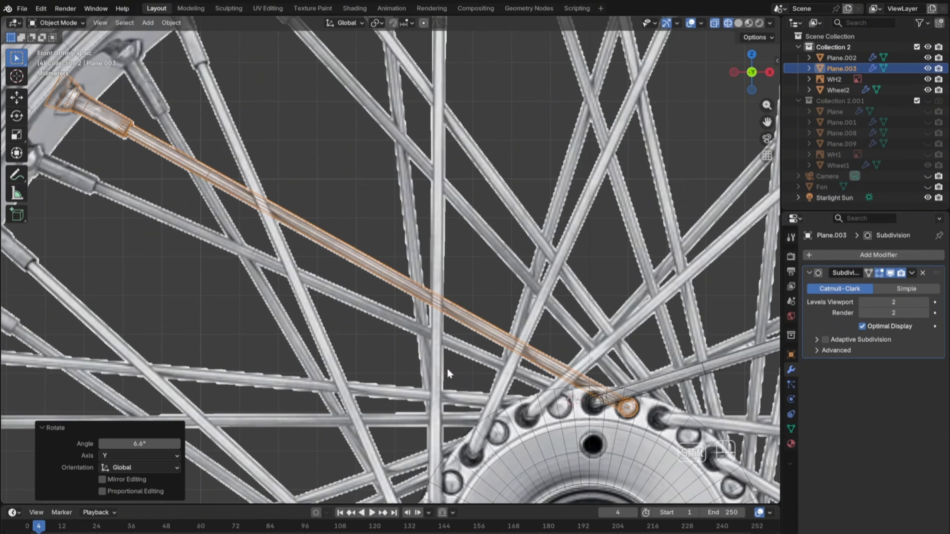
# Step: Nudge spoke Plane.003 so that its hub end fits the rivet beside the flange's top hole
pyautogui.scroll(5, 447, 367)
pyautogui.keyDown('shift'); pyautogui.moveTo(440, 421); pyautogui.dragTo(493, 401, button='middle'); pyautogui.keyUp('shift')
pyautogui.scroll(-6, 471, 272)
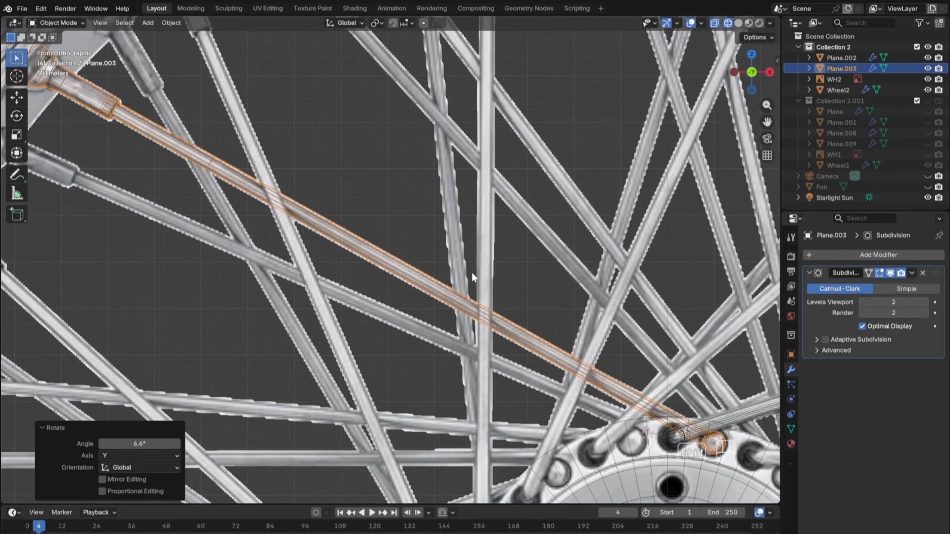
pyautogui.keyDown('shift'); pyautogui.moveTo(472, 271); pyautogui.dragTo(487, 276, button='middle'); pyautogui.keyUp('shift')
pyautogui.press('g')
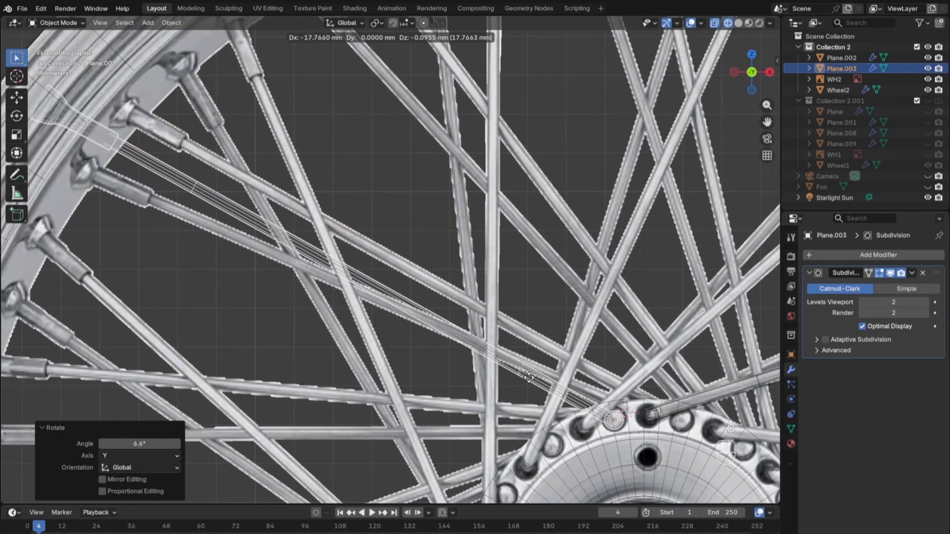
pyautogui.click(596, 383)
# Step: Move the nipple at the rim end of spoke Plane.003 by -1.7043 mm in X and 0.8752 mm in Z to match the reference
pyautogui.scroll(3, 189, 187)
pyautogui.keyDown('shift'); pyautogui.moveTo(189, 187); pyautogui.dragTo(475, 372, button='middle'); pyautogui.keyUp('shift')
pyautogui.press('Tab')
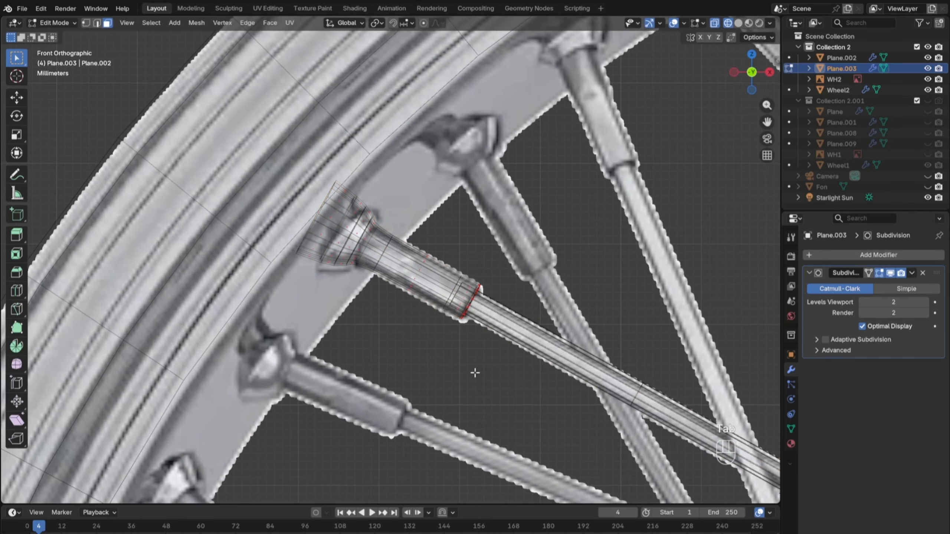
pyautogui.press('a')
pyautogui.press('g')
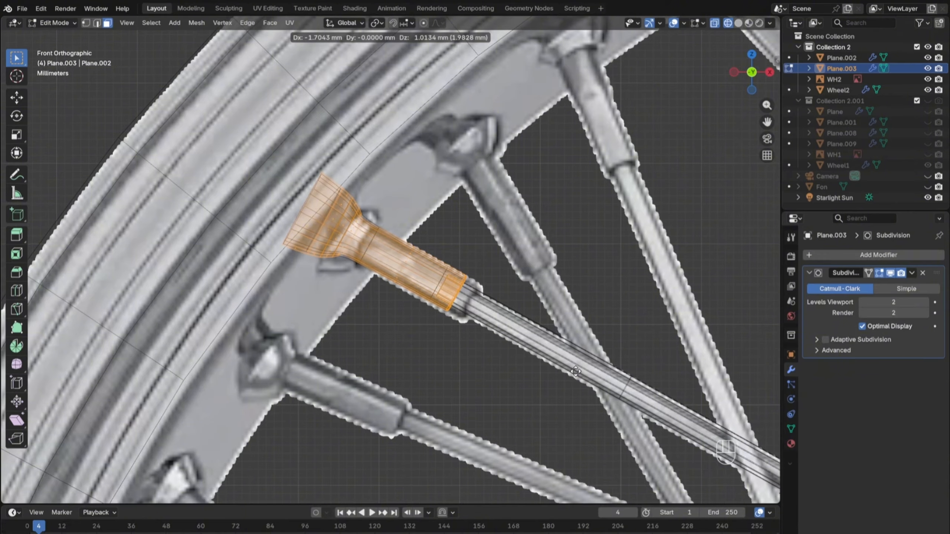
pyautogui.click(576, 372)
pyautogui.scroll(-7, 576, 372)
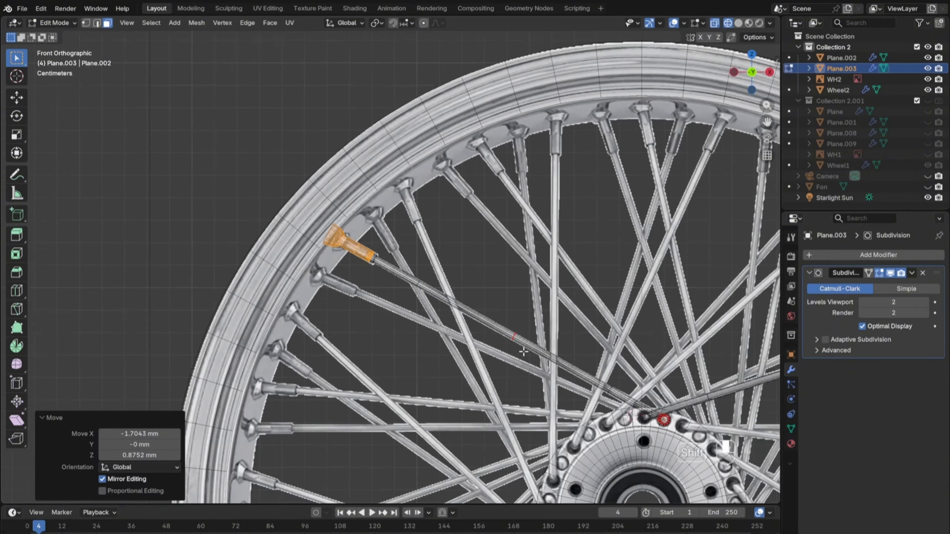
pyautogui.scroll(4, 522, 276)
pyautogui.press('Tab')
# Step: Select spoke Plane.002 and show the whole wheel in wireframe over the reference image
pyautogui.keyDown('shift'); pyautogui.moveTo(733, 385); pyautogui.dragTo(470, 232, button='middle'); pyautogui.keyUp('shift')
pyautogui.click(458, 279)
pyautogui.scroll(1, 457, 281)
pyautogui.press('z')
pyautogui.scroll(-3, 457, 281)
pyautogui.keyDown('shift'); pyautogui.moveTo(506, 300); pyautogui.dragTo(430, 271, button='middle'); pyautogui.keyUp('shift')
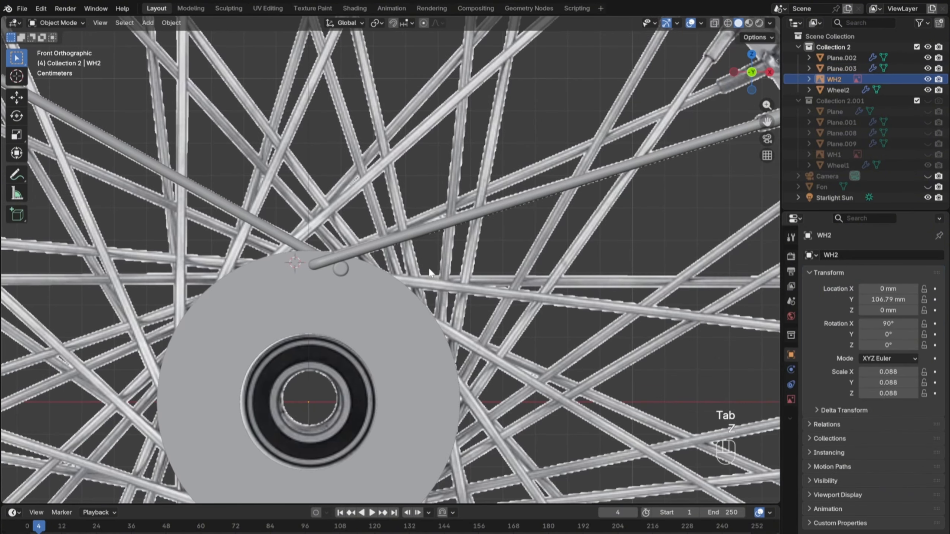
pyautogui.click(419, 233)
pyautogui.scroll(-4, 403, 284)
pyautogui.press('z')
pyautogui.keyDown('shift'); pyautogui.moveTo(463, 330); pyautogui.dragTo(492, 291, button='middle'); pyautogui.keyUp('shift')
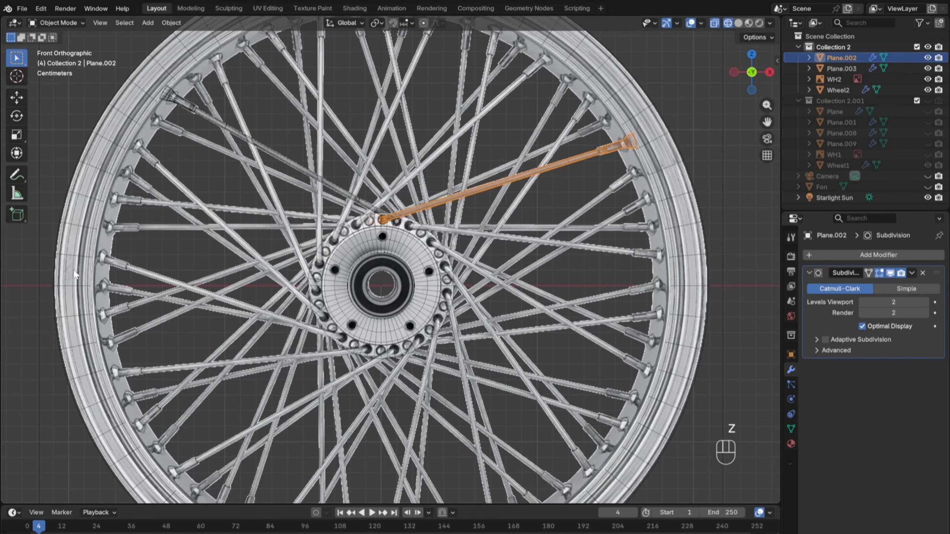
pyautogui.press('Tab')
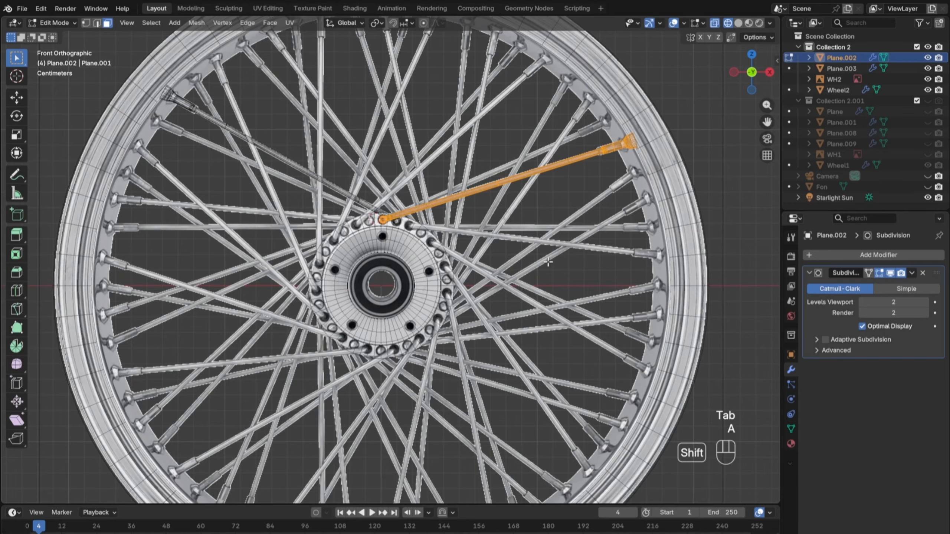
pyautogui.scroll(3, 426, 197)
pyautogui.scroll(-5, 391, 262)
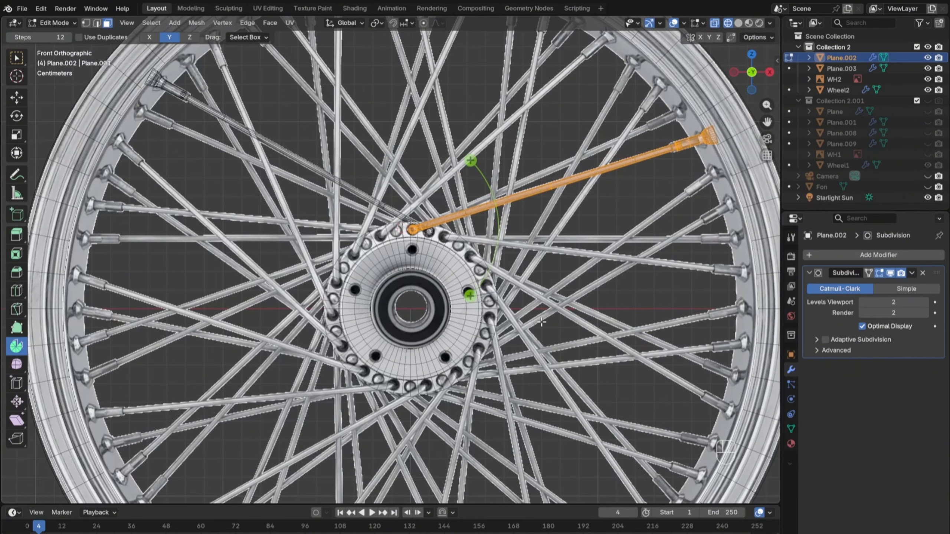
pyautogui.press('Tab')
pyautogui.hotkey('shift', 'a')
# Step: Snap the 3D cursor to the world origin and set the origin of spoke Plane.002 to it
pyautogui.moveTo(508, 346)
pyautogui.hotkey('shift', 's')
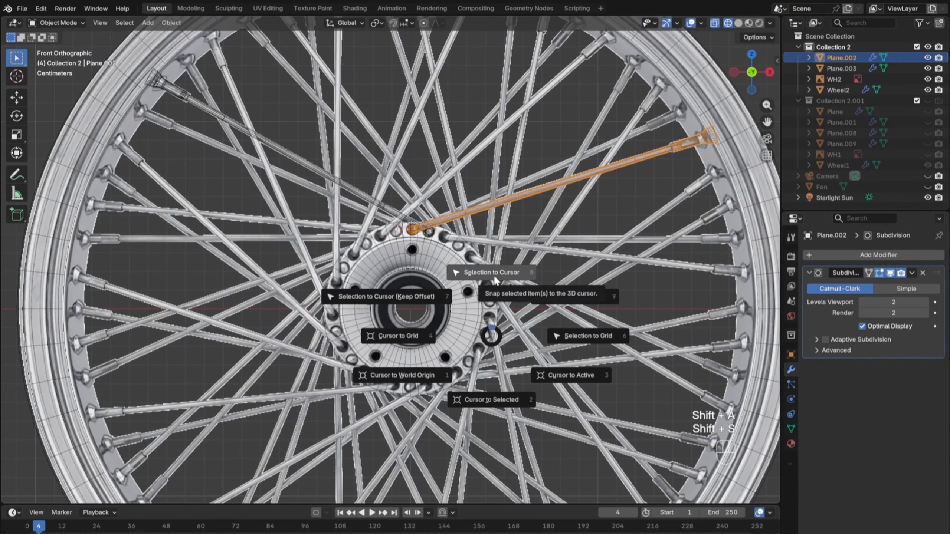
pyautogui.press('1')
pyautogui.rightClick(579, 297)
pyautogui.moveTo(617, 302)
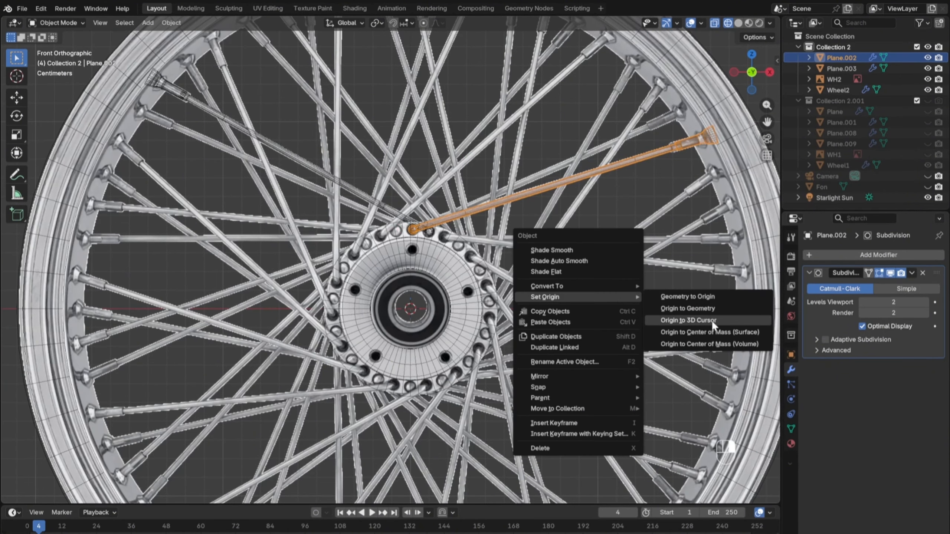
pyautogui.click(688, 320)
# Step: Set the origin of spoke Plane.003 to the 3D cursor at the wheel centre and clear the selection
pyautogui.click(380, 205)
pyautogui.rightClick(569, 297)
pyautogui.click(693, 321)
pyautogui.click(584, 316)
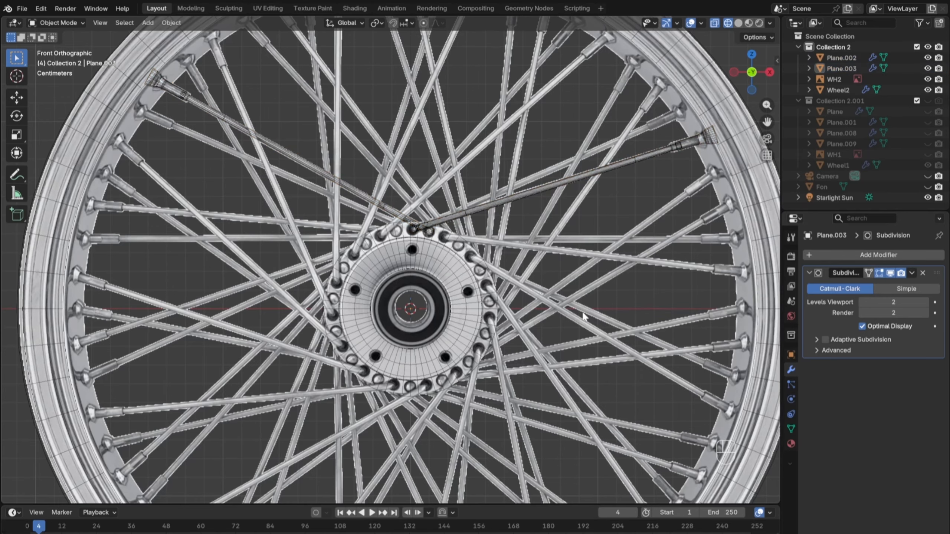
pyautogui.keyDown('shift'); pyautogui.moveTo(583, 313); pyautogui.dragTo(542, 345, button='middle'); pyautogui.keyUp('shift')
pyautogui.click(471, 230)
pyautogui.press('Tab')
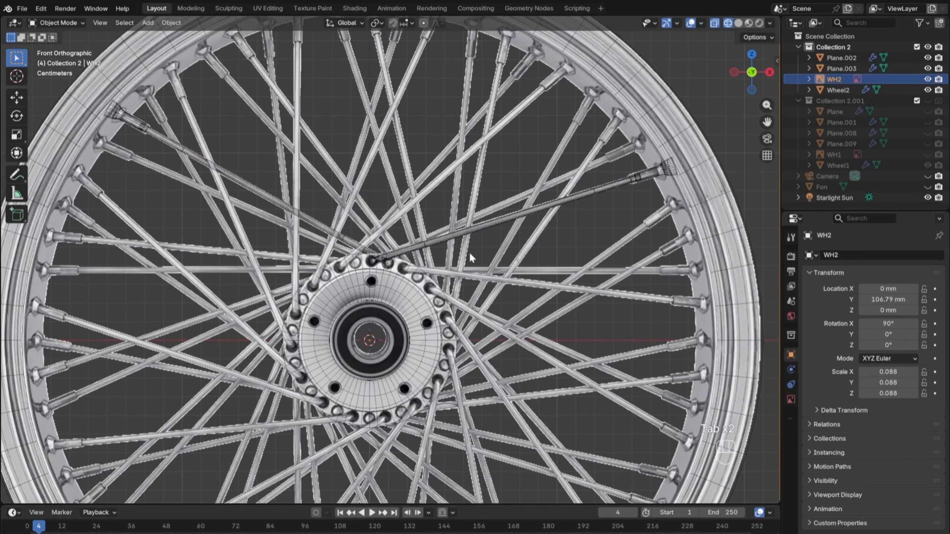
# Step: Edit the mesh of spoke Plane.002 and spin it around the wheel centre by about 299° in the front view
pyautogui.click(661, 177)
pyautogui.moveTo(464, 312); pyautogui.dragTo(479, 326, button='middle')
pyautogui.press('Tab')
pyautogui.press('KP_1')
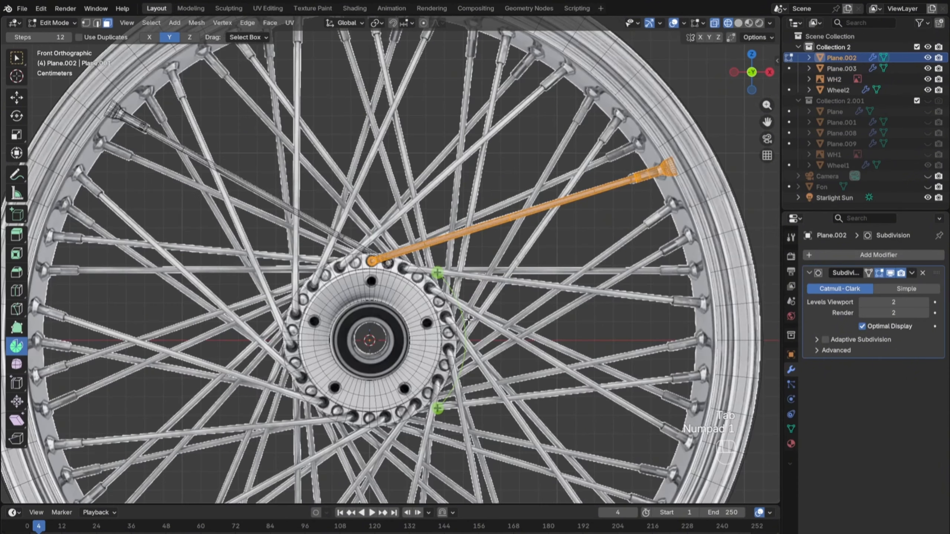
pyautogui.scroll(-2, 448, 378)
pyautogui.keyDown('shift'); pyautogui.moveTo(443, 383); pyautogui.dragTo(444, 317, button='middle'); pyautogui.keyUp('shift')
pyautogui.scroll(2, 444, 315)
pyautogui.moveTo(437, 315); pyautogui.dragTo(441, 183)
pyautogui.keyDown('shift'); pyautogui.moveTo(530, 278); pyautogui.dragTo(447, 370, button='middle'); pyautogui.keyUp('shift')
pyautogui.keyDown('shift'); pyautogui.moveTo(172, 434); pyautogui.dragTo(206, 399, button='middle'); pyautogui.keyUp('shift')
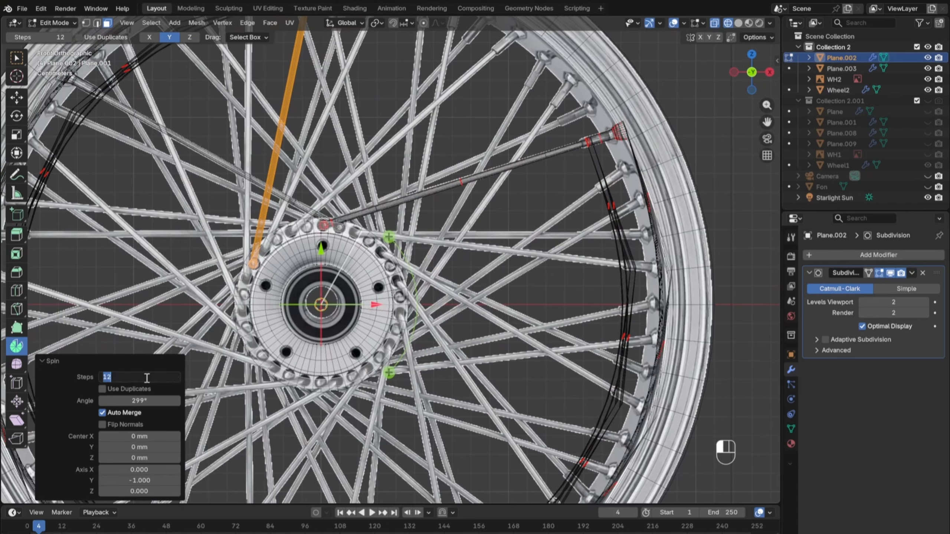
# Step: Set the Plane.002 spin to 19 steps with Use Duplicates enabled and an angle of 336°
pyautogui.write('19')
pyautogui.press('Return')
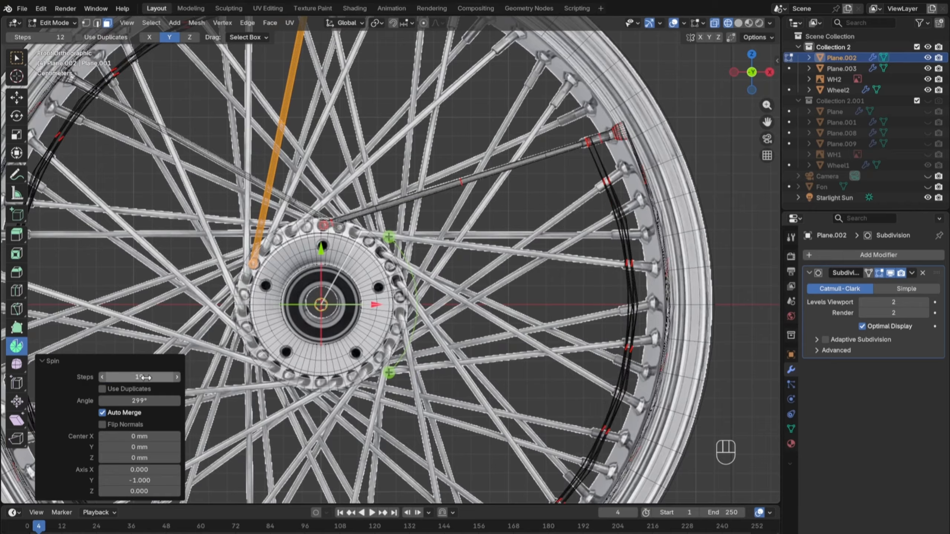
pyautogui.click(133, 390)
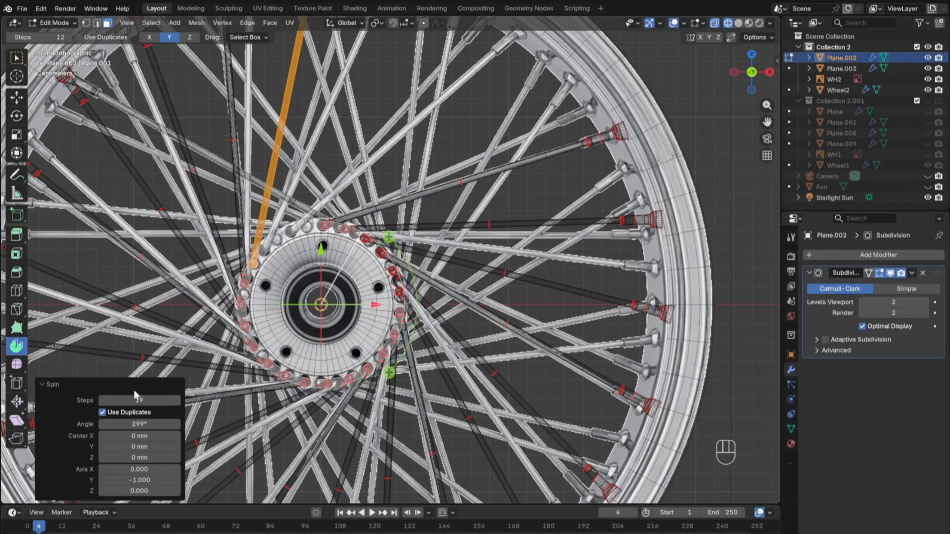
pyautogui.moveTo(139, 424); pyautogui.dragTo(159, 424)
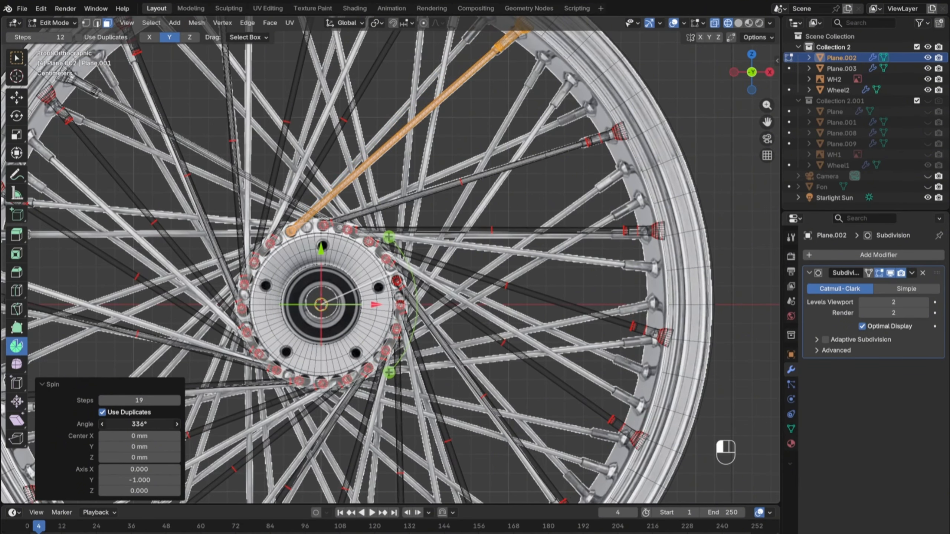
# Step: Try 18, 19 and 17 steps for the Plane.002 spin against the spoke holes of the reference hub
pyautogui.keyDown('shift'); pyautogui.moveTo(486, 269); pyautogui.dragTo(709, 253, button='middle'); pyautogui.keyUp('shift')
pyautogui.scroll(3, 709, 253)
pyautogui.keyDown('shift'); pyautogui.moveTo(601, 316); pyautogui.dragTo(352, 352, button='middle'); pyautogui.keyUp('shift')
pyautogui.scroll(3, 351, 352)
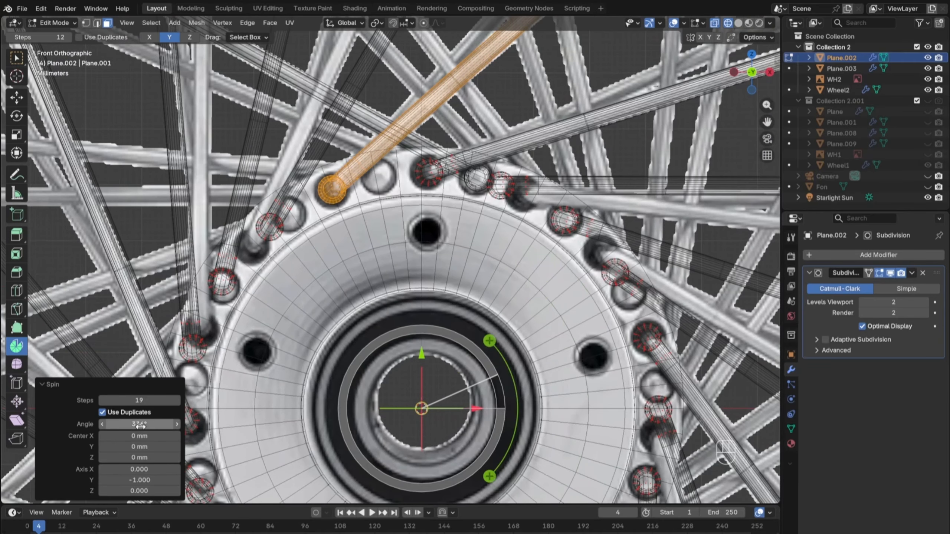
pyautogui.click(130, 399)
pyautogui.write('18')
pyautogui.press('Return')
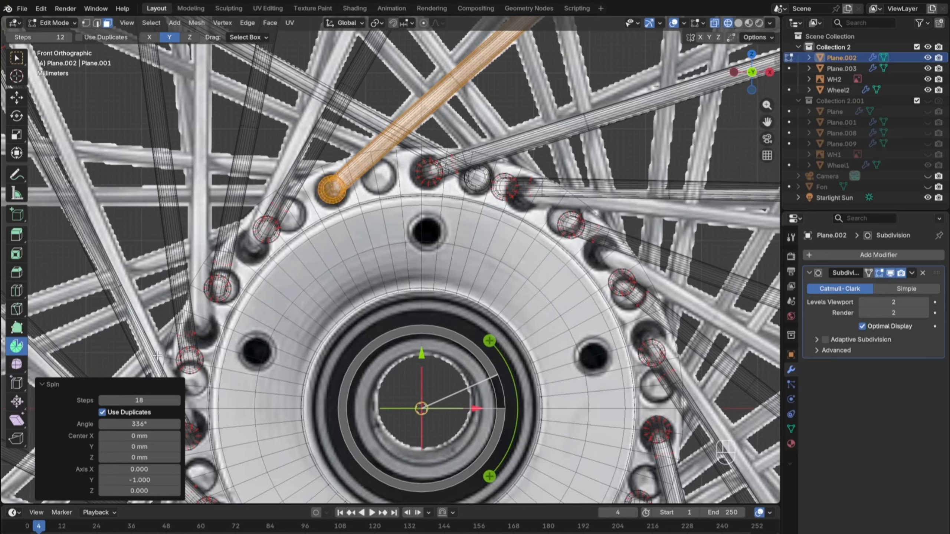
pyautogui.moveTo(159, 424); pyautogui.dragTo(159, 424)
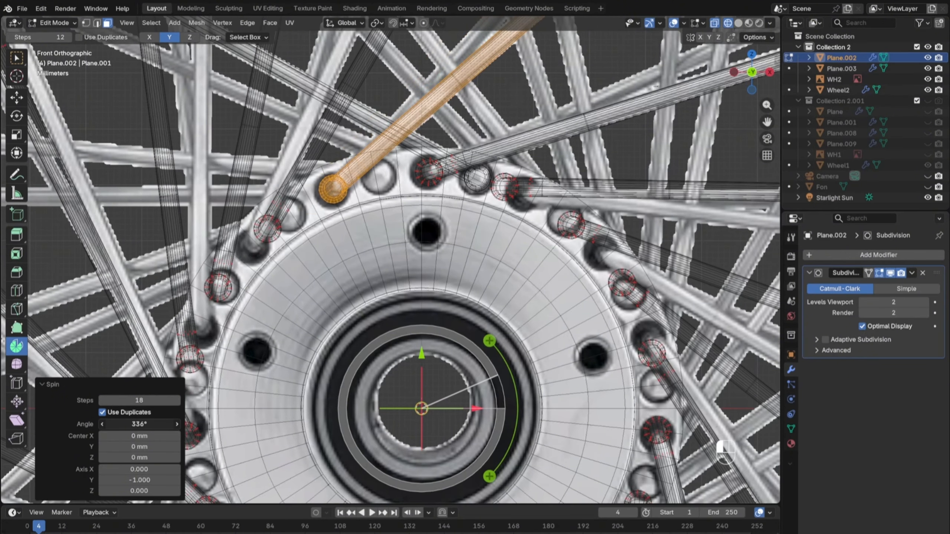
pyautogui.write('19')
pyautogui.press('Return')
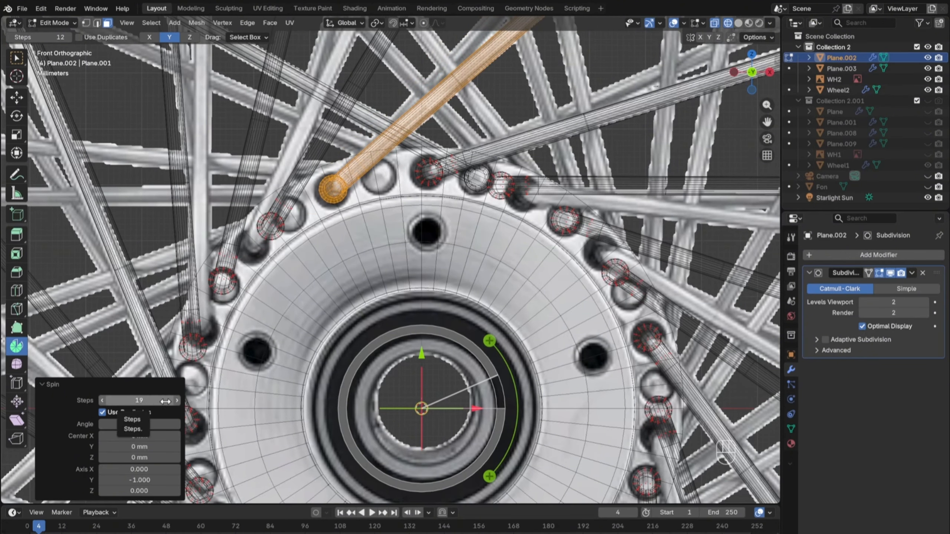
pyautogui.click(100, 401)
pyautogui.click(100, 400)
pyautogui.scroll(-3, 280, 410)
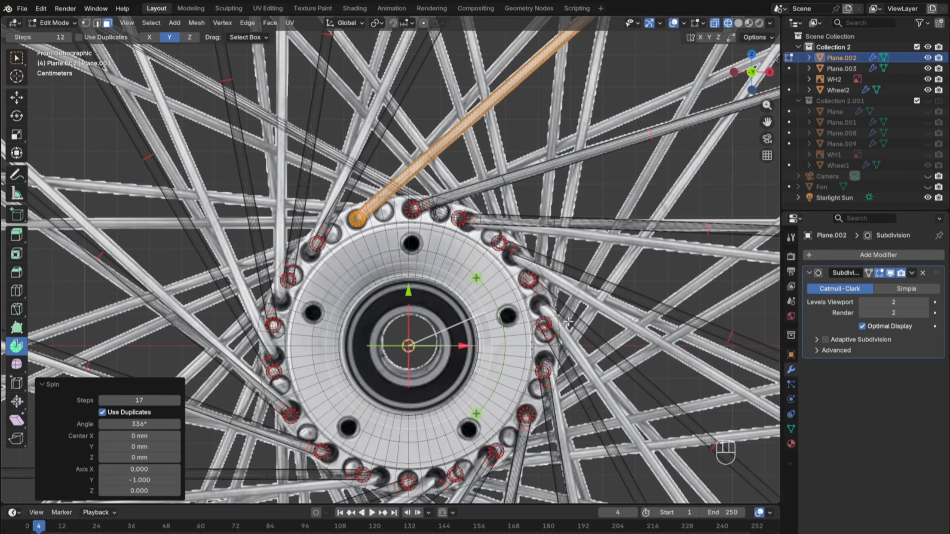
# Step: Set the Plane.002 spin angle to 335° and adjust its step count to 14 to match the reference spokes
pyautogui.moveTo(139, 424); pyautogui.dragTo(91, 401)
pyautogui.click(102, 402)
pyautogui.click(102, 401)
pyautogui.click(178, 400)
pyautogui.doubleClick(178, 401)
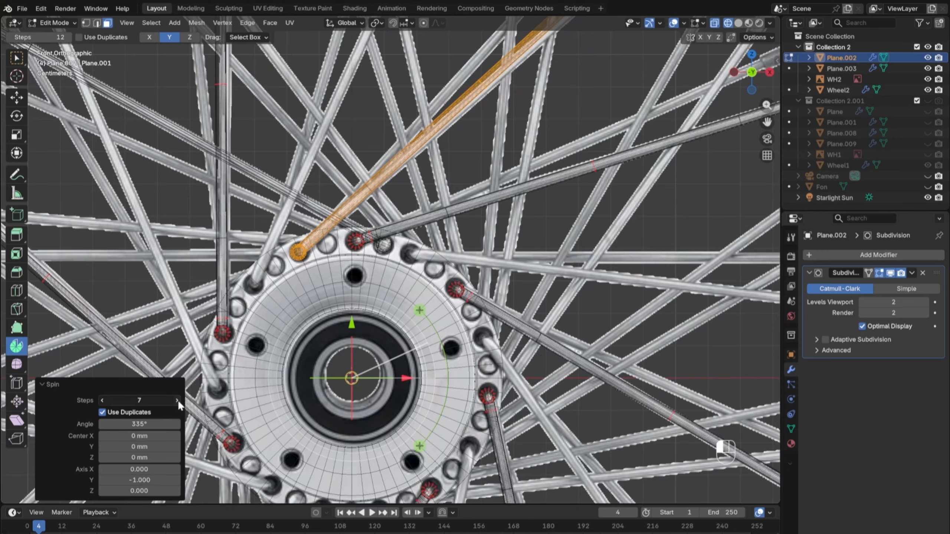
pyautogui.click(178, 401)
pyautogui.doubleClick(177, 400)
pyautogui.click(177, 400)
pyautogui.click(178, 401)
pyautogui.click(178, 401)
pyautogui.click(177, 400)
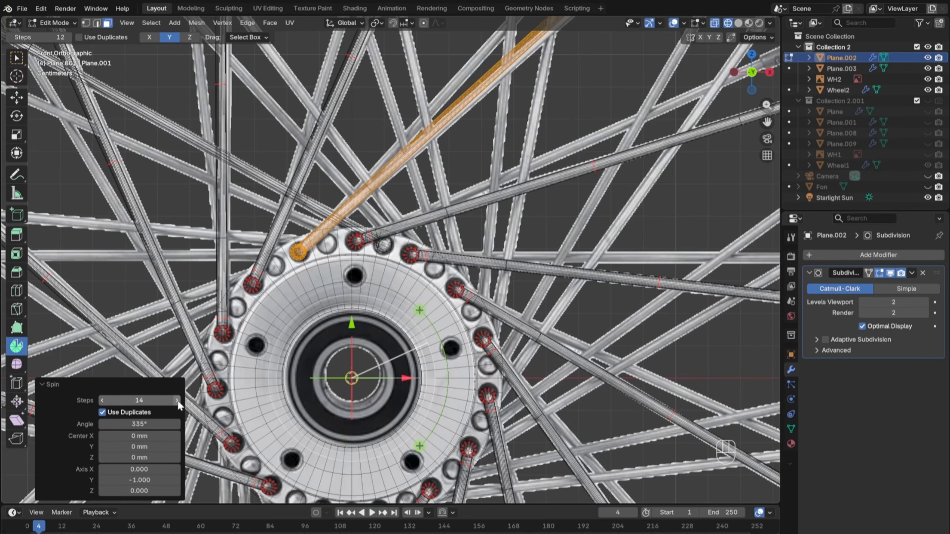
# Step: Set the Plane.002 spin angle to 336°, return to Object Mode and clear the selection
pyautogui.keyDown('shift'); pyautogui.moveTo(302, 471); pyautogui.dragTo(300, 445, button='middle'); pyautogui.keyUp('shift')
pyautogui.scroll(-5, 275, 322)
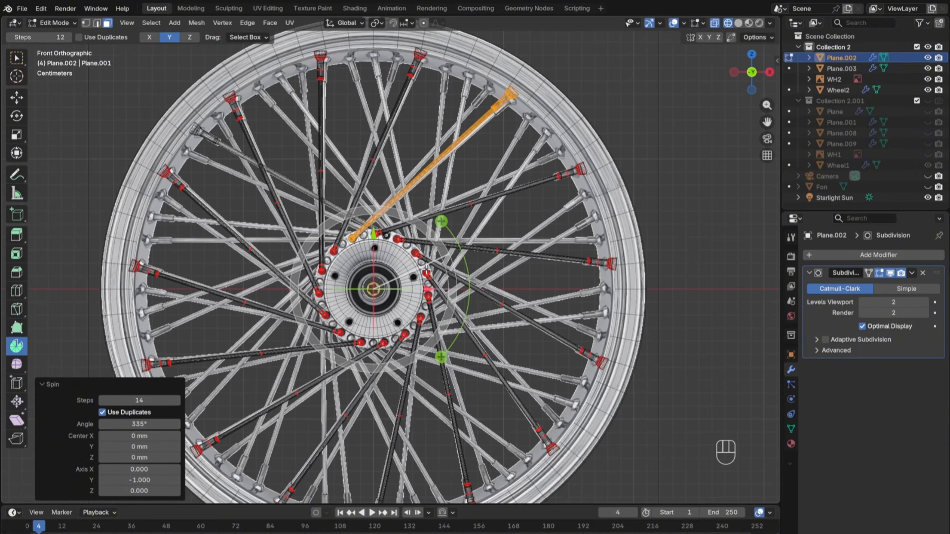
pyautogui.scroll(3, 275, 322)
pyautogui.keyDown('shift'); pyautogui.moveTo(275, 322); pyautogui.dragTo(254, 398, button='middle'); pyautogui.keyUp('shift')
pyautogui.moveTo(148, 425); pyautogui.dragTo(153, 424)
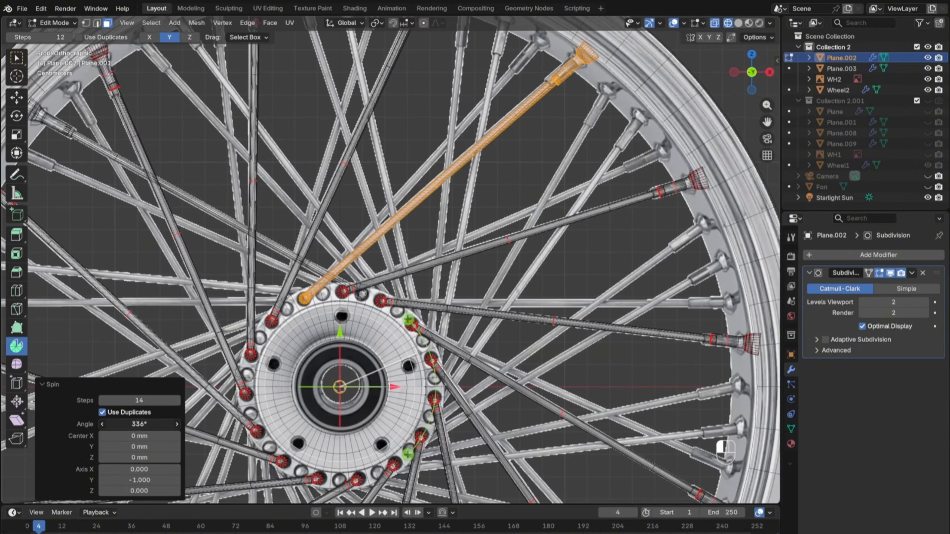
pyautogui.scroll(-3, 396, 383)
pyautogui.scroll(2, 395, 383)
pyautogui.click(746, 214)
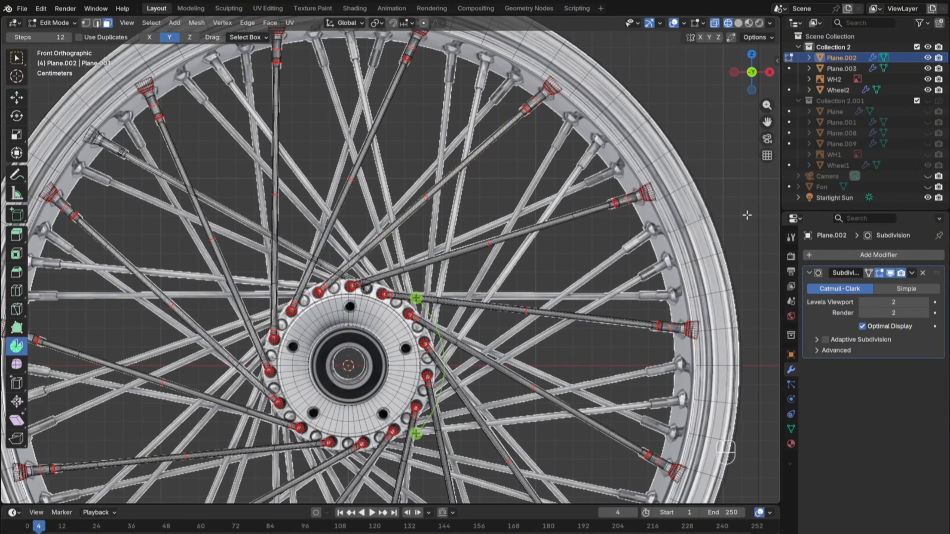
pyautogui.press('Tab')
pyautogui.click(743, 219)
# Step: Edit spoke Plane.003 in front wireframe view and spin it around the wheel centre by about 307°
pyautogui.scroll(-2, 620, 318)
pyautogui.press('z')
pyautogui.moveTo(501, 333)
pyautogui.mouseDown(button='middle')
pyautogui.moveTo(555, 336)
pyautogui.moveTo(492, 363)
pyautogui.moveTo(325, 277)
pyautogui.mouseUp(button='middle')
pyautogui.scroll(3, 555, 336)
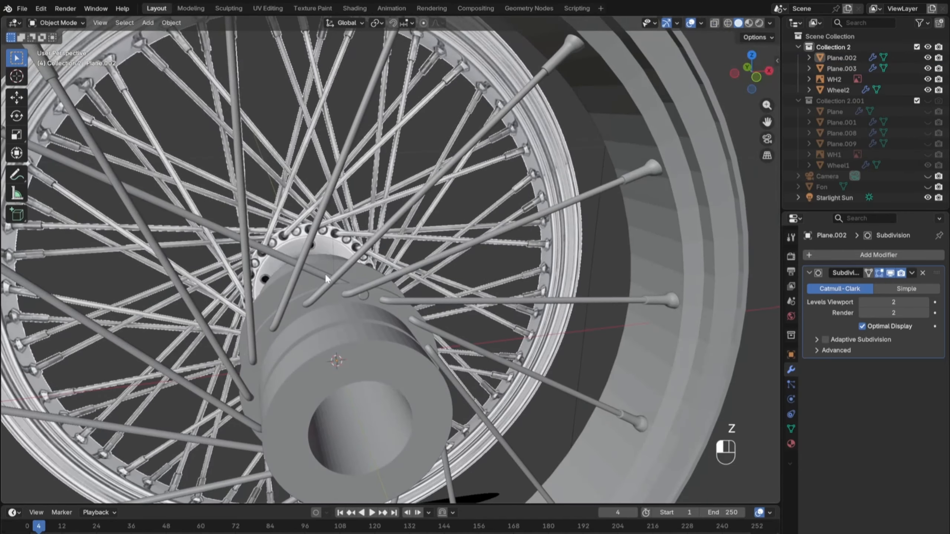
pyautogui.press('Tab')
pyautogui.press('Tab')
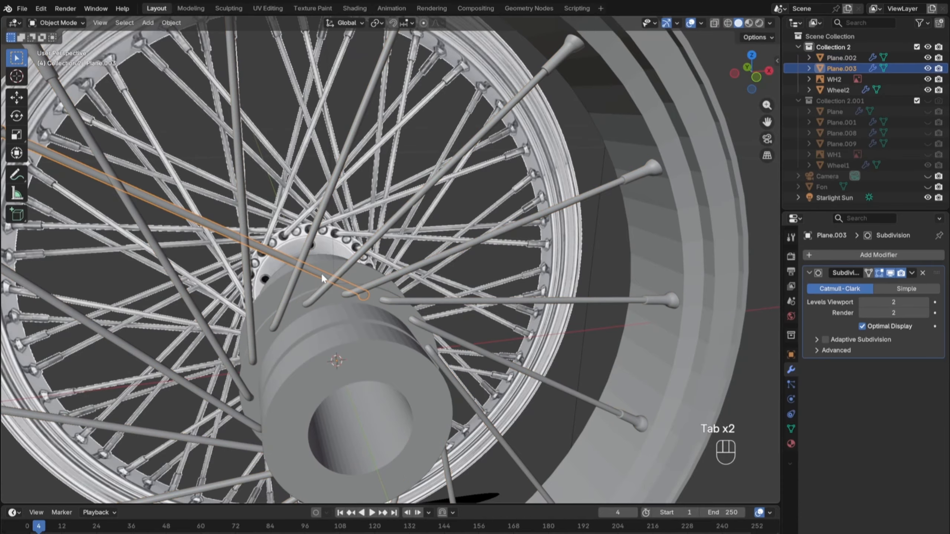
pyautogui.press('KP_1')
pyautogui.press('z')
pyautogui.keyDown('shift'); pyautogui.moveTo(225, 280); pyautogui.dragTo(322, 265, button='middle'); pyautogui.keyUp('shift')
pyautogui.press('Tab')
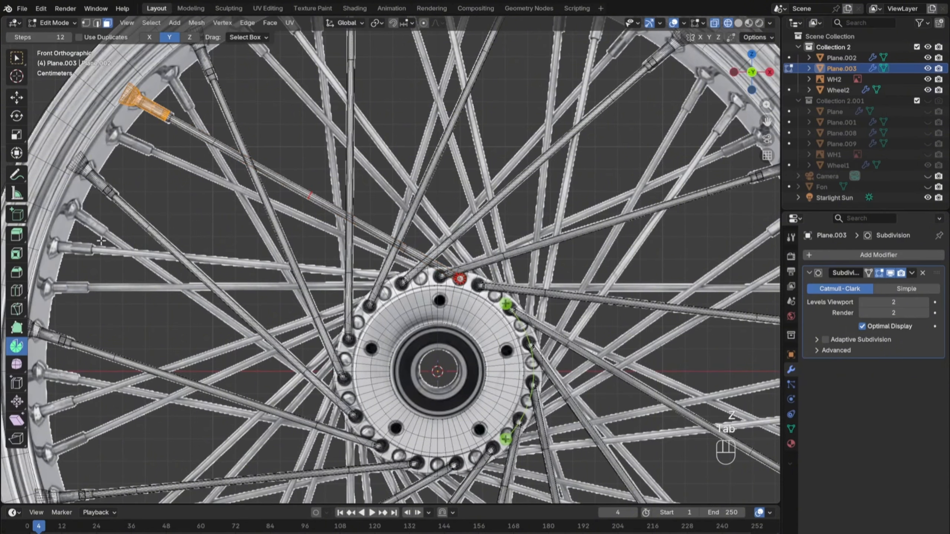
pyautogui.moveTo(506, 304); pyautogui.dragTo(530, 385)
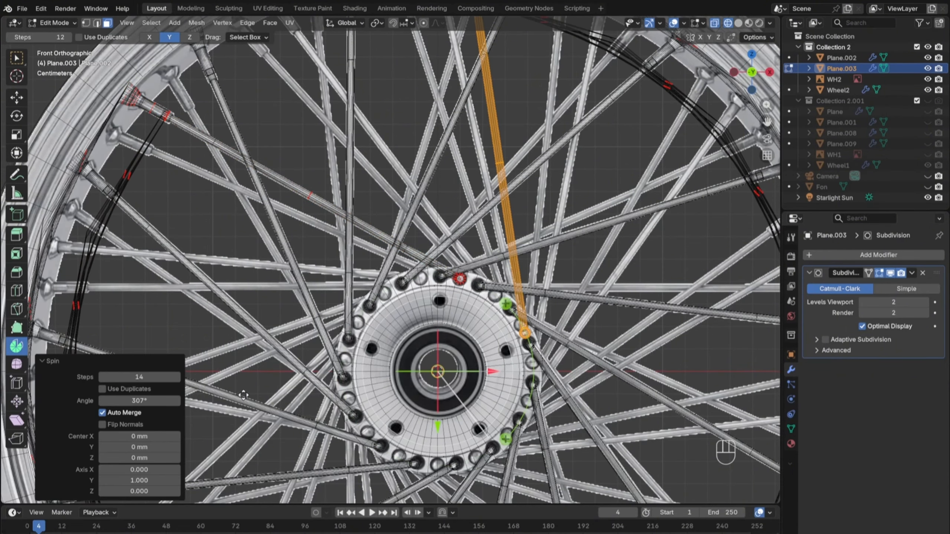
# Step: Enable Use Duplicates for the Plane.003 spin and bring its angle to 336°
pyautogui.click(102, 389)
pyautogui.moveTo(150, 424); pyautogui.dragTo(183, 424)
pyautogui.write('337')
pyautogui.press('Return')
pyautogui.keyDown('shift'); pyautogui.moveTo(307, 378); pyautogui.dragTo(295, 408, button='middle'); pyautogui.keyUp('shift')
pyautogui.moveTo(117, 422); pyautogui.dragTo(118, 422)
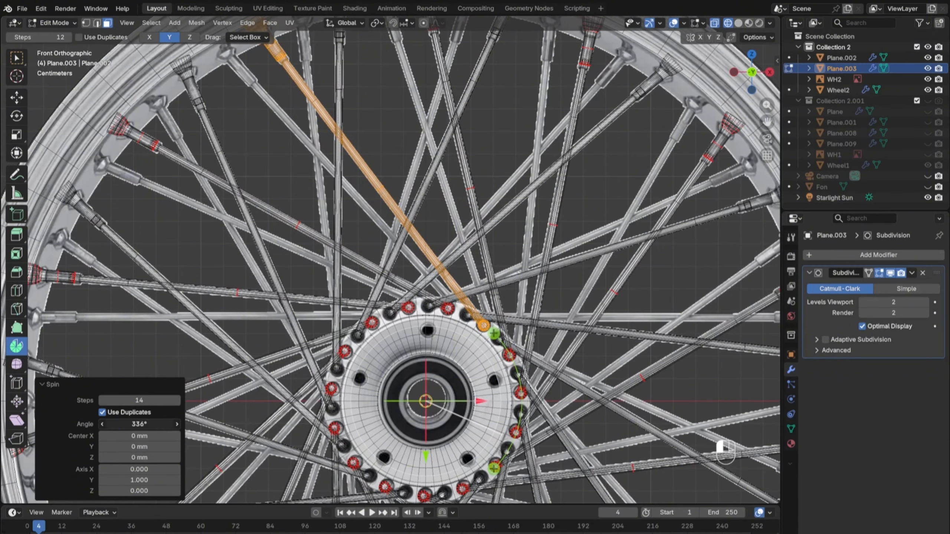
# Step: Try a 335° angle for the Plane.003 spin and fine-tune it with Use Duplicates enabled
pyautogui.write('5')
pyautogui.press('Return')
pyautogui.keyDown('shift'); pyautogui.moveTo(437, 353); pyautogui.dragTo(420, 382, button='middle'); pyautogui.keyUp('shift')
pyautogui.click(112, 413)
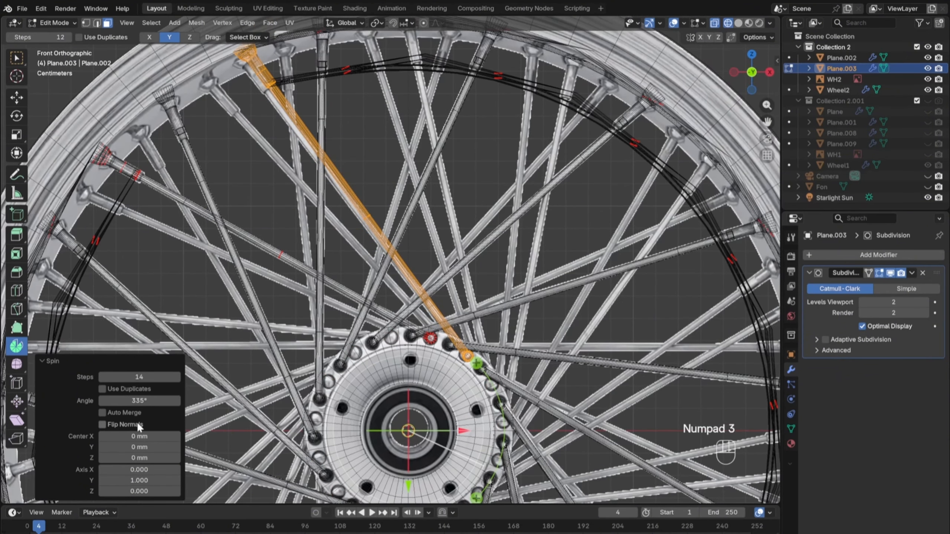
pyautogui.click(140, 390)
pyautogui.moveTo(158, 424); pyautogui.dragTo(164, 424)
# Step: Leave the Plane.003 mesh, clear the selection and show the whole spoked wheel in solid shading
pyautogui.scroll(-3, 504, 400)
pyautogui.press('Tab')
pyautogui.click(702, 355)
pyautogui.moveTo(702, 355); pyautogui.dragTo(713, 357, button='middle')
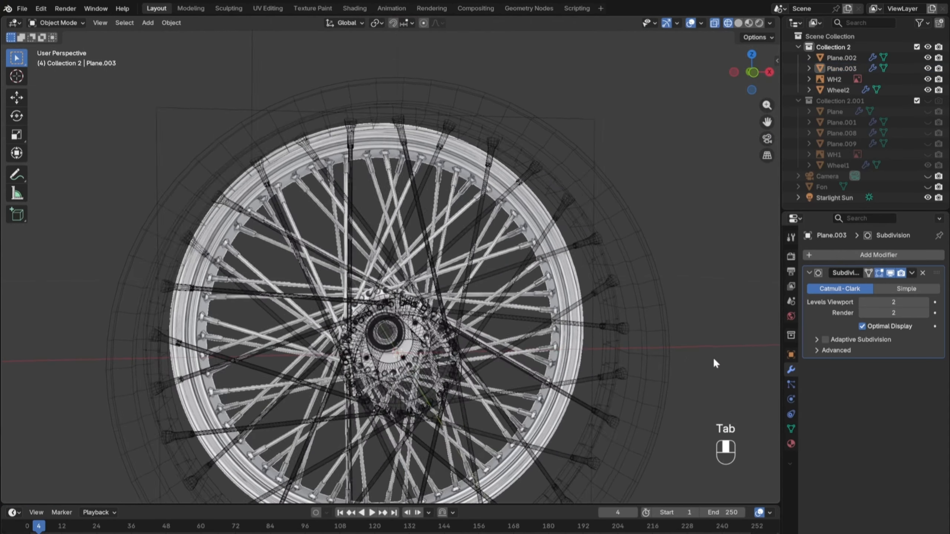
pyautogui.press('z')
pyautogui.moveTo(562, 359)
pyautogui.keyDown('shift'); pyautogui.mouseDown(button='middle')
pyautogui.moveTo(538, 318)
pyautogui.moveTo(558, 352)
pyautogui.moveTo(446, 309)
pyautogui.moveTo(522, 309)
pyautogui.mouseUp(button='middle'); pyautogui.keyUp('shift')
pyautogui.scroll(3, 524, 325)
pyautogui.scroll(-5, 558, 356)
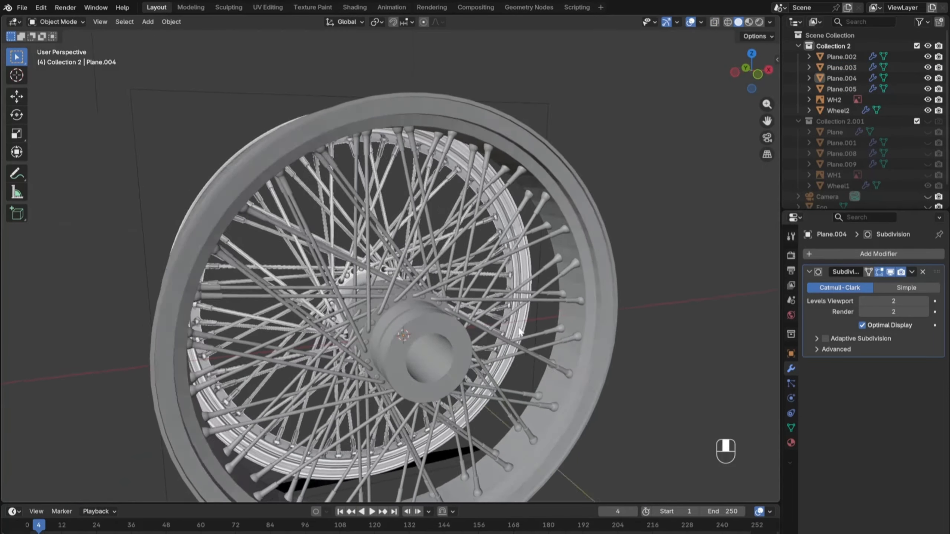
# Step: Select the spoke sets Plane.004 and Plane.005 and rotate them -5.9° about the global Y axis
pyautogui.moveTo(520, 332); pyautogui.dragTo(598, 362, button='middle')
pyautogui.scroll(3, 561, 348)
pyautogui.click(461, 345)
pyautogui.click(462, 345)
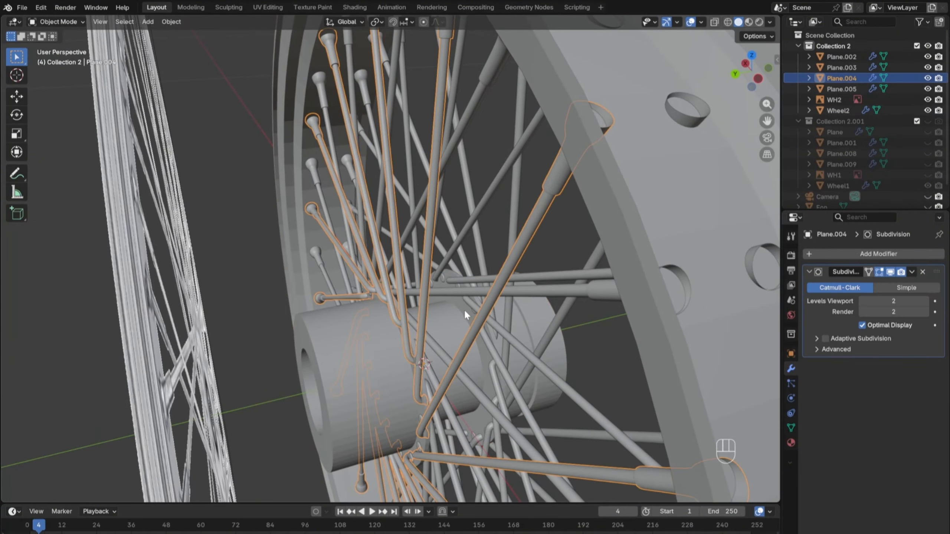
pyautogui.keyDown('shift'); pyautogui.click(479, 302); pyautogui.keyUp('shift')
pyautogui.moveTo(480, 303); pyautogui.dragTo(545, 344, button='middle')
pyautogui.press('KP_1')
pyautogui.scroll(-3, 538, 339)
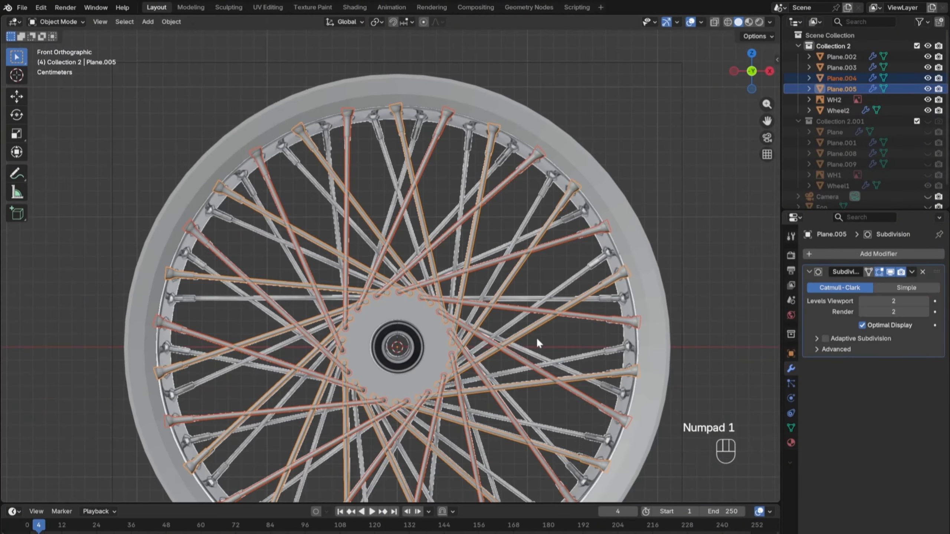
pyautogui.scroll(4, 574, 252)
pyautogui.keyDown('shift'); pyautogui.moveTo(576, 247); pyautogui.dragTo(528, 346, button='middle'); pyautogui.keyUp('shift')
pyautogui.press('r')
pyautogui.press('y')
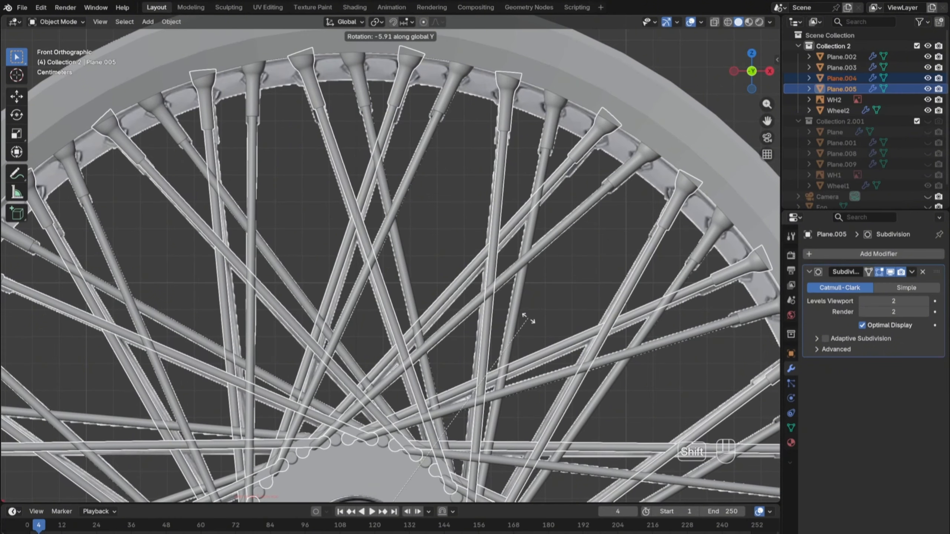
pyautogui.write('5.9')
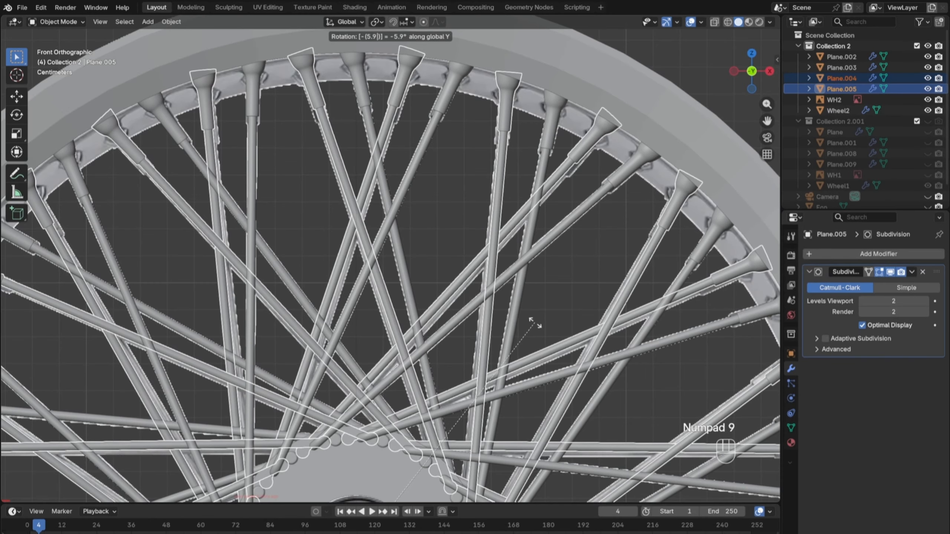
pyautogui.click(536, 322)
pyautogui.scroll(-6, 536, 322)
pyautogui.click(633, 240)
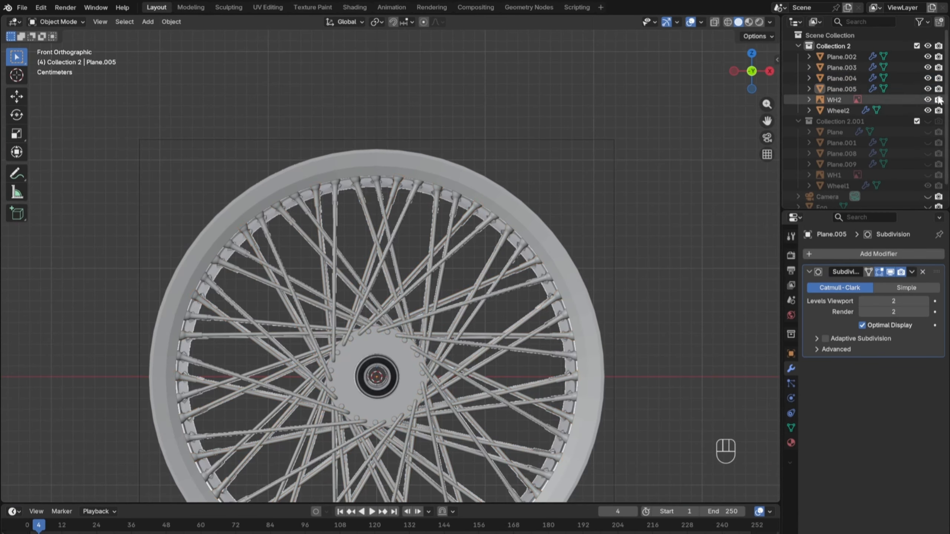
# Step: Hide the reference image WH2 and examine the spoke arrangement of the second wheel from several angles
pyautogui.click(927, 100)
pyautogui.moveTo(445, 307); pyautogui.dragTo(524, 332, button='middle')
pyautogui.scroll(2, 497, 333)
pyautogui.keyDown('shift'); pyautogui.moveTo(475, 335); pyautogui.dragTo(396, 318, button='middle'); pyautogui.keyUp('shift')
pyautogui.moveTo(359, 296); pyautogui.dragTo(503, 307, button='middle')
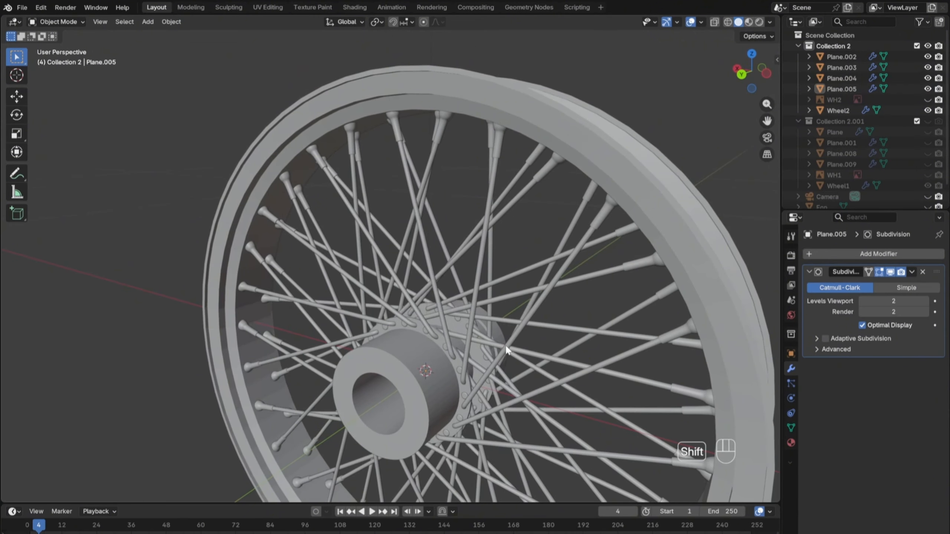
pyautogui.moveTo(506, 351); pyautogui.dragTo(462, 269, button='middle')
pyautogui.press('KP_1')
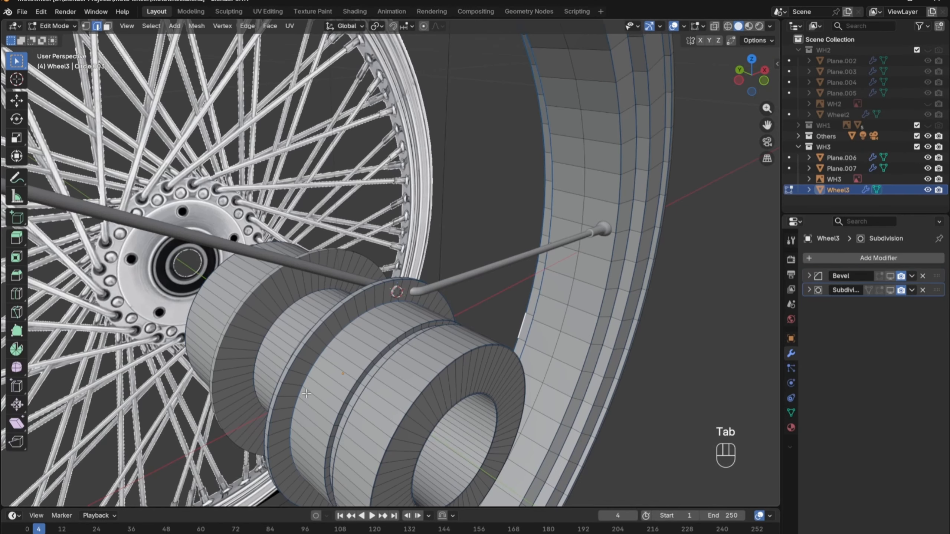
# Step: Select the outer edge loops of Wheel3's hub flange and scale them up by about 1.11 over the reference
pyautogui.scroll(3, 472, 326)
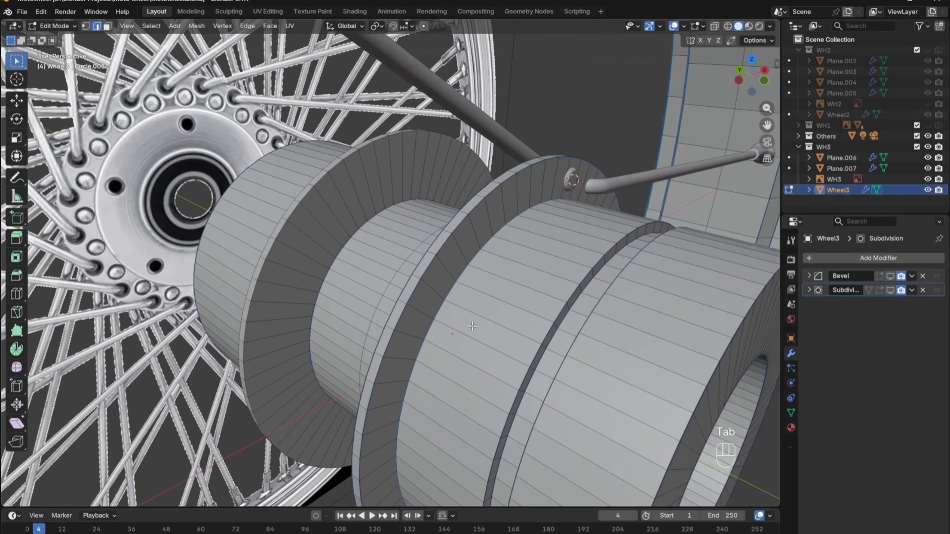
pyautogui.keyDown('alt'); pyautogui.click(406, 287); pyautogui.keyUp('alt')
pyautogui.press('KP_1')
pyautogui.press('x')
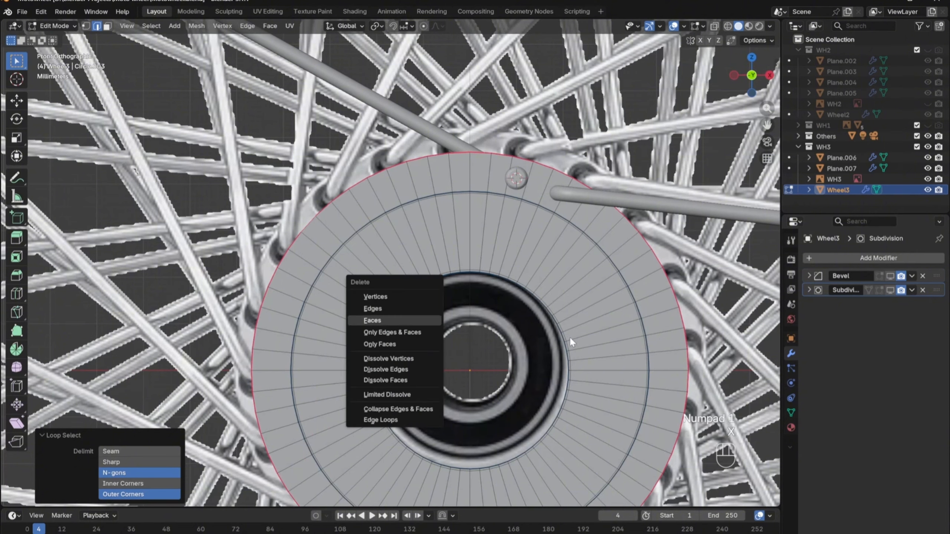
pyautogui.press('s')
pyautogui.click(535, 334)
pyautogui.press('z')
pyautogui.click(475, 340)
# Step: Undo the flange enlargement and scale the outer edge loops by 1.08 to match the reference hub
pyautogui.scroll(-2, 524, 374)
pyautogui.keyDown('shift'); pyautogui.moveTo(548, 406); pyautogui.dragTo(530, 342, button='middle'); pyautogui.keyUp('shift')
pyautogui.scroll(1, 530, 342)
pyautogui.press('s')
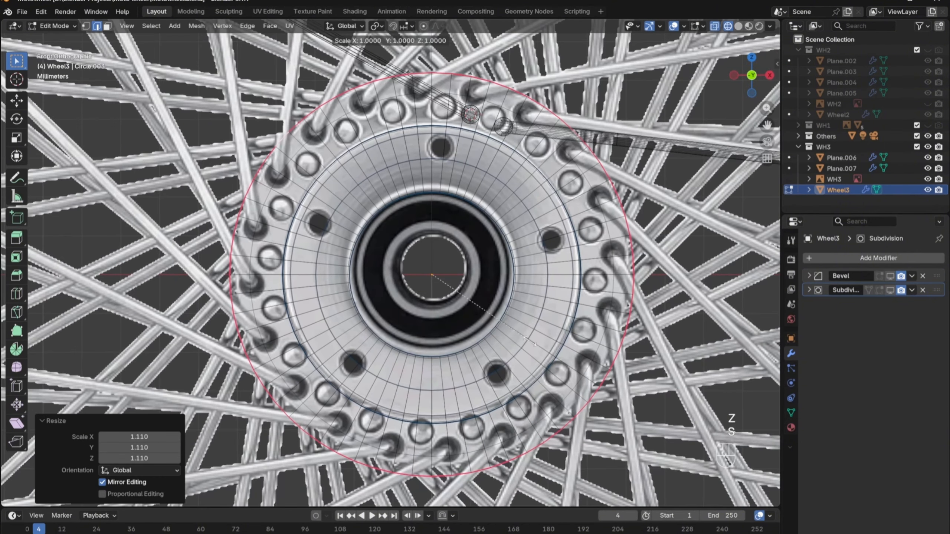
pyautogui.hotkey('ctrl', 'z')
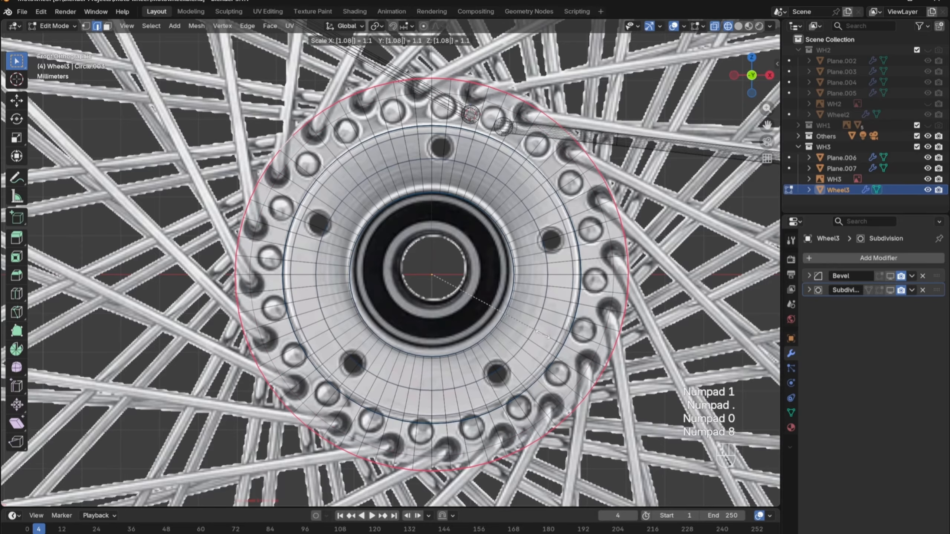
pyautogui.press('KP_Enter')
pyautogui.keyDown('shift'); pyautogui.moveTo(406, 118); pyautogui.dragTo(464, 239, button='middle'); pyautogui.keyUp('shift')
pyautogui.keyDown('shift'); pyautogui.moveTo(464, 239); pyautogui.dragTo(445, 209, button='middle'); pyautogui.keyUp('shift')
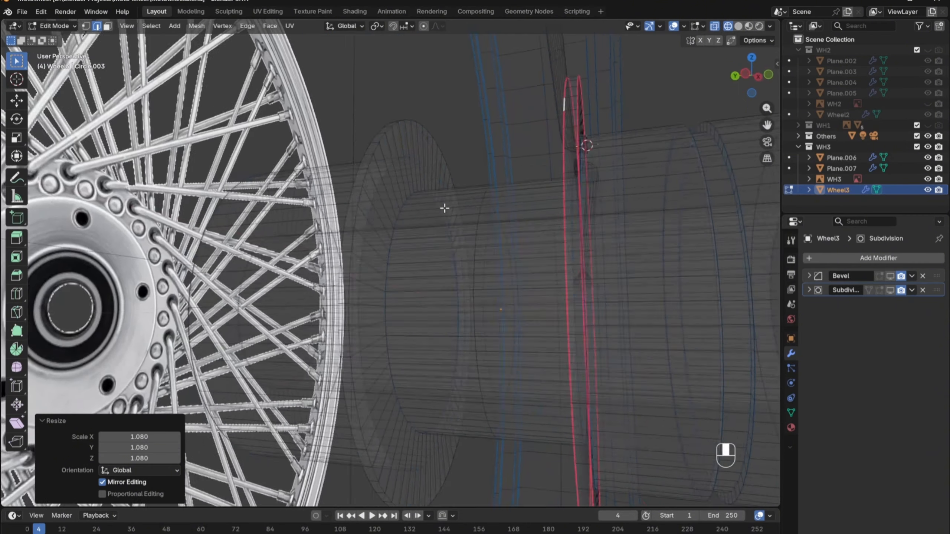
# Step: Select the outer edge loop of Wheel3's opposite hub flange and scale it up by 1.08
pyautogui.keyDown('alt'); pyautogui.click(395, 126); pyautogui.keyUp('alt')
pyautogui.moveTo(396, 134); pyautogui.dragTo(400, 162, button='middle')
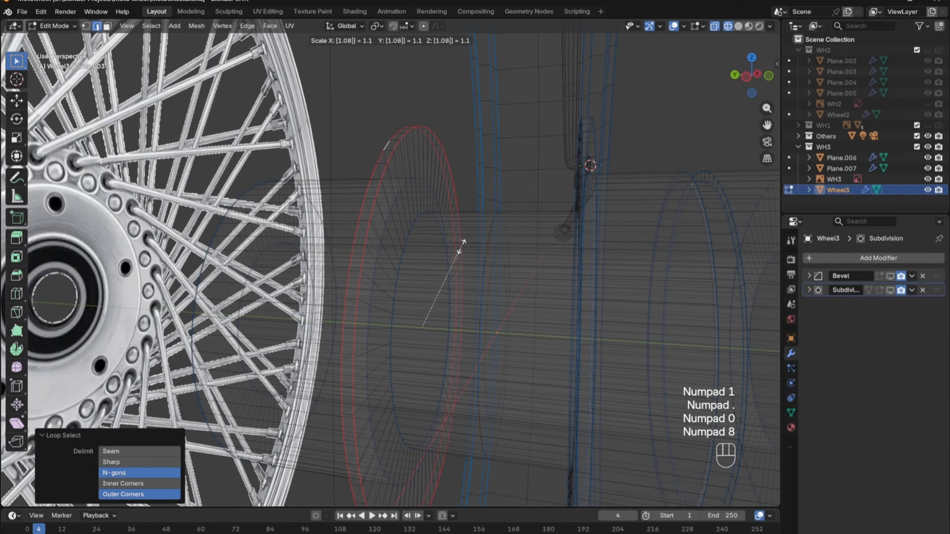
pyautogui.press('KP_Enter')
pyautogui.press('KP_1')
pyautogui.hotkey('shift', 'z')
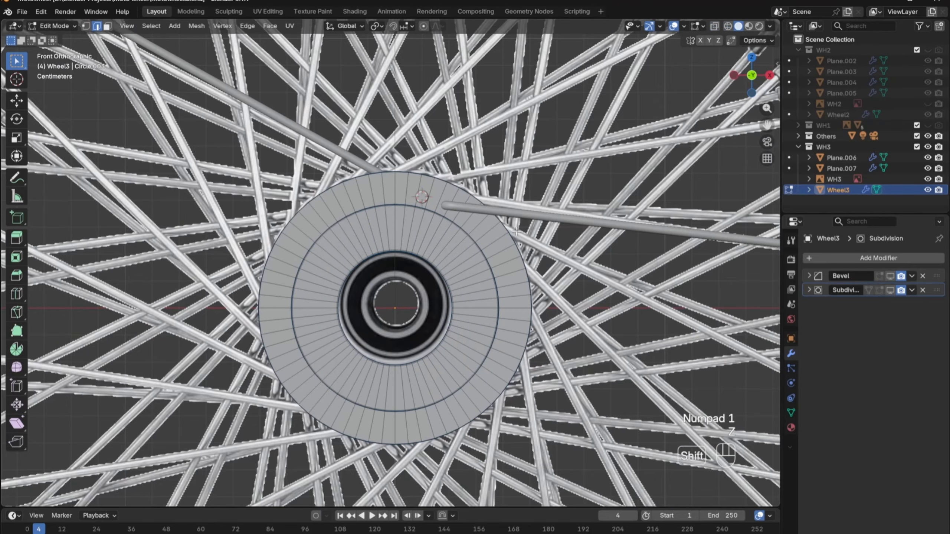
# Step: Move the spoke Plane.006 about -7.46 mm in X and 8.46 mm in Z onto the reference spoke hole in the hub
pyautogui.press('Tab')
pyautogui.click(518, 217)
pyautogui.scroll(5, 516, 232)
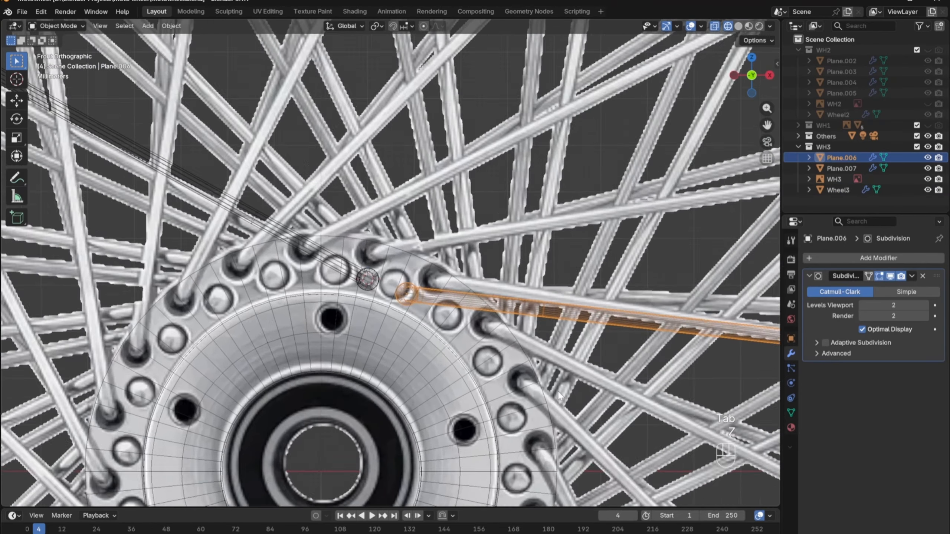
pyautogui.scroll(2, 560, 396)
pyautogui.press('g')
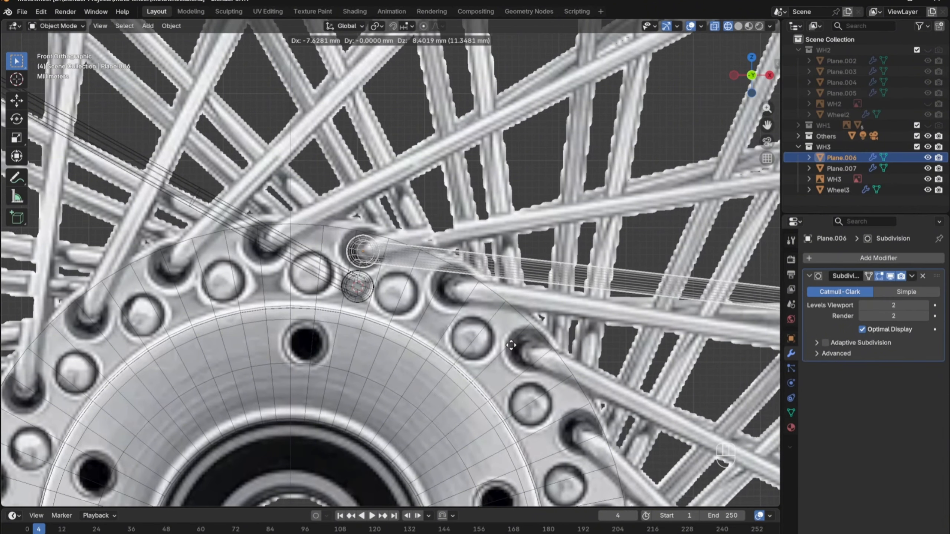
pyautogui.click(513, 344)
# Step: Rotate the spoke Plane.006 about the global Y axis to line up with the reference spoke running to the rim
pyautogui.scroll(-2, 512, 345)
pyautogui.keyDown('shift'); pyautogui.moveTo(651, 376); pyautogui.dragTo(209, 453, button='middle'); pyautogui.keyUp('shift')
pyautogui.press('r')
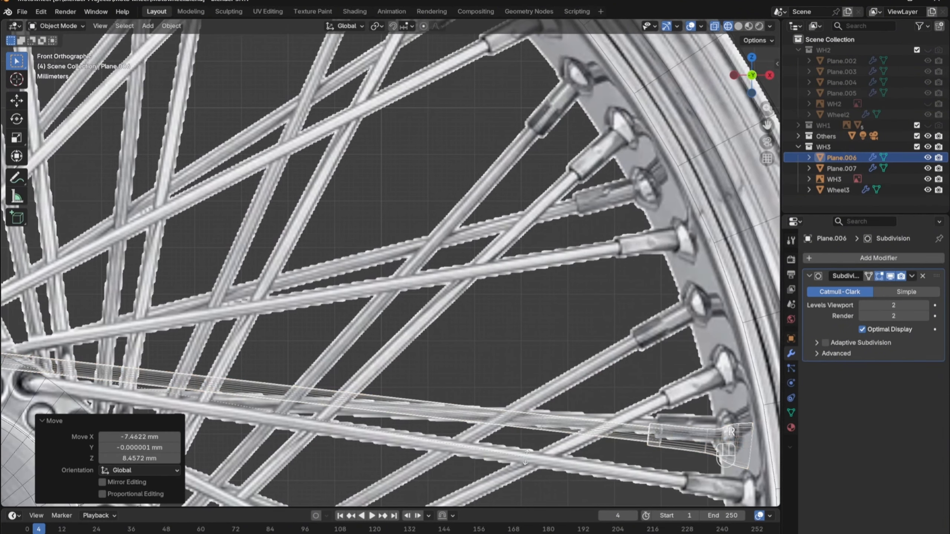
pyautogui.press('y')
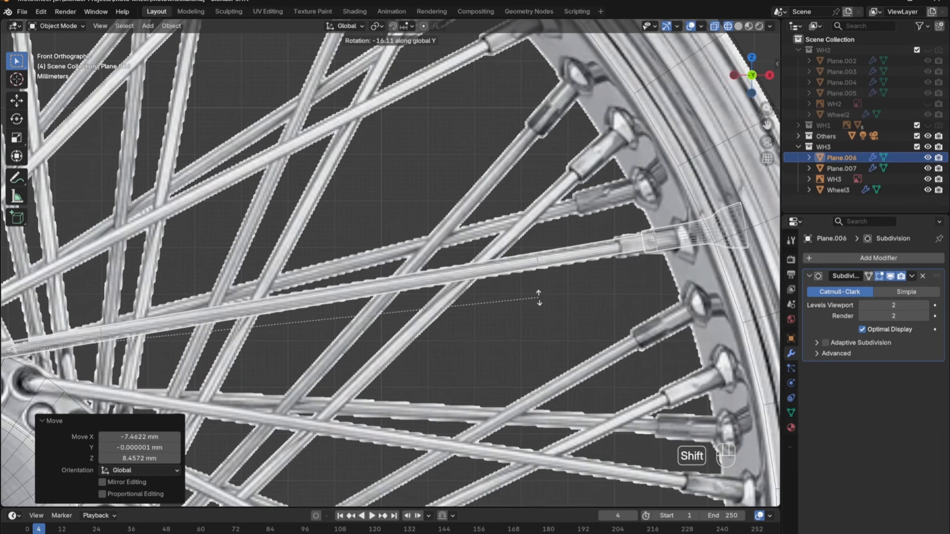
pyautogui.click(535, 319)
# Step: Move the rim-end nipple vertices of Plane.006 about -6.13 mm in X and -1.15 mm in Z to match the reference nipple
pyautogui.scroll(3, 486, 318)
pyautogui.press('Tab')
pyautogui.press('1')
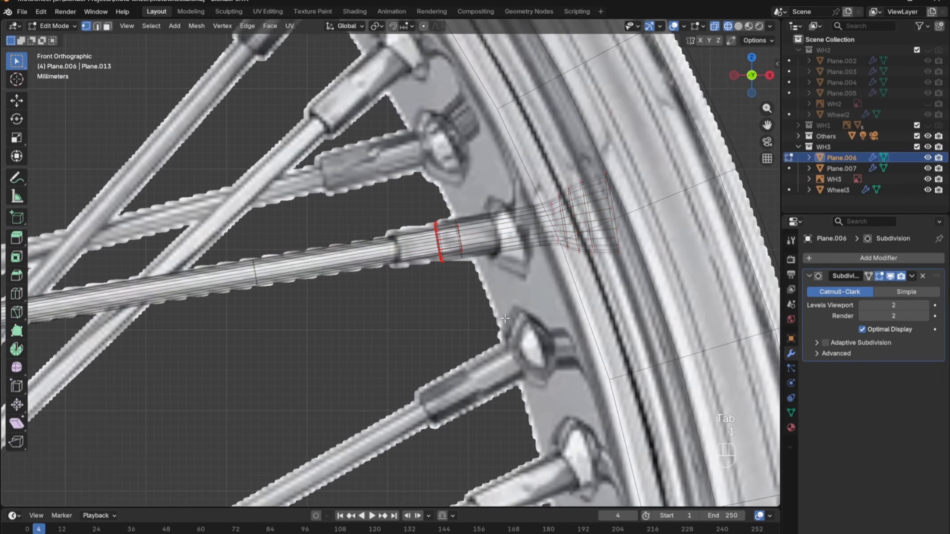
pyautogui.moveTo(650, 281); pyautogui.dragTo(650, 281)
pyautogui.press('g')
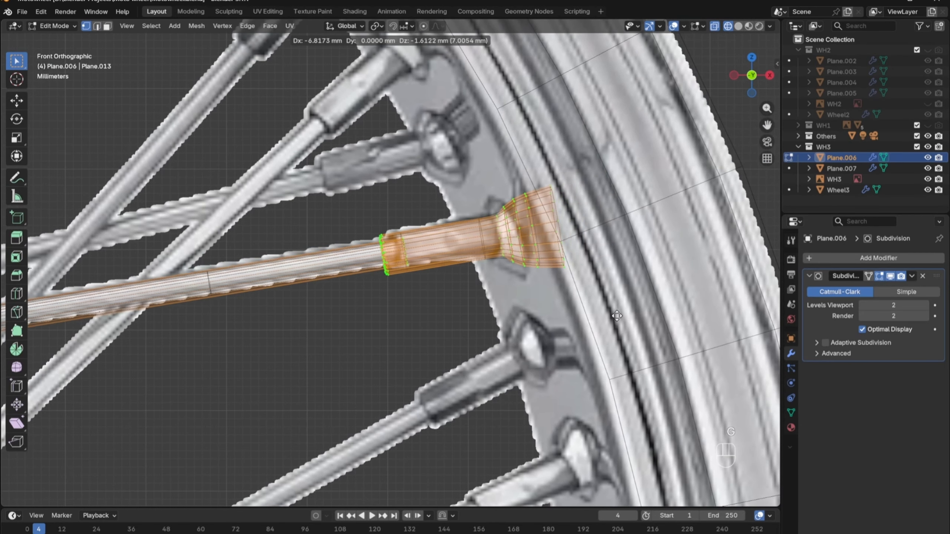
pyautogui.click(622, 312)
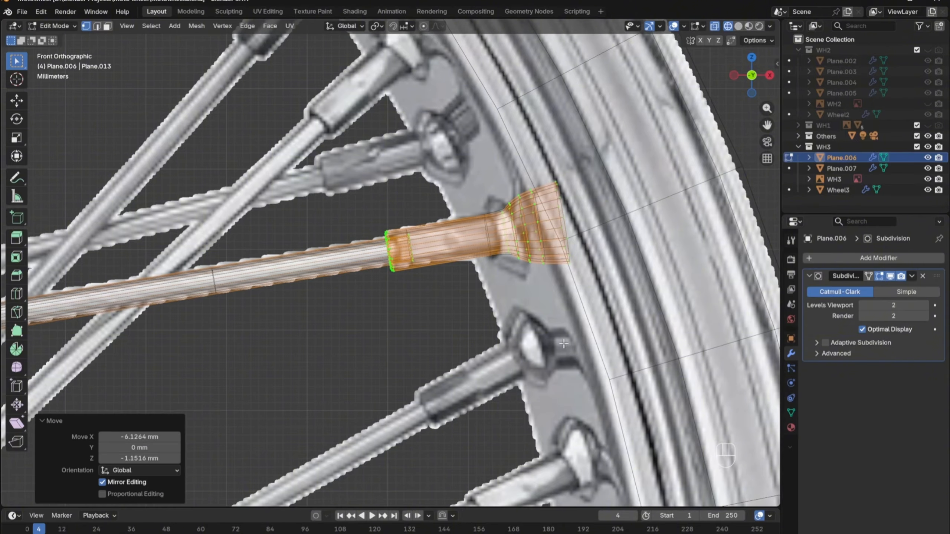
pyautogui.scroll(-5, 622, 312)
pyautogui.scroll(6, 571, 365)
pyautogui.press('Tab')
# Step: Move the spoke Plane.007 5.86 mm in X and -0.94 mm in Z onto a hub rivet and rotate it 16.6° about global Y
pyautogui.click(570, 365)
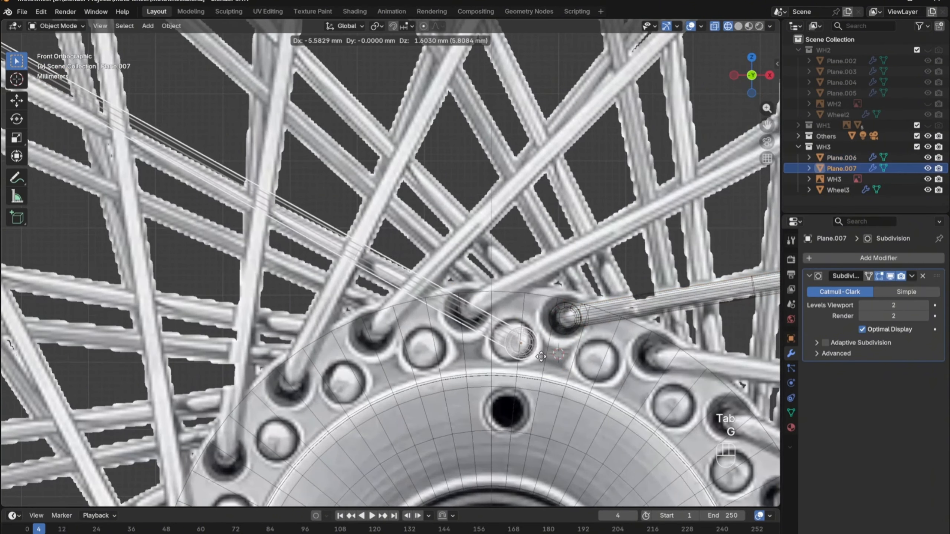
pyautogui.click(618, 373)
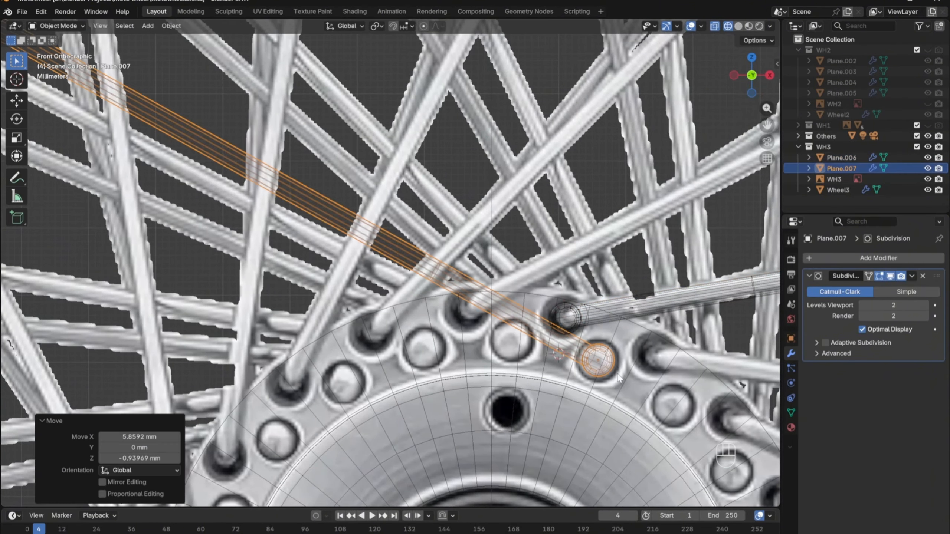
pyautogui.scroll(-4, 618, 373)
pyautogui.keyDown('shift'); pyautogui.moveTo(398, 210); pyautogui.dragTo(334, 318, button='middle'); pyautogui.keyUp('shift')
pyautogui.press('r')
pyautogui.press('y')
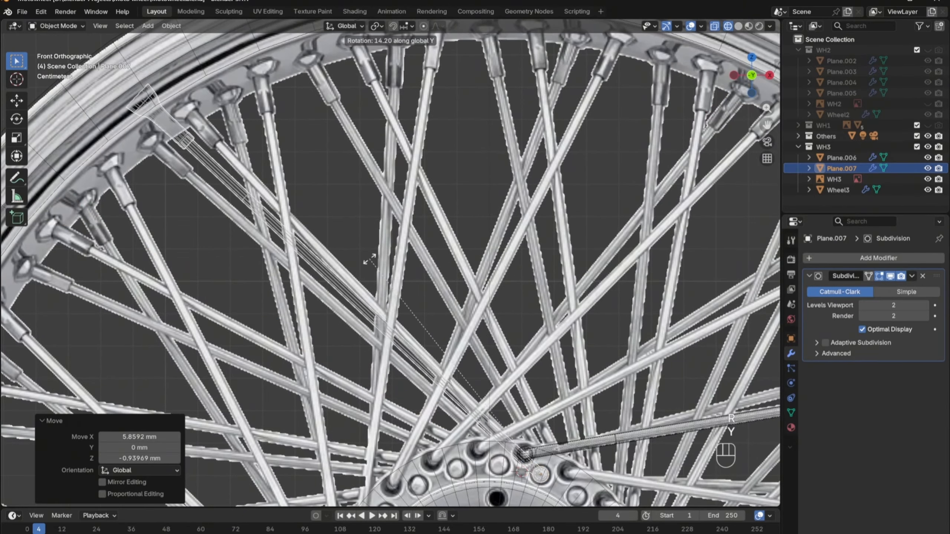
pyautogui.click(402, 232)
# Step: Move the rim-end nipple vertices of Plane.007 about 4.47 mm in X and -4.1 mm in Z onto the reference nipple
pyautogui.keyDown('shift'); pyautogui.moveTo(225, 182); pyautogui.dragTo(448, 335, button='middle'); pyautogui.keyUp('shift')
pyautogui.scroll(7, 318, 279)
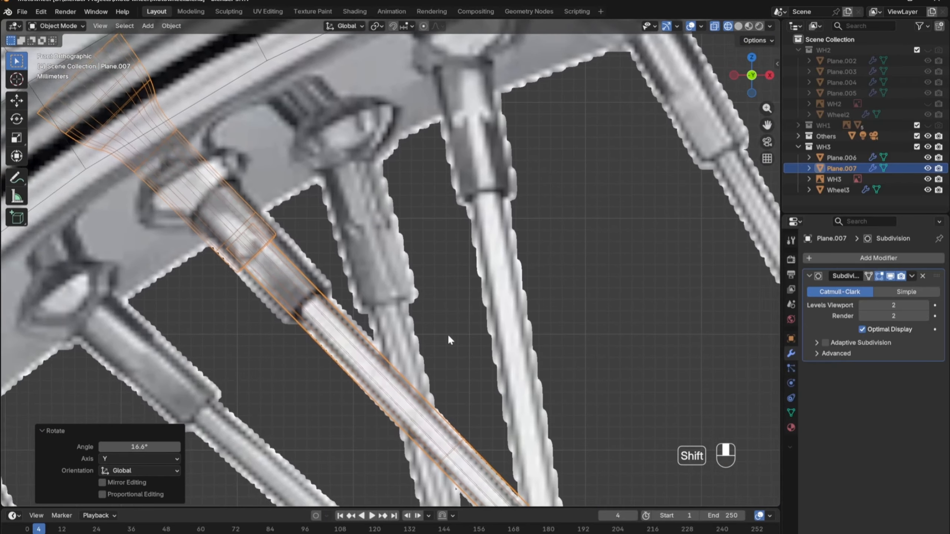
pyautogui.scroll(-2, 339, 340)
pyautogui.press('Tab')
pyautogui.press('1')
pyautogui.press('g')
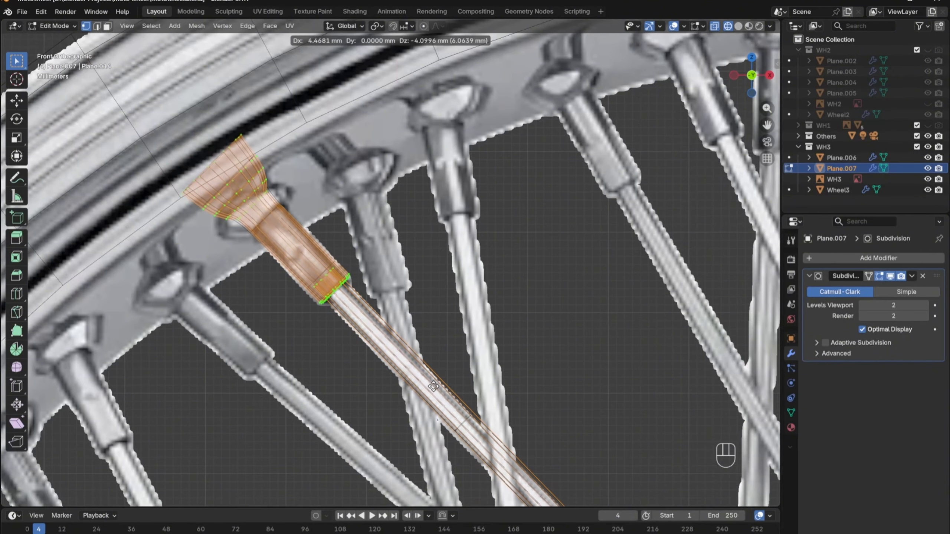
pyautogui.click(434, 387)
pyautogui.scroll(-5, 433, 387)
pyautogui.keyDown('shift'); pyautogui.moveTo(434, 387); pyautogui.dragTo(212, 49, button='middle'); pyautogui.keyUp('shift')
pyautogui.scroll(3, 454, 281)
pyautogui.press('Tab')
# Step: Fine-tune the spoke Plane.007 by rotating it about -0.4° around the global Y axis to follow the reference
pyautogui.click(567, 223)
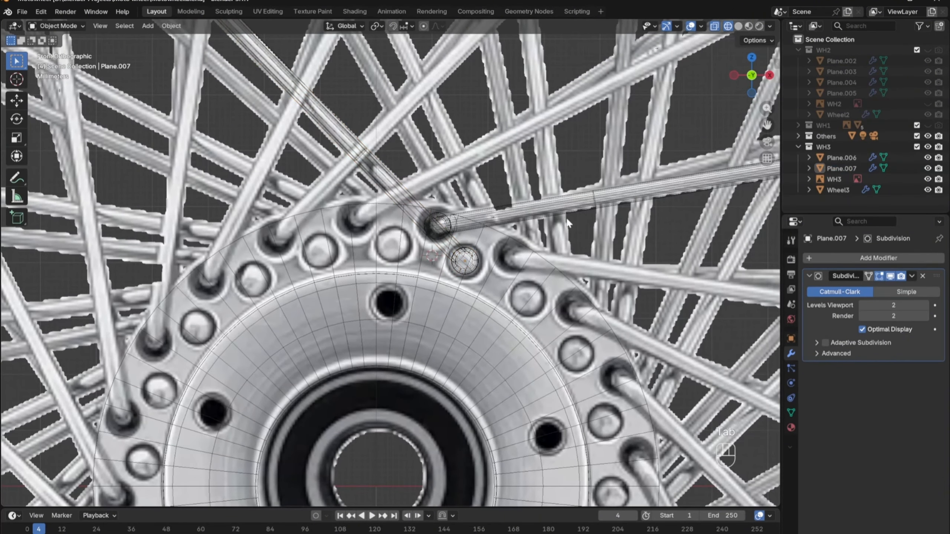
pyautogui.scroll(-5, 567, 223)
pyautogui.keyDown('shift'); pyautogui.moveTo(568, 223); pyautogui.dragTo(547, 254, button='middle'); pyautogui.keyUp('shift')
pyautogui.scroll(3, 548, 254)
pyautogui.keyDown('shift'); pyautogui.moveTo(173, 95); pyautogui.dragTo(417, 367, button='middle'); pyautogui.keyUp('shift')
pyautogui.click(270, 194)
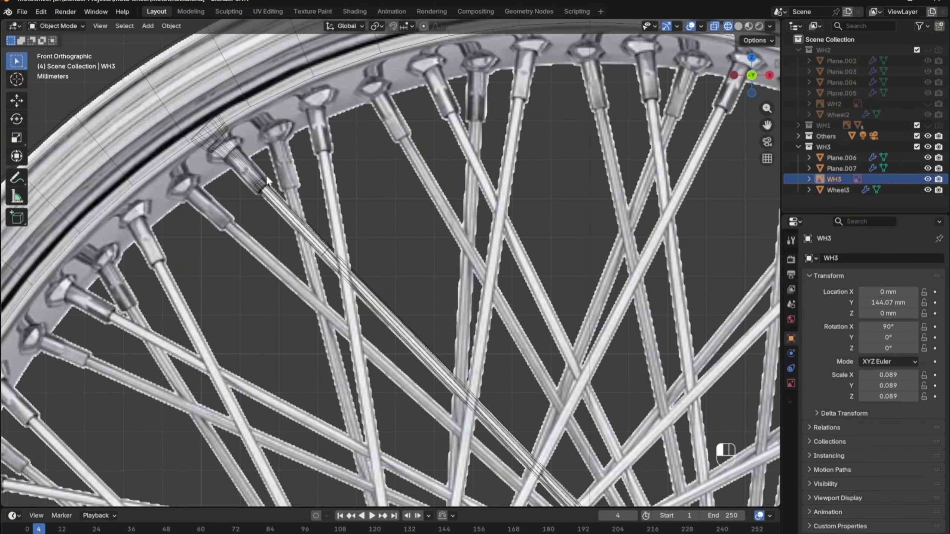
pyautogui.click(265, 184)
pyautogui.press('Tab')
pyautogui.press('Tab')
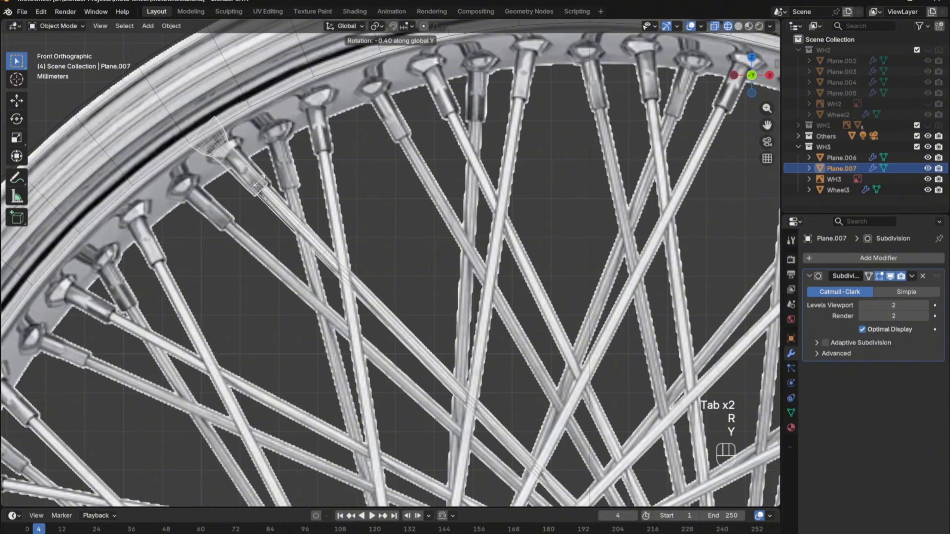
# Step: Examine how the spokes Plane.006 and Plane.007 sit on the hub in solid shading and from an angle
pyautogui.scroll(-3, 279, 228)
pyautogui.keyDown('shift'); pyautogui.moveTo(568, 423); pyautogui.dragTo(359, 193, button='middle'); pyautogui.keyUp('shift')
pyautogui.press('z')
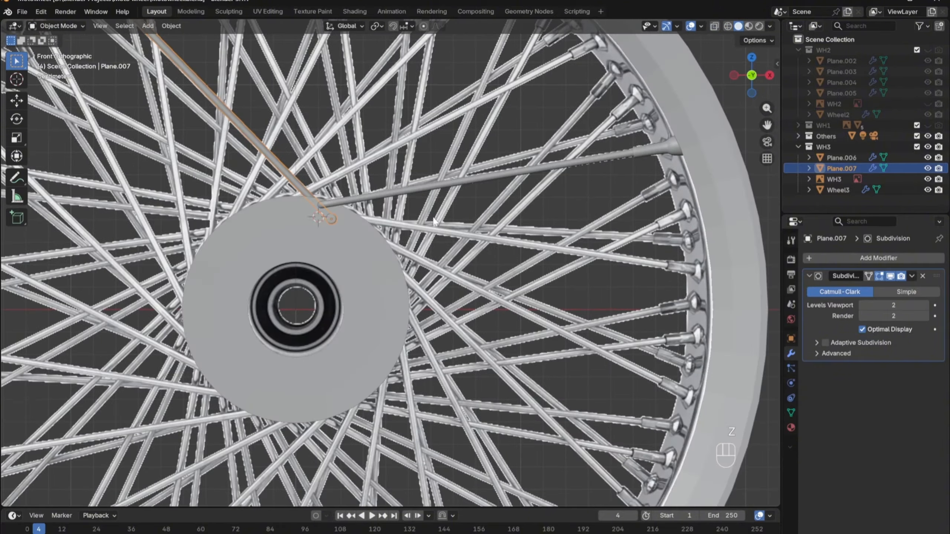
pyautogui.press('z')
pyautogui.scroll(3, 434, 260)
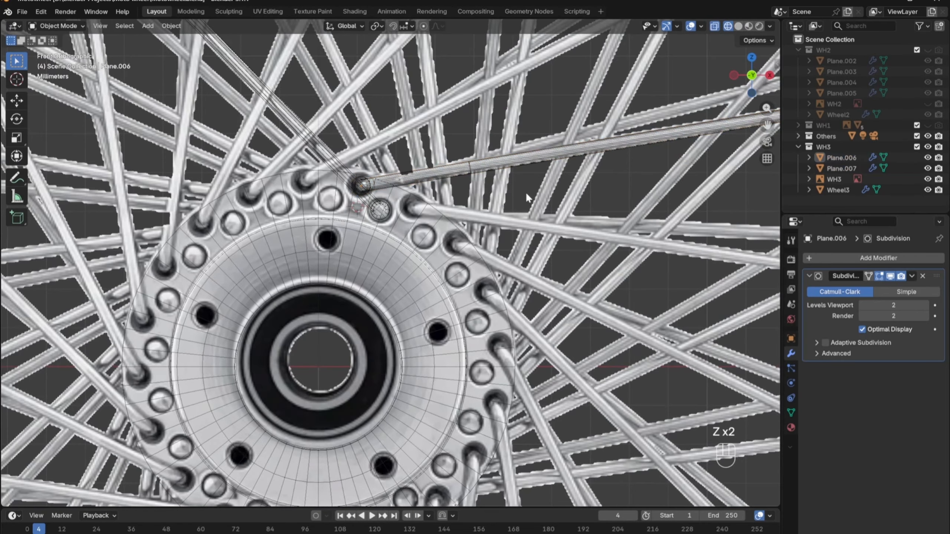
pyautogui.click(497, 168)
pyautogui.moveTo(498, 168)
pyautogui.mouseDown(button='middle')
pyautogui.moveTo(364, 223)
pyautogui.moveTo(288, 270)
pyautogui.moveTo(205, 252)
pyautogui.moveTo(265, 279)
pyautogui.mouseUp(button='middle')
pyautogui.scroll(2, 364, 223)
pyautogui.press('z')
pyautogui.scroll(-5, 436, 268)
pyautogui.press('KP_1')
pyautogui.press('z')
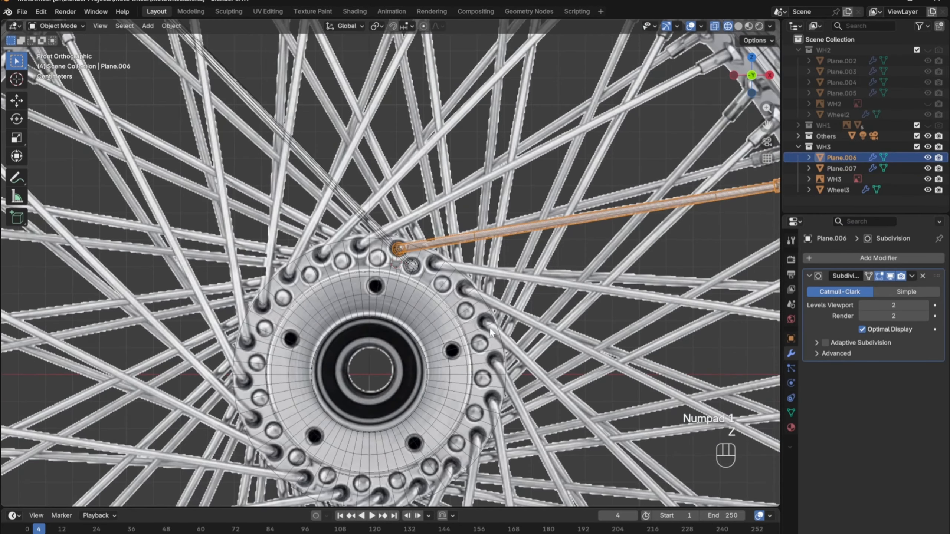
# Step: Try to spin the whole Plane.006 spoke mesh about the Y axis, and undo the spin
pyautogui.press('Tab')
pyautogui.scroll(-3, 431, 259)
pyautogui.click(15, 350)
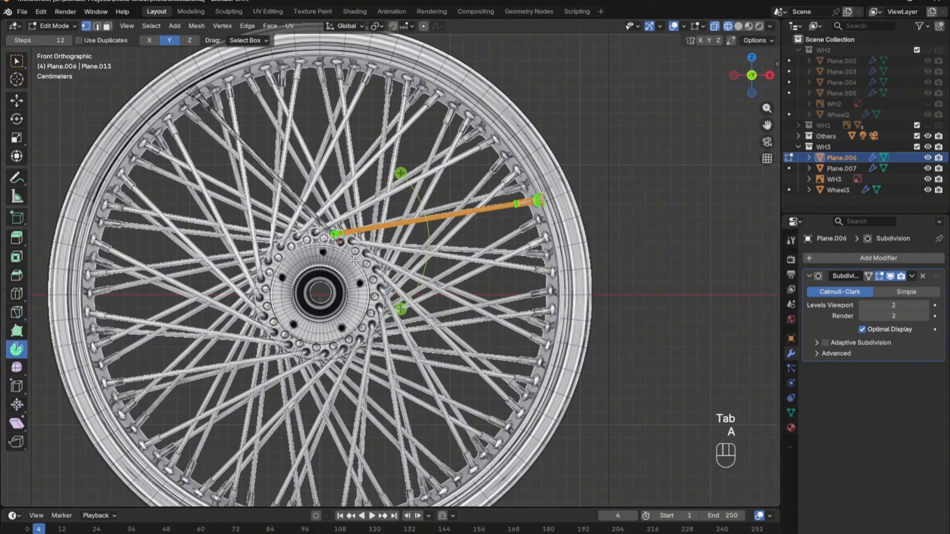
pyautogui.moveTo(400, 309); pyautogui.dragTo(321, 211)
pyautogui.hotkey('ctrl', 'z')
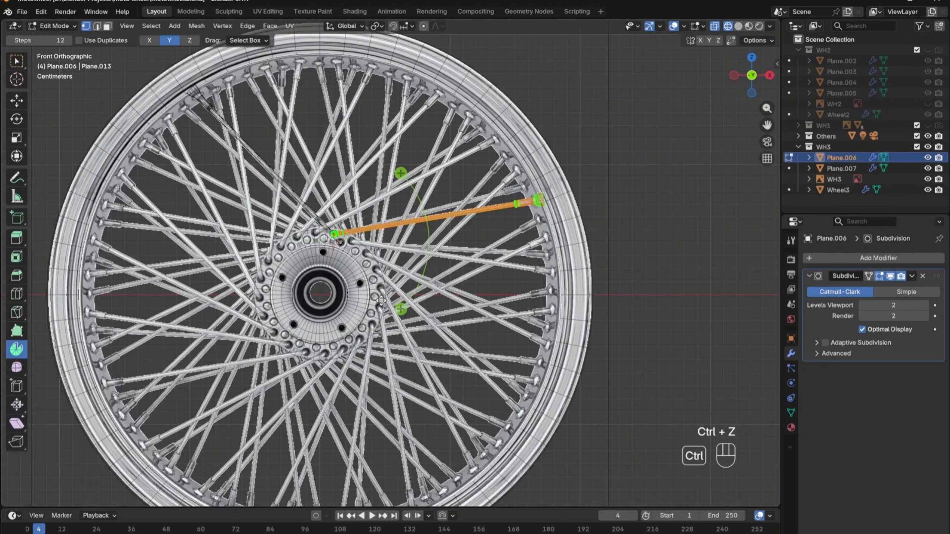
# Step: Snap the 3D cursor to the world origin and set the origins of the spokes Plane.006 and Plane.007 to it
pyautogui.press('Tab')
pyautogui.rightClick(380, 300)
pyautogui.hotkey('shift', 'a')
pyautogui.hotkey('shift', 's')
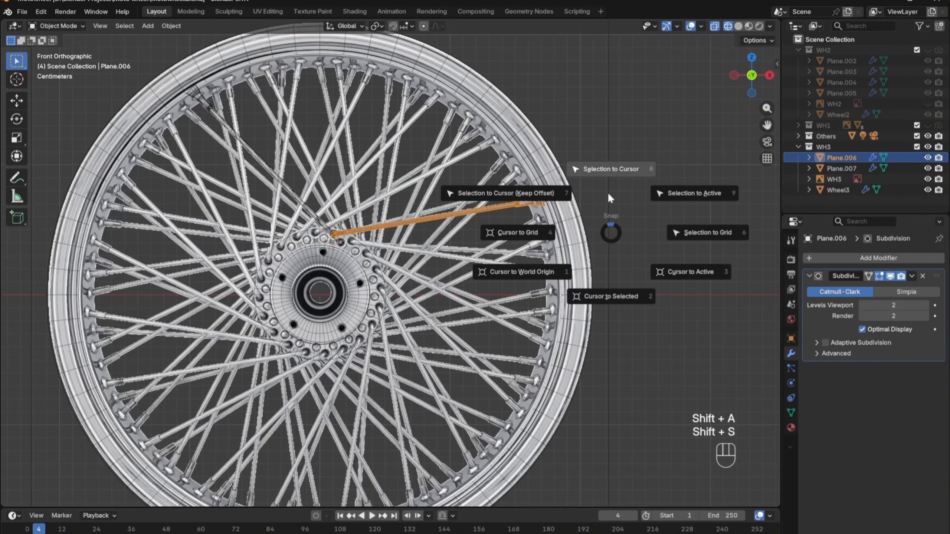
pyautogui.click(520, 272)
pyautogui.rightClick(521, 264)
pyautogui.click(696, 287)
pyautogui.click(314, 216)
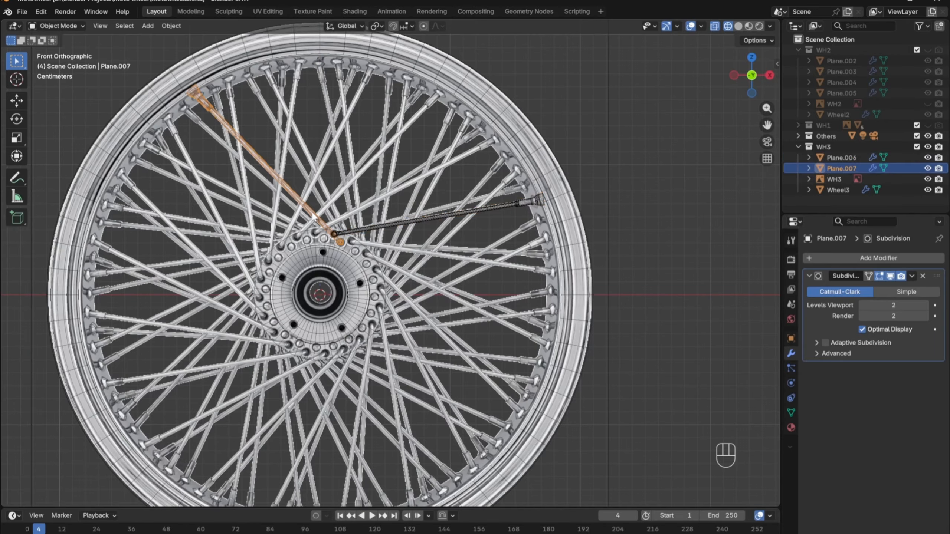
pyautogui.rightClick(611, 241)
pyautogui.click(669, 260)
# Step: Spin the spoke mesh of Plane.006 around the hub centre in 19 steps with Use Duplicates enabled
pyautogui.click(400, 224)
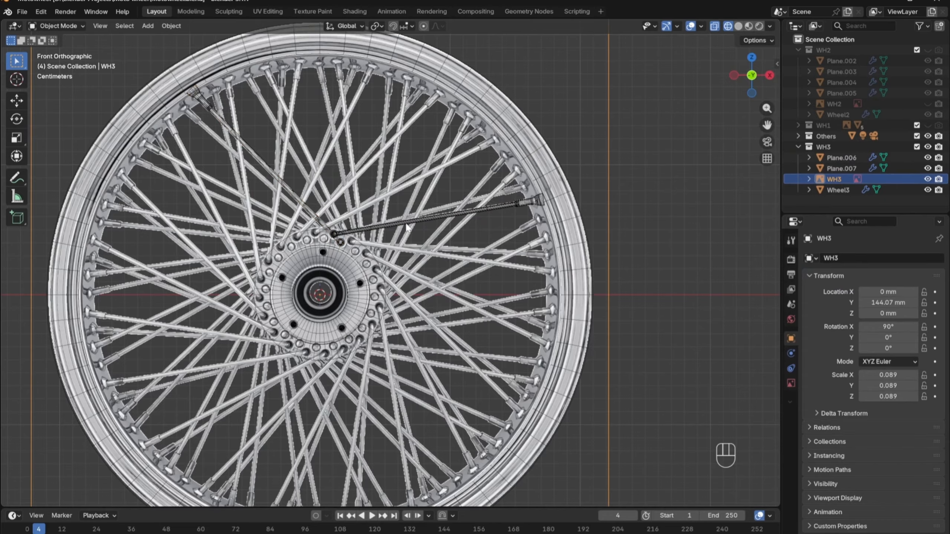
pyautogui.click(523, 203)
pyautogui.press('Tab')
pyautogui.scroll(2, 351, 374)
pyautogui.scroll(-1, 352, 382)
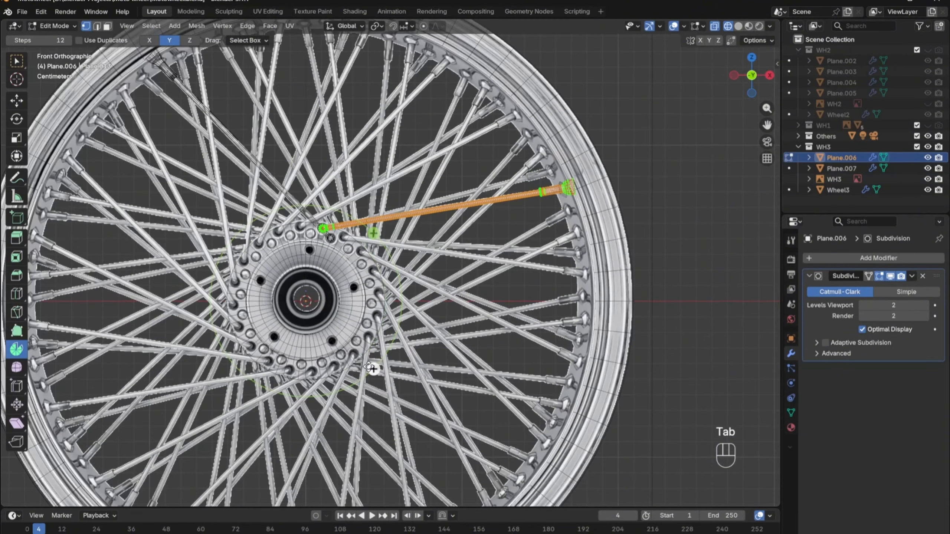
pyautogui.moveTo(373, 368); pyautogui.dragTo(210, 372)
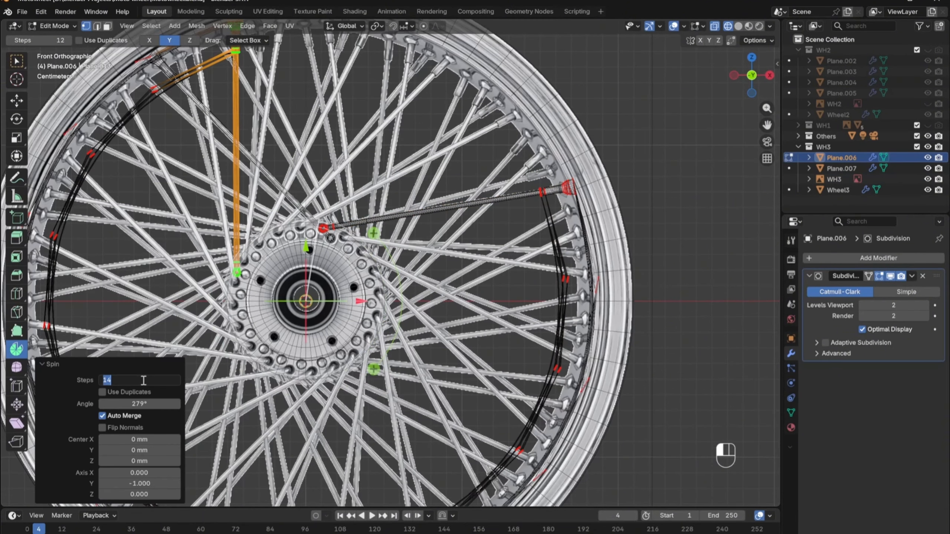
pyautogui.write('19')
pyautogui.press('Return')
pyautogui.click(130, 393)
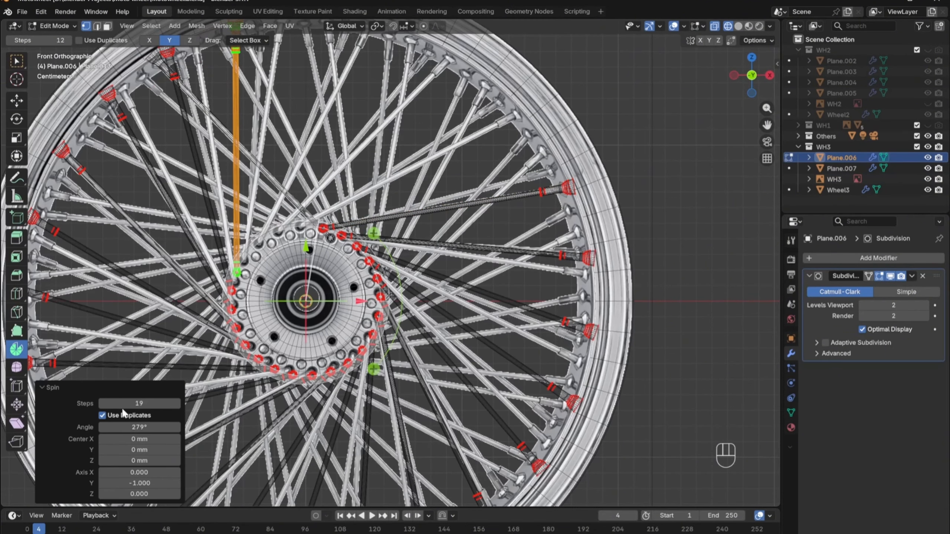
# Step: Adjust the spin of Plane.006 to 19 steps and an angle of 342° to match the reference spokes
pyautogui.moveTo(131, 403); pyautogui.dragTo(239, 404)
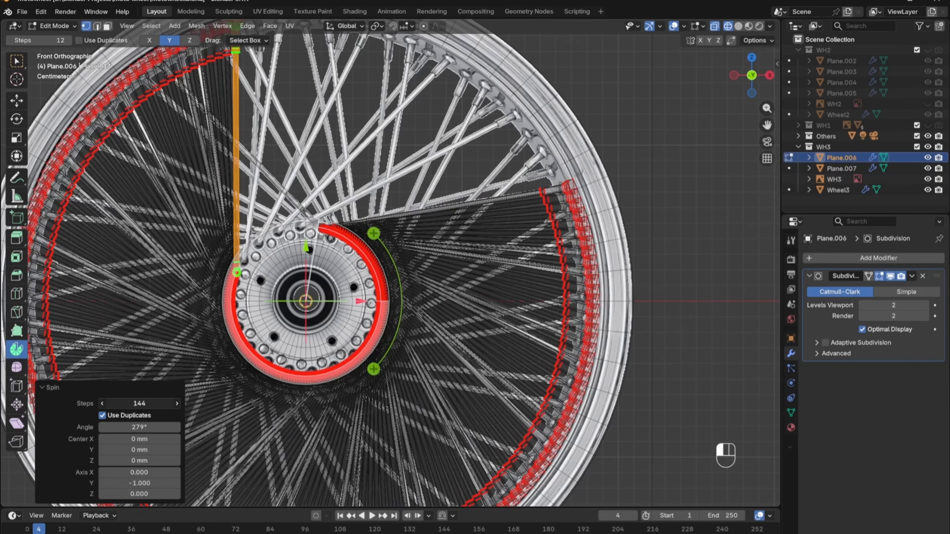
pyautogui.moveTo(138, 403); pyautogui.dragTo(90, 403)
pyautogui.write('18')
pyautogui.press('Return')
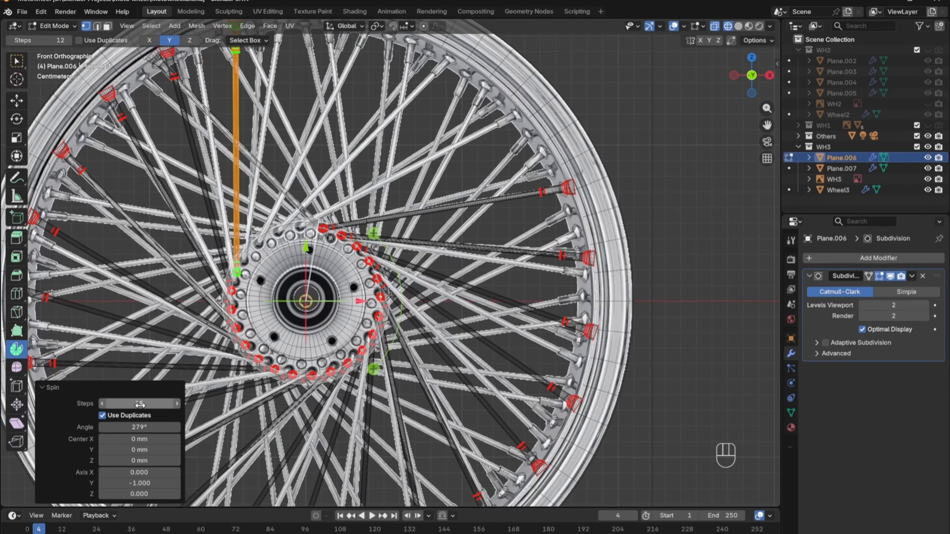
pyautogui.moveTo(139, 427); pyautogui.dragTo(164, 428)
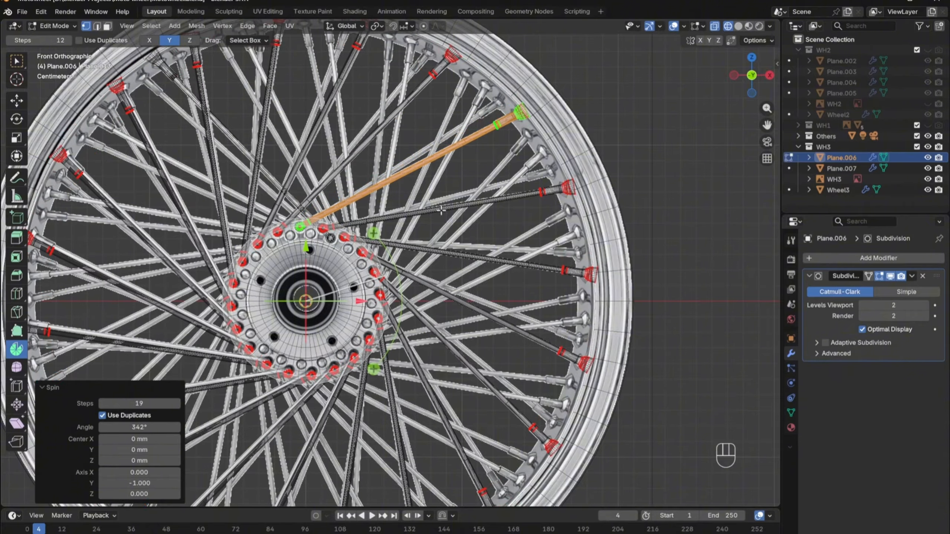
pyautogui.scroll(3, 441, 210)
pyautogui.keyDown('shift'); pyautogui.moveTo(441, 211); pyautogui.dragTo(665, 409, button='middle'); pyautogui.keyUp('shift')
pyautogui.scroll(-4, 447, 429)
pyautogui.keyDown('shift'); pyautogui.moveTo(447, 429); pyautogui.dragTo(467, 301, button='middle'); pyautogui.keyUp('shift')
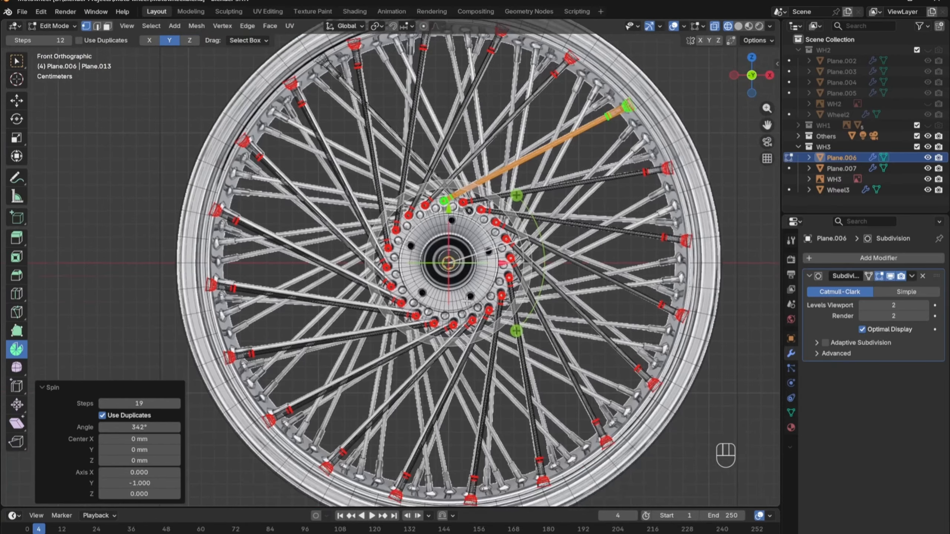
# Step: Try a spin angle of 344° against the reference spokes and return it to 342°
pyautogui.scroll(3, 467, 301)
pyautogui.moveTo(139, 427); pyautogui.dragTo(141, 428)
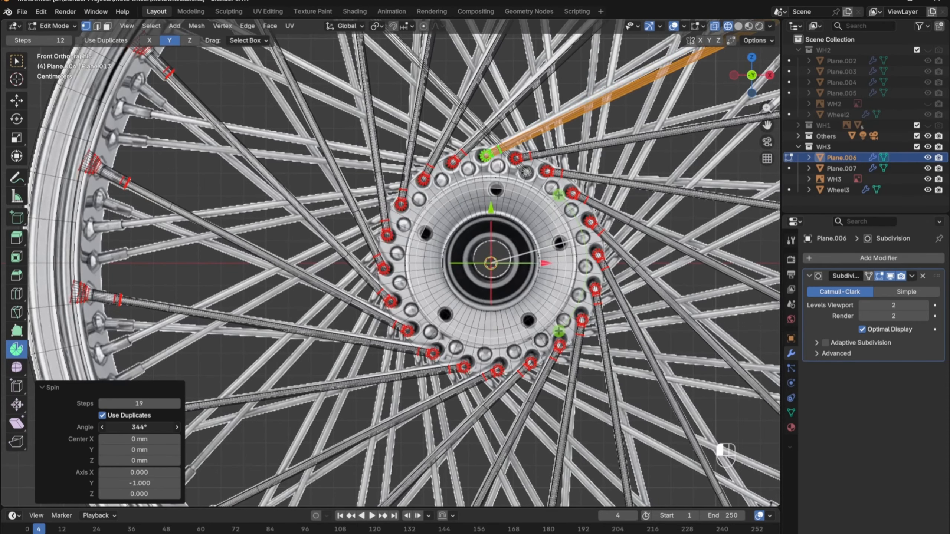
pyautogui.scroll(-3, 607, 181)
pyautogui.scroll(3, 450, 284)
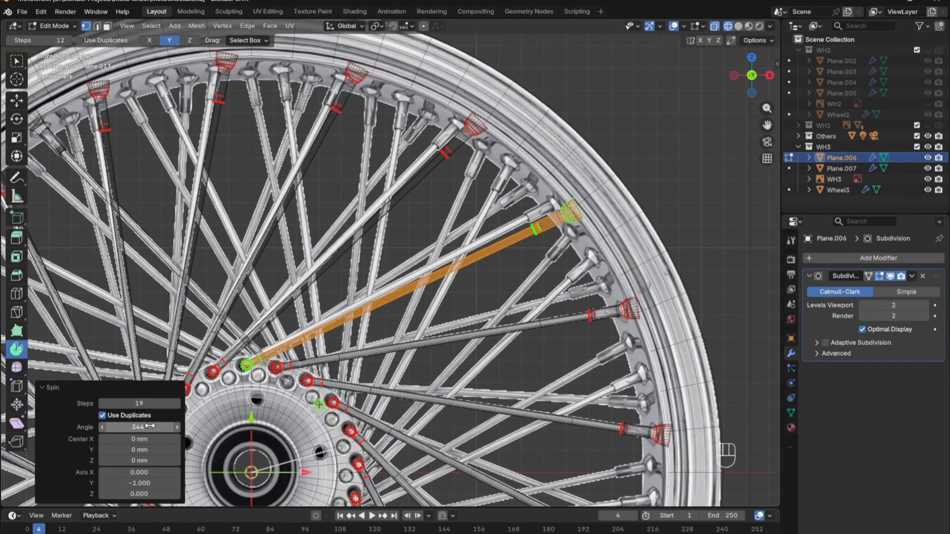
pyautogui.moveTo(141, 427); pyautogui.dragTo(140, 427)
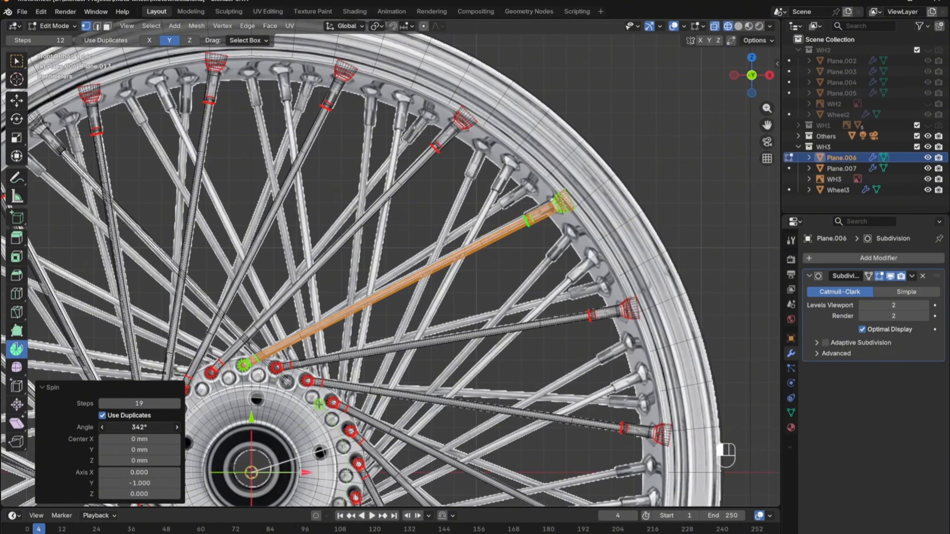
# Step: Inspect the spun spokes of Plane.006 against the reference around the hub and rim, then leave Edit Mode
pyautogui.scroll(-2, 295, 427)
pyautogui.keyDown('shift'); pyautogui.moveTo(295, 427); pyautogui.dragTo(472, 278, button='middle'); pyautogui.keyUp('shift')
pyautogui.scroll(4, 466, 290)
pyautogui.keyDown('shift'); pyautogui.moveTo(404, 207); pyautogui.dragTo(420, 276, button='middle'); pyautogui.keyUp('shift')
pyautogui.scroll(4, 332, 352)
pyautogui.scroll(-2, 329, 352)
pyautogui.keyDown('shift'); pyautogui.moveTo(329, 353); pyautogui.dragTo(205, 254, button='middle'); pyautogui.keyUp('shift')
pyautogui.keyDown('shift'); pyautogui.moveTo(422, 51); pyautogui.dragTo(453, 306, button='middle'); pyautogui.keyUp('shift')
pyautogui.scroll(-4, 440, 371)
pyautogui.press('Tab')
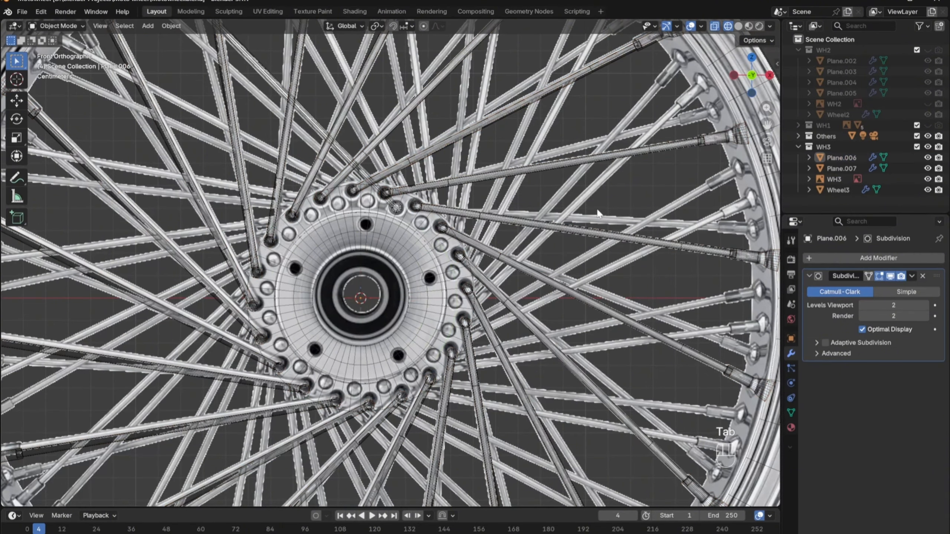
# Step: Spin the spoke mesh of Plane.007 around the hub centre in 19 steps with Use Duplicates enabled and an angle of 324°
pyautogui.press('Tab')
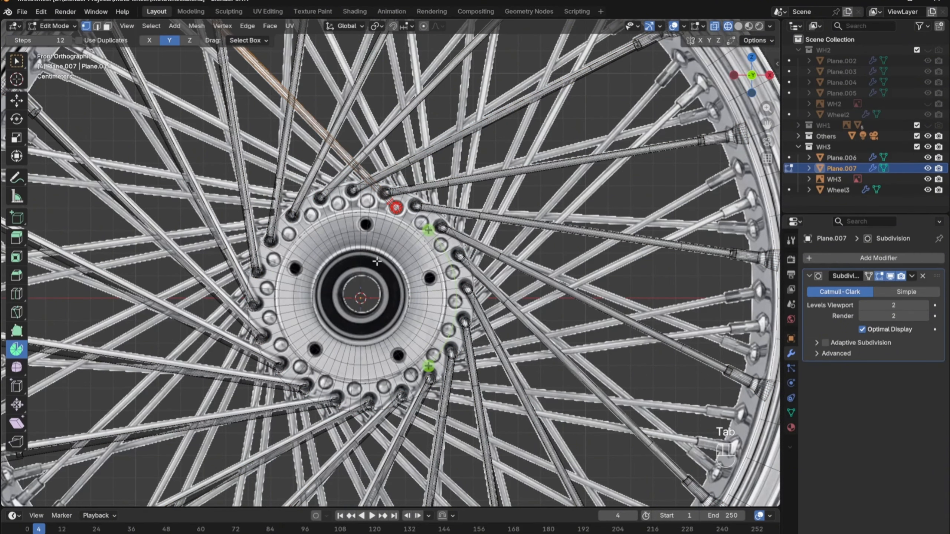
pyautogui.moveTo(428, 230); pyautogui.dragTo(445, 338)
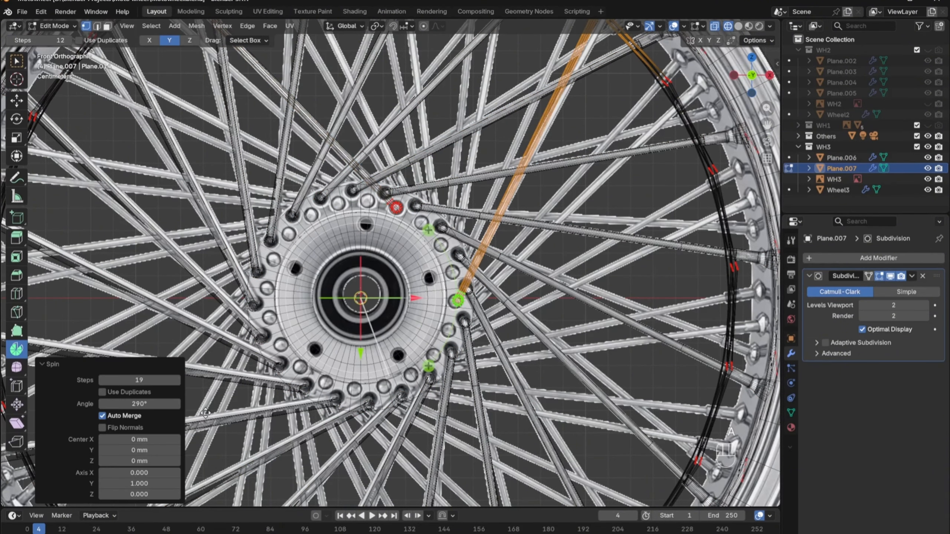
pyautogui.click(102, 392)
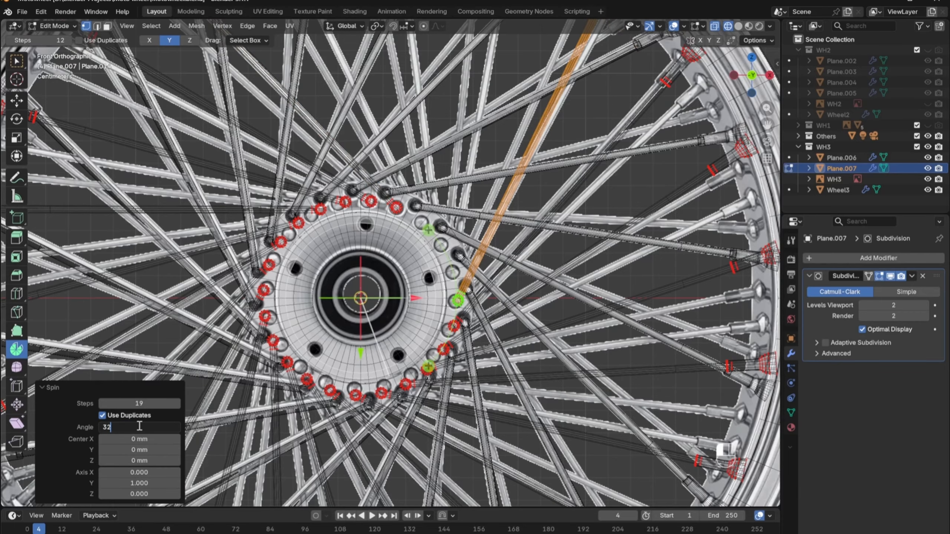
pyautogui.click(139, 426)
pyautogui.write('32')
pyautogui.press('Return')
# Step: Try 20 steps for the spin of Plane.007 against the reference hub holes and return it to 19
pyautogui.scroll(2, 370, 324)
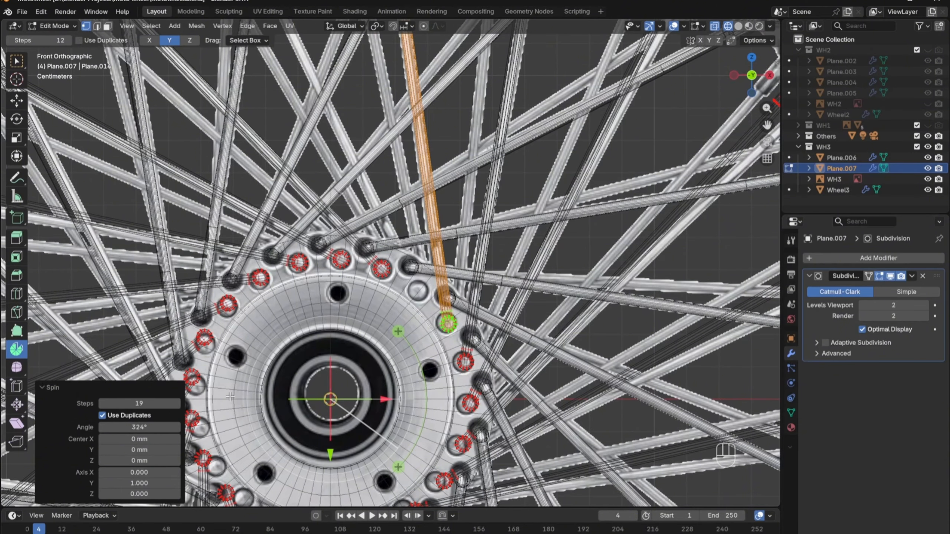
pyautogui.keyDown('shift'); pyautogui.moveTo(425, 409); pyautogui.dragTo(446, 372, button='middle'); pyautogui.keyUp('shift')
pyautogui.keyDown('shift'); pyautogui.moveTo(361, 435); pyautogui.dragTo(382, 324, button='middle'); pyautogui.keyUp('shift')
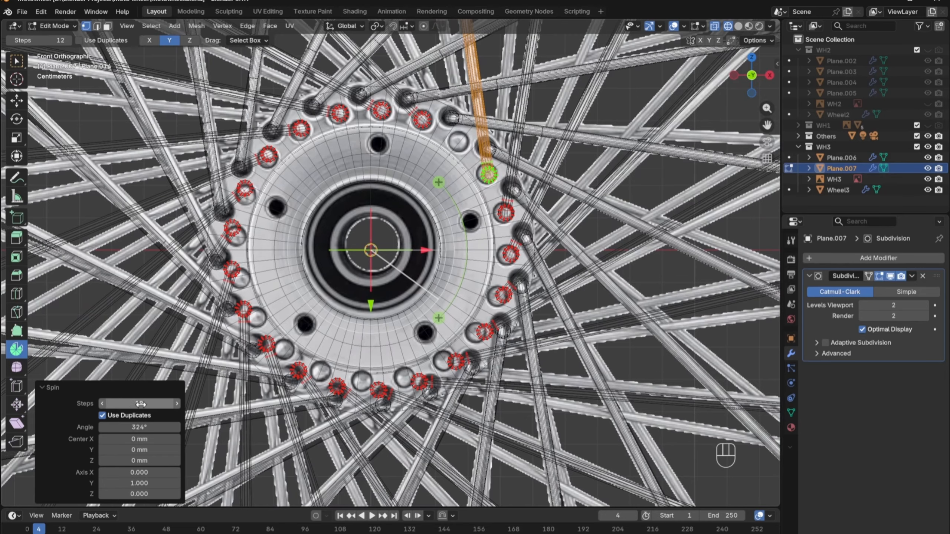
pyautogui.moveTo(141, 403); pyautogui.dragTo(130, 405)
pyautogui.write('0')
pyautogui.press('Return')
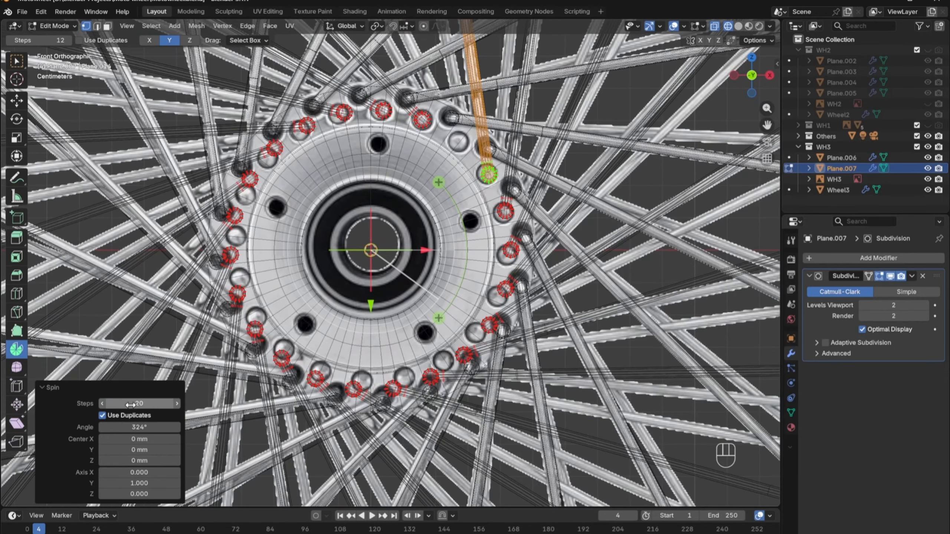
pyautogui.write('19')
pyautogui.press('Return')
# Step: Set the spin angle of Plane.007 to 342° and return to Object Mode with solid shading
pyautogui.moveTo(139, 427); pyautogui.dragTo(142, 425)
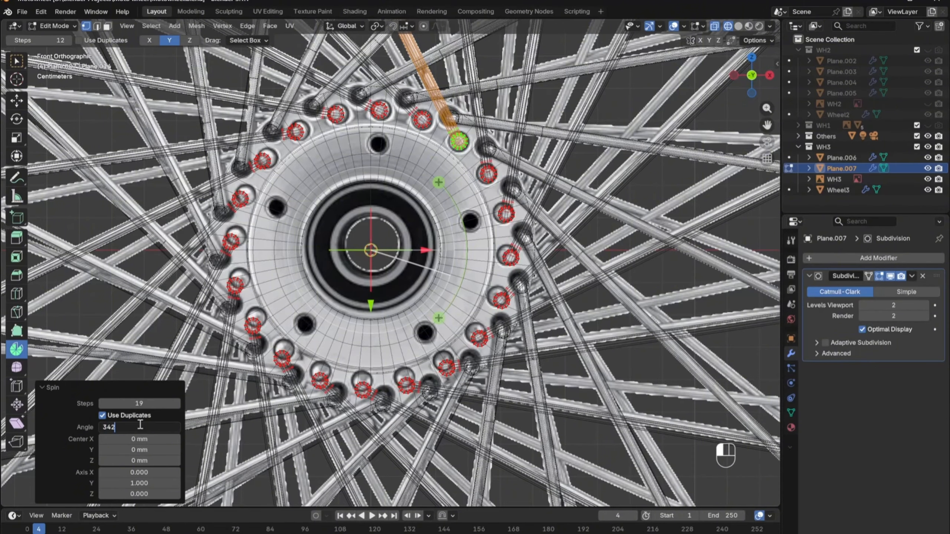
pyautogui.press('Return')
pyautogui.keyDown('shift'); pyautogui.moveTo(484, 218); pyautogui.dragTo(490, 386, button='middle'); pyautogui.keyUp('shift')
pyautogui.press('z')
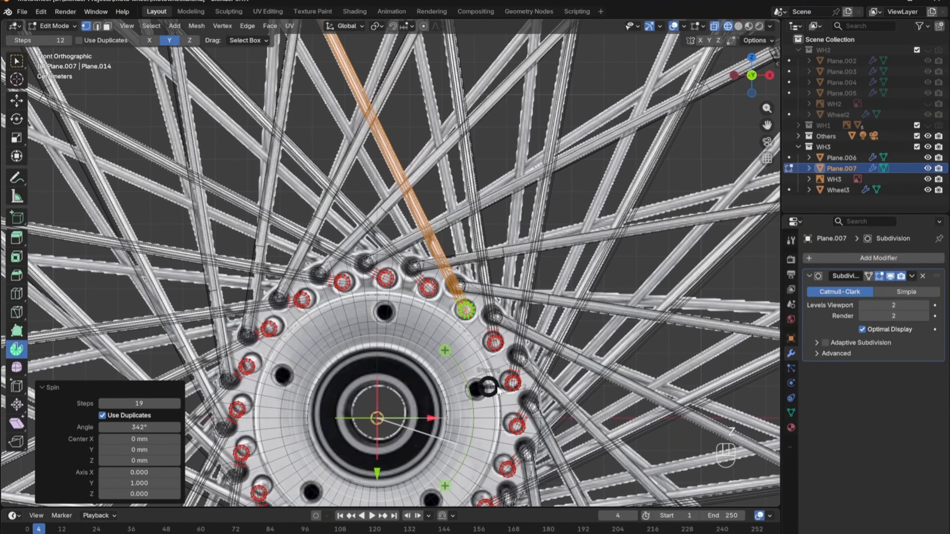
pyautogui.click(574, 385)
pyautogui.press('Tab')
pyautogui.click(507, 217)
# Step: Mirror the spokes of Plane.006 across the Y axis only with a Mirror modifier and apply it
pyautogui.moveTo(507, 219); pyautogui.dragTo(472, 322, button='middle')
pyautogui.scroll(-5, 472, 298)
pyautogui.press('KP_1')
pyautogui.scroll(3, 431, 296)
pyautogui.click(512, 343)
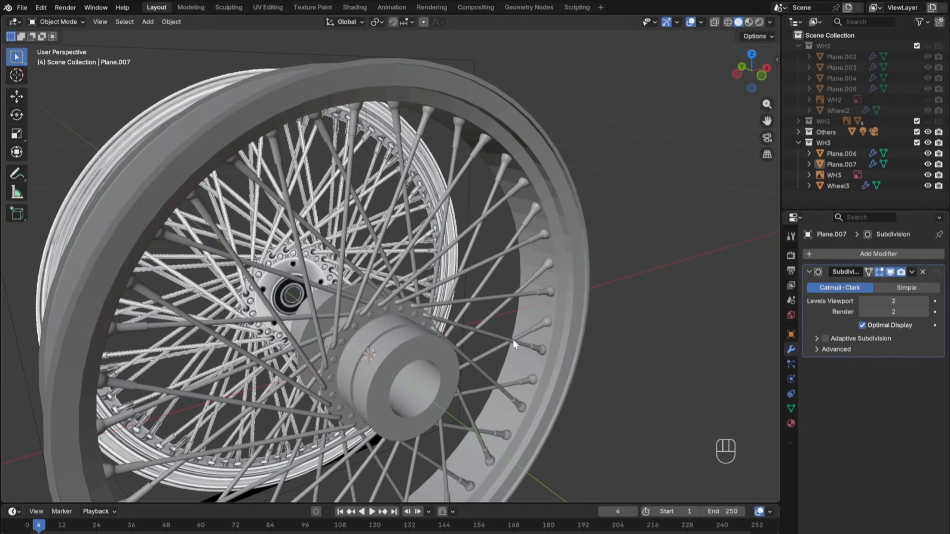
pyautogui.click(512, 341)
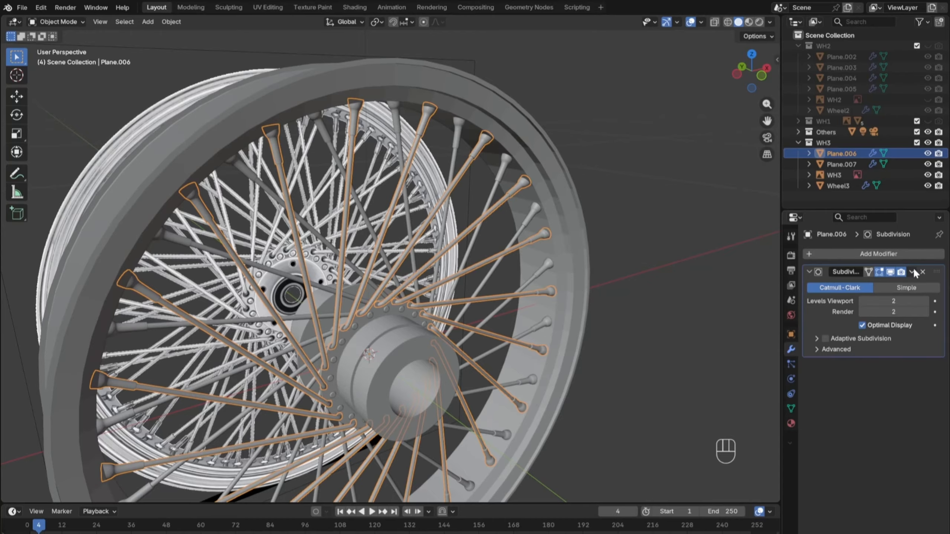
pyautogui.click(907, 254)
pyautogui.click(812, 364)
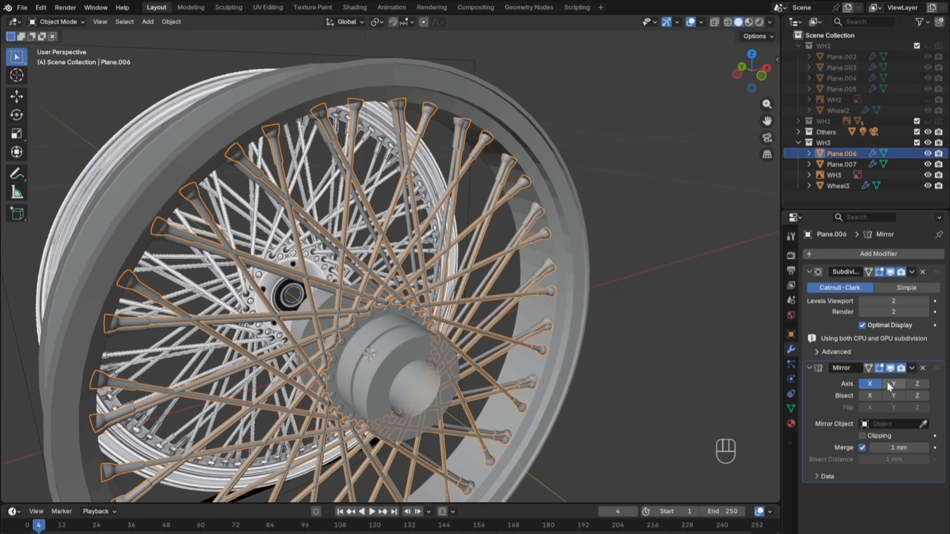
pyautogui.click(890, 384)
pyautogui.click(871, 370)
pyautogui.click(911, 354)
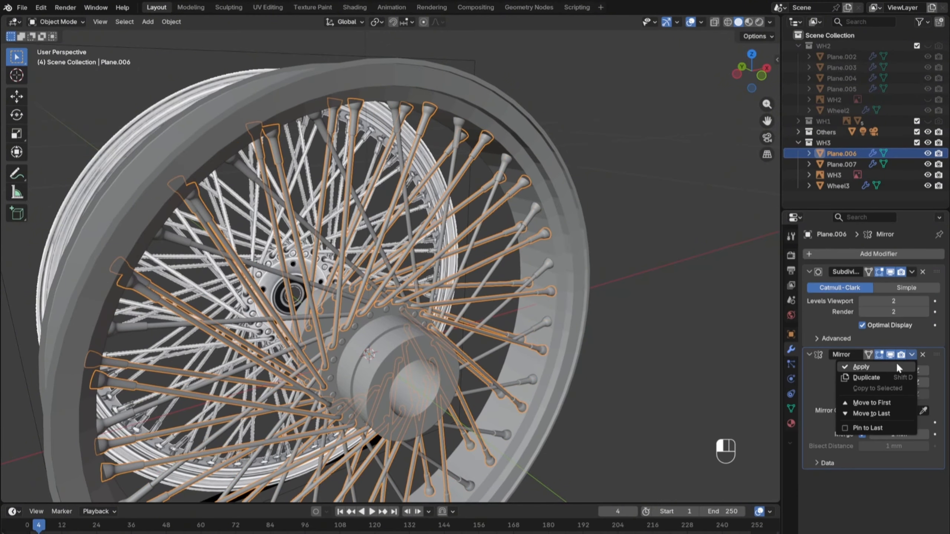
pyautogui.click(896, 365)
# Step: Add a Mirror modifier to the spokes of Plane.007 with only the Y axis enabled and apply it
pyautogui.scroll(3, 498, 329)
pyautogui.moveTo(576, 321); pyautogui.dragTo(475, 316, button='middle')
pyautogui.click(449, 316)
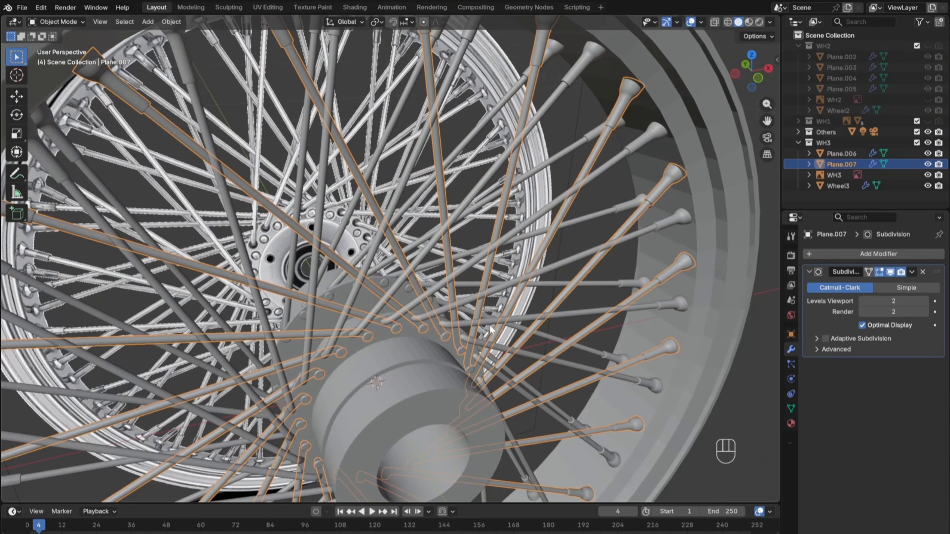
pyautogui.click(842, 258)
pyautogui.moveTo(804, 268)
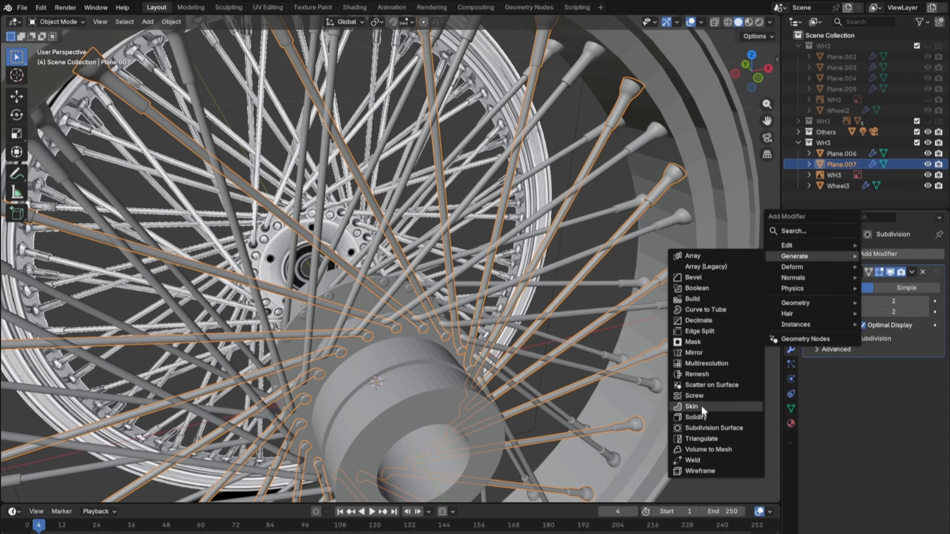
pyautogui.click(707, 351)
pyautogui.click(894, 383)
pyautogui.click(870, 371)
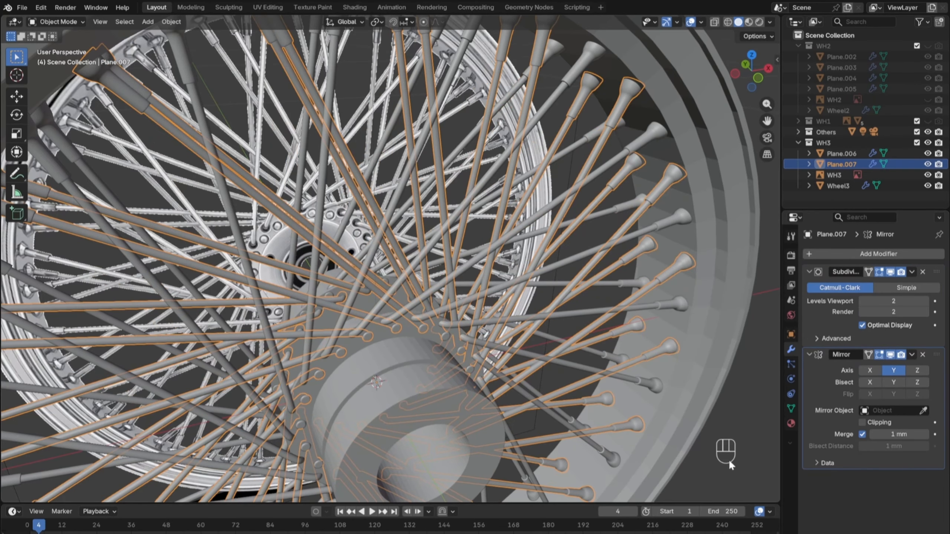
pyautogui.click(751, 399)
pyautogui.click(909, 355)
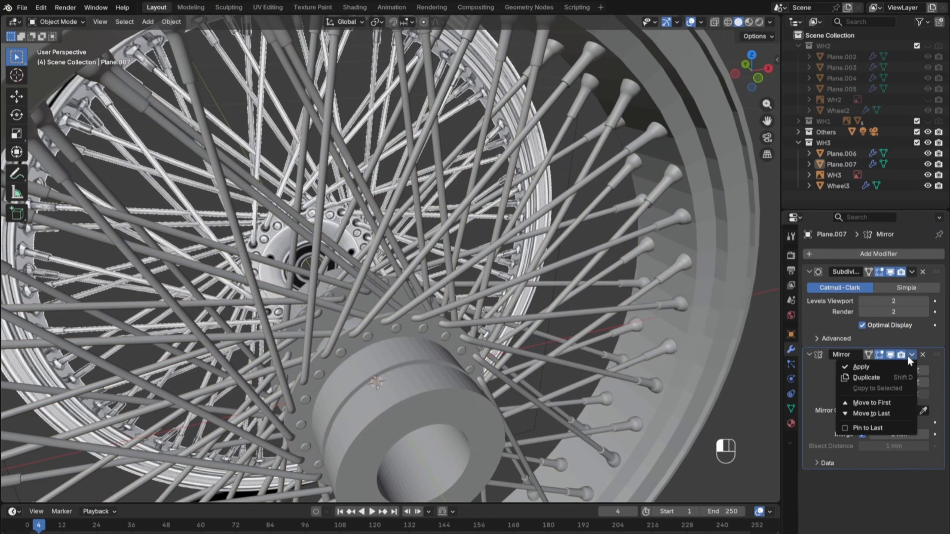
pyautogui.click(846, 368)
# Step: Separate the rear, positive-Y half of the spokes in Plane.006 and Plane.007 into their own objects and return to solid shading in Object Mode
pyautogui.moveTo(748, 388); pyautogui.dragTo(542, 346, button='middle')
pyautogui.click(438, 311)
pyautogui.keyDown('shift'); pyautogui.click(430, 293); pyautogui.keyUp('shift')
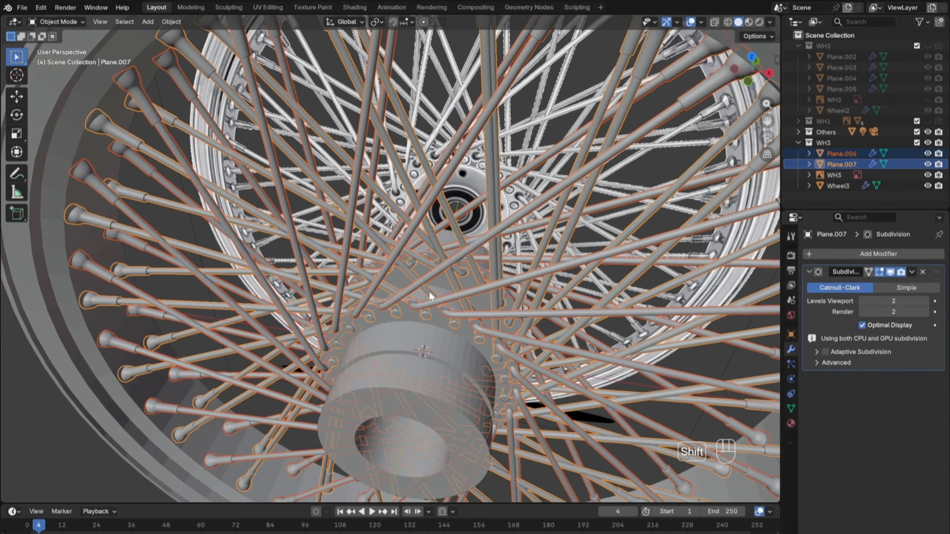
pyautogui.press('KP_7')
pyautogui.press('z')
pyautogui.scroll(-5, 160, 159)
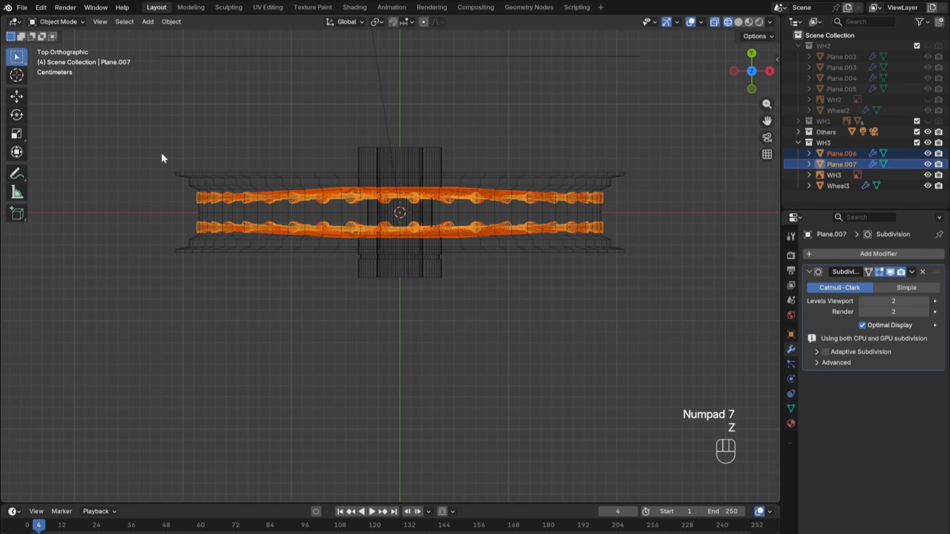
pyautogui.press('Tab')
pyautogui.press('1')
pyautogui.moveTo(155, 168); pyautogui.dragTo(672, 211)
pyautogui.scroll(1, 374, 180)
pyautogui.moveTo(337, 262); pyautogui.dragTo(410, 319, button='middle')
pyautogui.click(410, 317)
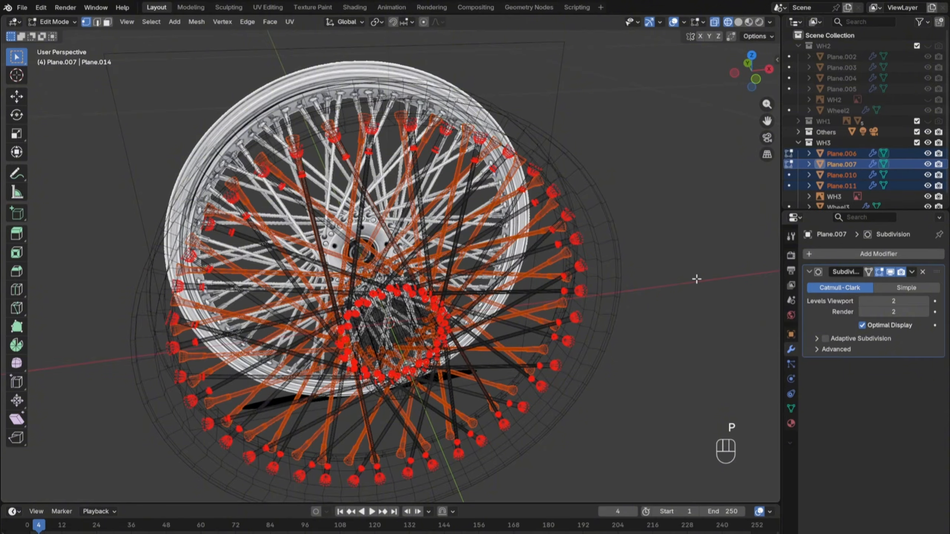
pyautogui.press('Tab')
pyautogui.click(683, 236)
pyautogui.press('z')
pyautogui.click(685, 315)
# Step: Rotate the separated rear spokes Plane.010 and Plane.011 together by about -4.5° around the global Y axis to match the reference
pyautogui.scroll(5, 669, 318)
pyautogui.moveTo(617, 341)
pyautogui.mouseDown(button='middle')
pyautogui.moveTo(545, 352)
pyautogui.moveTo(398, 335)
pyautogui.moveTo(472, 397)
pyautogui.mouseUp(button='middle')
pyautogui.click(472, 398)
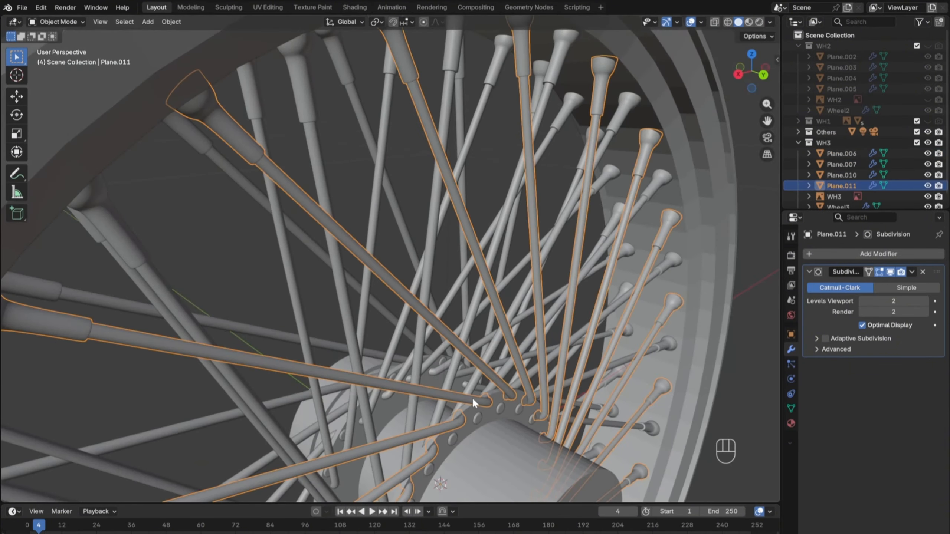
pyautogui.keyDown('shift'); pyautogui.click(439, 409); pyautogui.keyUp('shift')
pyautogui.press('KP_1')
pyautogui.keyDown('shift'); pyautogui.moveTo(417, 276); pyautogui.dragTo(430, 430, button='middle'); pyautogui.keyUp('shift')
pyautogui.press('r')
pyautogui.press('y')
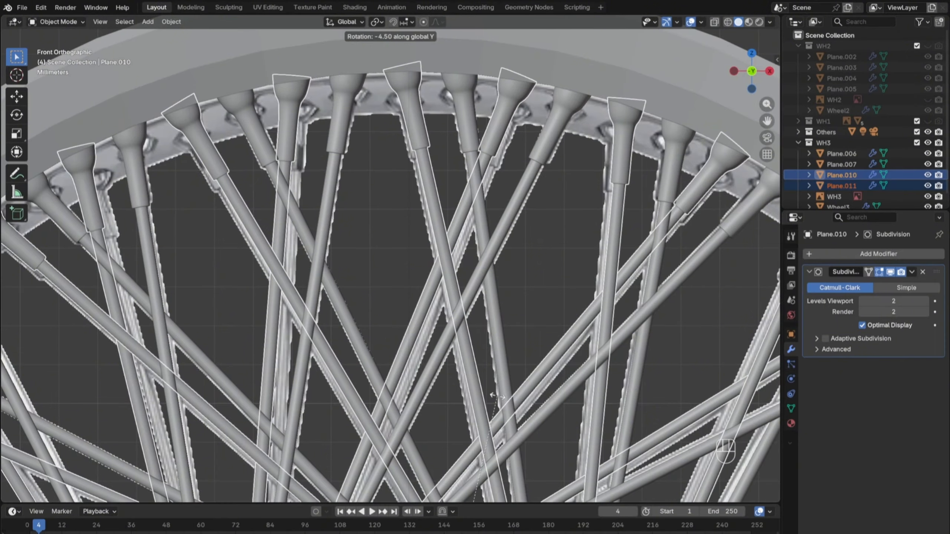
pyautogui.click(497, 396)
pyautogui.scroll(-10, 708, 322)
pyautogui.click(708, 322)
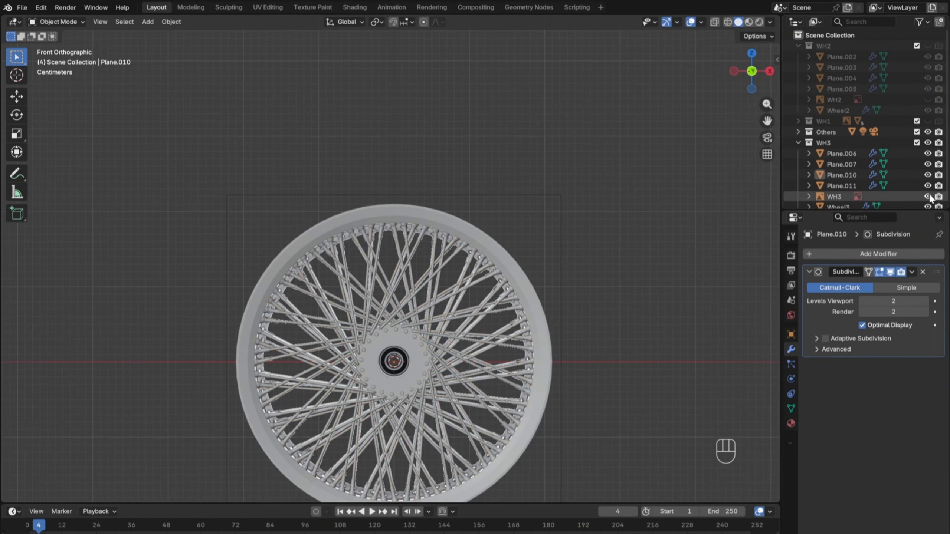
pyautogui.scroll(3, 393, 266)
pyautogui.moveTo(392, 265); pyautogui.dragTo(480, 293, button='middle')
pyautogui.scroll(-5, 480, 293)
pyautogui.keyDown('shift'); pyautogui.moveTo(542, 351); pyautogui.dragTo(543, 297, button='middle'); pyautogui.keyUp('shift')
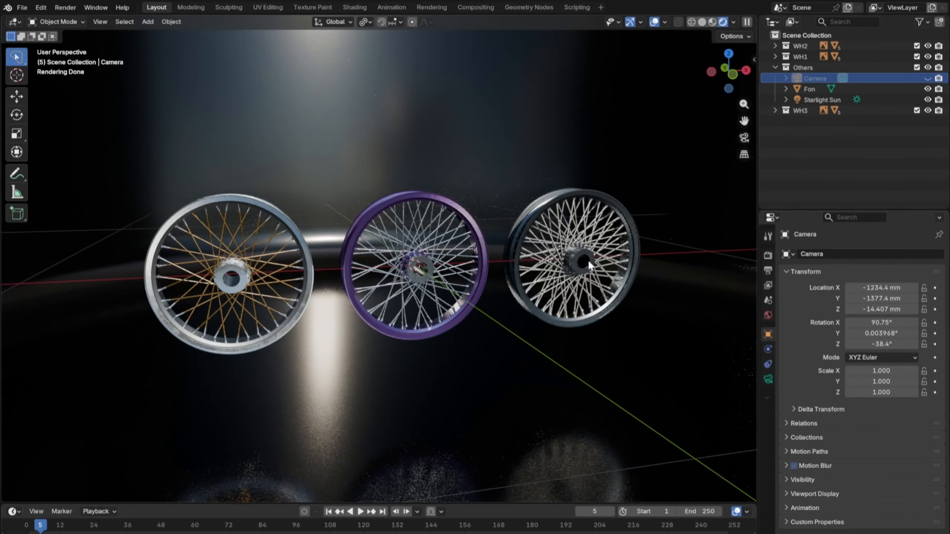
# Step: Look over the three rendered wheels and switch the viewport to solid shading
pyautogui.moveTo(588, 260); pyautogui.dragTo(34, 370, button='middle')
pyautogui.scroll(3, 482, 333)
pyautogui.moveTo(183, 318); pyautogui.dragTo(328, 306, button='middle')
pyautogui.press('z')
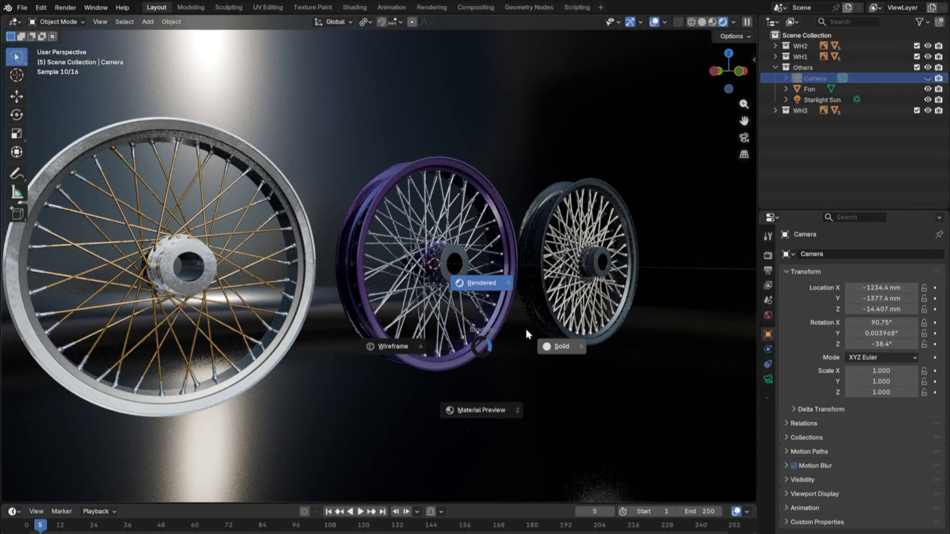
pyautogui.click(573, 332)
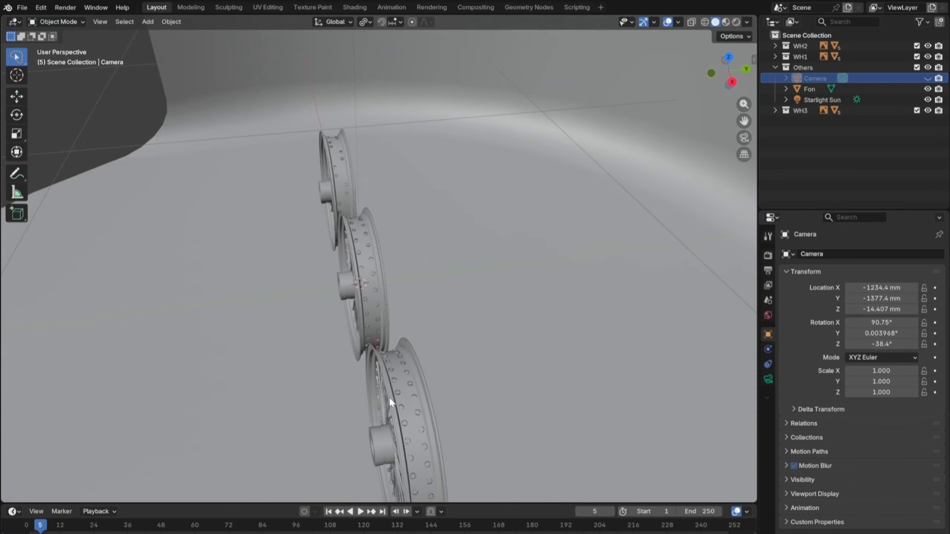